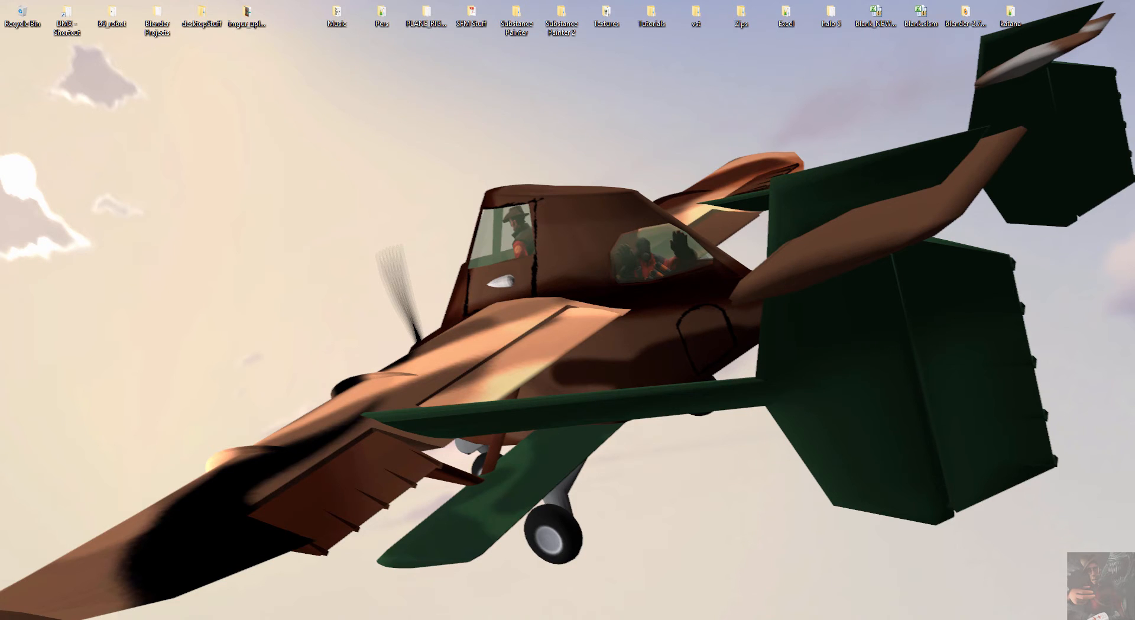
Switch to the Blender window with plane_rig3.blend and look over the whole airplane, ending in the front orthographic view
mouse_move(958, 618)
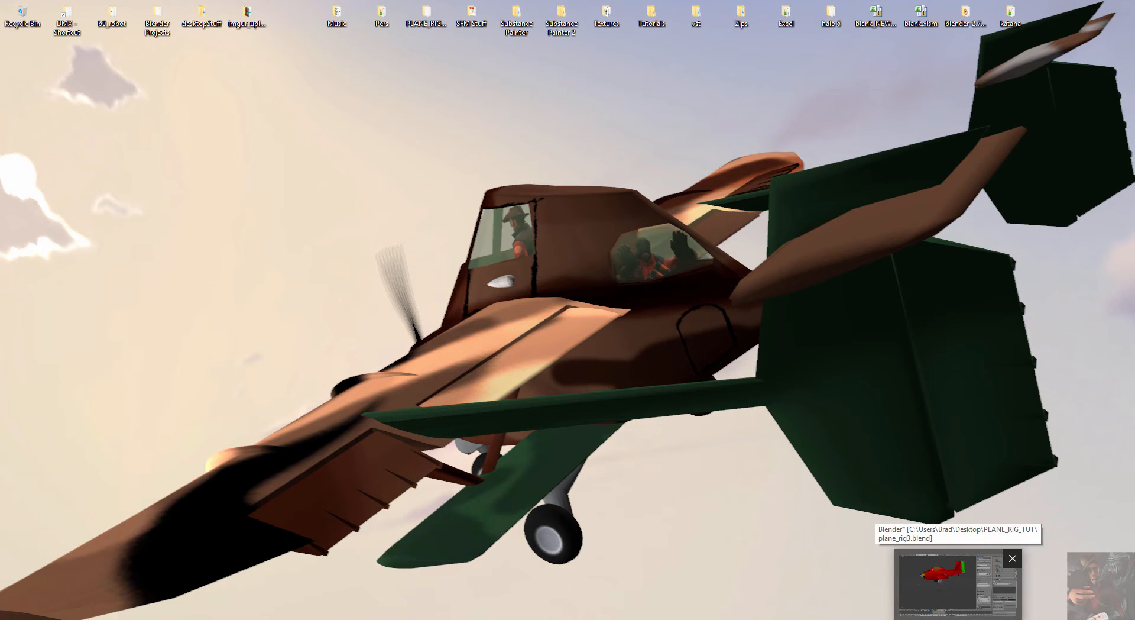
click(957, 586)
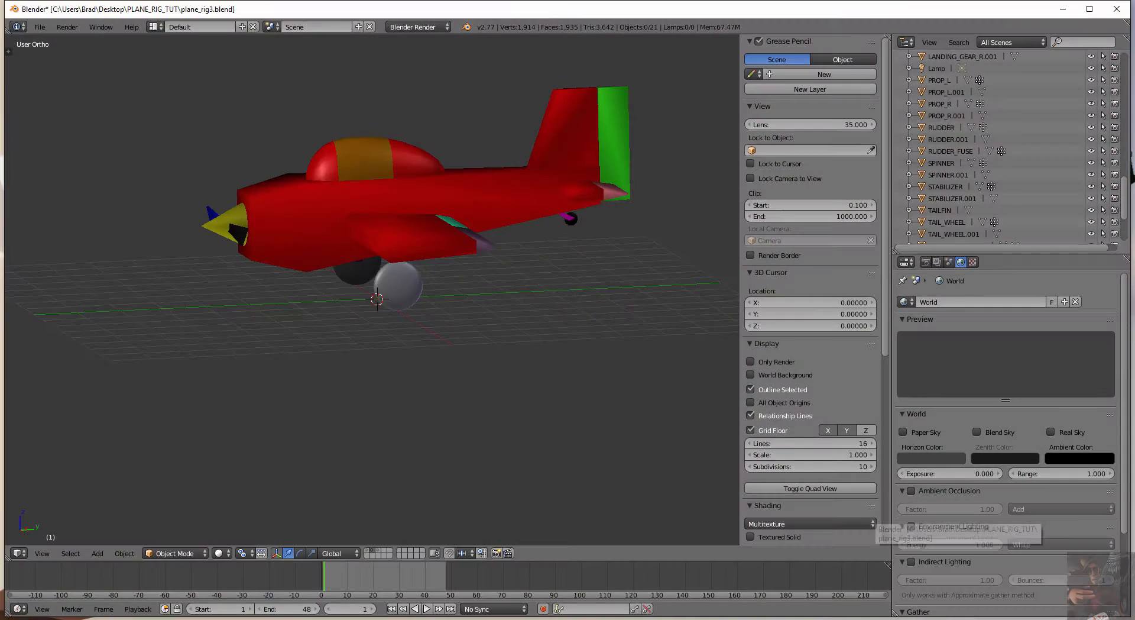
middle_drag(579, 351, 224, 205)
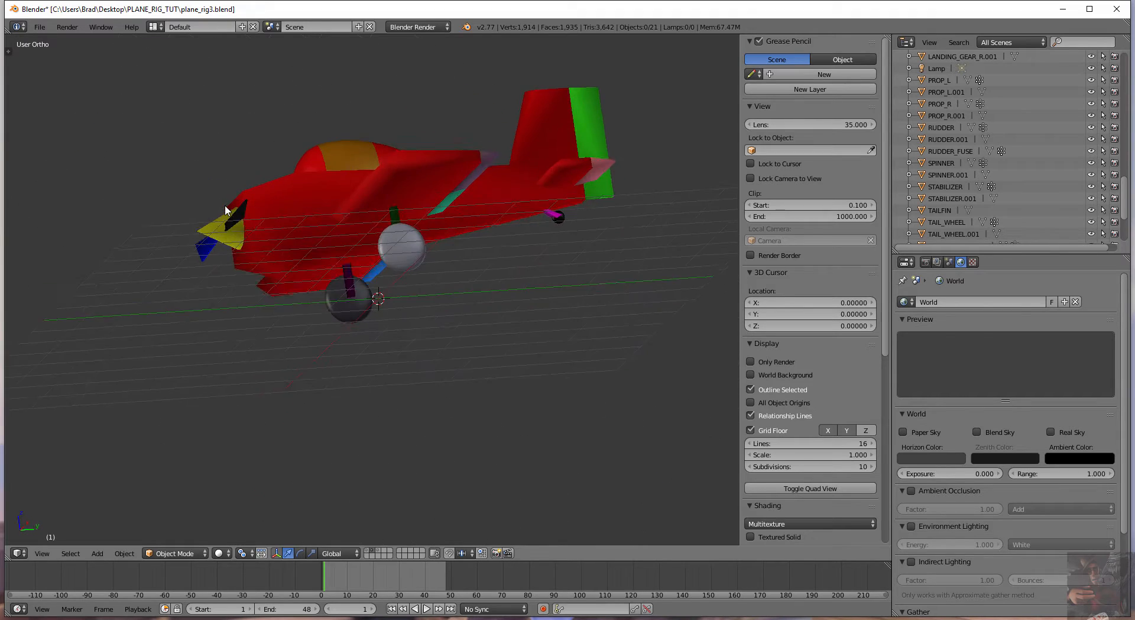
scroll(556, 222, down, 6)
scroll(515, 271, up, 2)
middle_drag(509, 280, 487, 339)
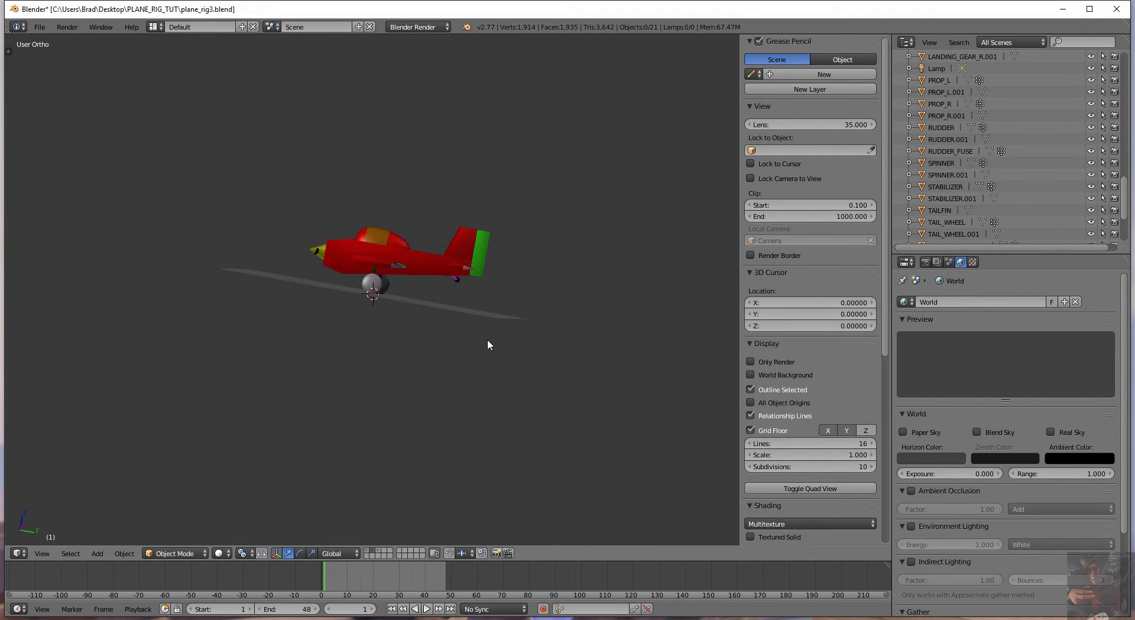
key(KP_1)
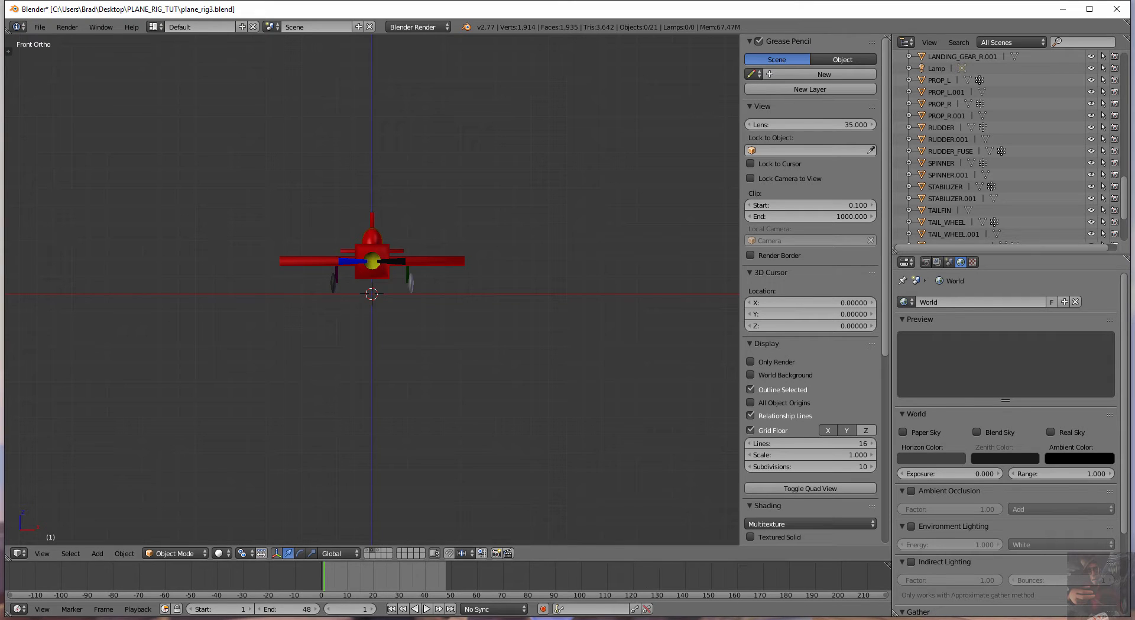
Minimize and reopen the Blender window, and examine the airplane's wing flaps, tail surfaces, propeller and landing gear from several angles
click(1062, 13)
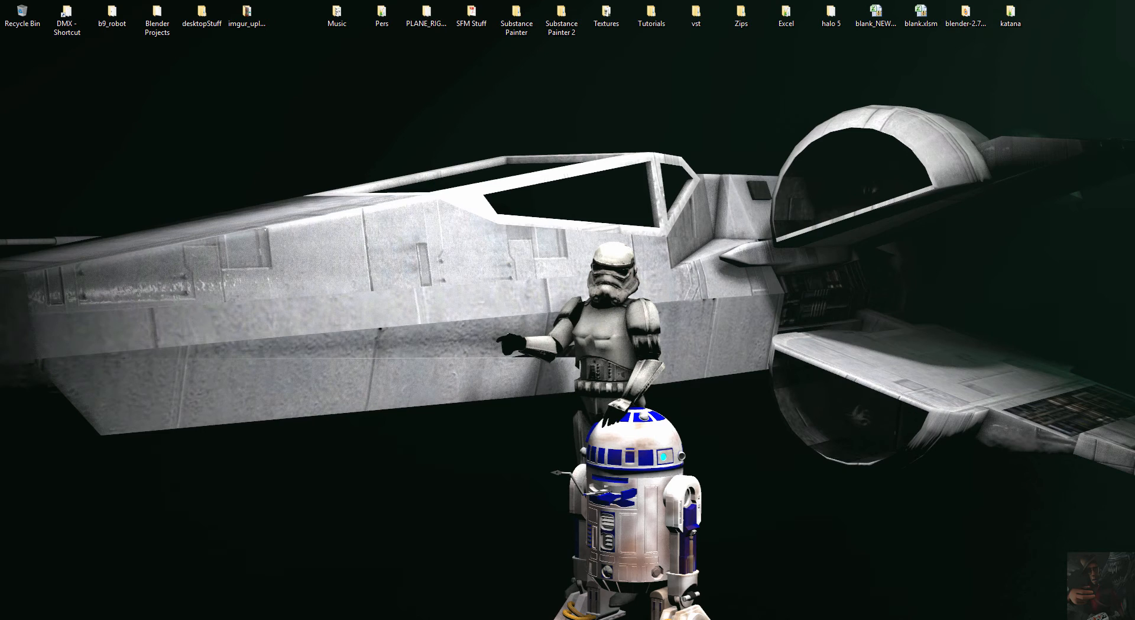
key(alt+Tab)
middle_drag(494, 306, 327, 277)
scroll(363, 378, up, 7)
scroll(376, 335, down, 1)
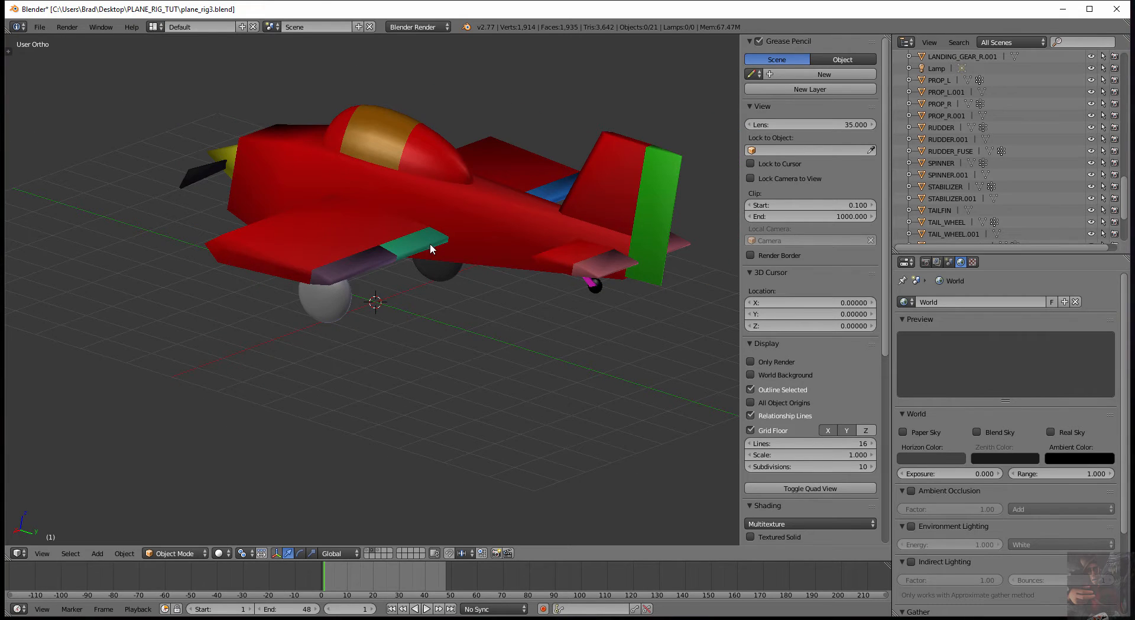
middle_drag(568, 314, 628, 308)
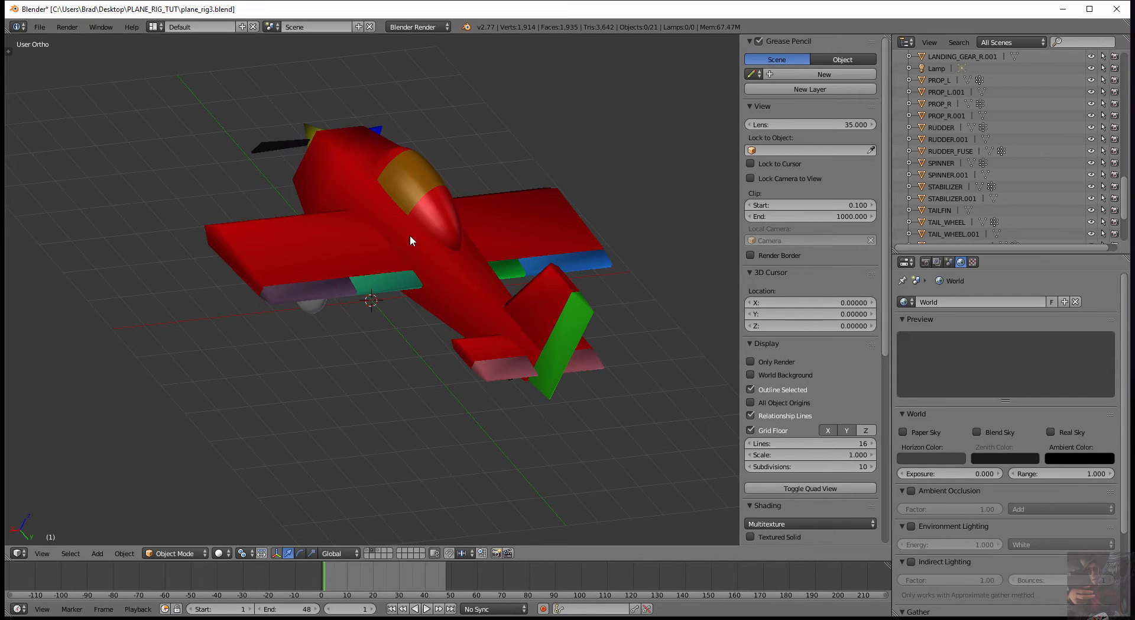
middle_drag(410, 235, 523, 335)
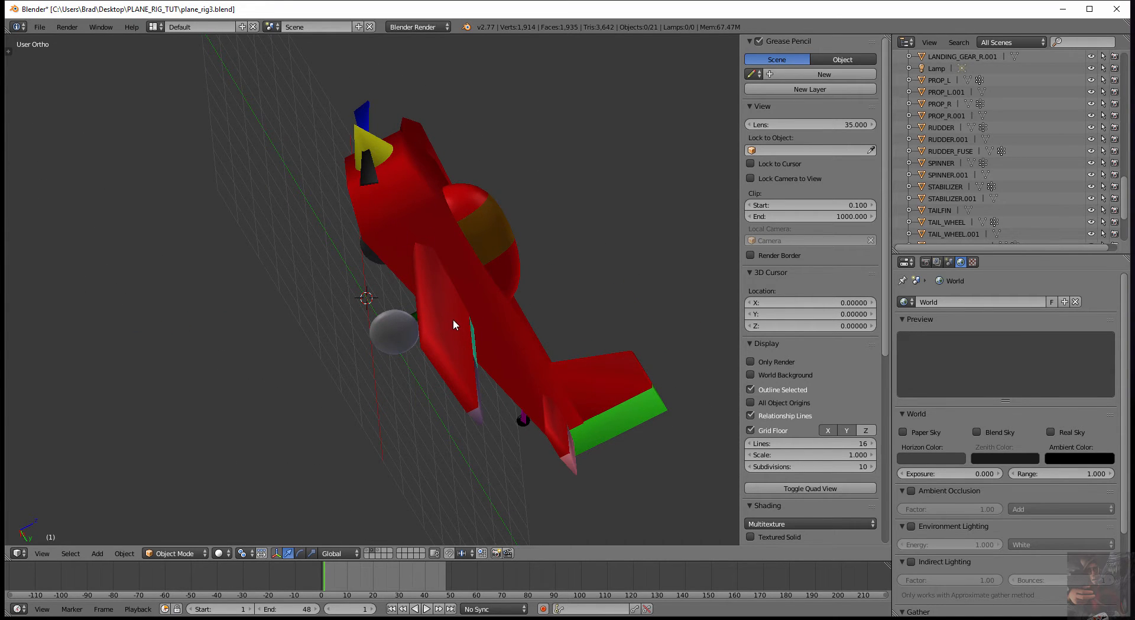
middle_drag(453, 318, 469, 279)
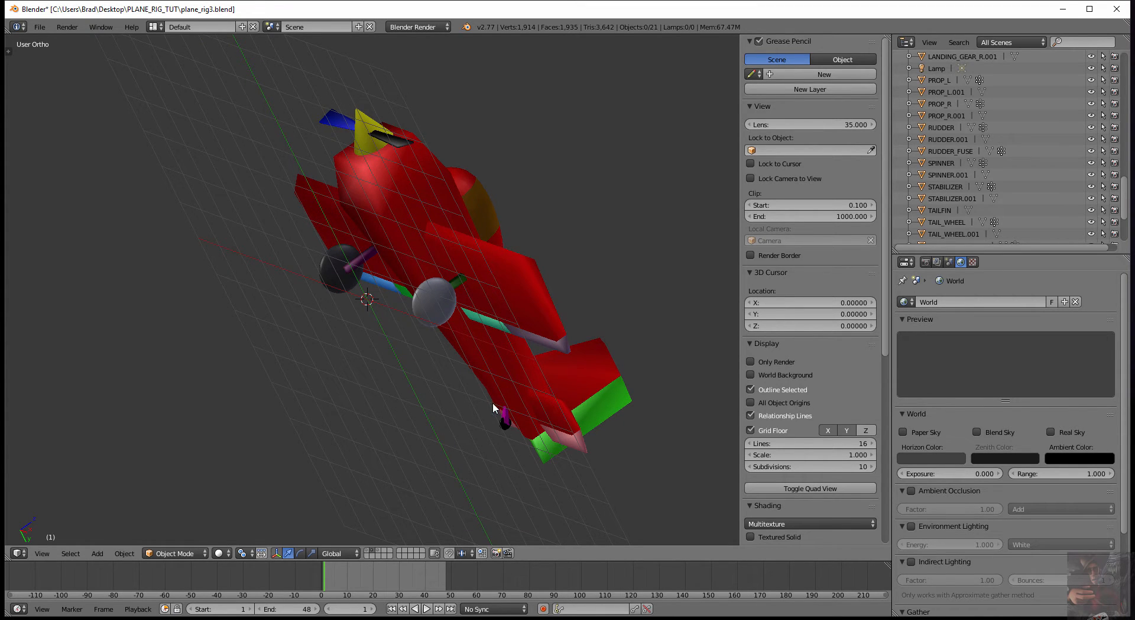
middle_drag(508, 426, 589, 206)
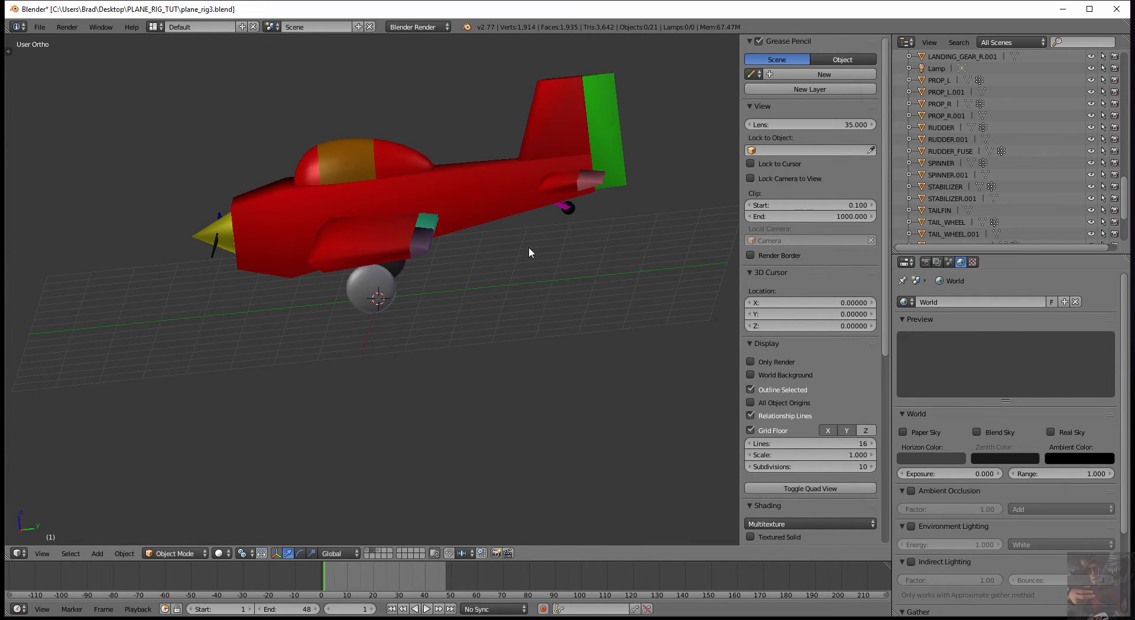
middle_drag(645, 229, 663, 239)
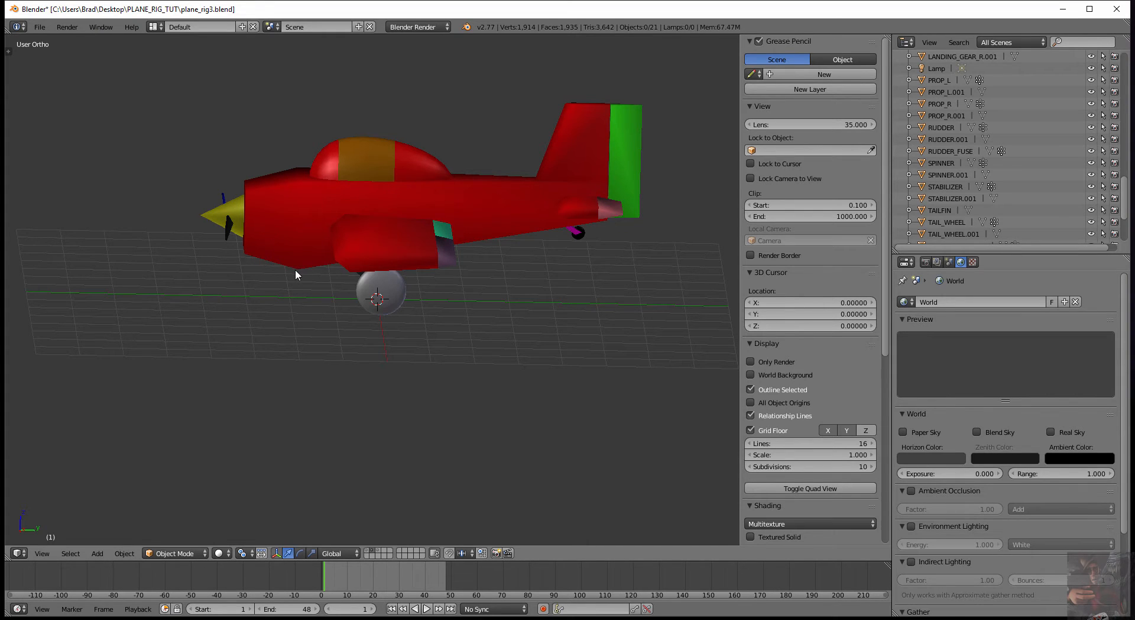
Show the airplane in the right orthographic view and select all of its objects
key(KP_3)
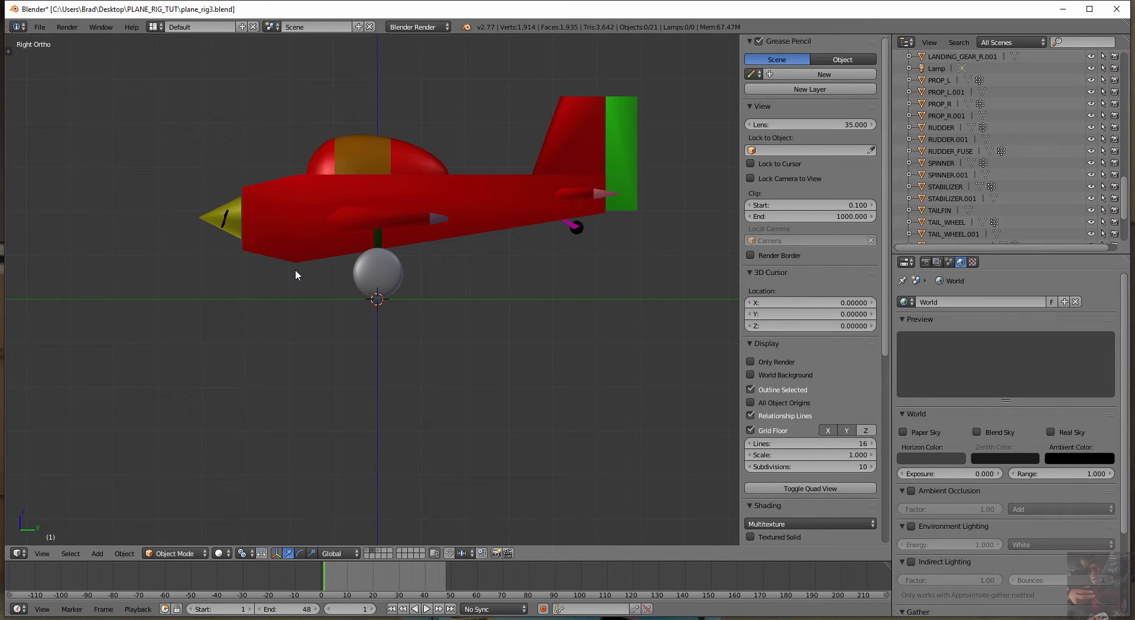
scroll(502, 318, down, 1)
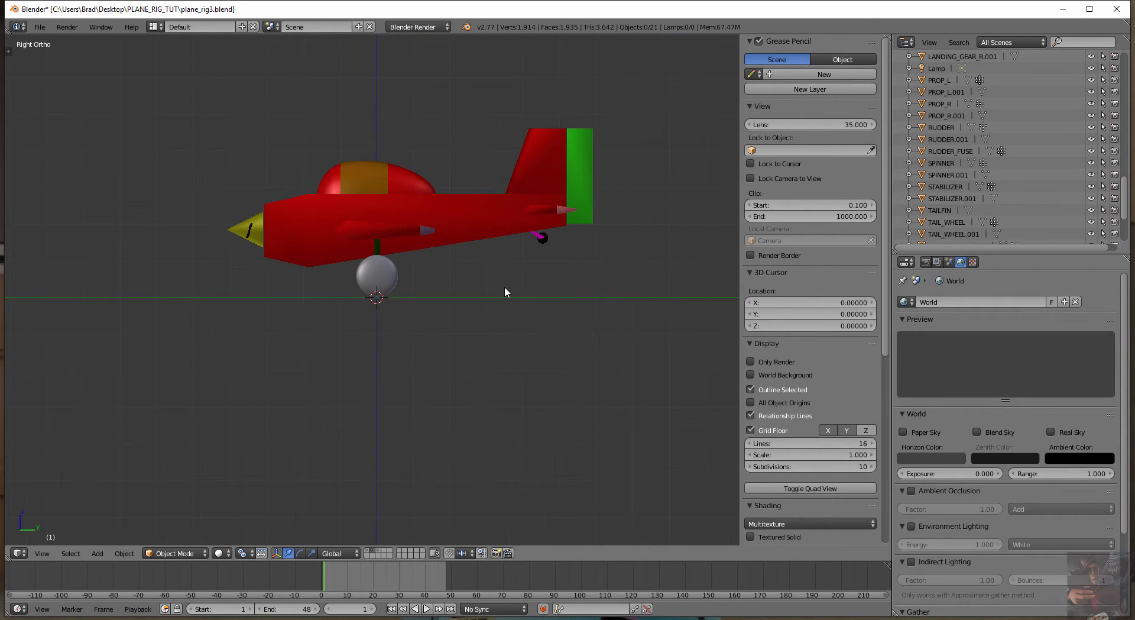
mouse_move(504, 286)
shift+middle_down()
mouse_move(459, 310)
mouse_move(518, 302)
shift+middle_up()
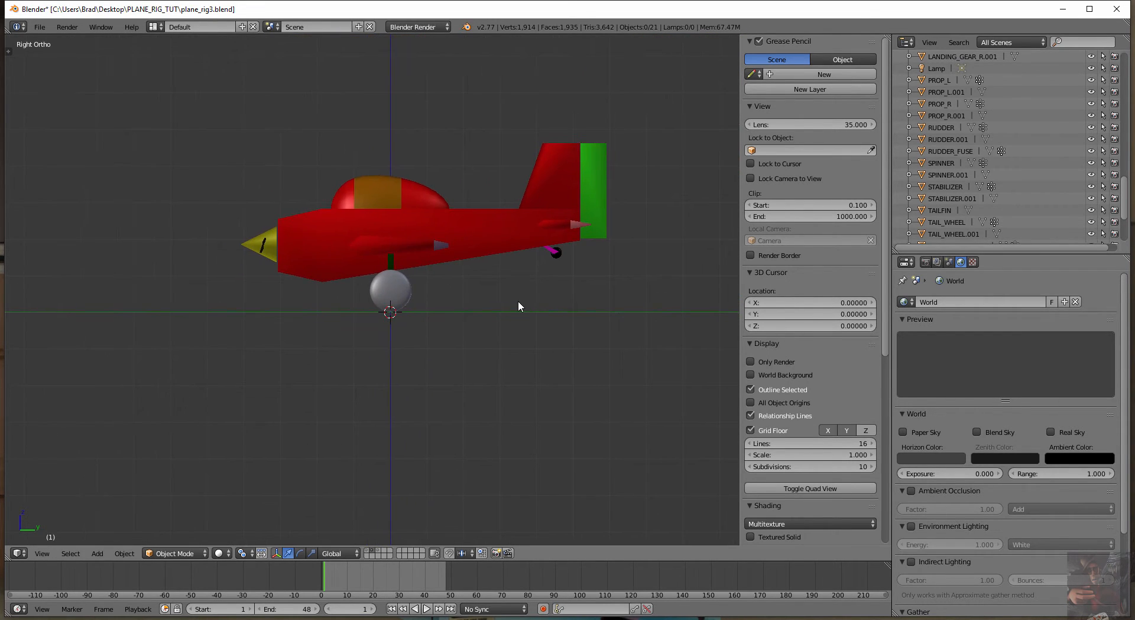
scroll(518, 302, up, 2)
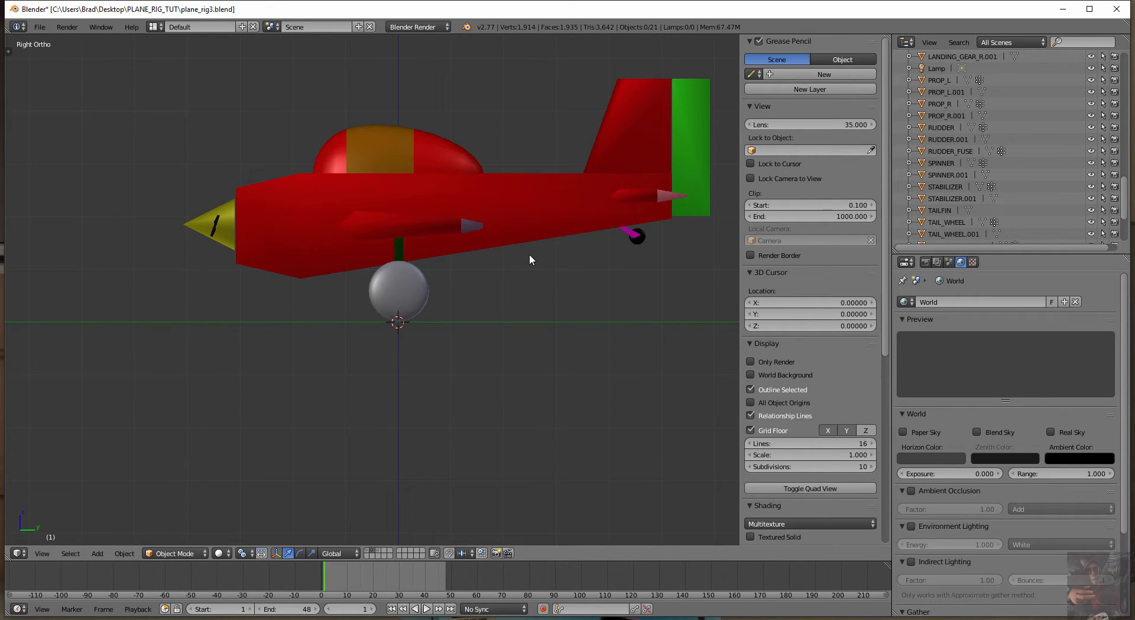
key(a)
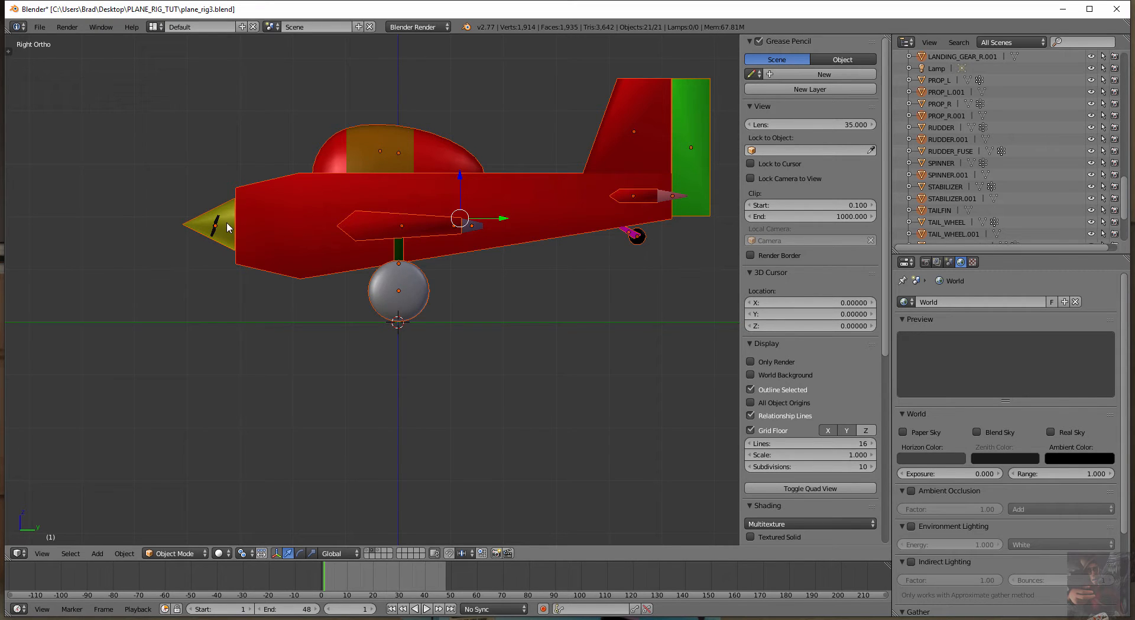
Examine the origin points of the airplane's parts from several angles, and show the transform values of the canopy
middle_drag(217, 255, 283, 379)
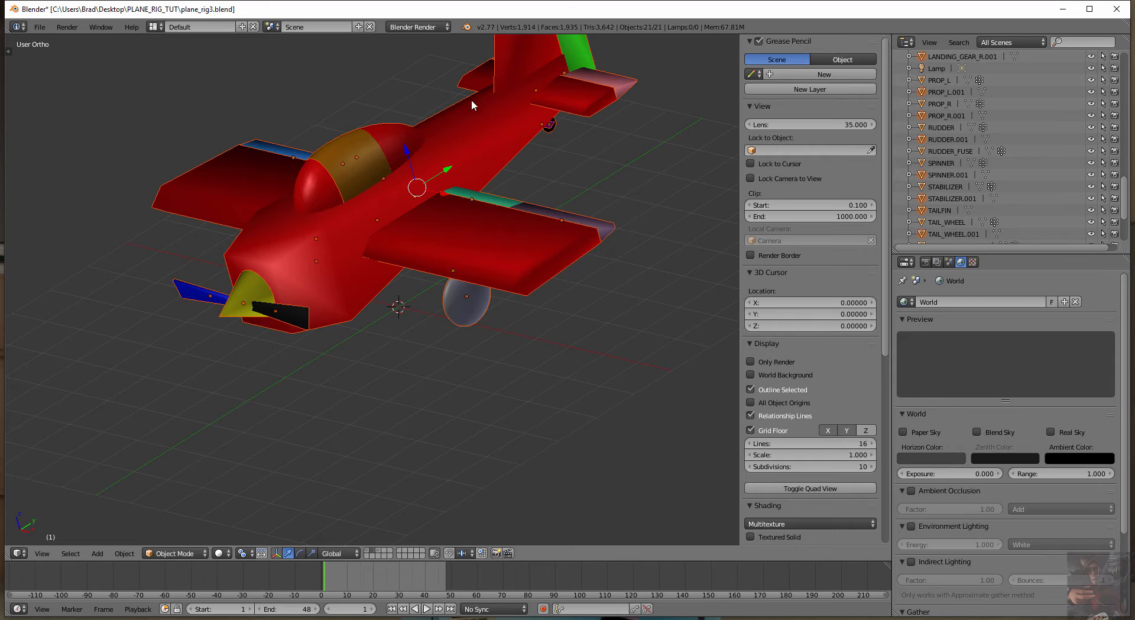
middle_drag(472, 101, 470, 299)
middle_drag(491, 187, 472, 170)
middle_drag(381, 326, 528, 211)
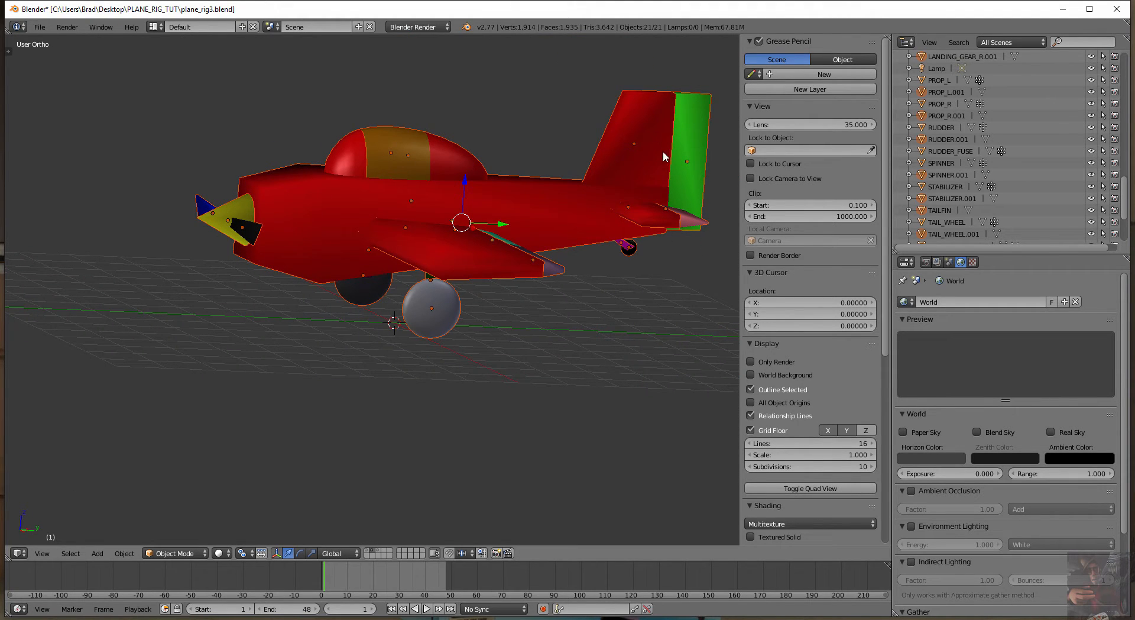
middle_drag(413, 342, 389, 332)
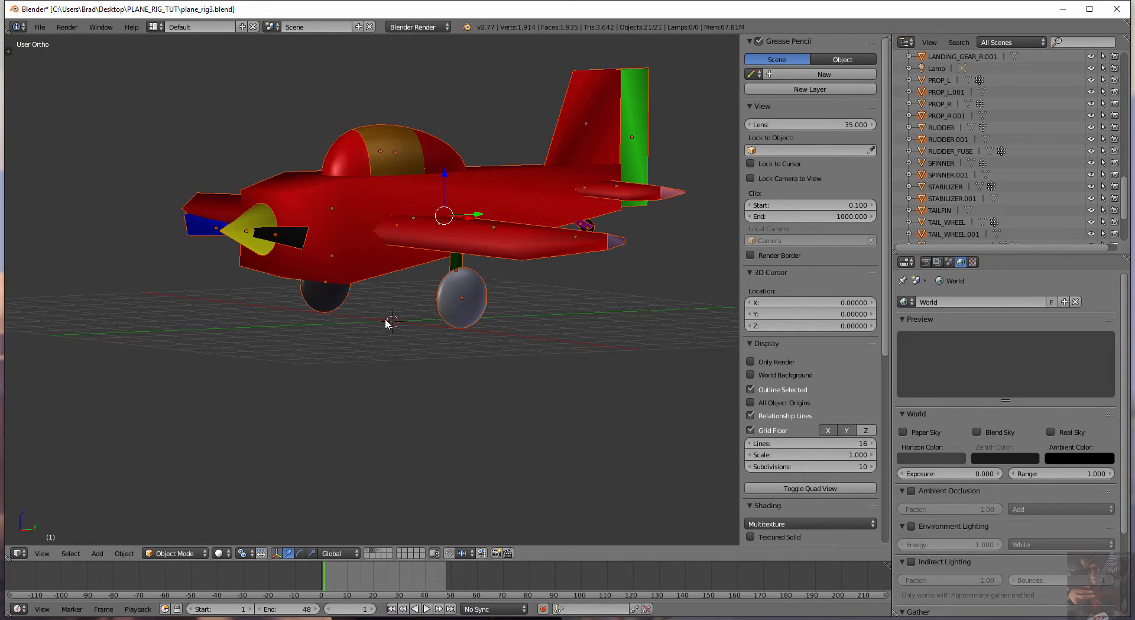
mouse_move(389, 331)
middle_down()
mouse_move(345, 418)
mouse_move(337, 382)
mouse_move(666, 309)
mouse_move(625, 289)
mouse_move(418, 347)
mouse_move(376, 342)
middle_up()
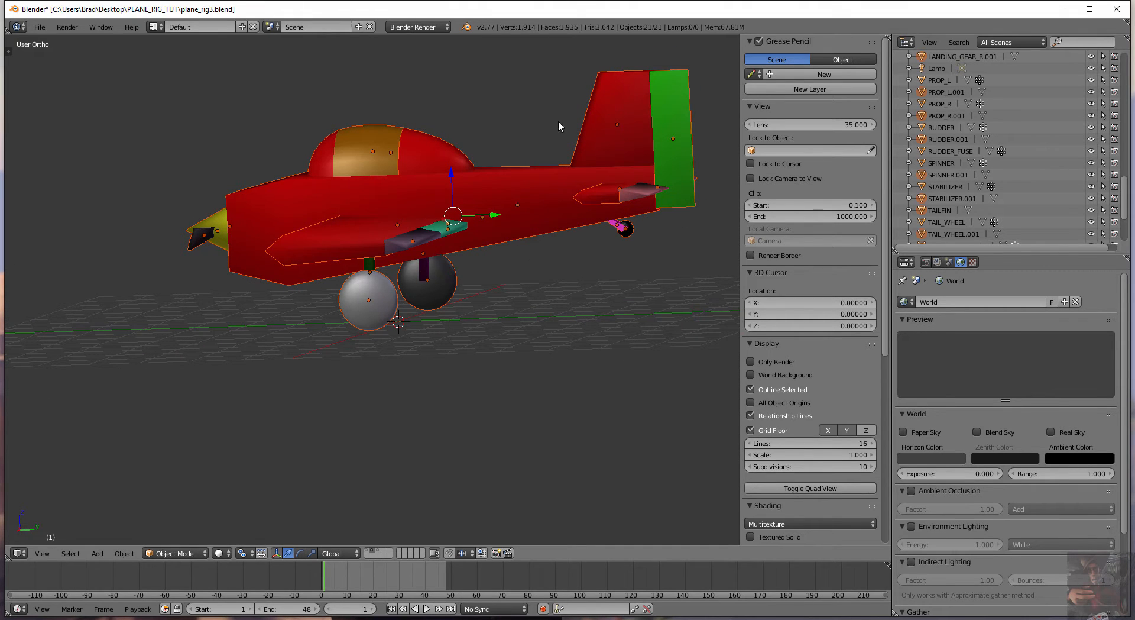
right_click(385, 158)
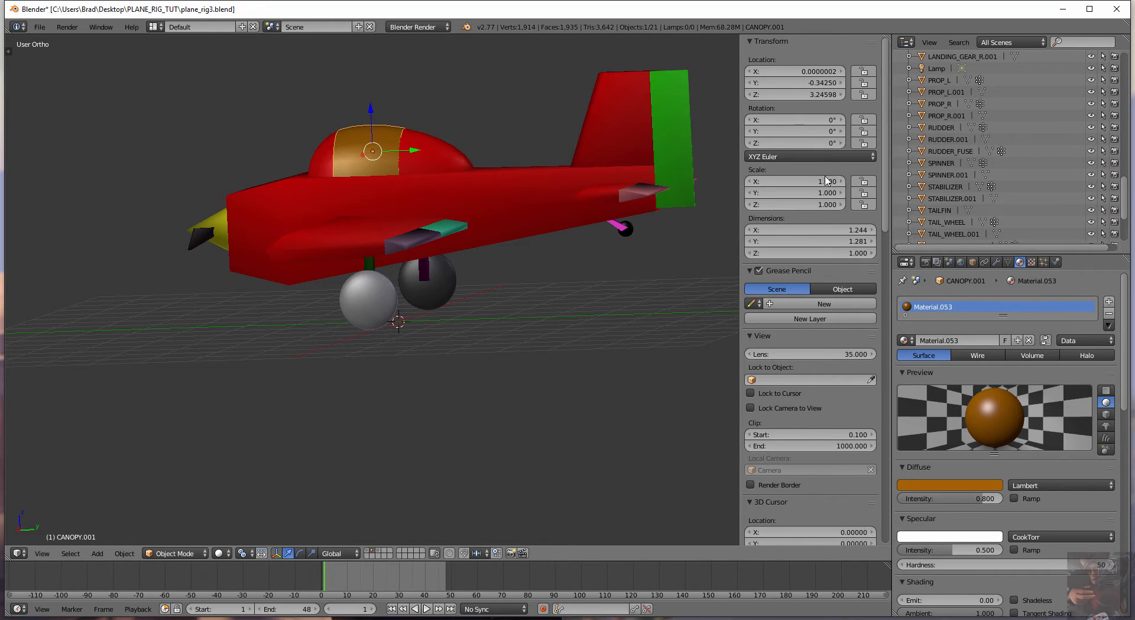
Set the tail fin's X, Y and Z location to 0
right_click(616, 133)
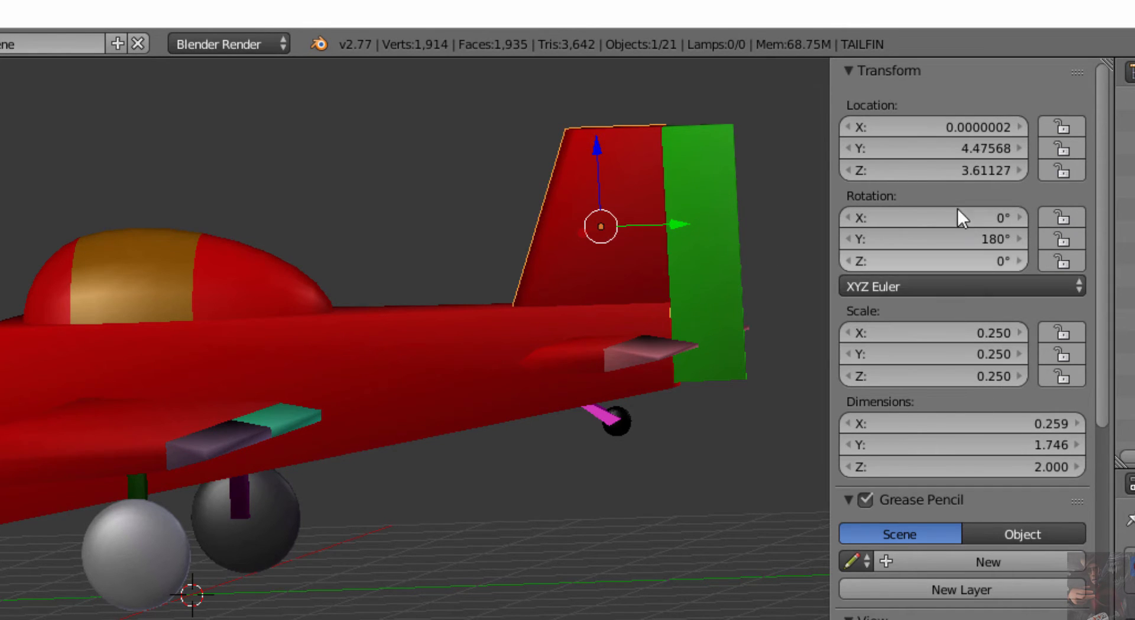
click(980, 127)
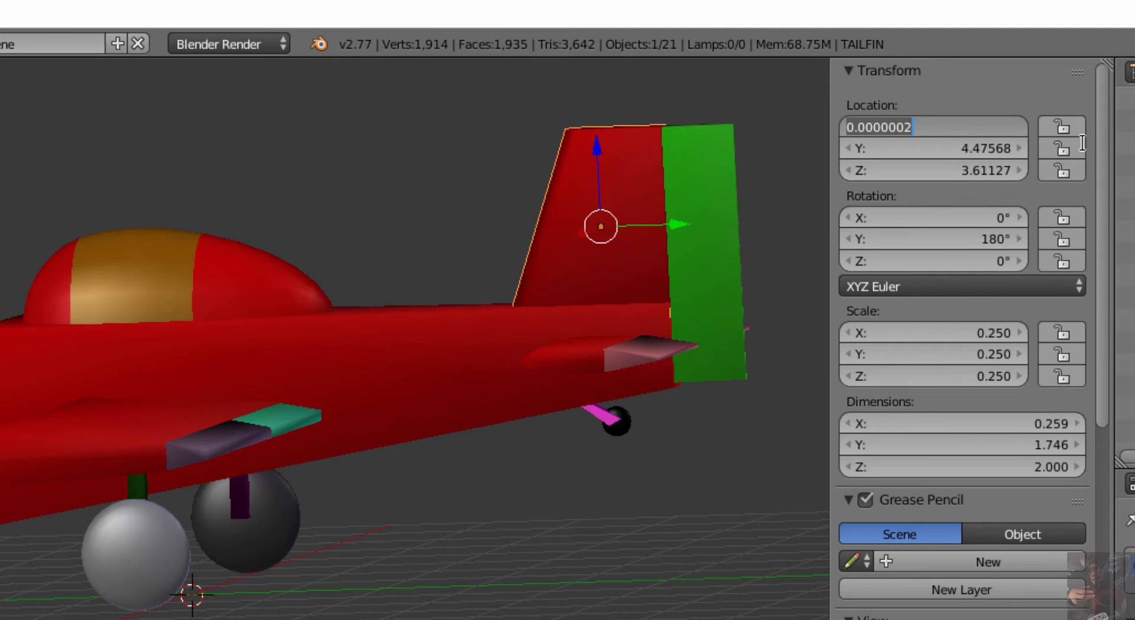
text(0)
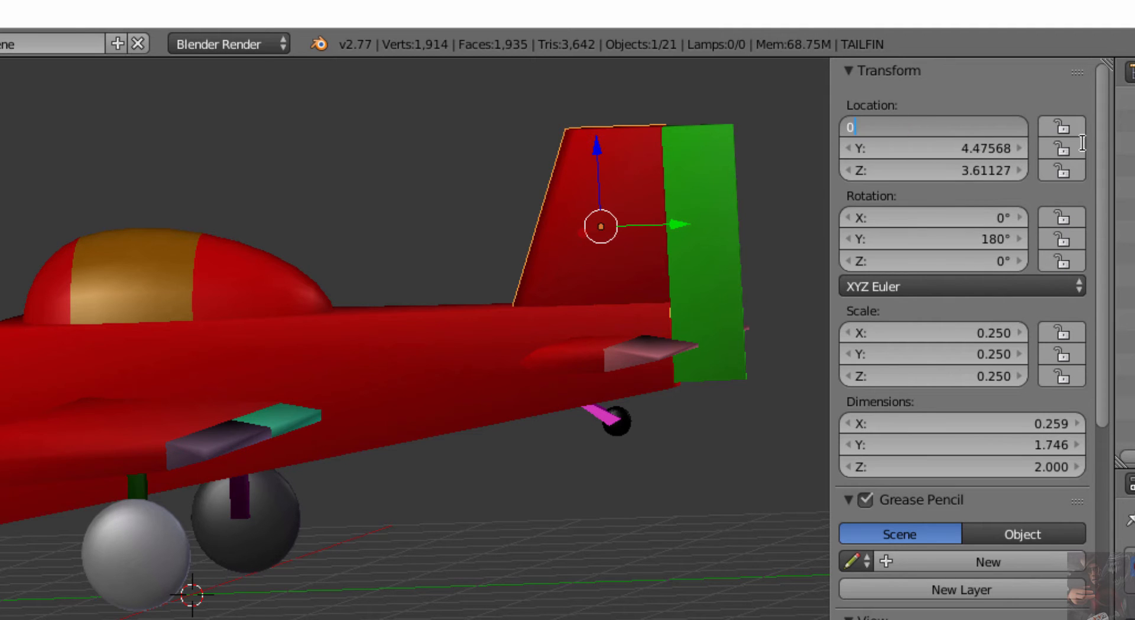
key(Tab)
text(0)
key(Tab)
text(0)
key(Tab)
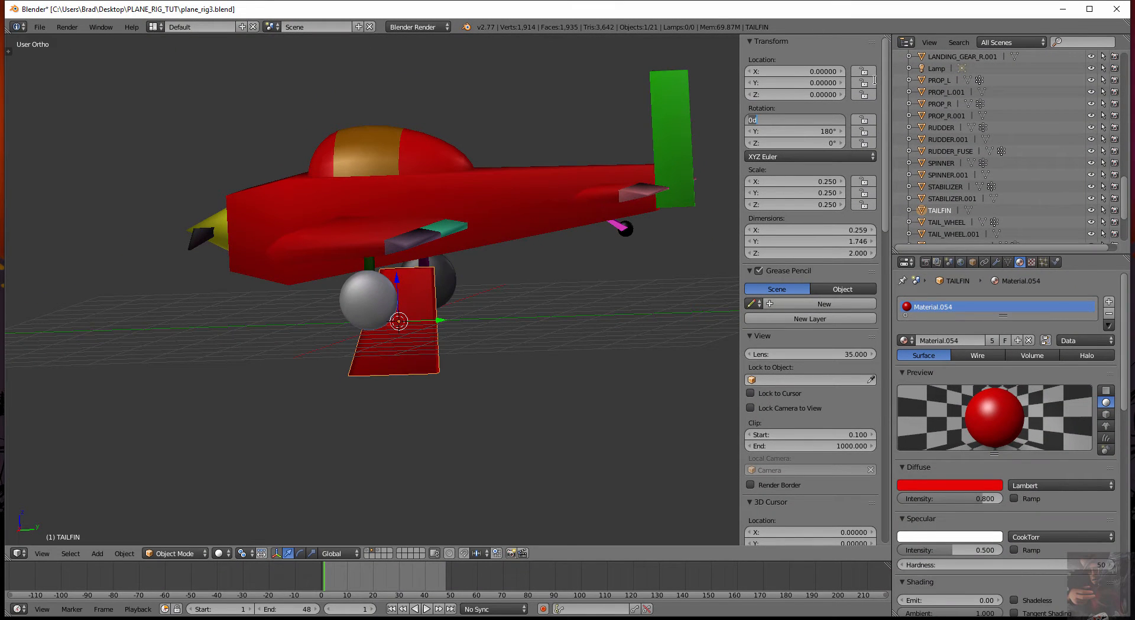
Set the tail fin's Y rotation to 0° and its X, Y and Z scale to 1
key(Tab)
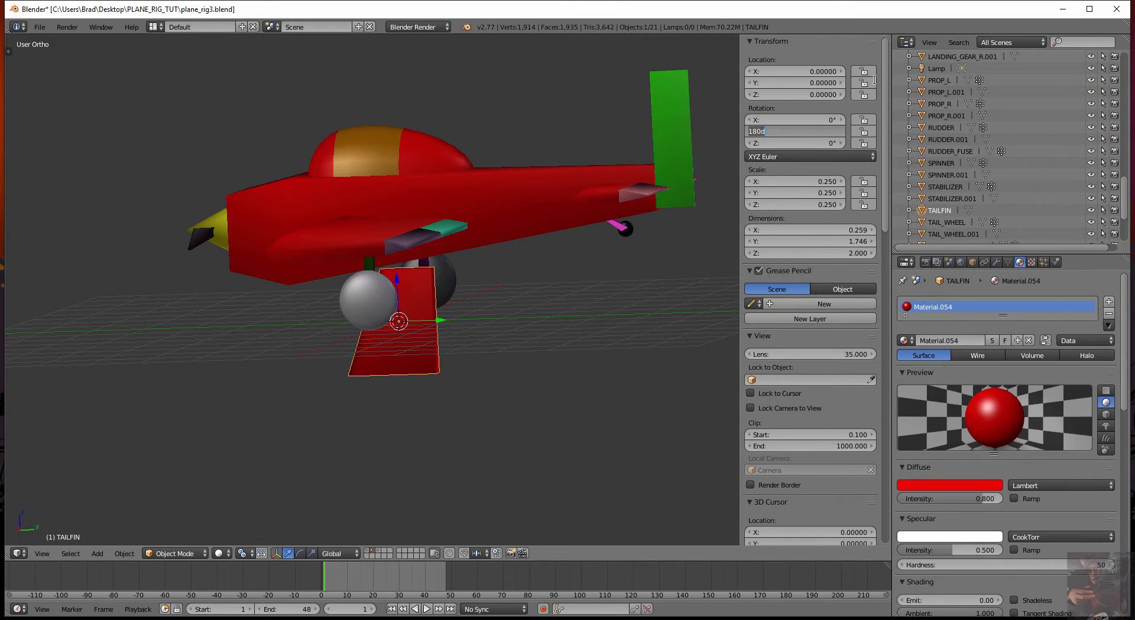
text(0)
key(Tab)
key(Tab)
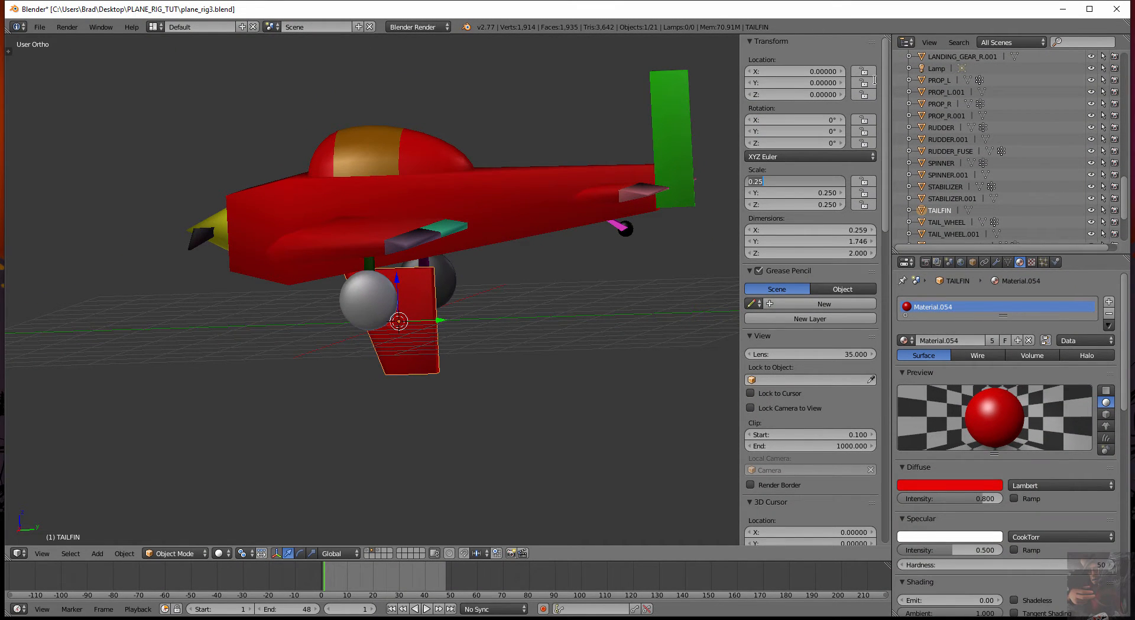
text(1)
key(Tab)
text(1)
key(Tab)
text(1)
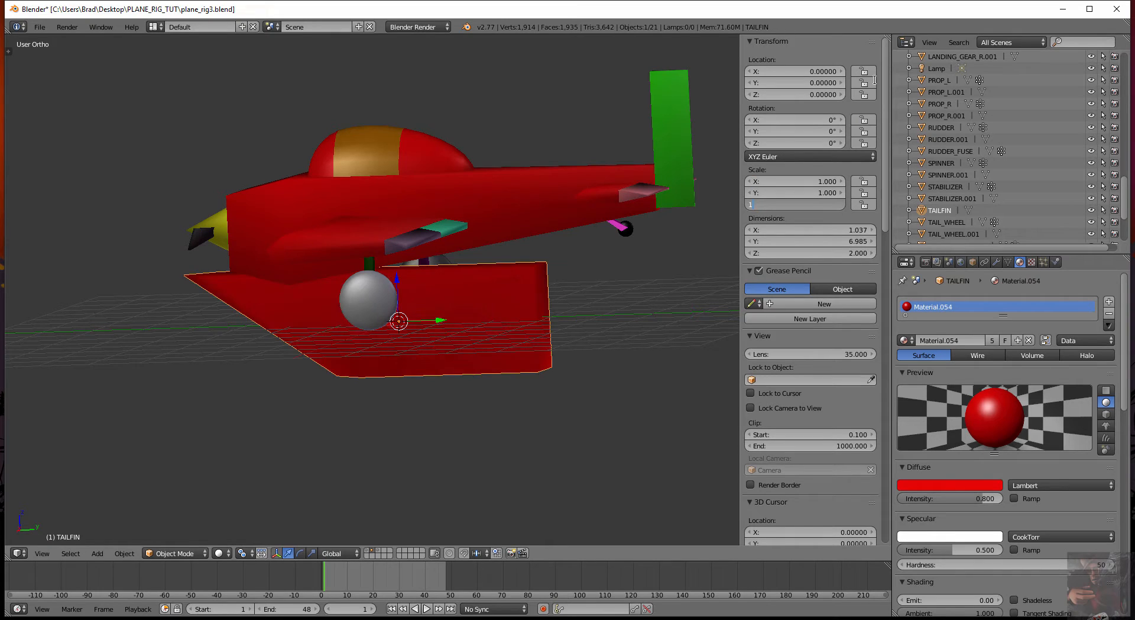
key(Tab)
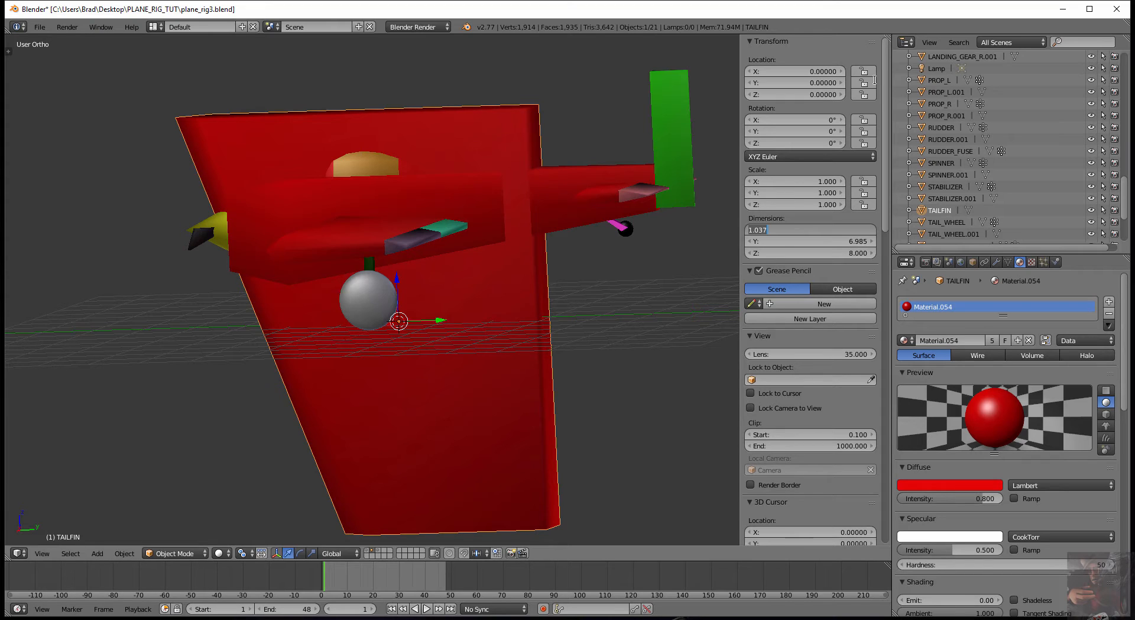
click(635, 234)
Undo the tail fin's scale, rotation and Y and Z location changes
key(ctrl+z)
key(ctrl+z)
key(ctrl+z)
key(ctrl+z)
key(ctrl+z)
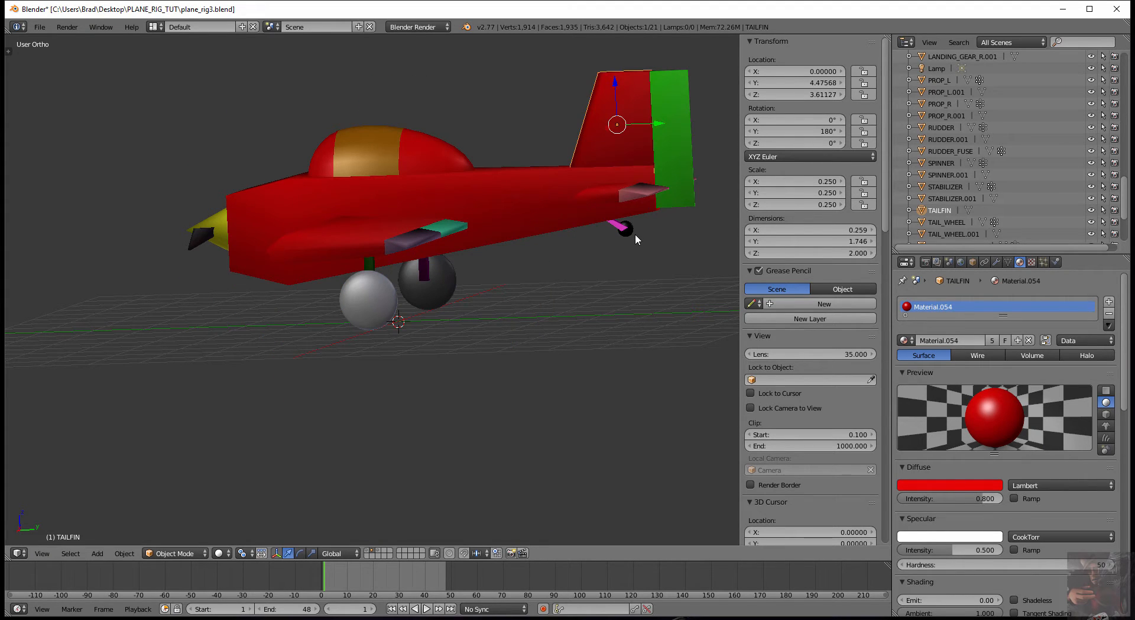
middle_drag(633, 234, 582, 333)
middle_drag(400, 136, 346, 78)
scroll(379, 295, down, 3)
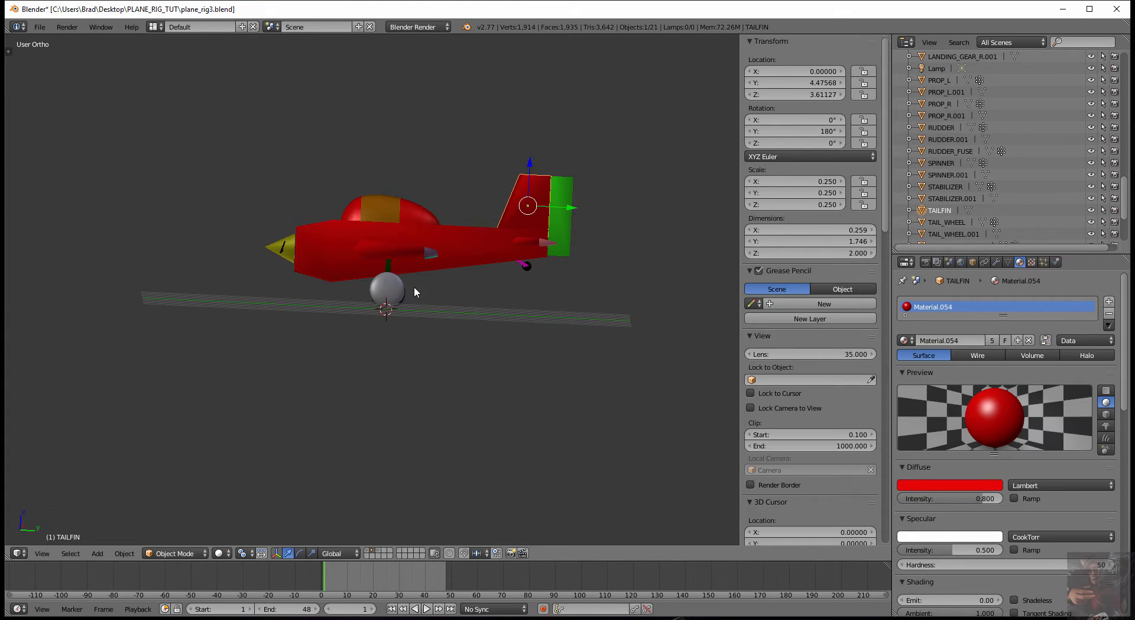
middle_drag(414, 286, 413, 324)
middle_drag(391, 266, 370, 306)
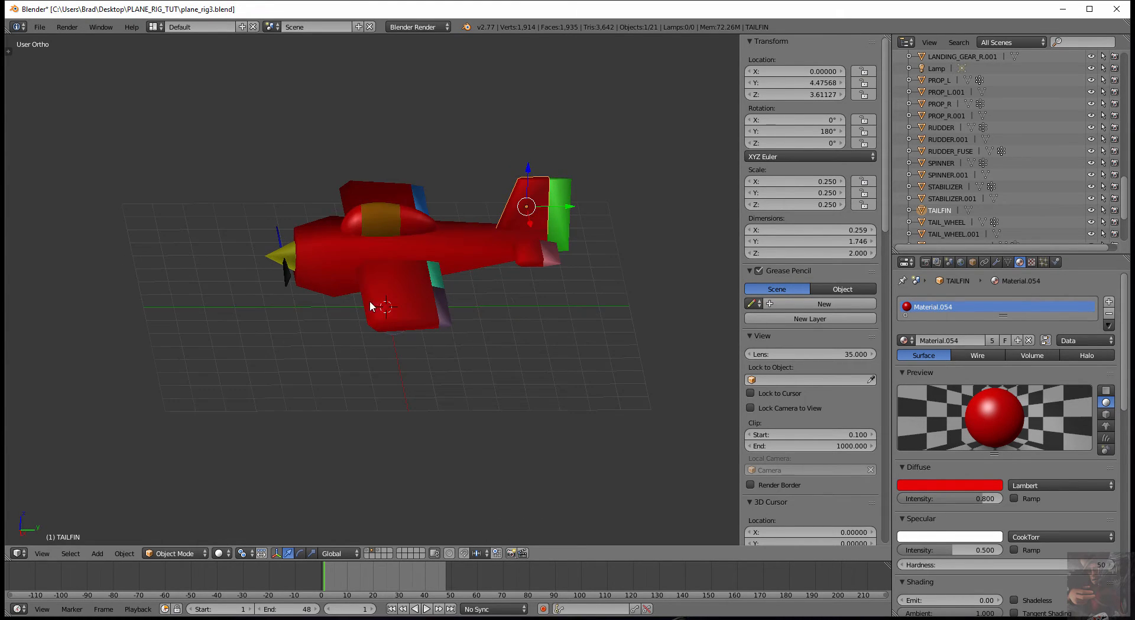
middle_drag(486, 337, 490, 165)
middle_drag(381, 360, 424, 201)
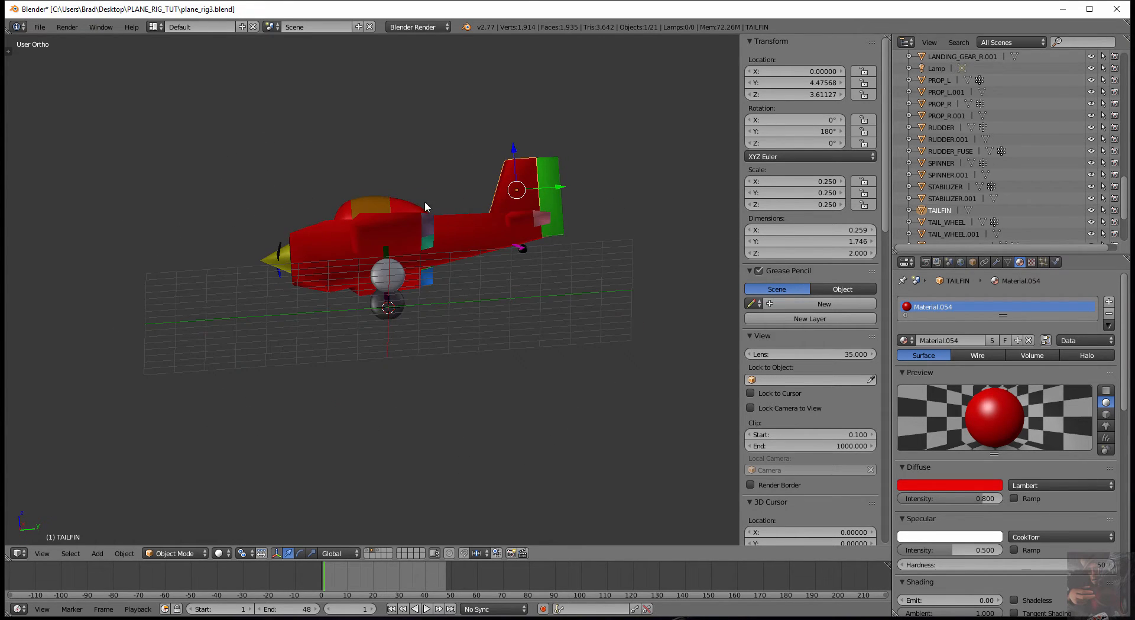
middle_drag(484, 328, 477, 370)
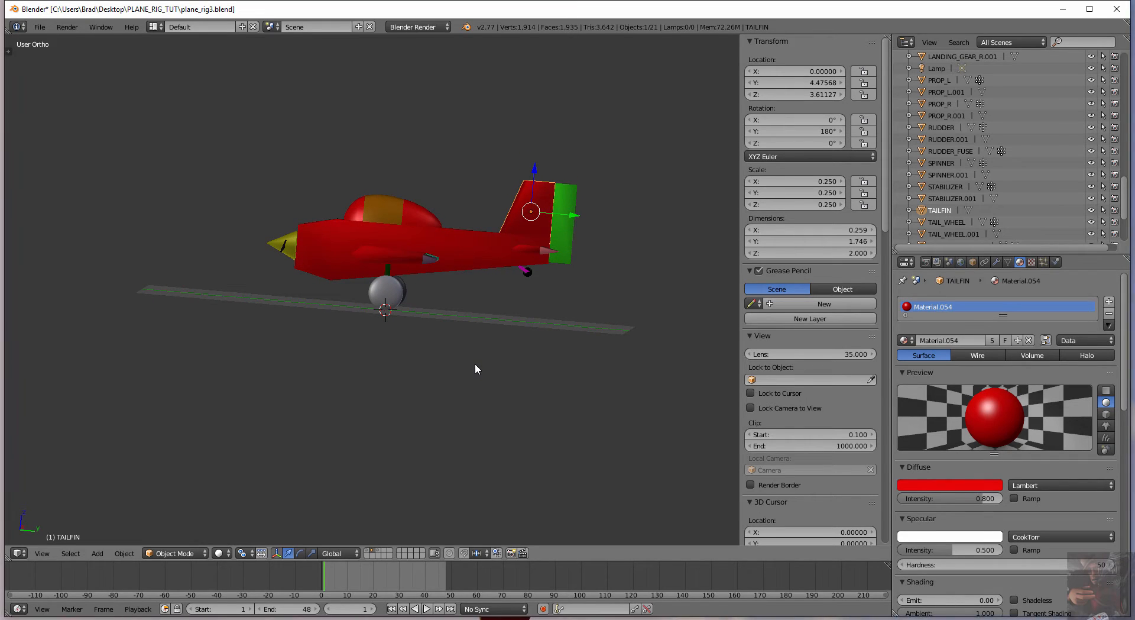
Select both ailerons, both flaps and the wing of the airplane together
key(KP_3)
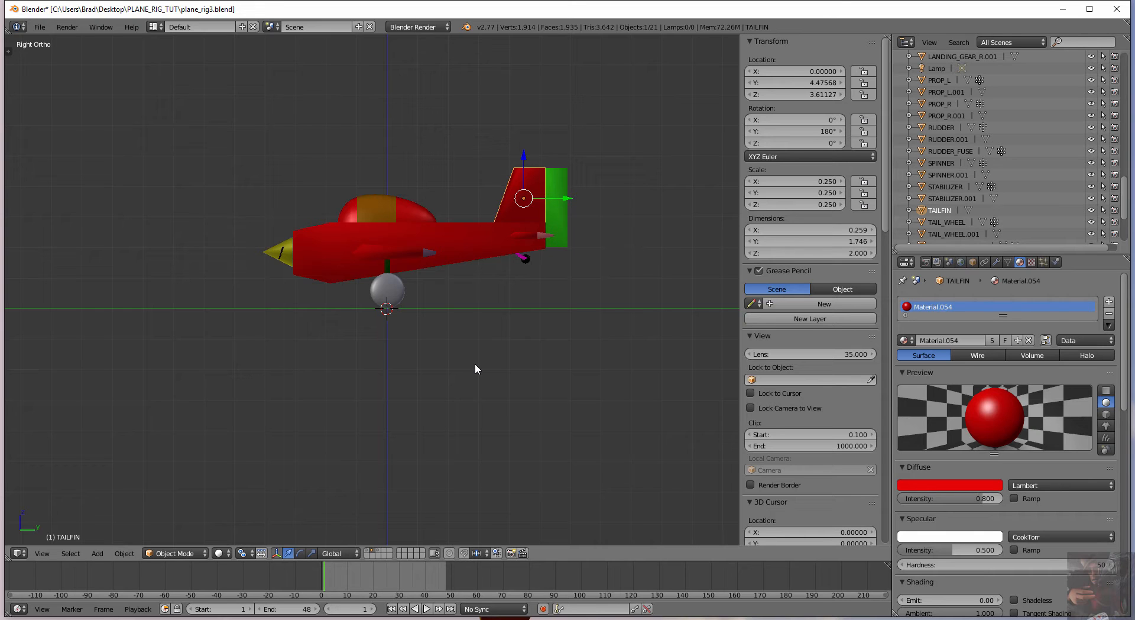
scroll(474, 363, up, 6)
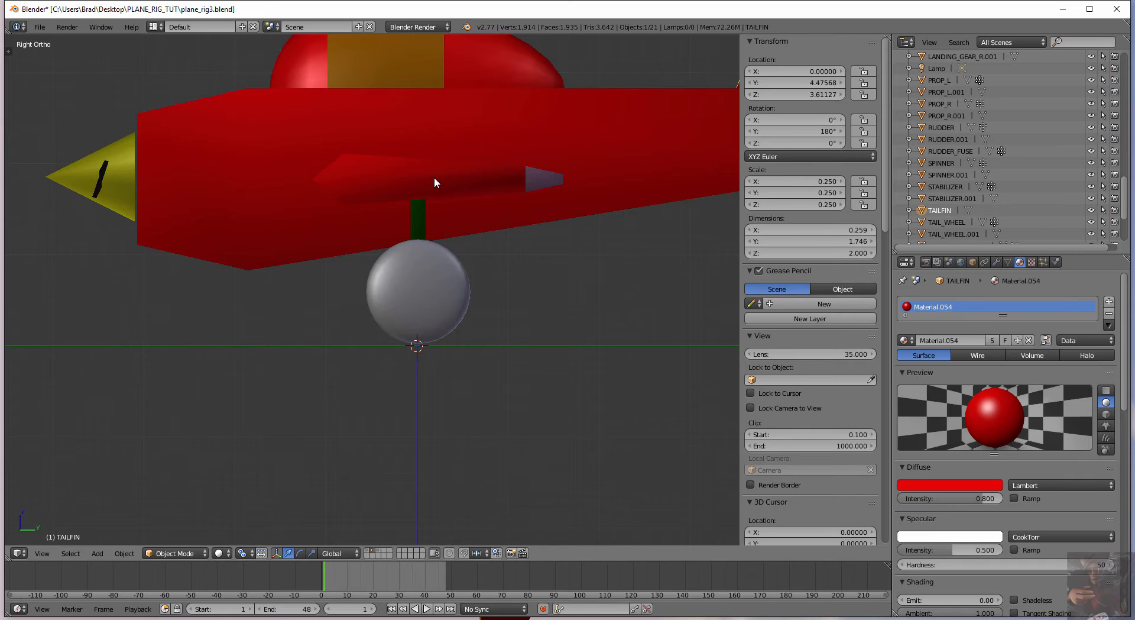
middle_drag(594, 264, 560, 342)
right_click(491, 293)
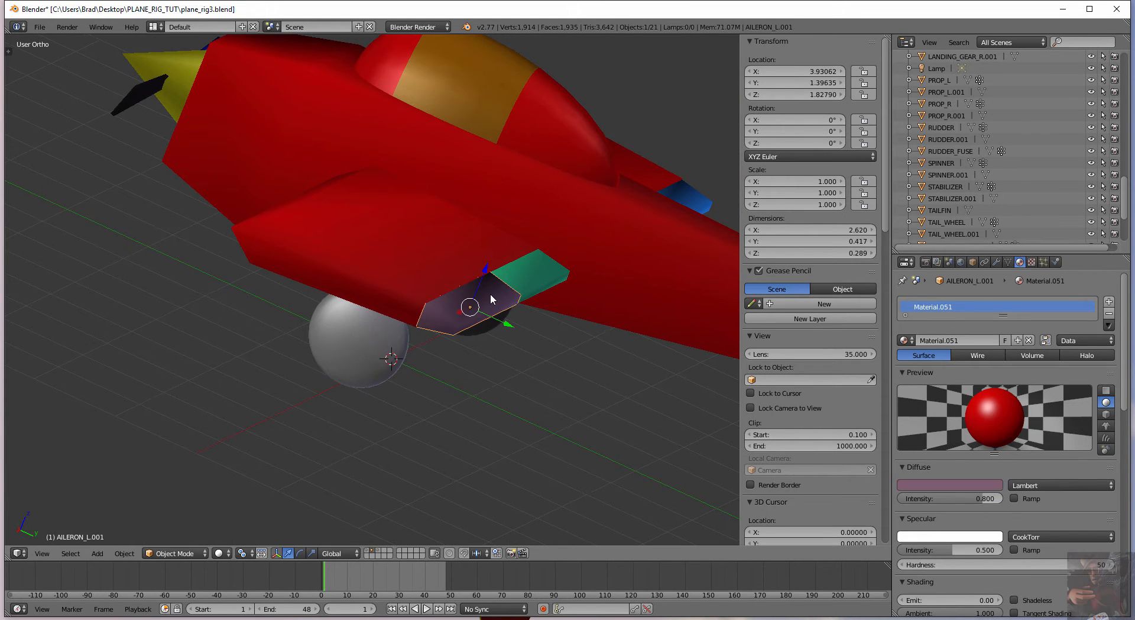
middle_drag(628, 228, 588, 294)
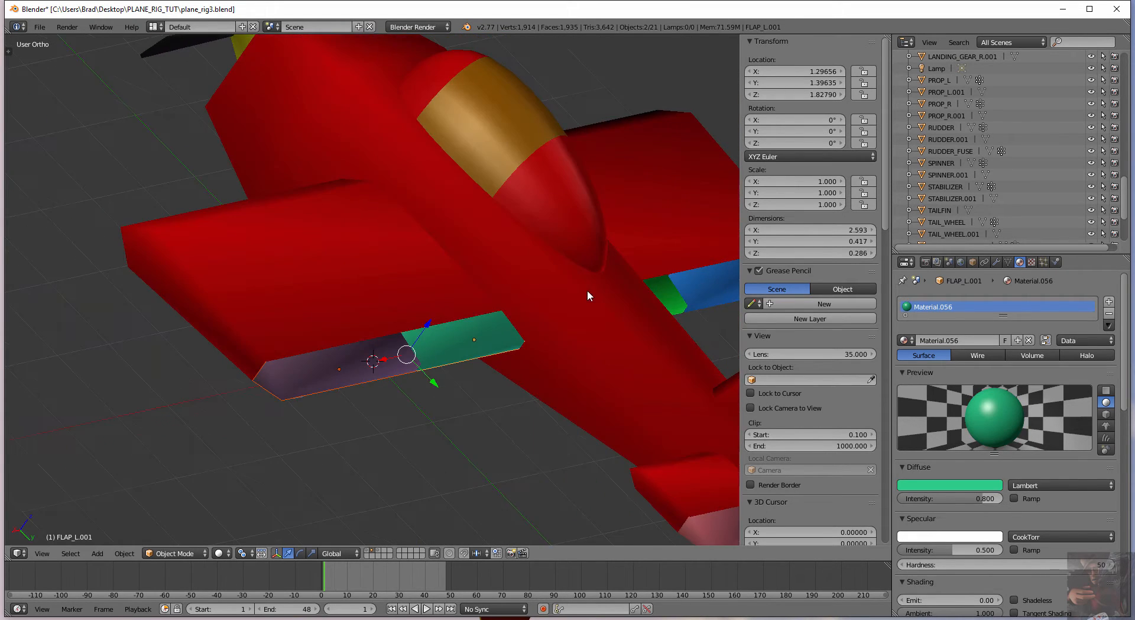
shift+right_click(667, 294)
shift+right_click(695, 273)
shift+right_click(670, 186)
Add both landing gear legs and main wheels to the wing selection and move it all about 0.75 units toward the nose along Y
middle_drag(671, 187, 420, 376)
shift+right_click(495, 355)
shift+right_click(484, 320)
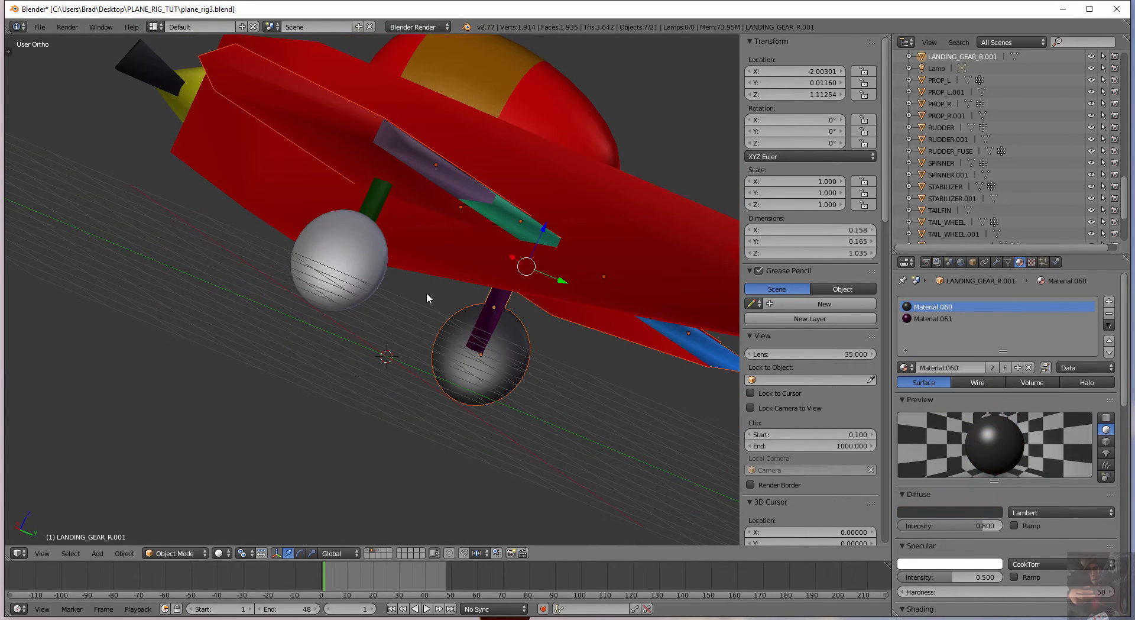
shift+right_click(378, 205)
shift+right_click(354, 272)
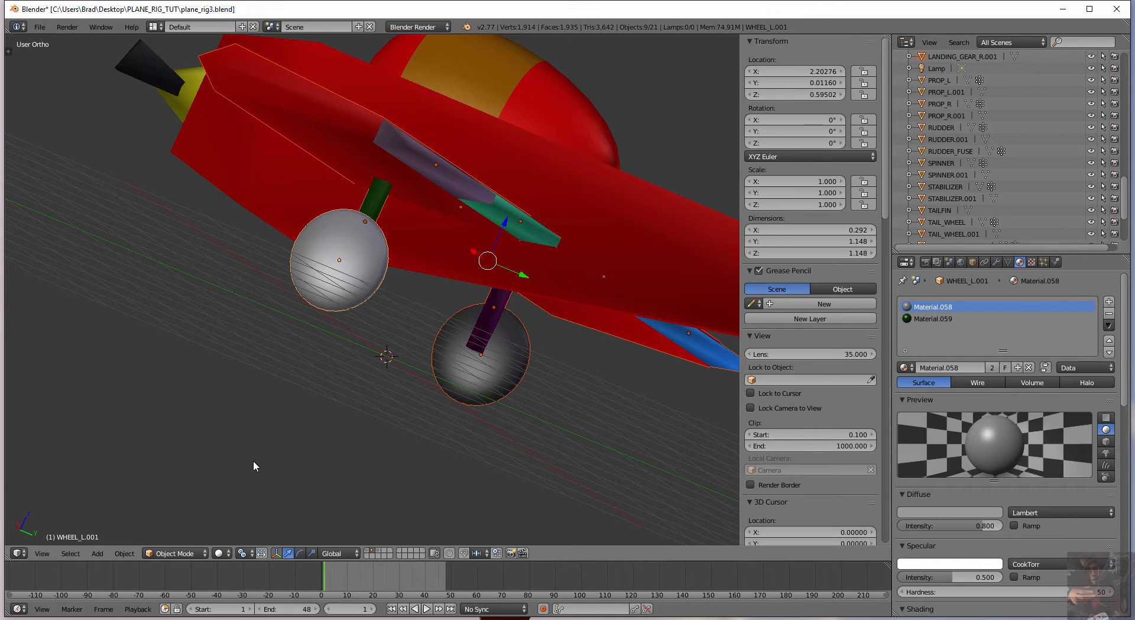
middle_drag(253, 460, 329, 509)
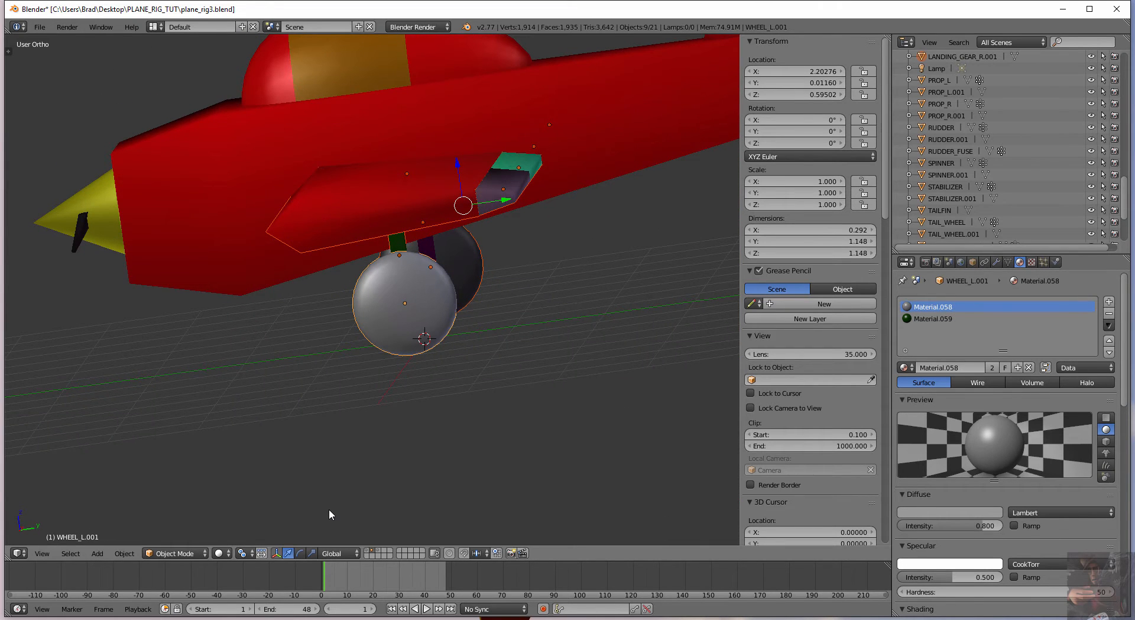
key(KP_3)
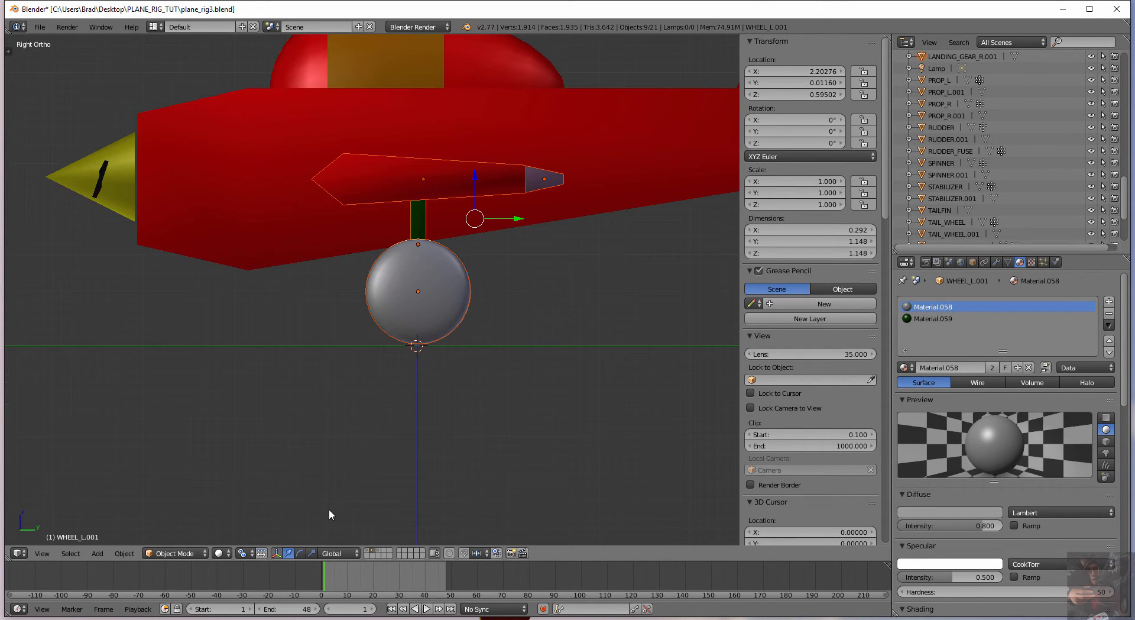
scroll(421, 421, down, 4)
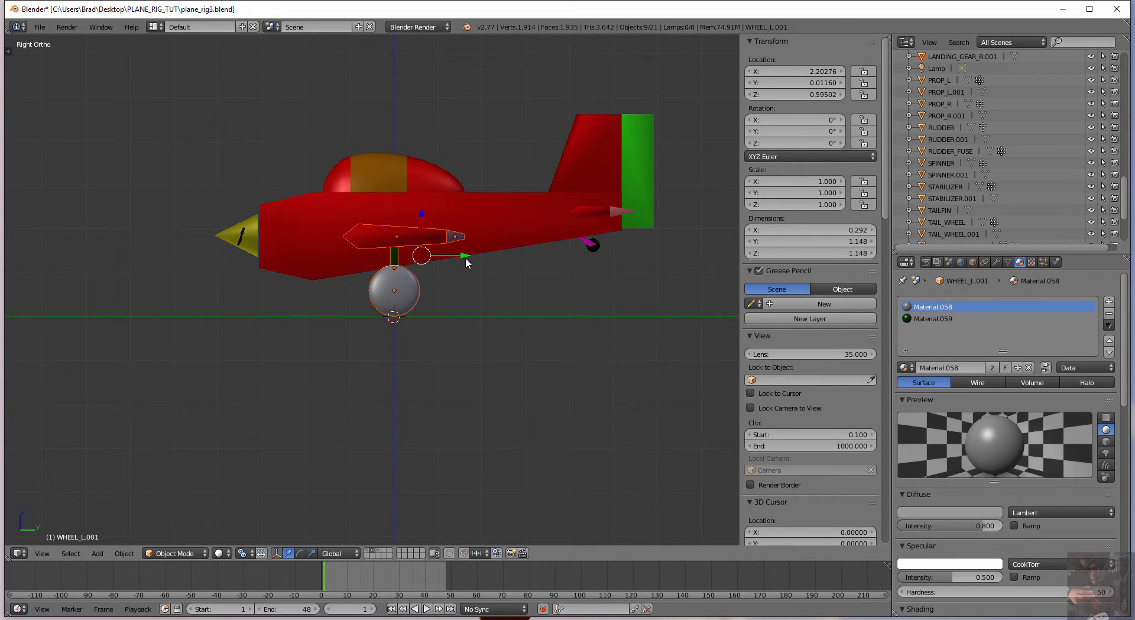
drag(466, 257, 434, 274)
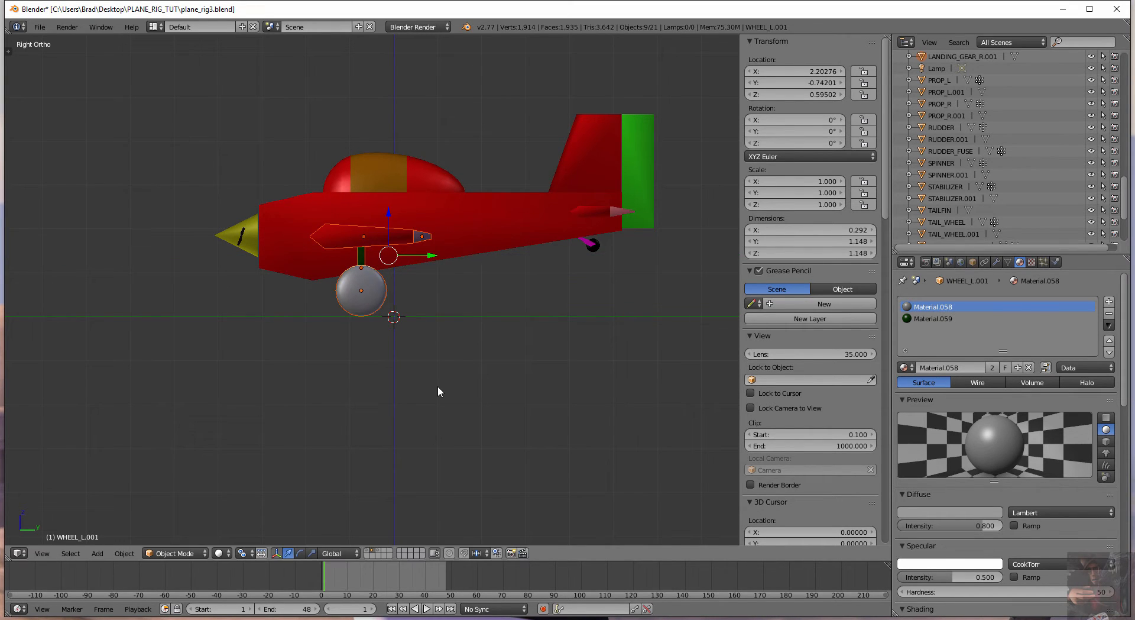
Select only both landing gear legs and their wheels, and move them about 0.25 units further toward the nose along Y
scroll(437, 382, up, 6)
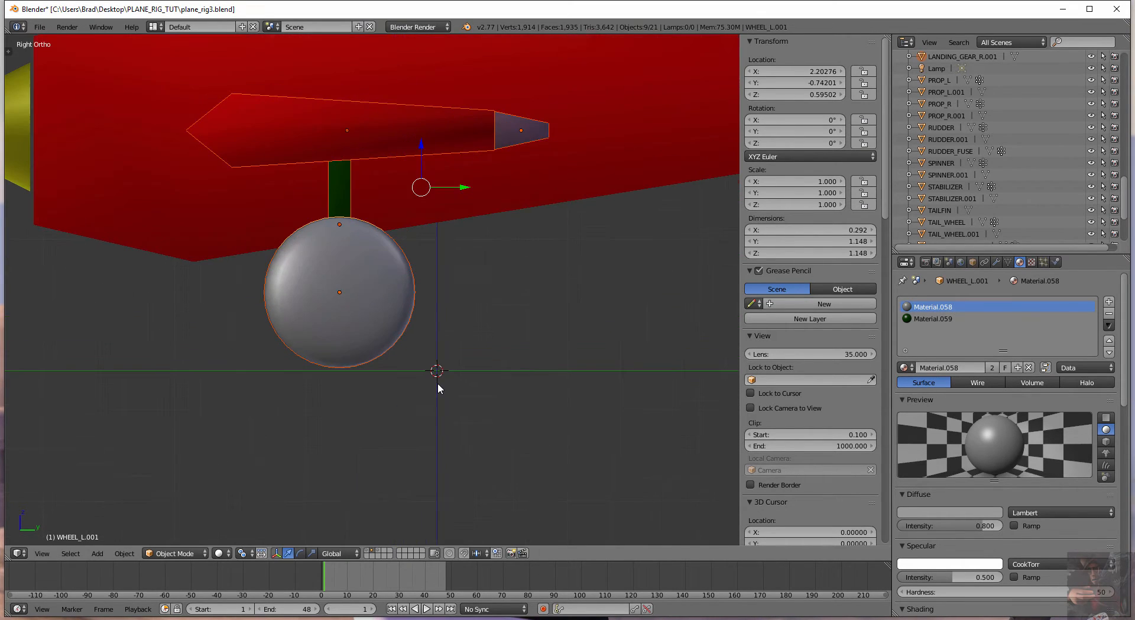
right_click(342, 182)
shift+right_click(346, 272)
middle_drag(345, 272, 448, 313)
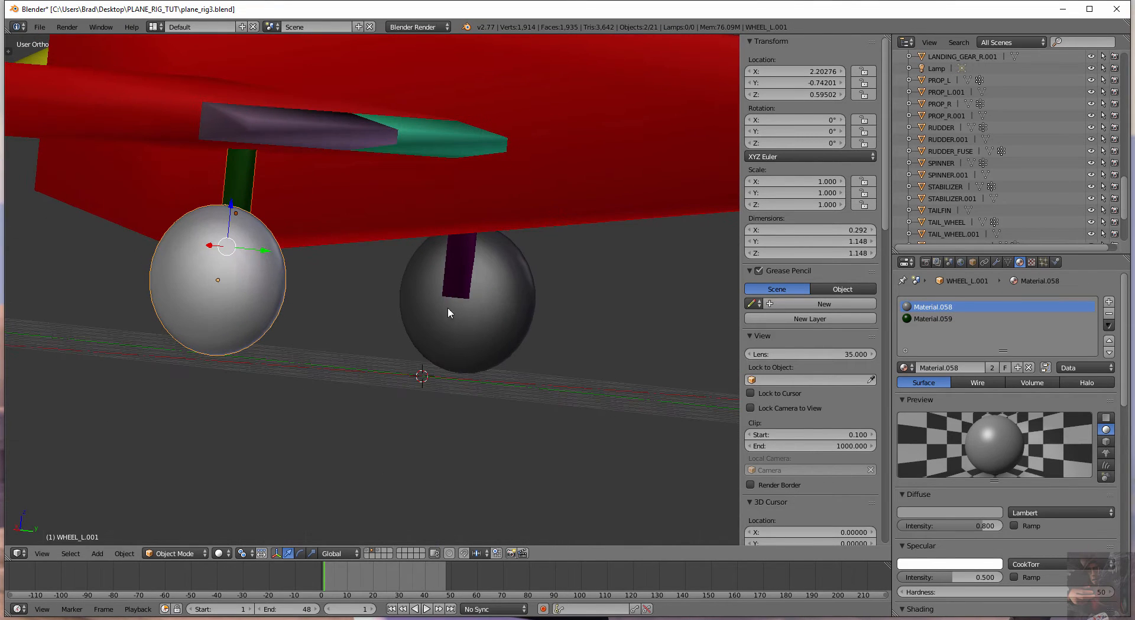
shift+right_click(454, 254)
shift+right_click(459, 301)
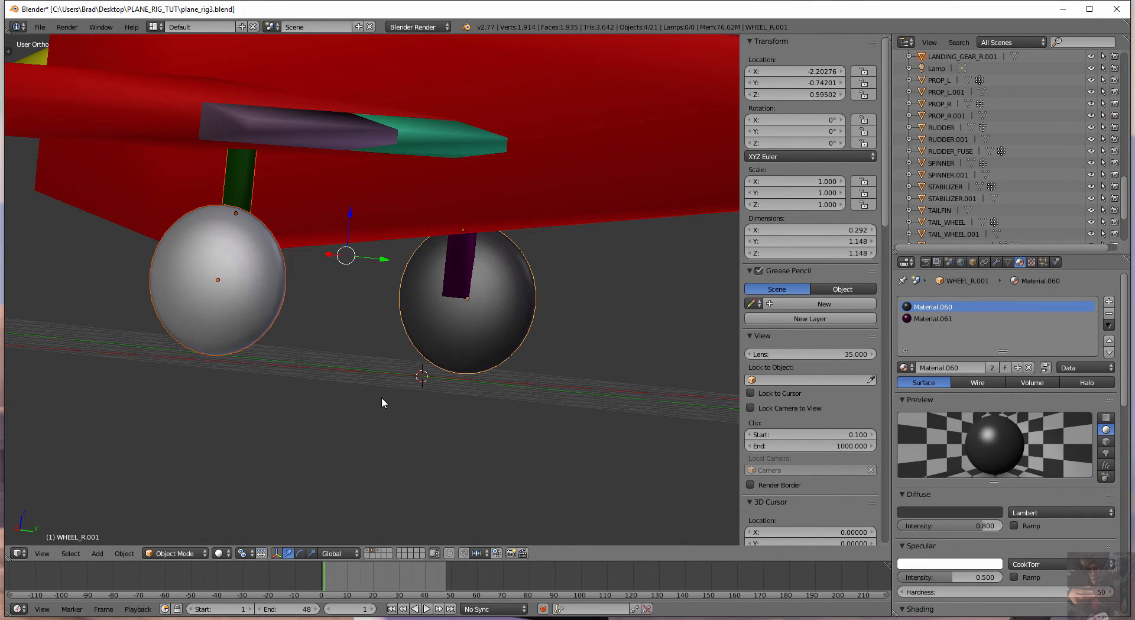
key(KP_1)
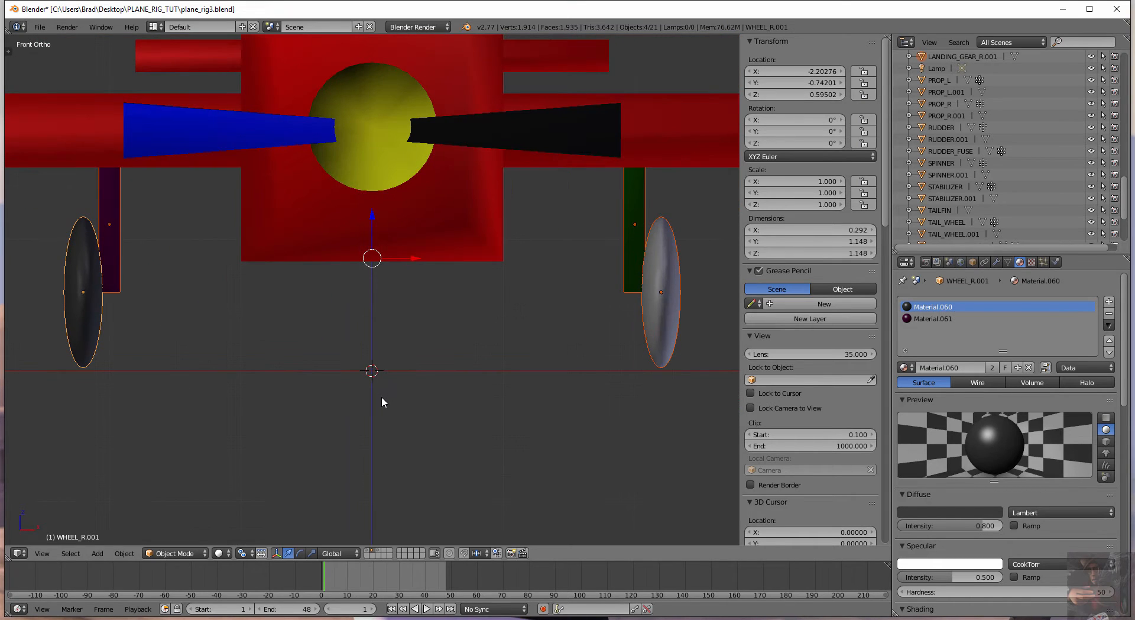
key(KP_3)
scroll(382, 396, down, 3)
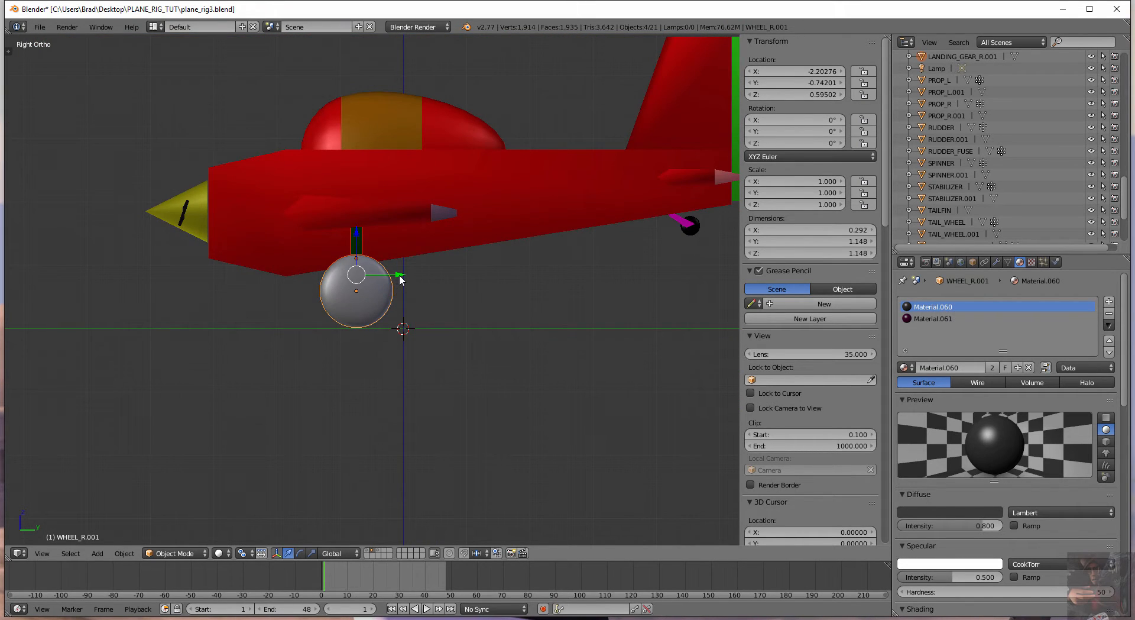
key(g)
key(y)
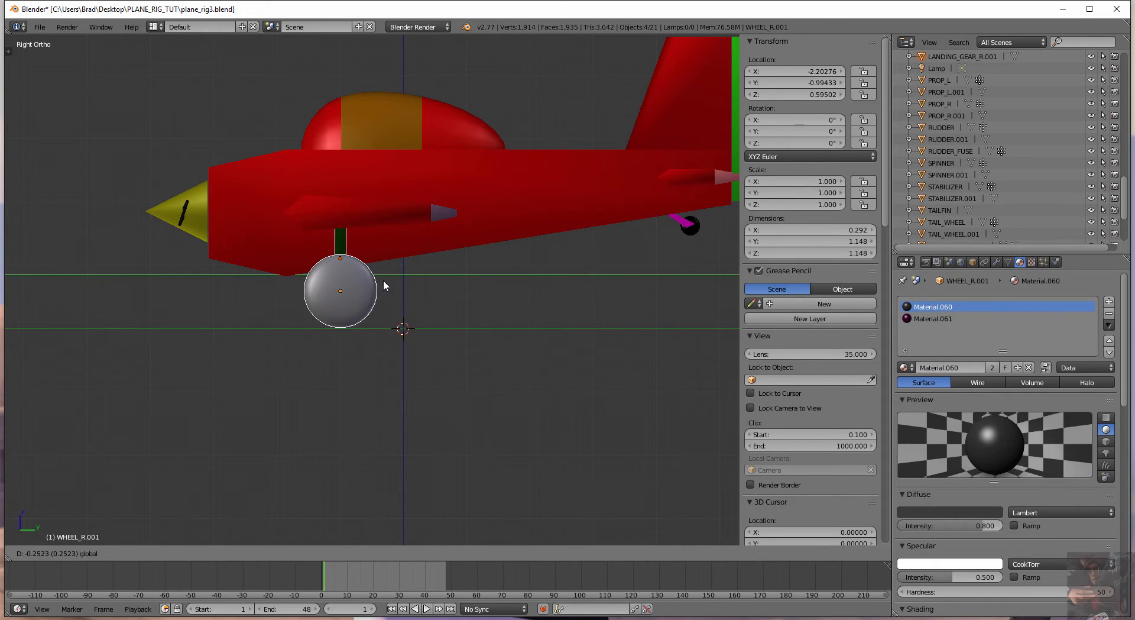
click(383, 279)
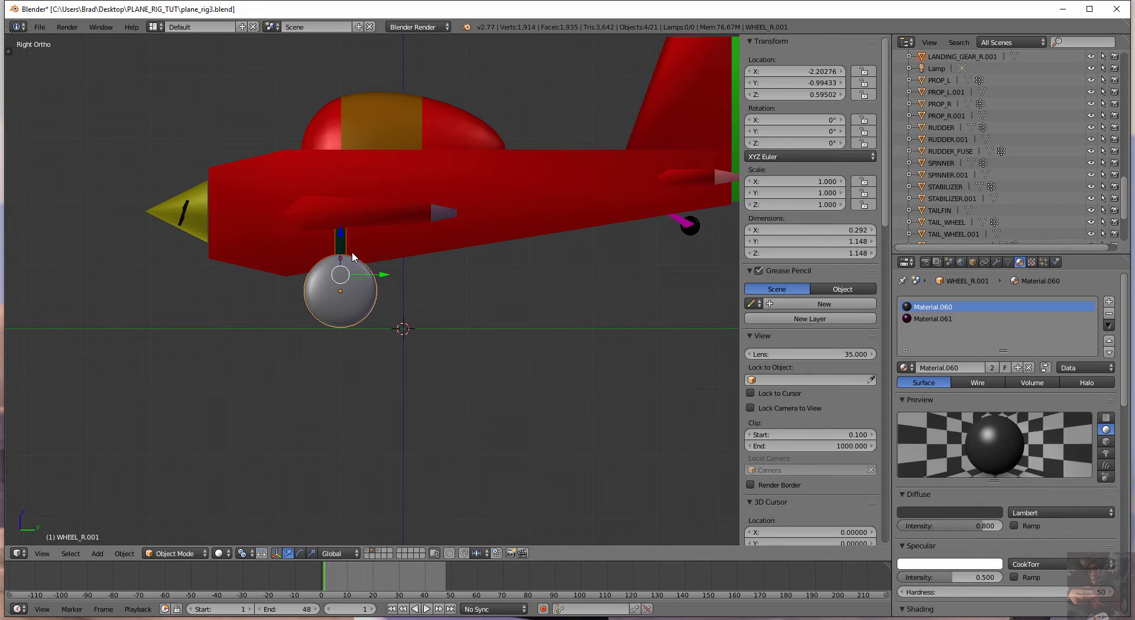
Select the wing together with both flaps and both ailerons
middle_drag(378, 243, 390, 347)
right_click(381, 320)
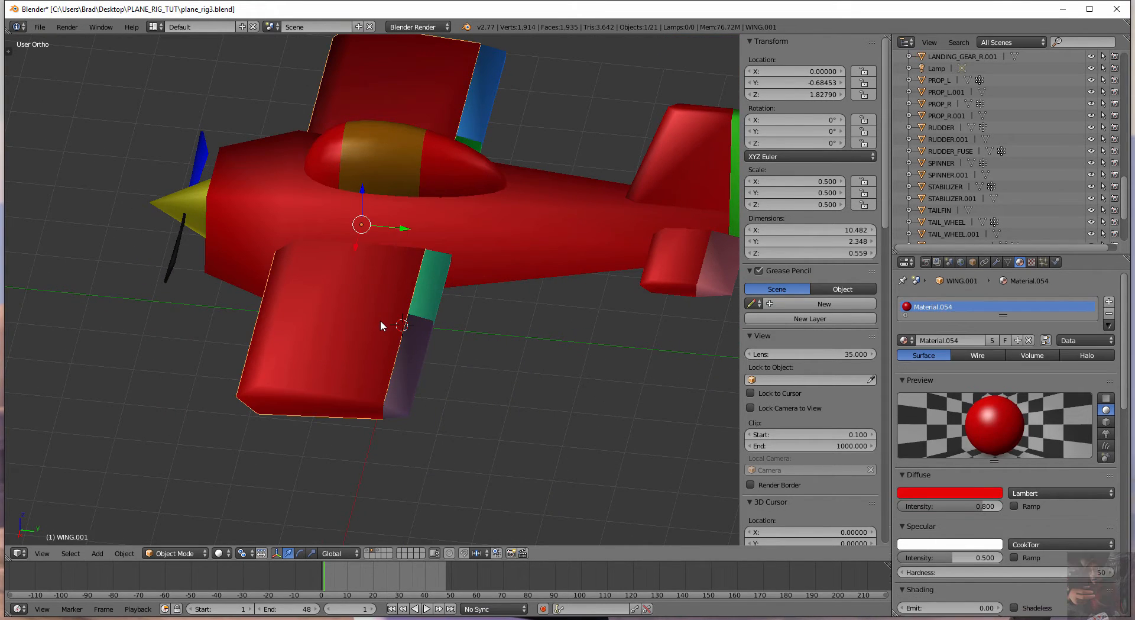
shift+right_click(424, 287)
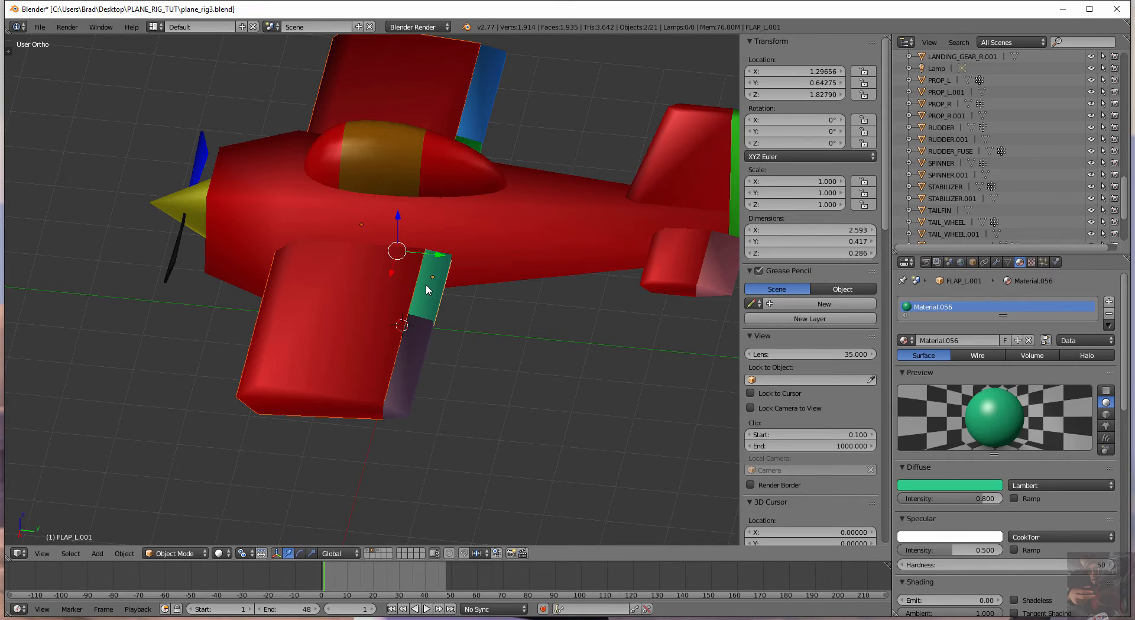
shift+right_click(415, 341)
shift+right_click(477, 101)
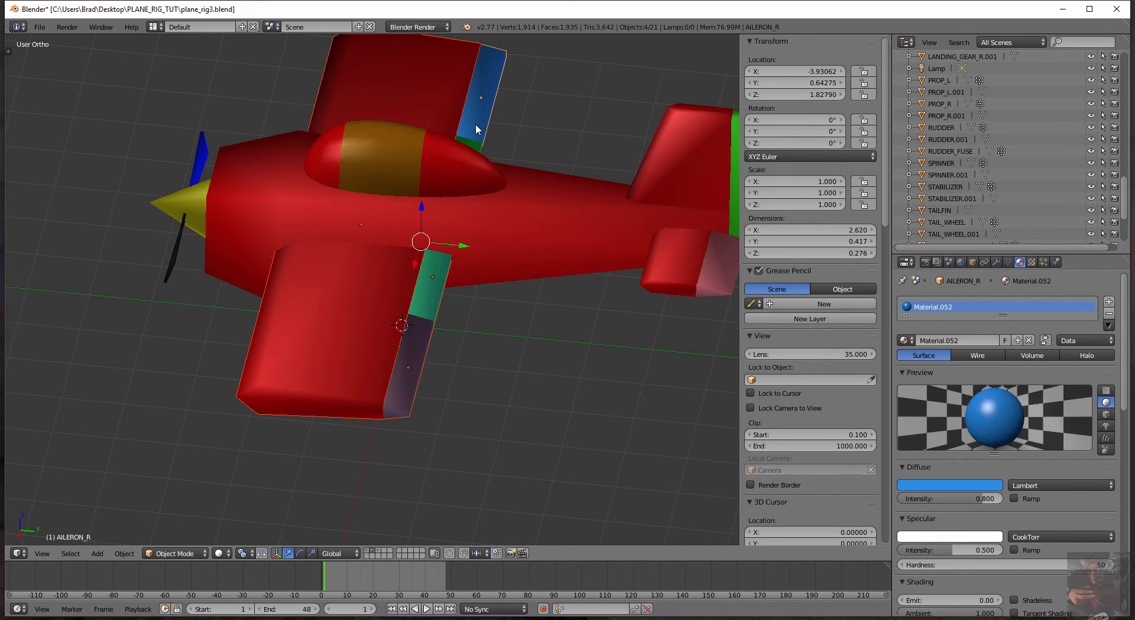
shift+right_click(473, 144)
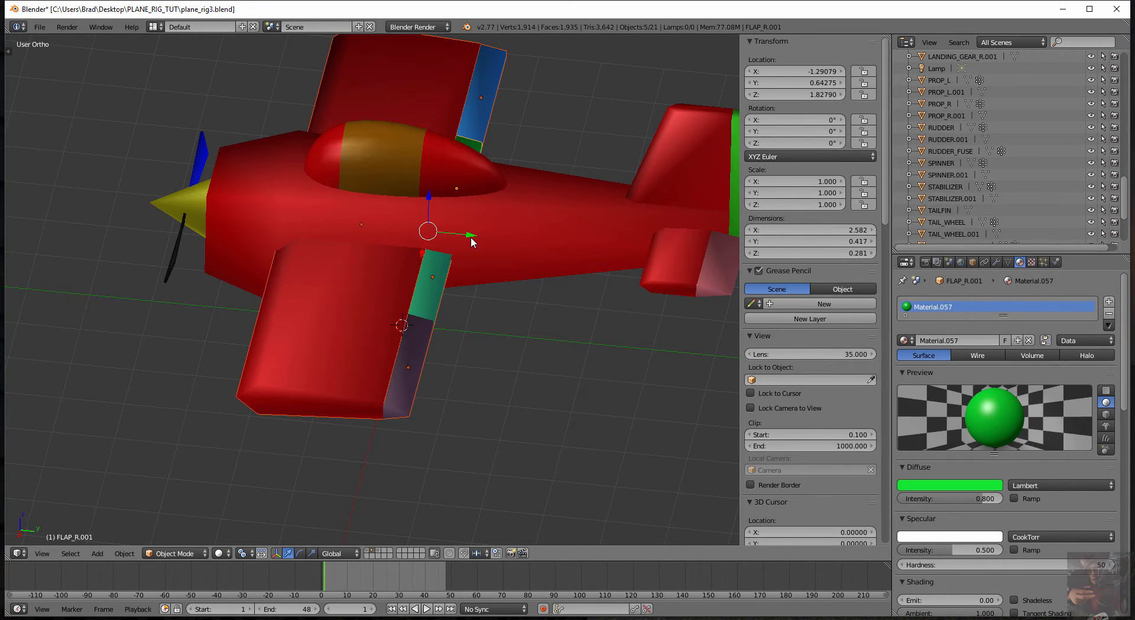
Select only the wing and examine its placement against the fuselage and landing gear from several angles
right_click(373, 370)
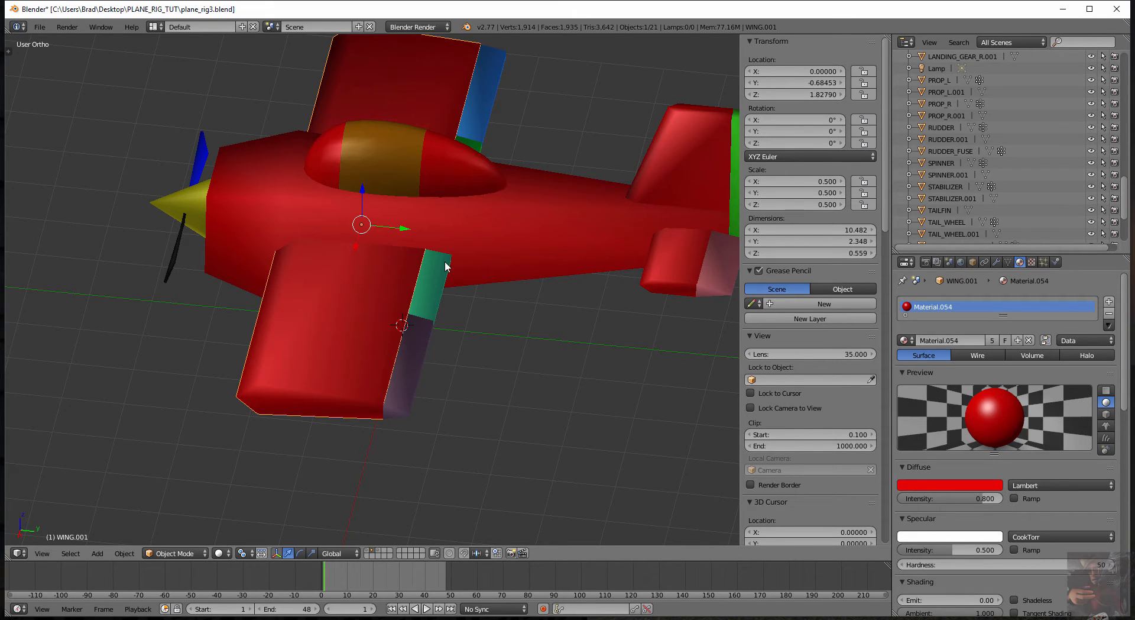
middle_drag(317, 279, 385, 329)
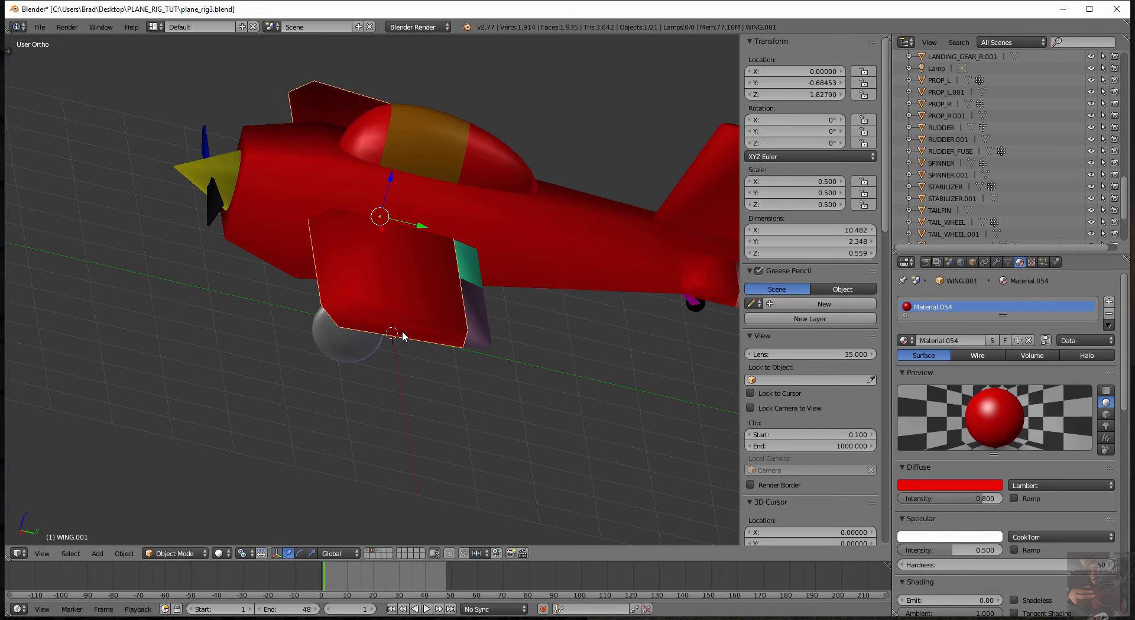
middle_drag(340, 438, 449, 383)
middle_drag(334, 368, 255, 312)
key(KP_3)
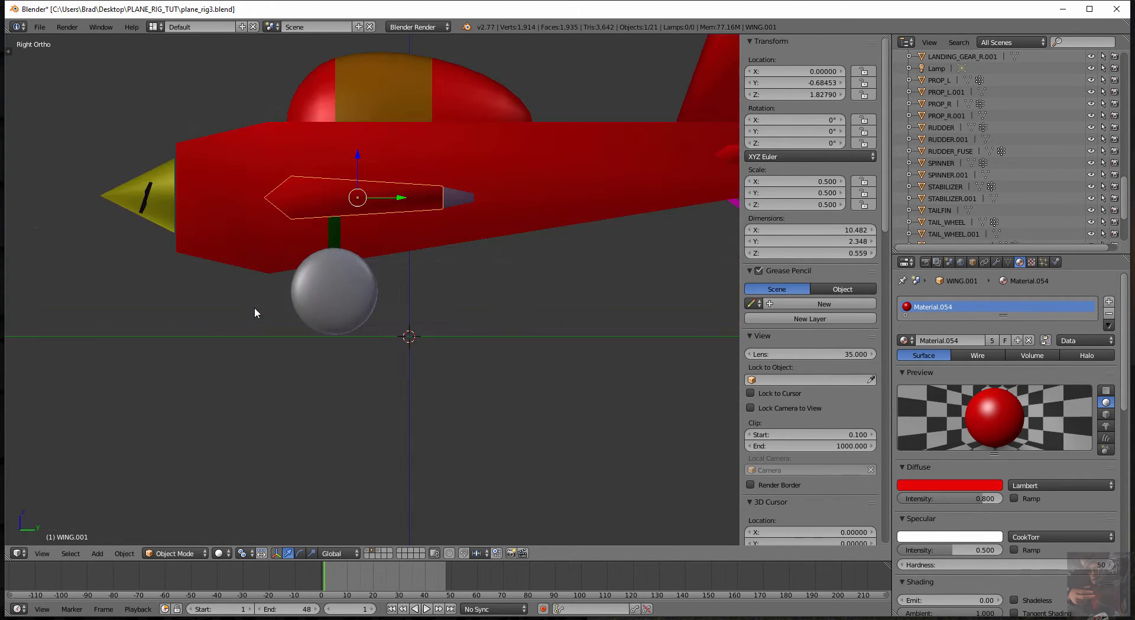
scroll(370, 288, down, 3)
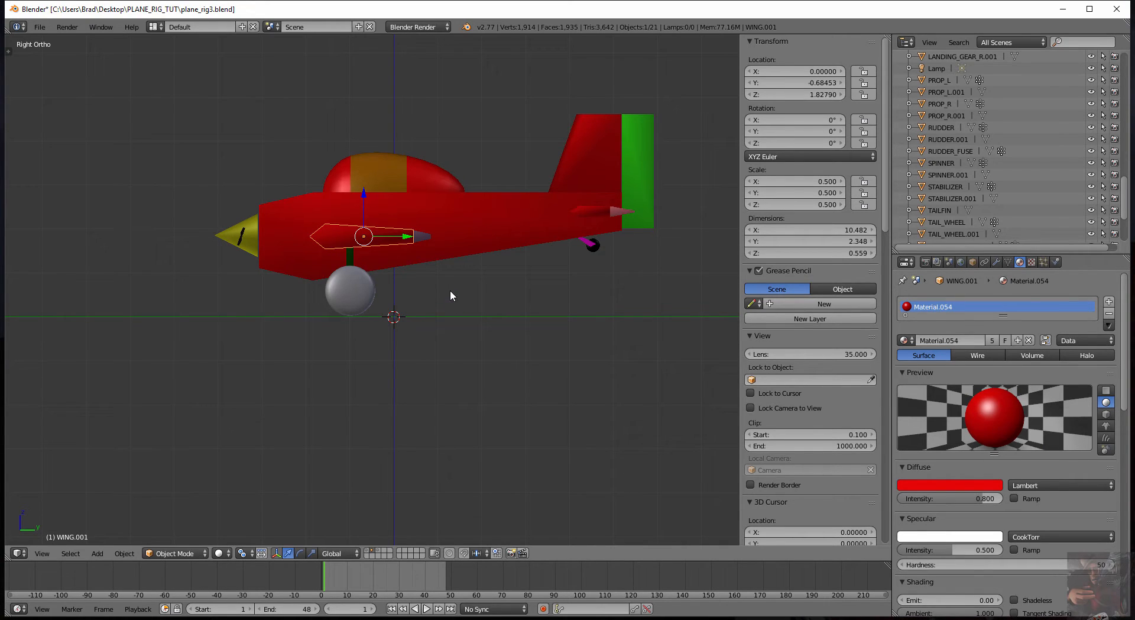
Select all airplane parts and move them about 1 unit toward the tail along Y, centring the main wheels over the 3D cursor
key(a)
key(a)
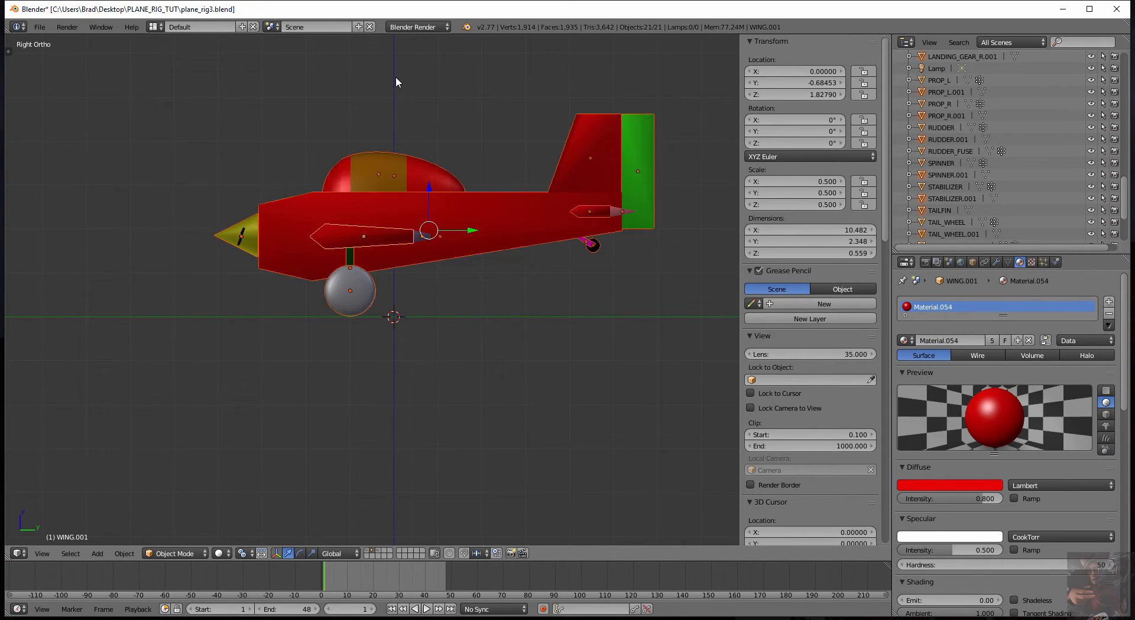
drag(477, 231, 516, 229)
click(515, 229)
Lower the whole airplane about 0.017 units along Z to bring the main wheels down to the ground line
scroll(390, 435, up, 8)
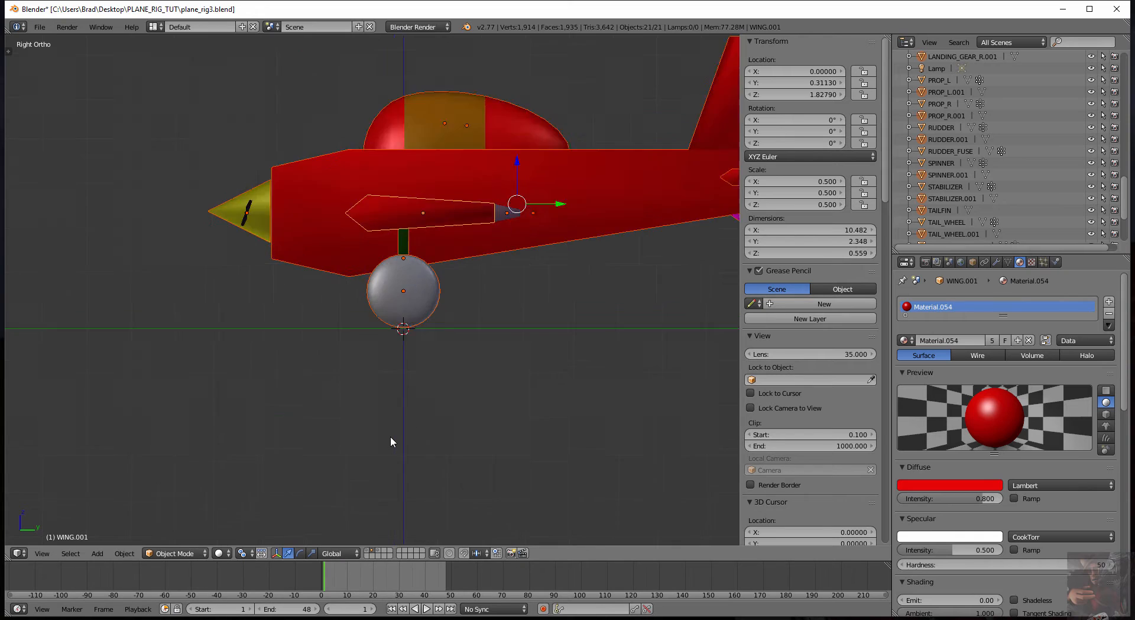
scroll(399, 329, up, 7)
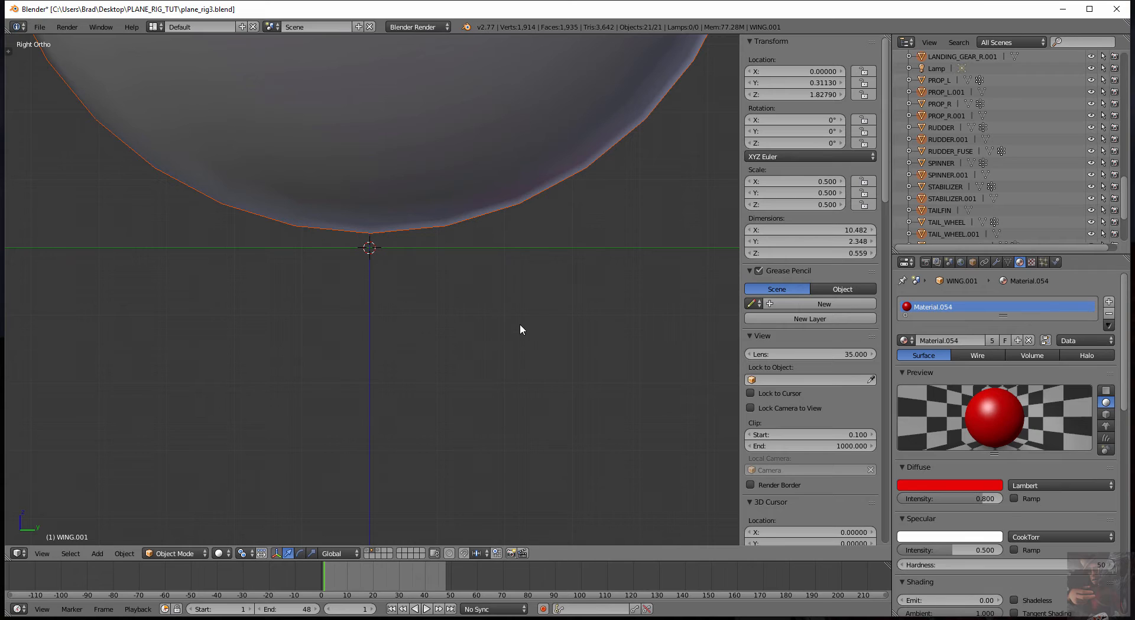
key(g)
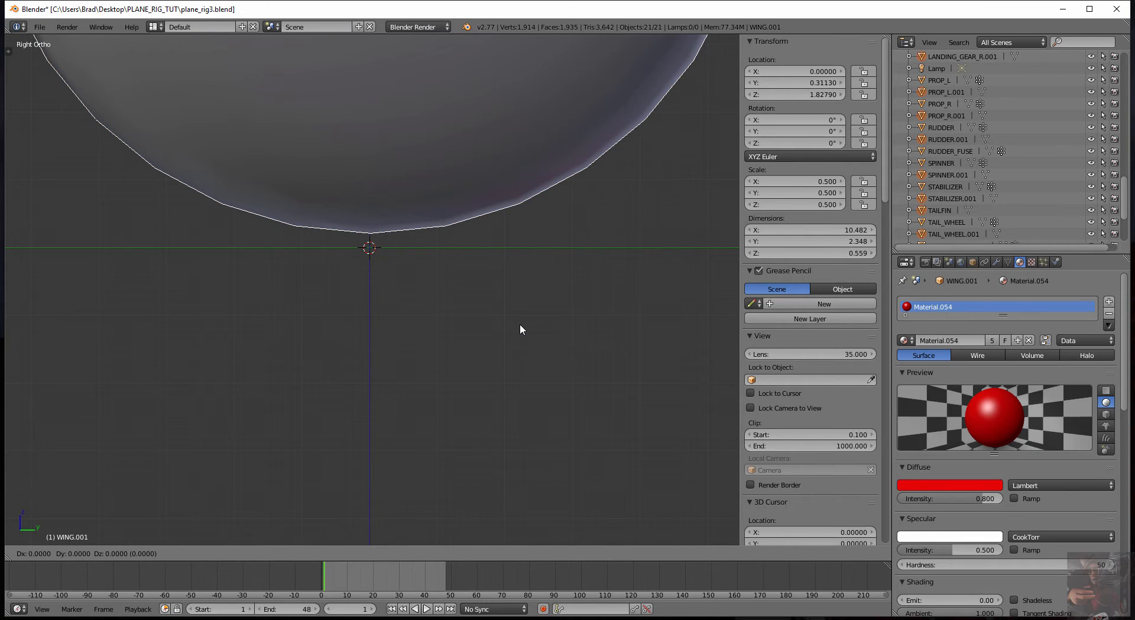
key(z)
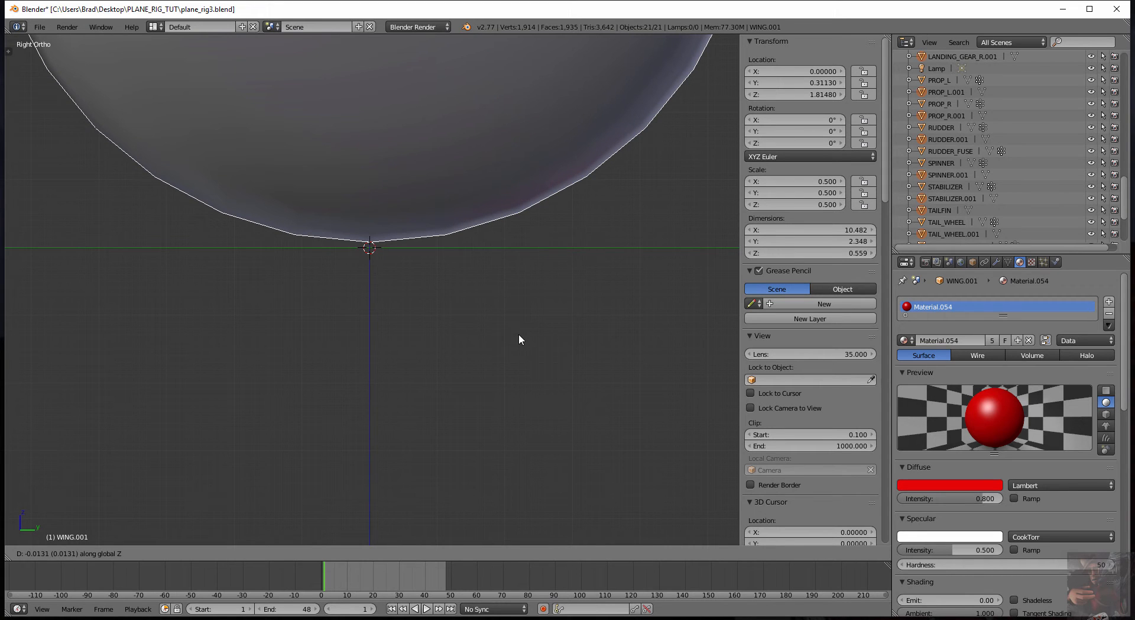
click(519, 335)
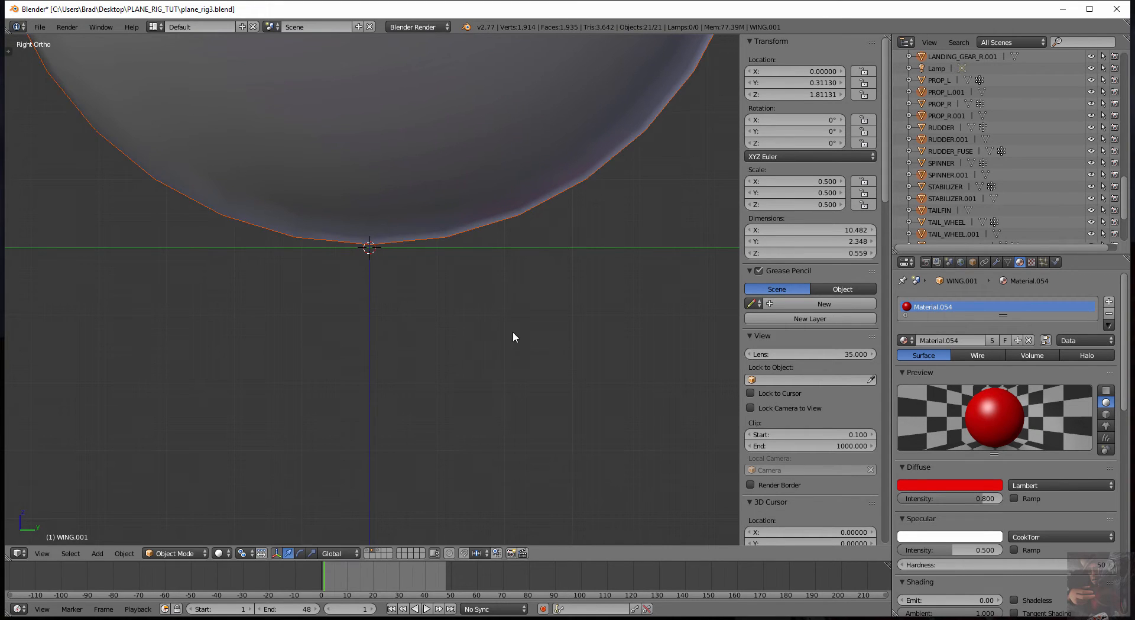
Set the pivot point to the 3D Cursor for the selected airplane parts
scroll(422, 286, down, 10)
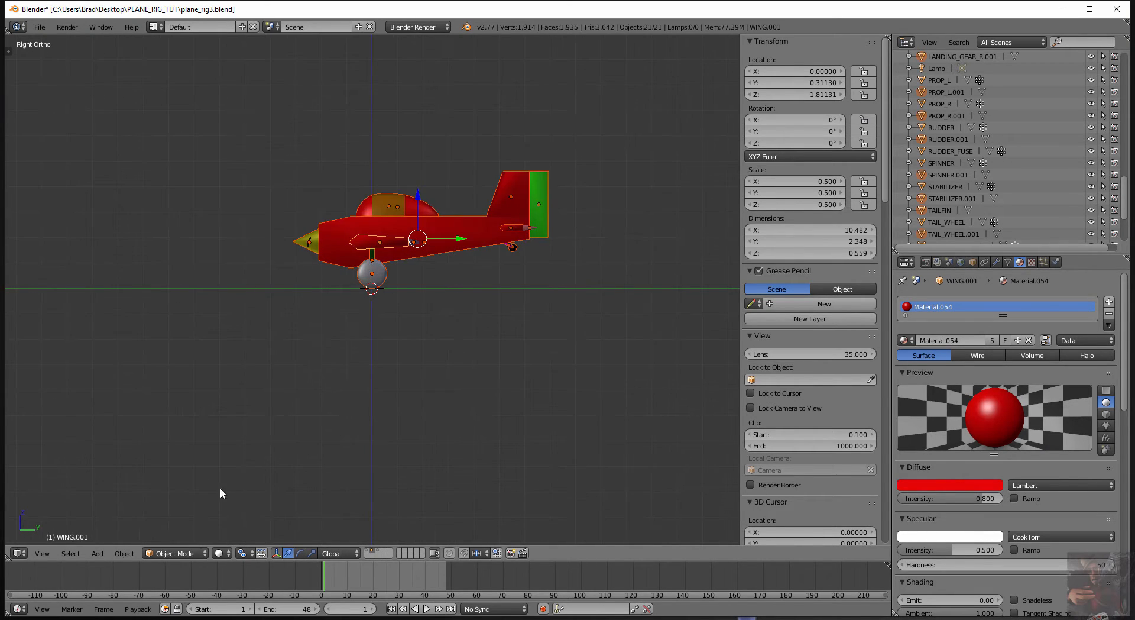
click(253, 555)
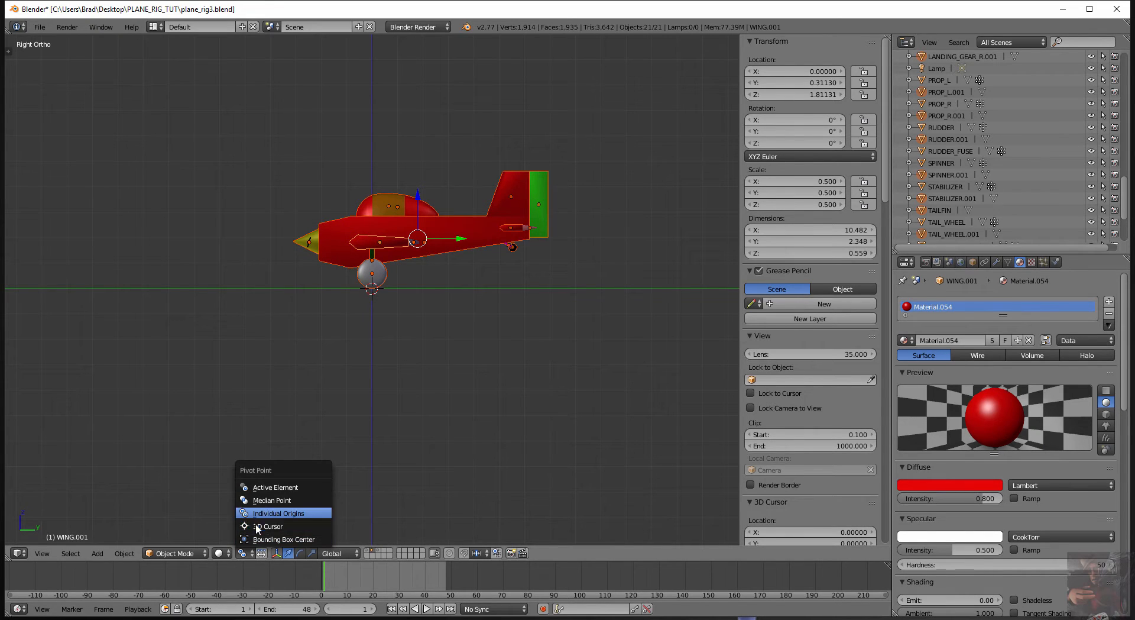
click(258, 526)
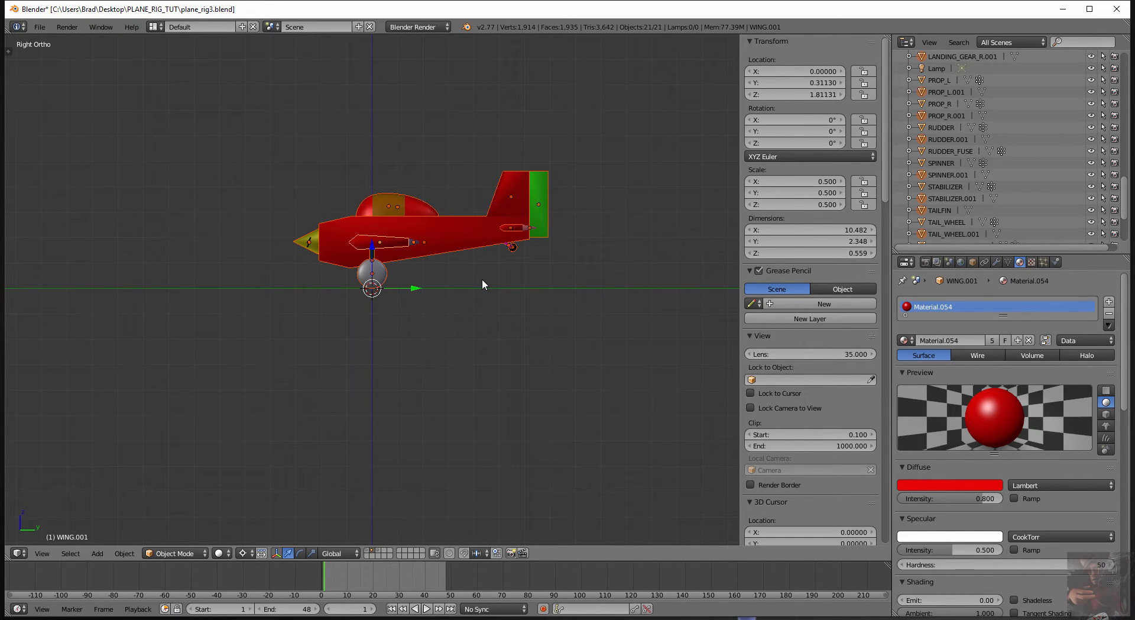
Try rotating the whole airplane about 14° around the 3D cursor to lower the tail wheel to the ground, and undo the rotation
key(r)
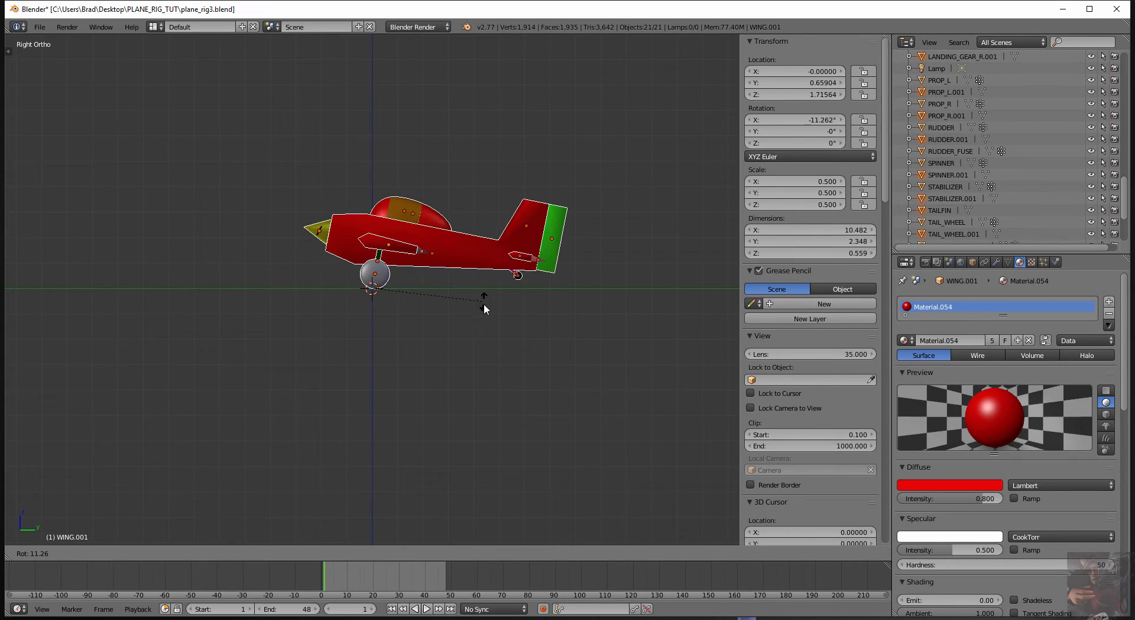
click(484, 306)
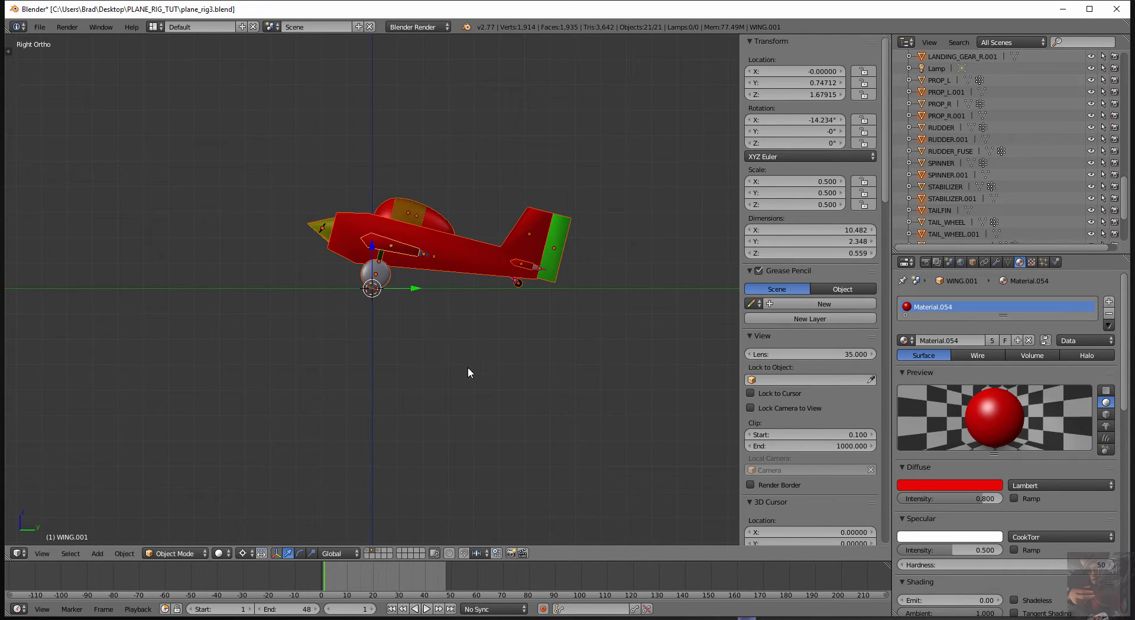
scroll(414, 371, up, 5)
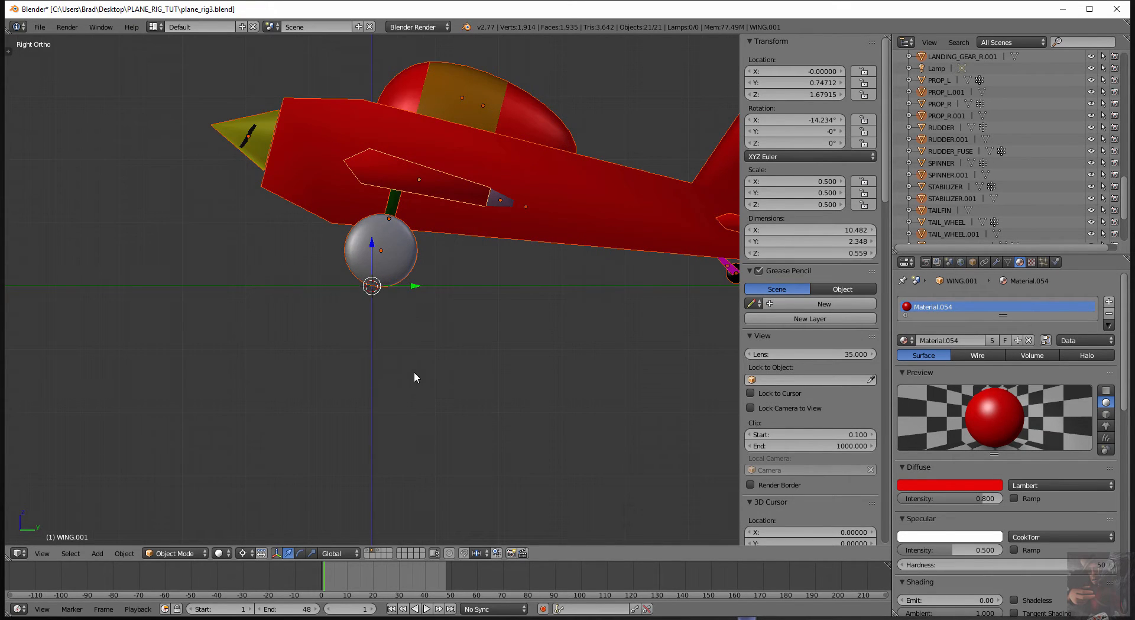
scroll(414, 372, down, 2)
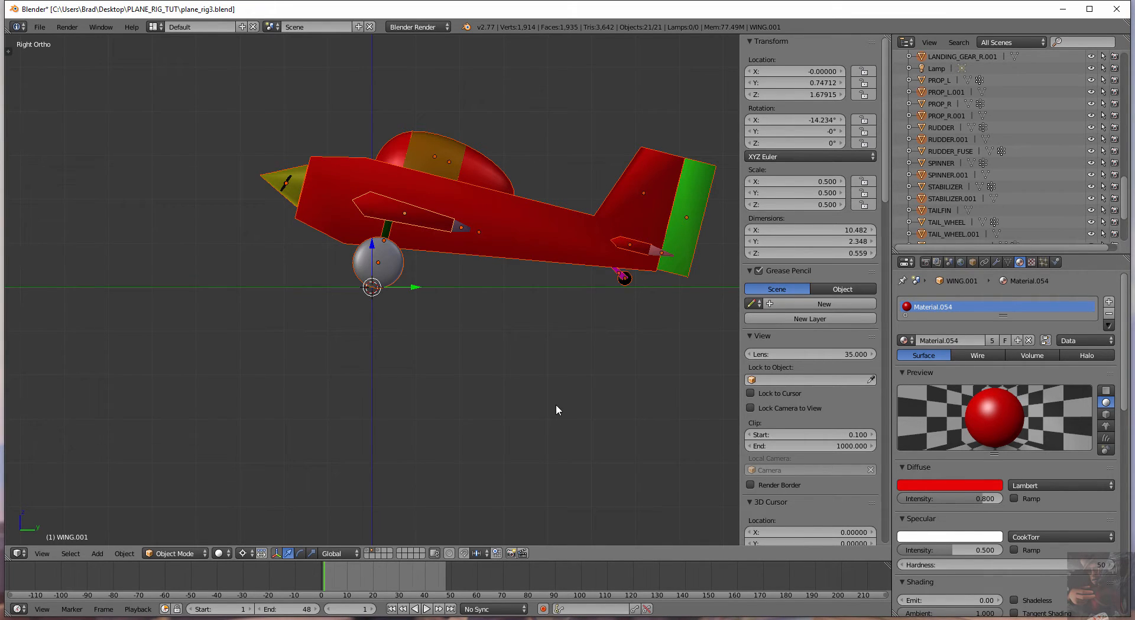
key(ctrl+z)
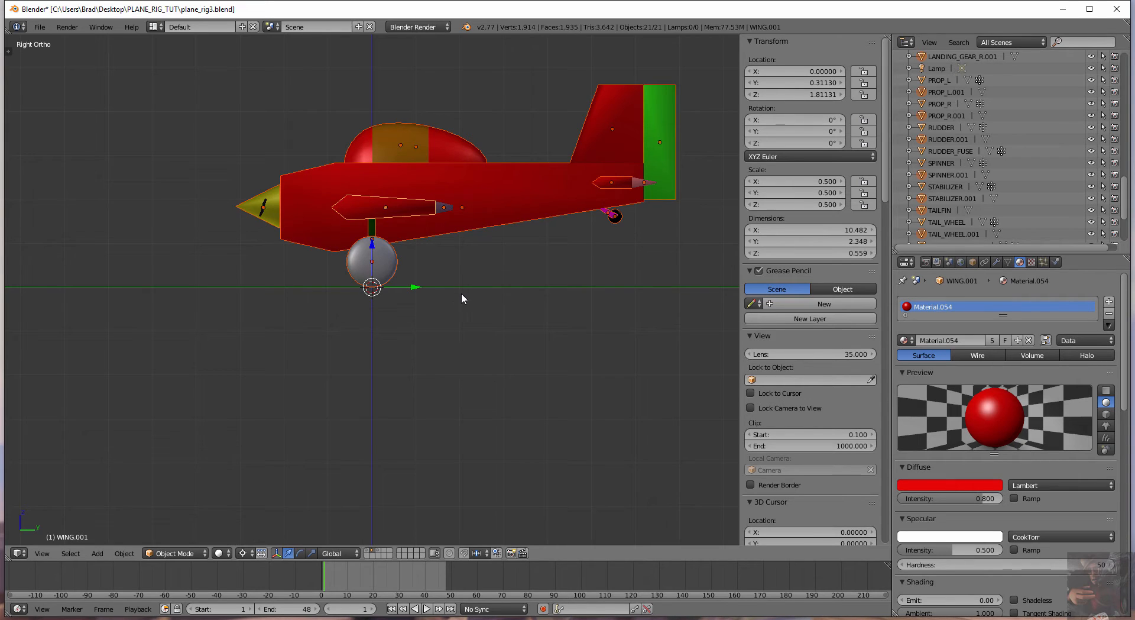
key(ctrl+shift+z)
key(ctrl+z)
Apply the location of all selected airplane parts so their origins sit at the world center
mouse_move(311, 371)
middle_down()
mouse_move(423, 406)
mouse_move(507, 357)
mouse_move(292, 363)
middle_up()
key(KP_3)
scroll(296, 363, up, 5)
scroll(295, 363, down, 3)
shift+middle_drag(488, 345, 411, 325)
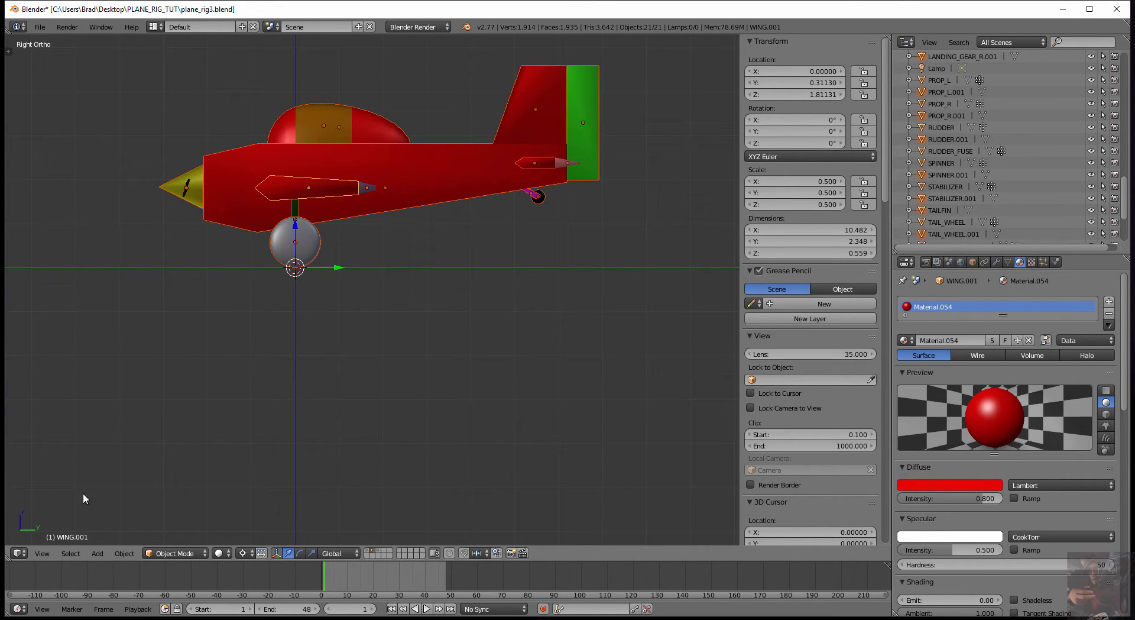
click(121, 554)
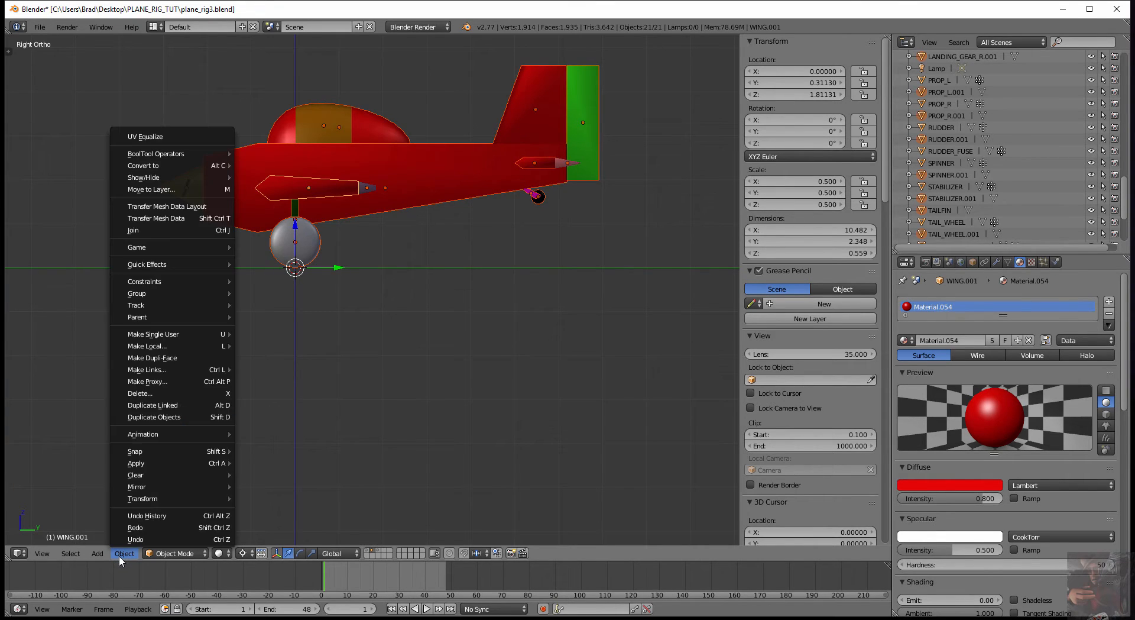
mouse_move(153, 464)
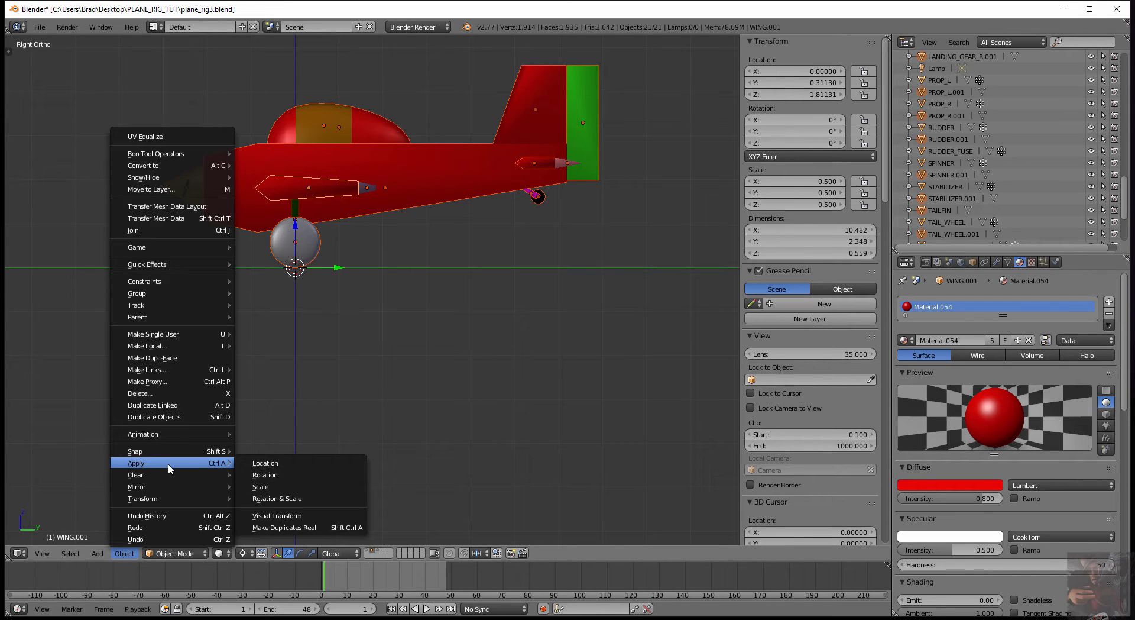
click(278, 465)
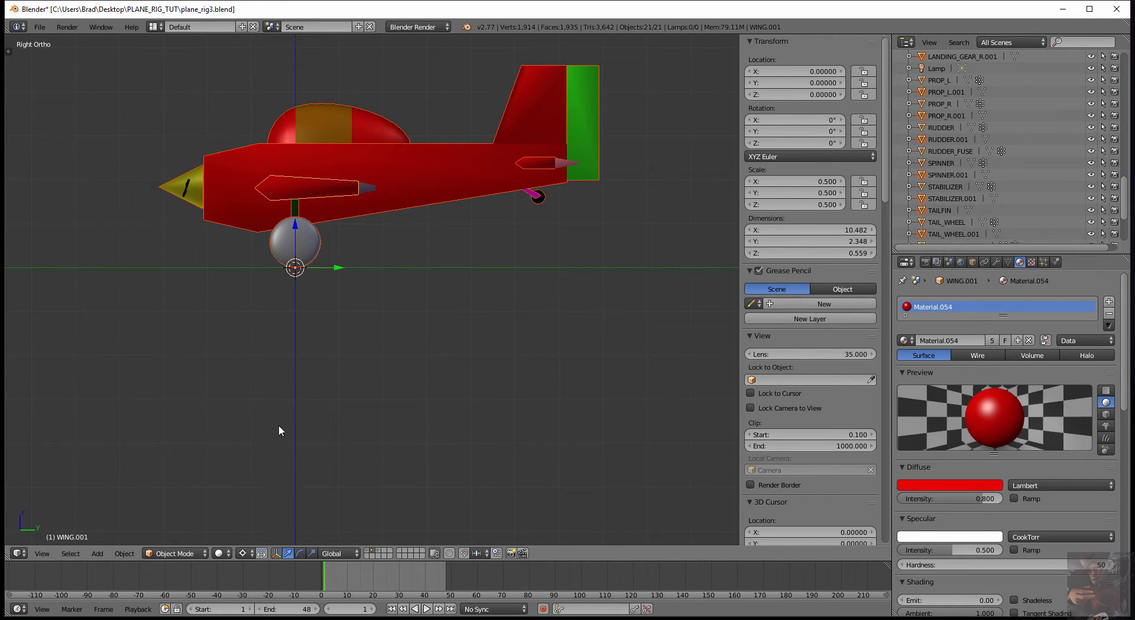
Select the green rudder and move it along Y away from the tail fin
middle_drag(331, 322, 383, 249)
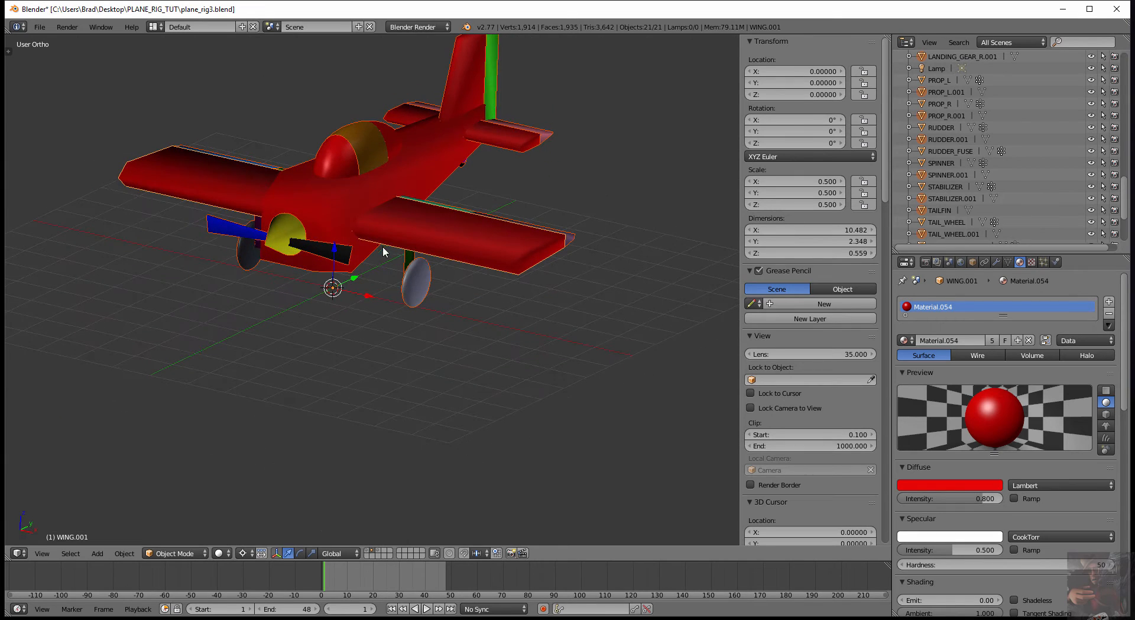
middle_drag(372, 297, 315, 279)
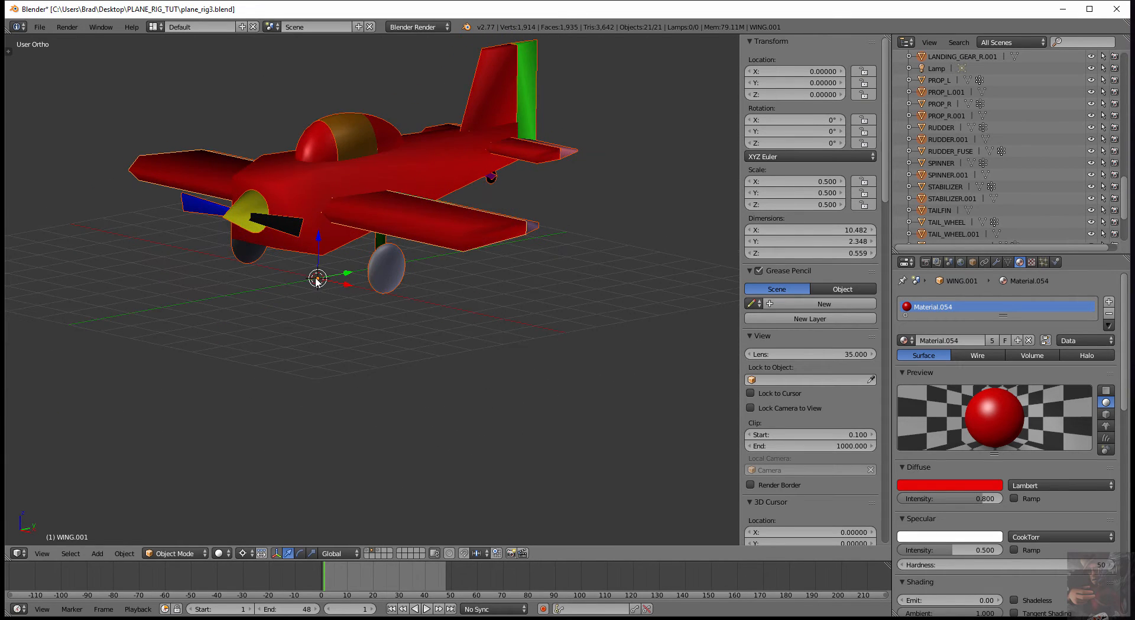
middle_drag(350, 338, 322, 319)
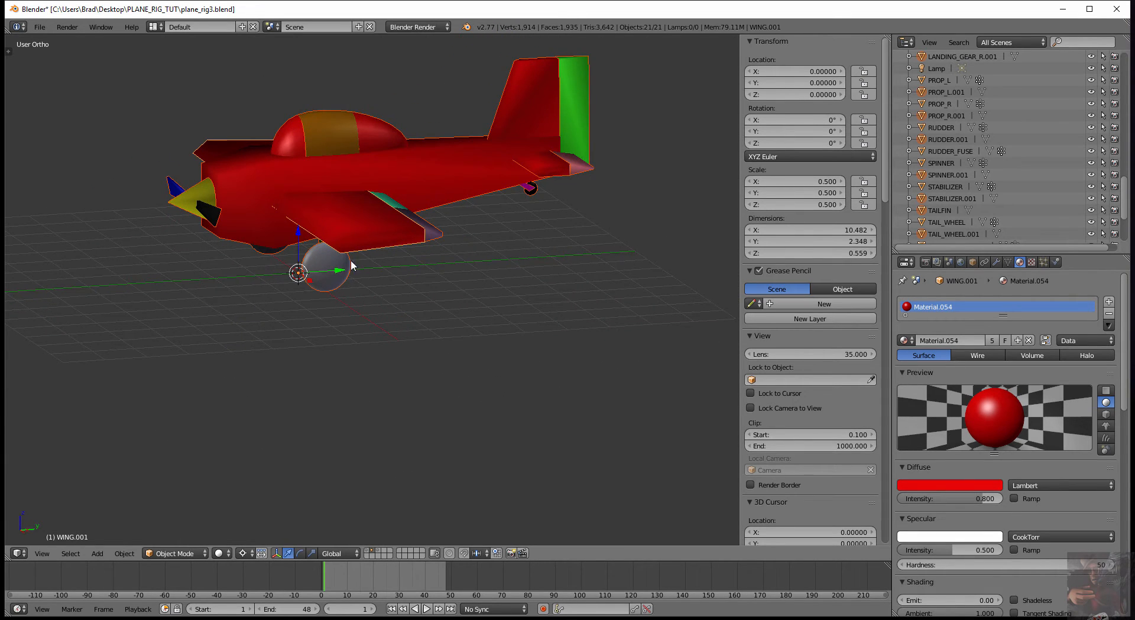
right_click(576, 122)
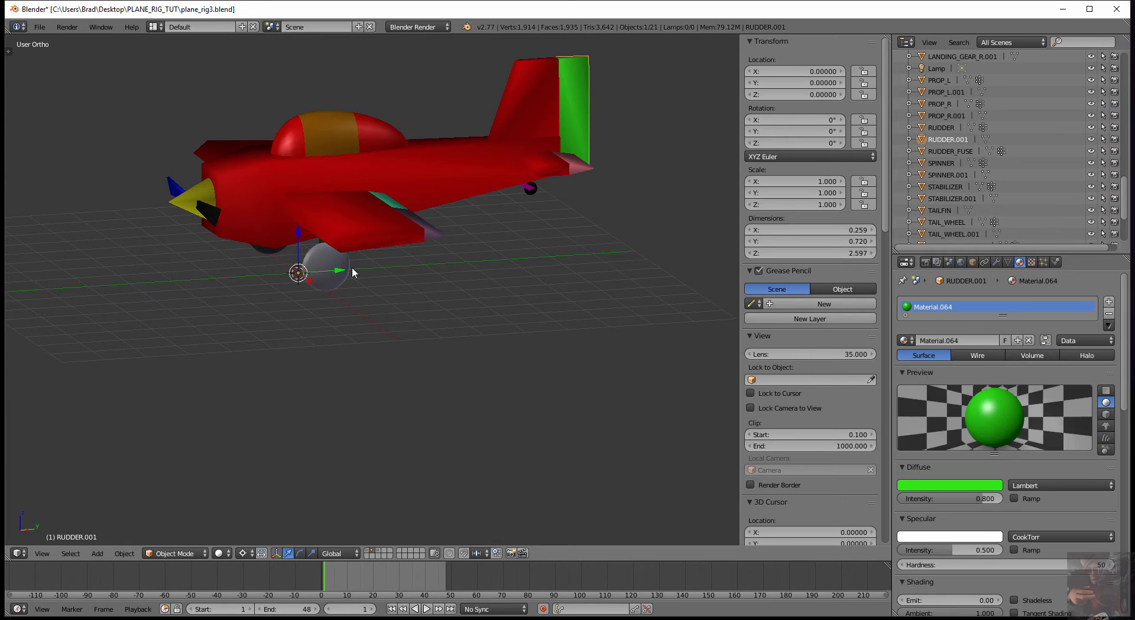
key(g)
key(y)
click(524, 256)
Select the tail fin and raise it about 1.76 units along Z
right_click(508, 105)
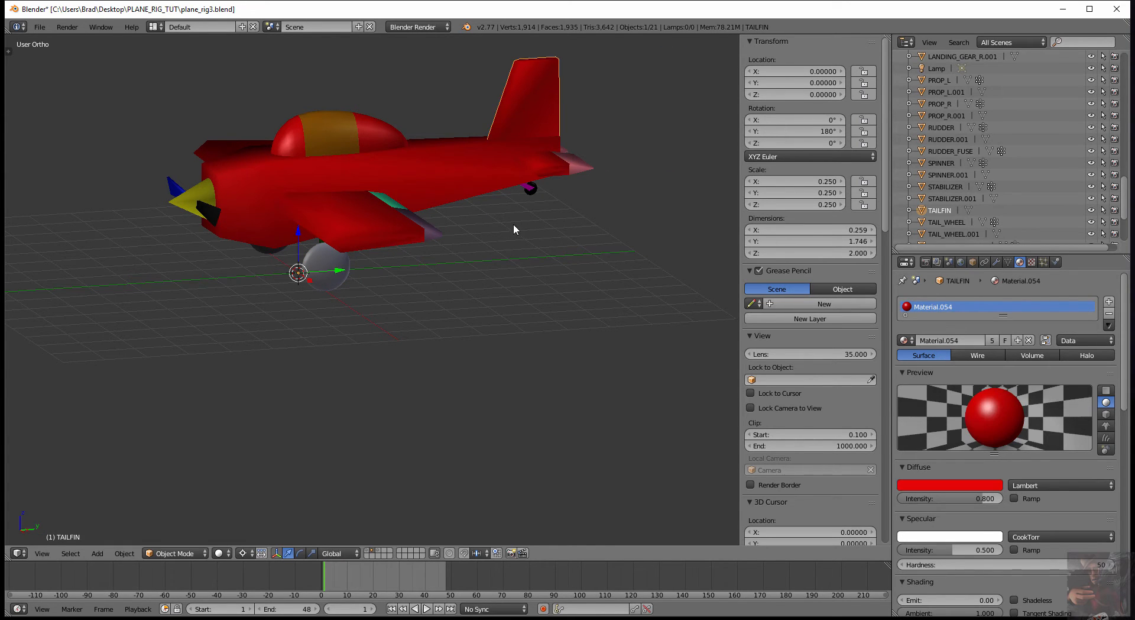
key(g)
key(z)
click(302, 162)
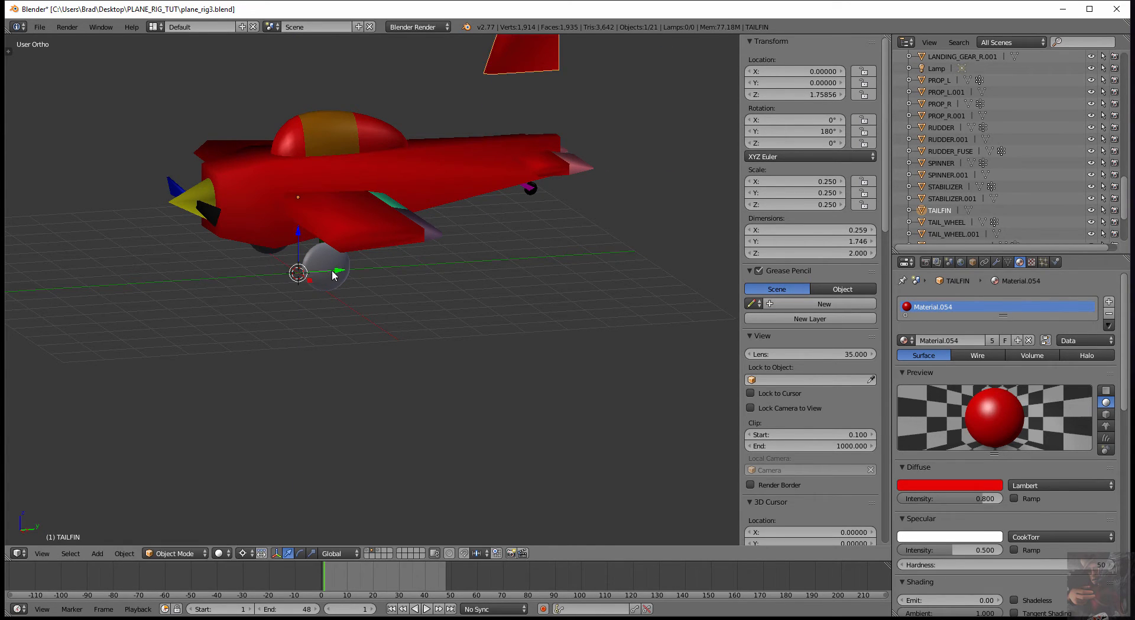
Select the wing and move it about 5.46 units forward along Y, past the nose
right_click(366, 213)
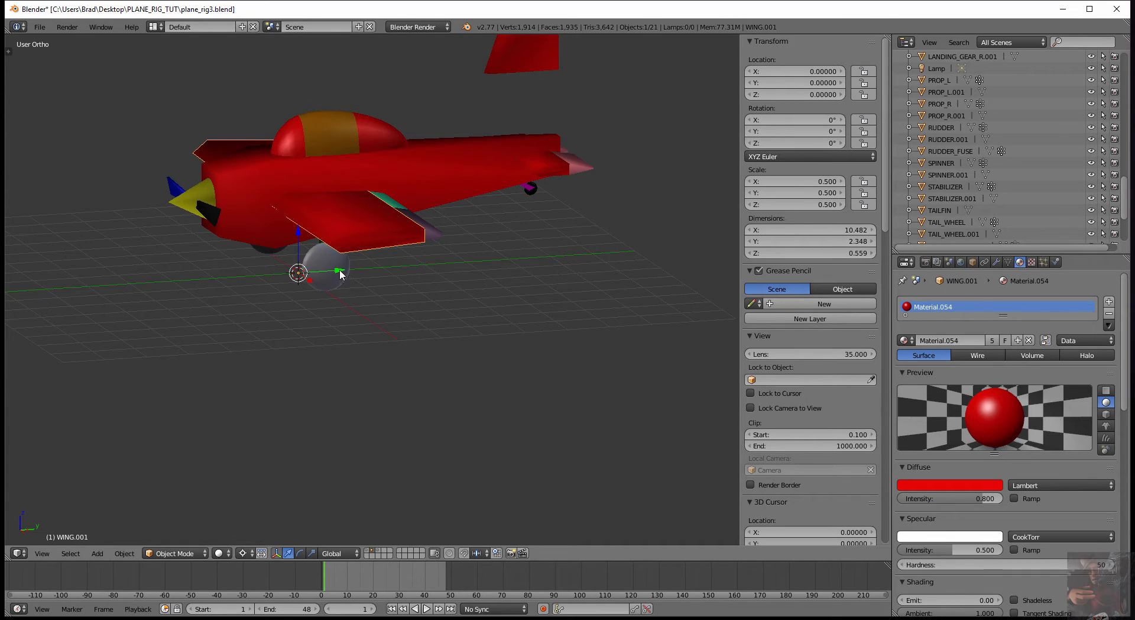
drag(340, 270, 110, 306)
middle_drag(292, 374, 237, 383)
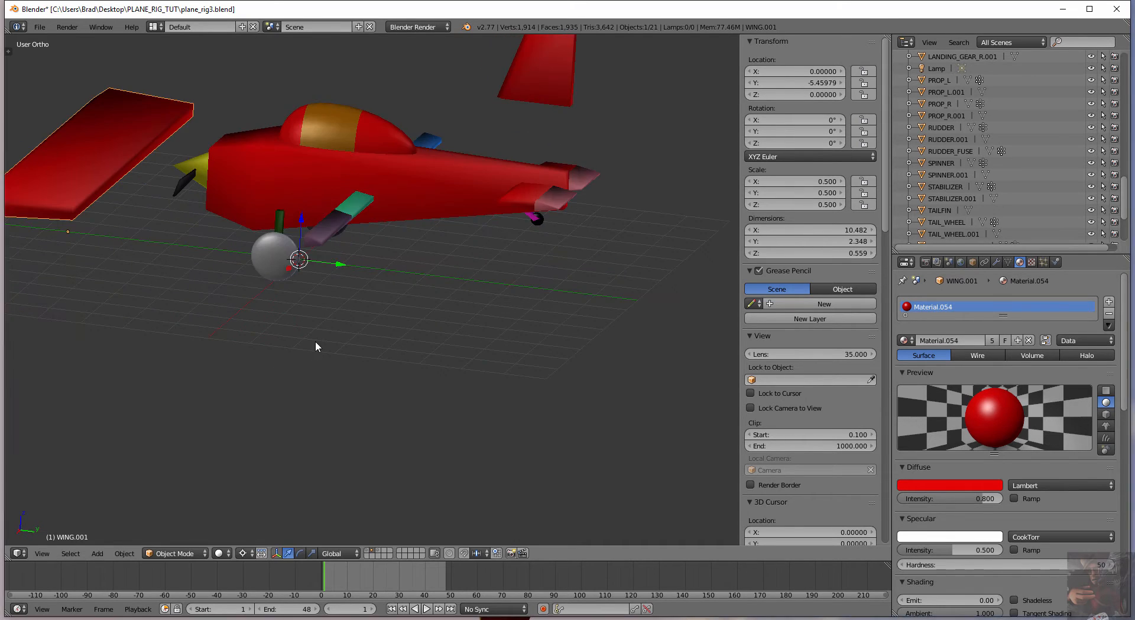
Select the orange canopy section and lift it about 2.91 units along Z above the fuselage
scroll(316, 346, down, 5)
middle_drag(325, 366, 364, 325)
right_click(356, 226)
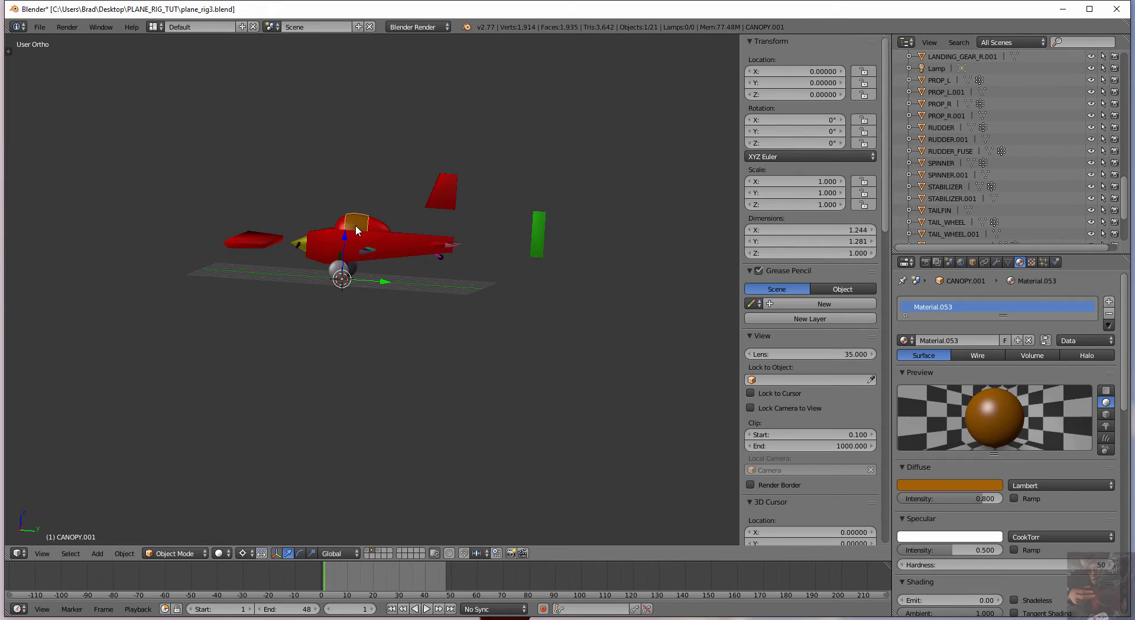
drag(336, 236, 346, 198)
Snap the 3D cursor to the center and snap all airplane parts to the cursor to reassemble the model
key(a)
key(a)
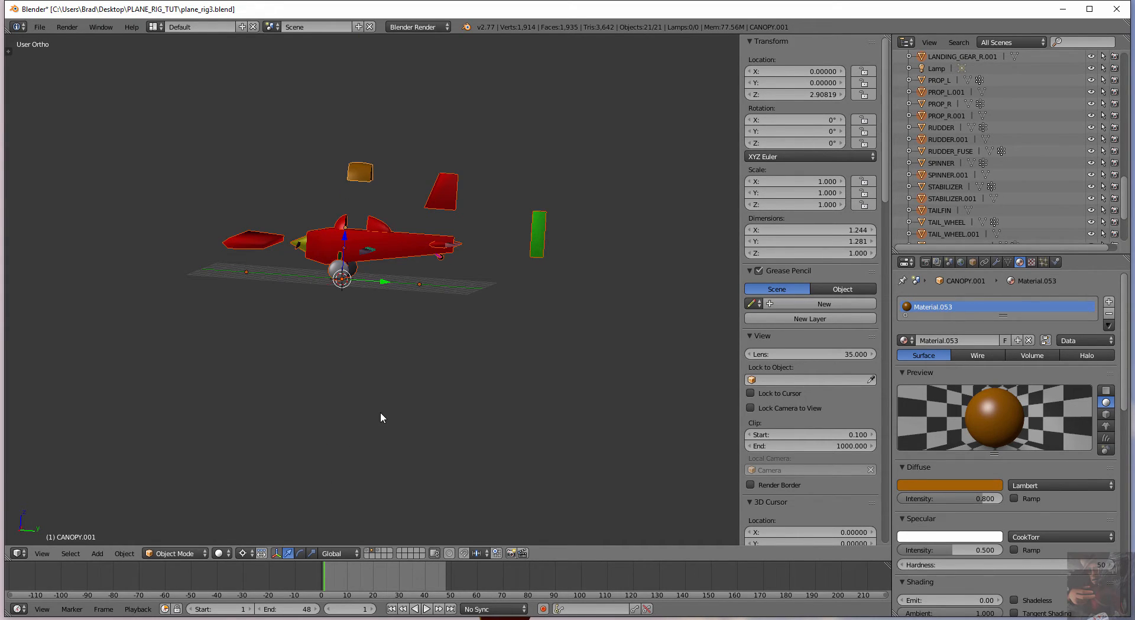
key(shift+s)
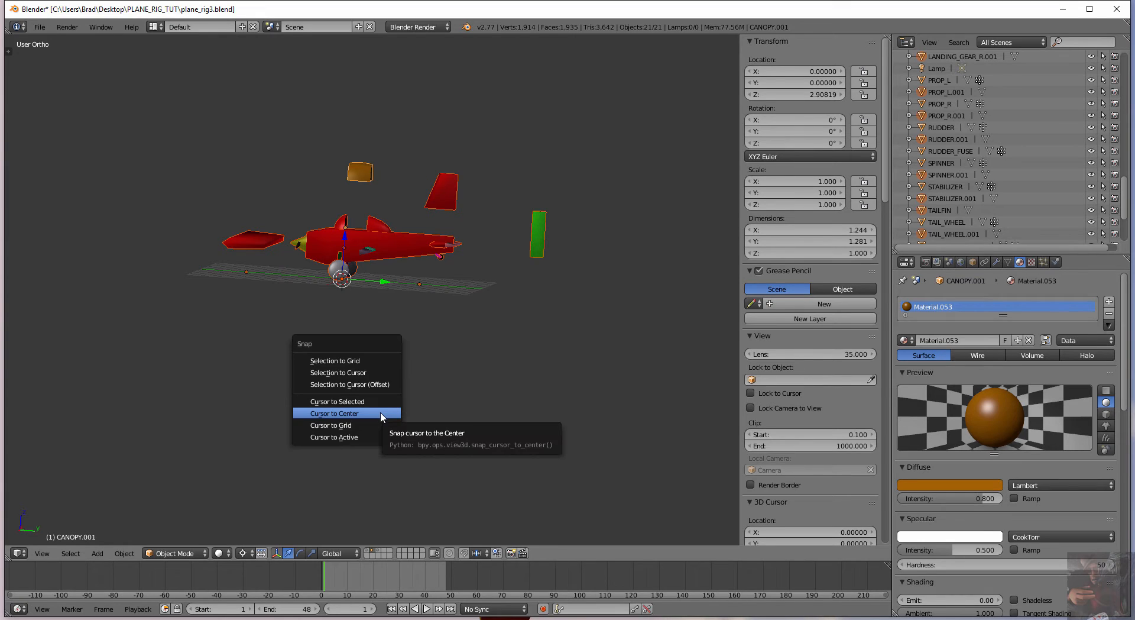
click(381, 413)
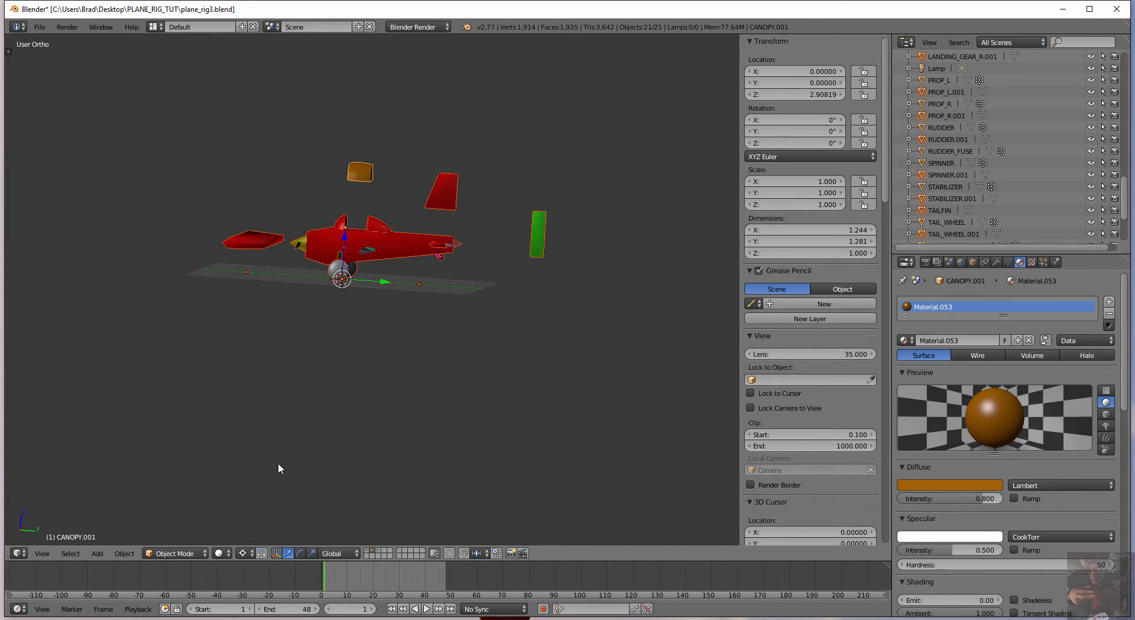
key(shift+s)
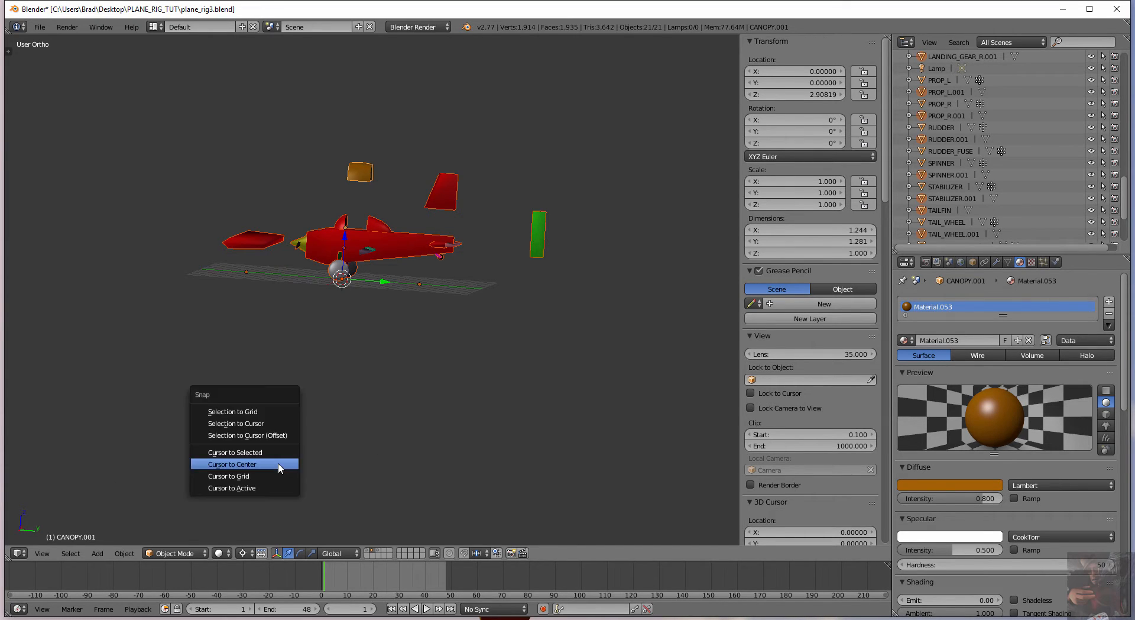
click(280, 424)
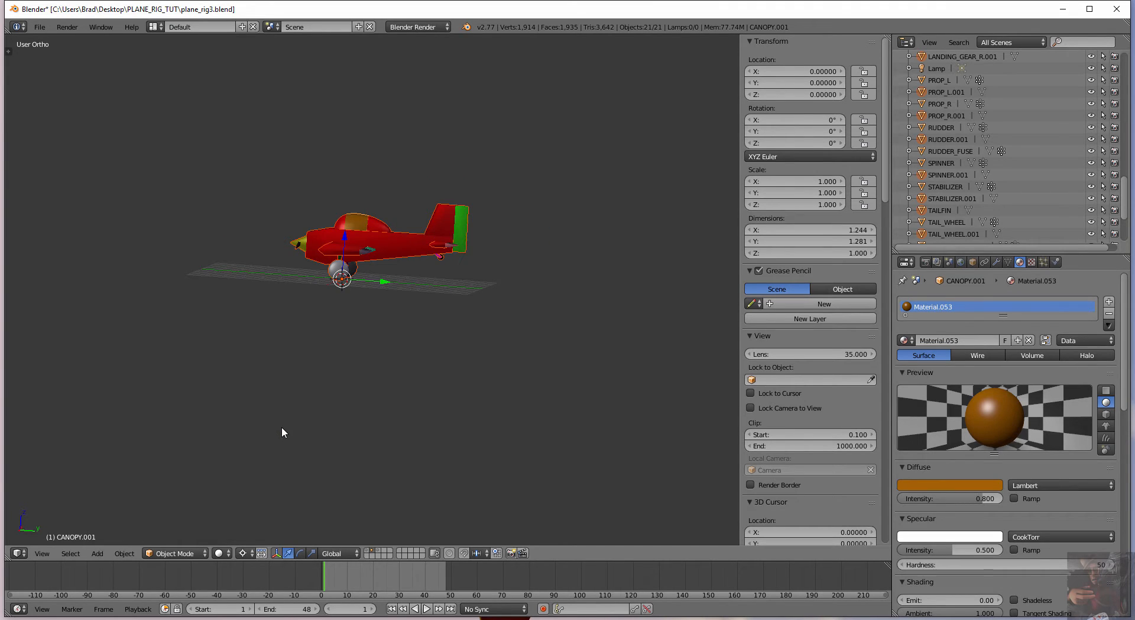
Examine the reassembled airplane from several angles and check the tail fin's rotation values
middle_drag(281, 426, 318, 272)
scroll(339, 334, up, 4)
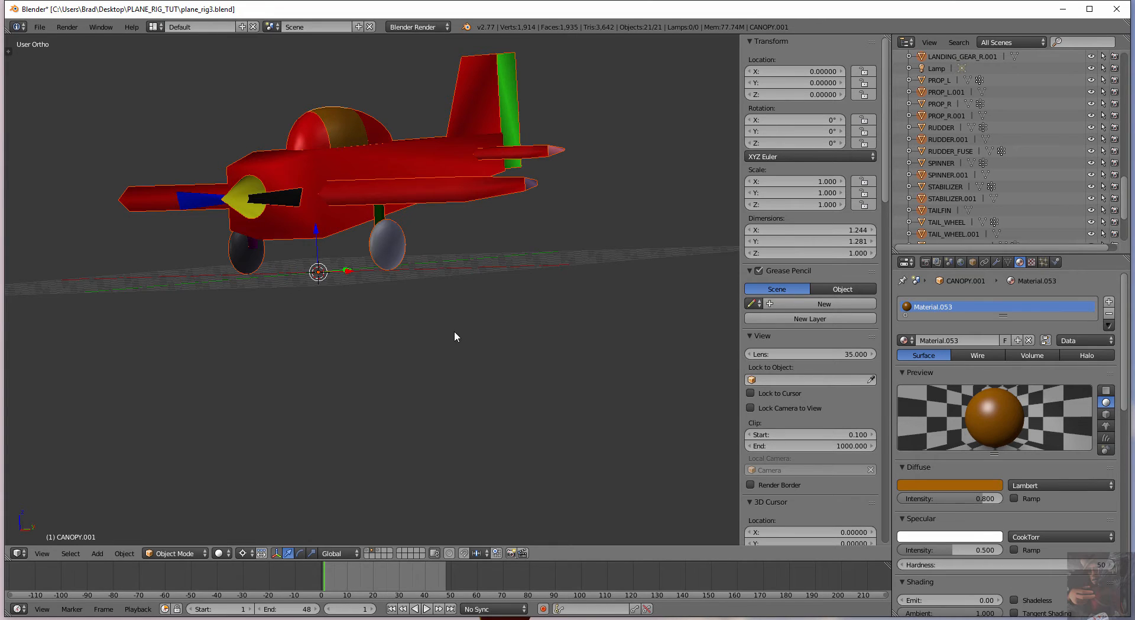
middle_drag(454, 336, 388, 321)
middle_drag(370, 281, 388, 322)
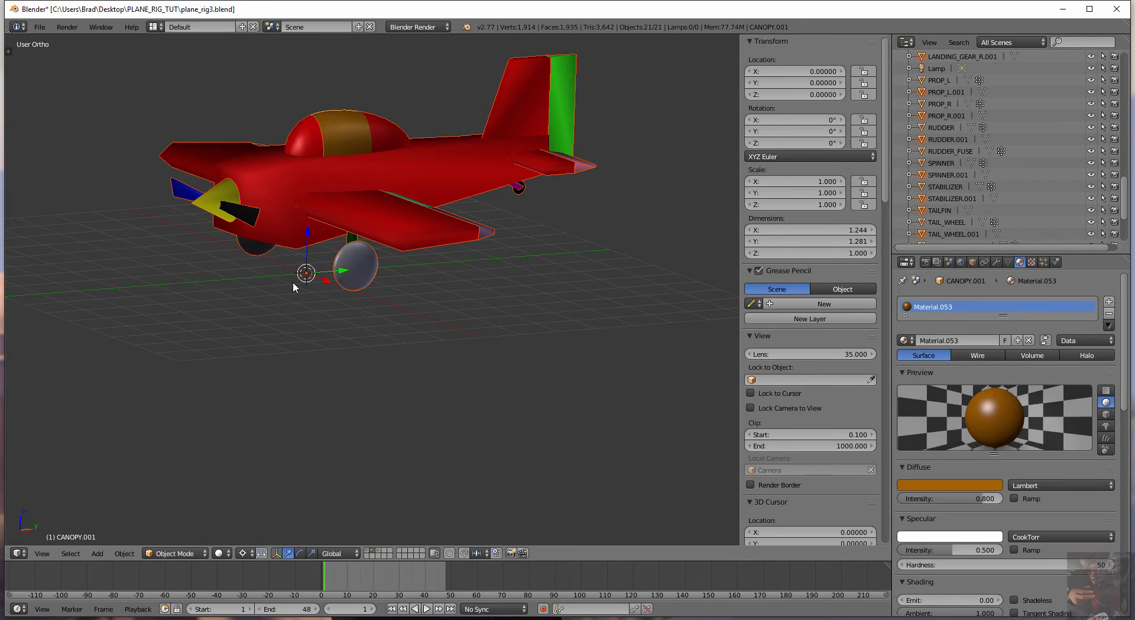
middle_drag(468, 104, 473, 192)
scroll(438, 154, down, 2)
middle_drag(385, 179, 418, 215)
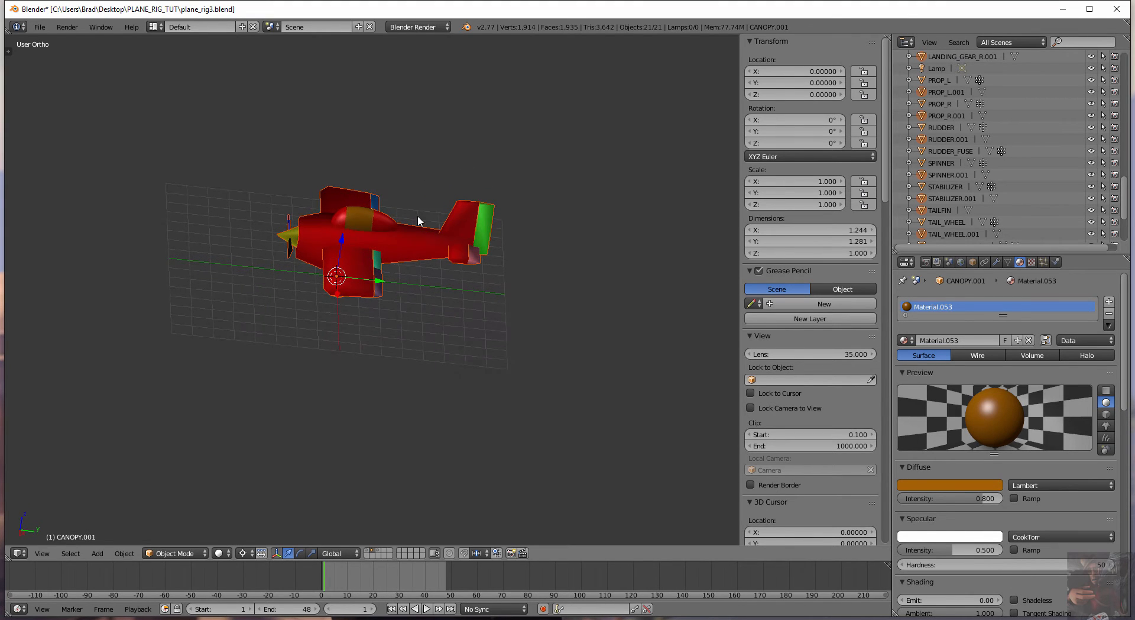
right_click(463, 219)
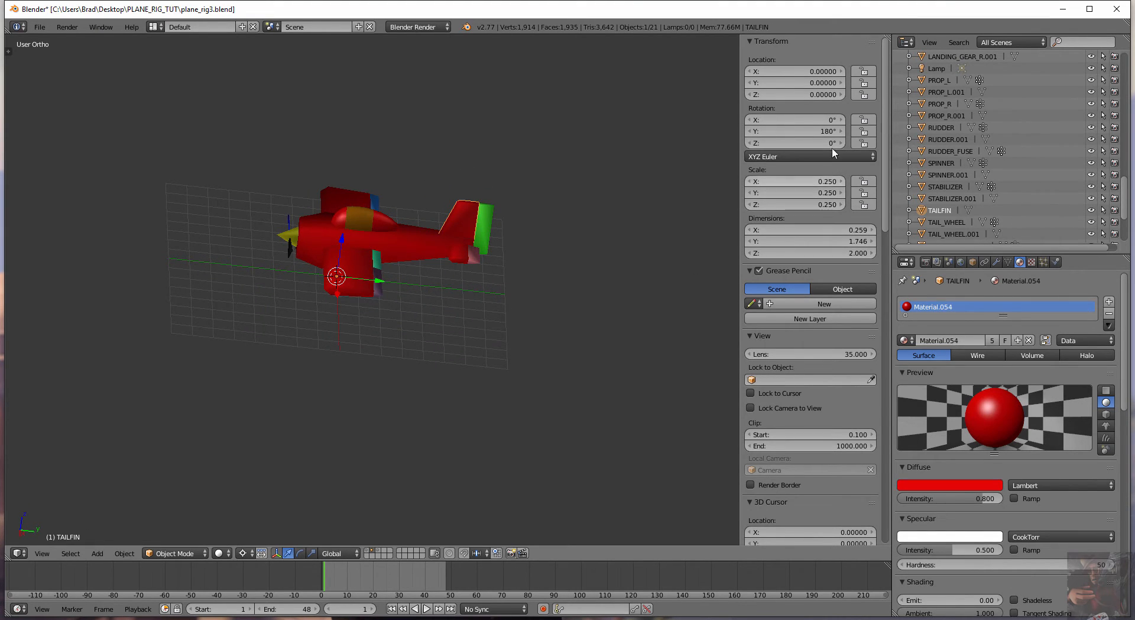
middle_drag(473, 328, 473, 281)
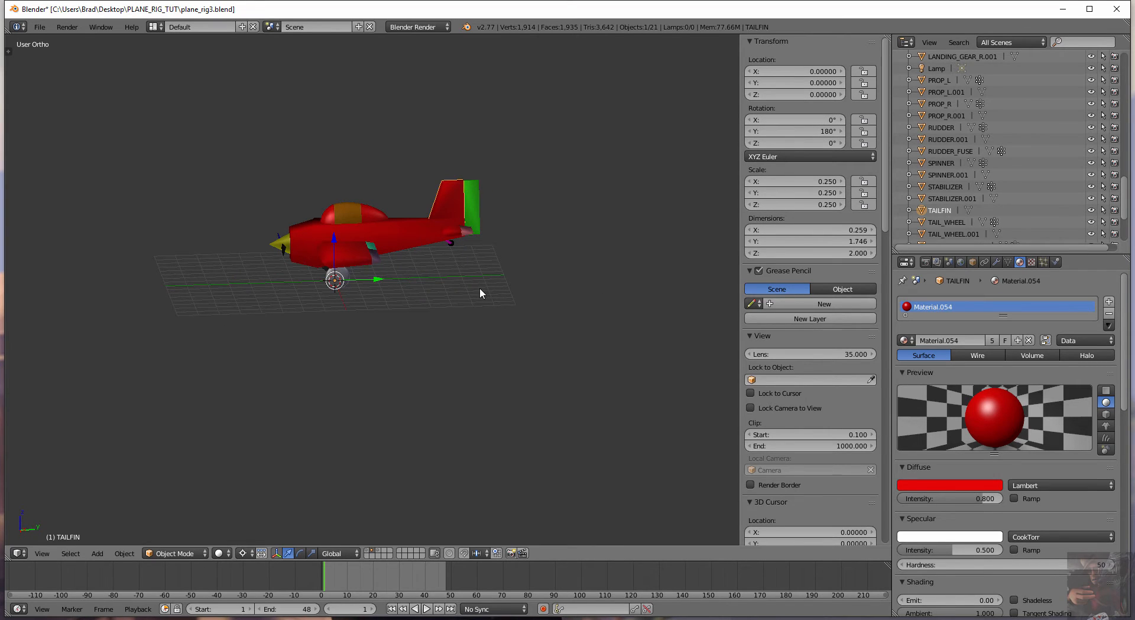
Select all airplane parts and apply their rotation
key(a)
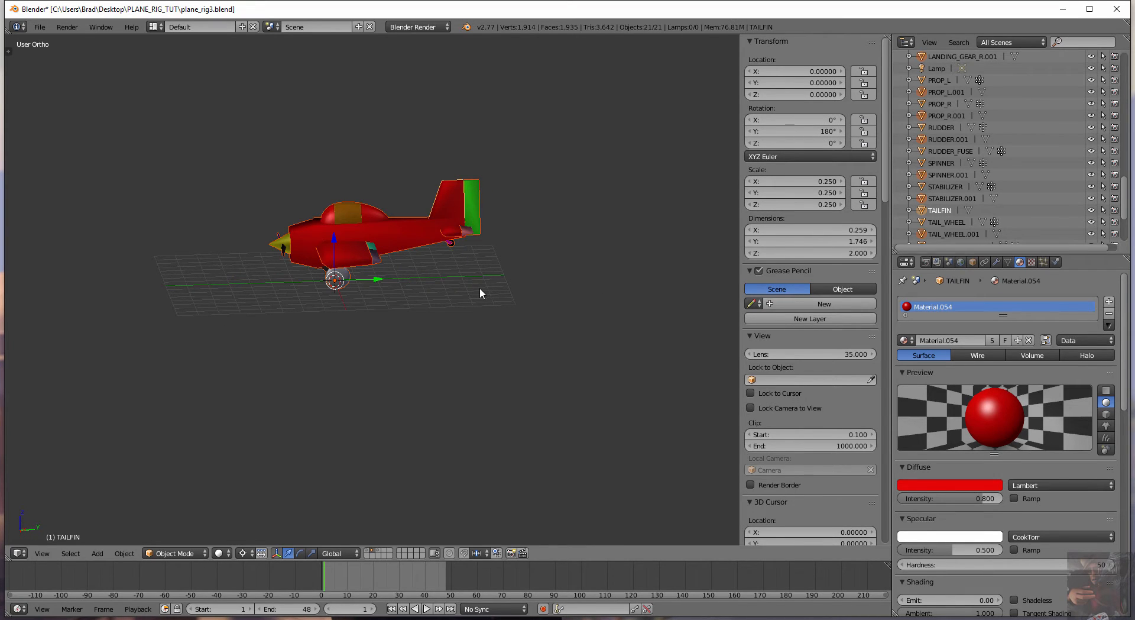
click(124, 553)
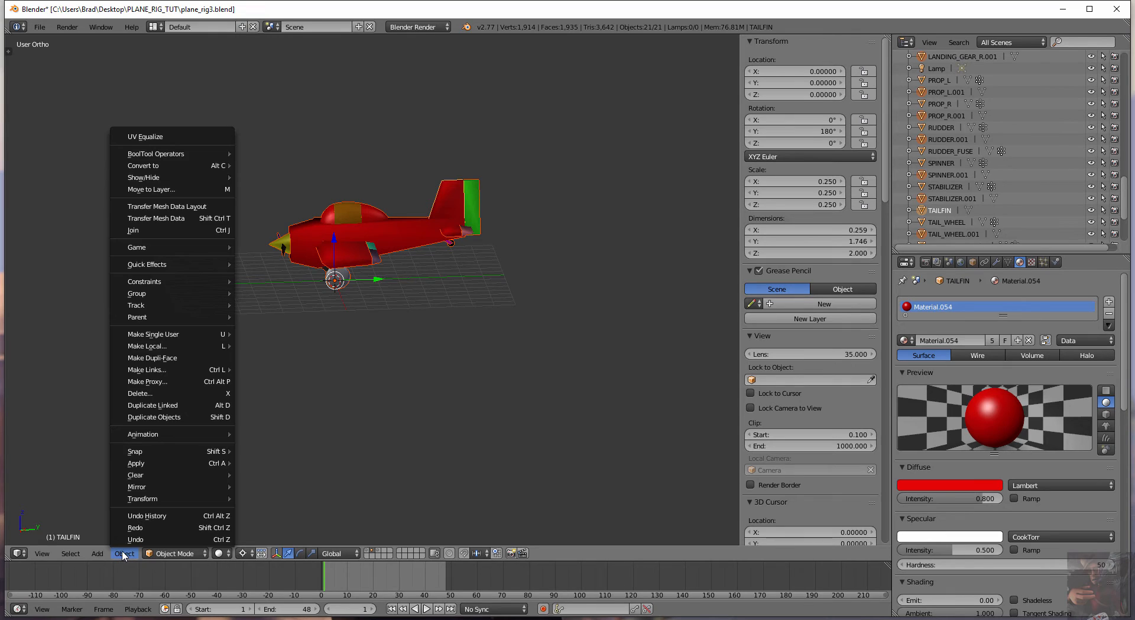
mouse_move(144, 463)
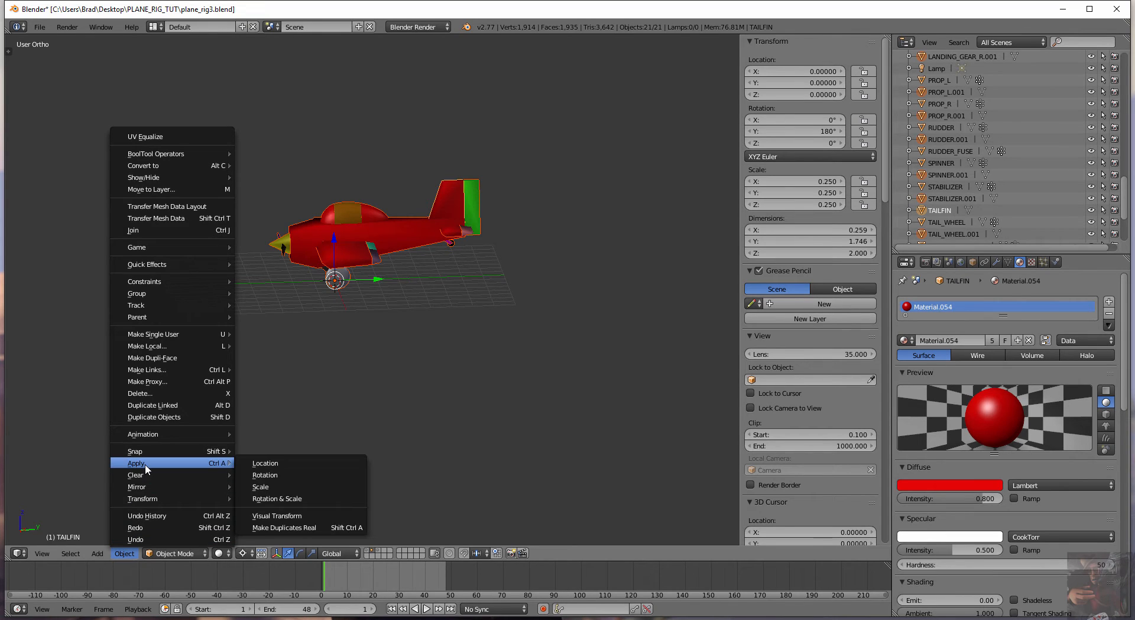
click(291, 474)
scroll(322, 410, up, 4)
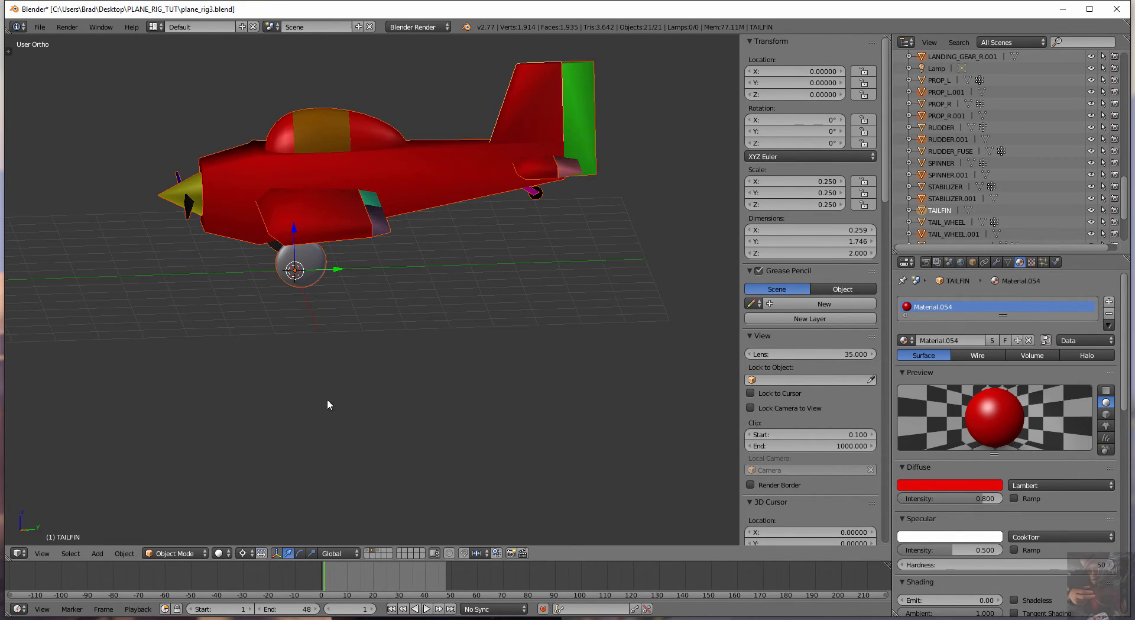
Inspect the location, rotation and scale values of the tail fin, rudder, stabilizer, fuselage, aileron, wing, propeller blade and spinner
middle_drag(380, 354, 502, 228)
right_click(535, 93)
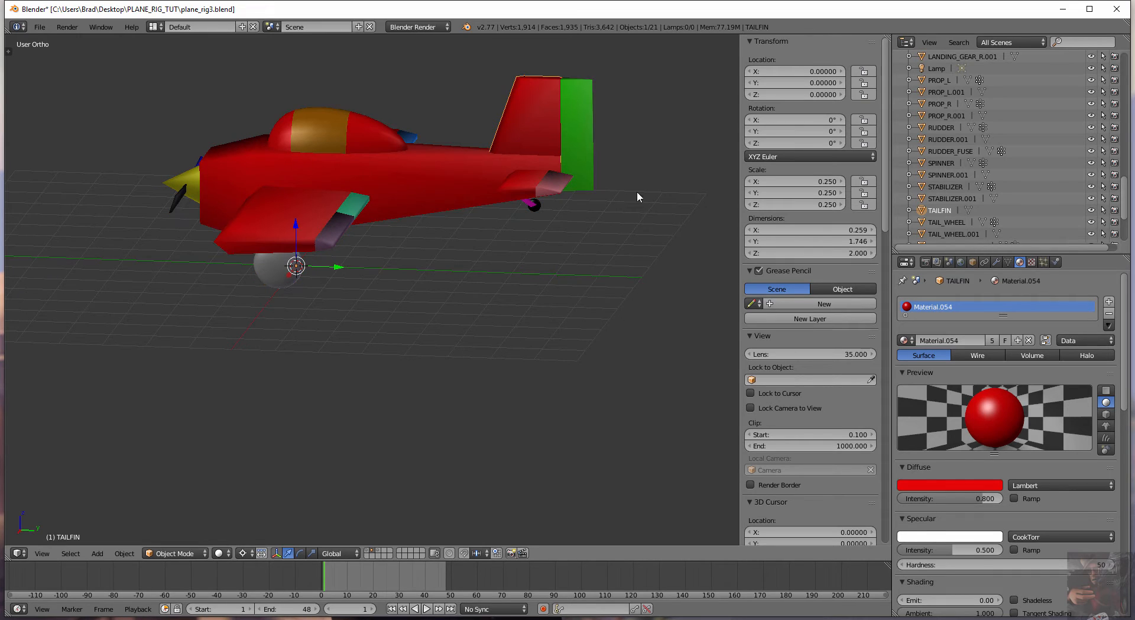
right_click(580, 130)
right_click(550, 184)
right_click(534, 177)
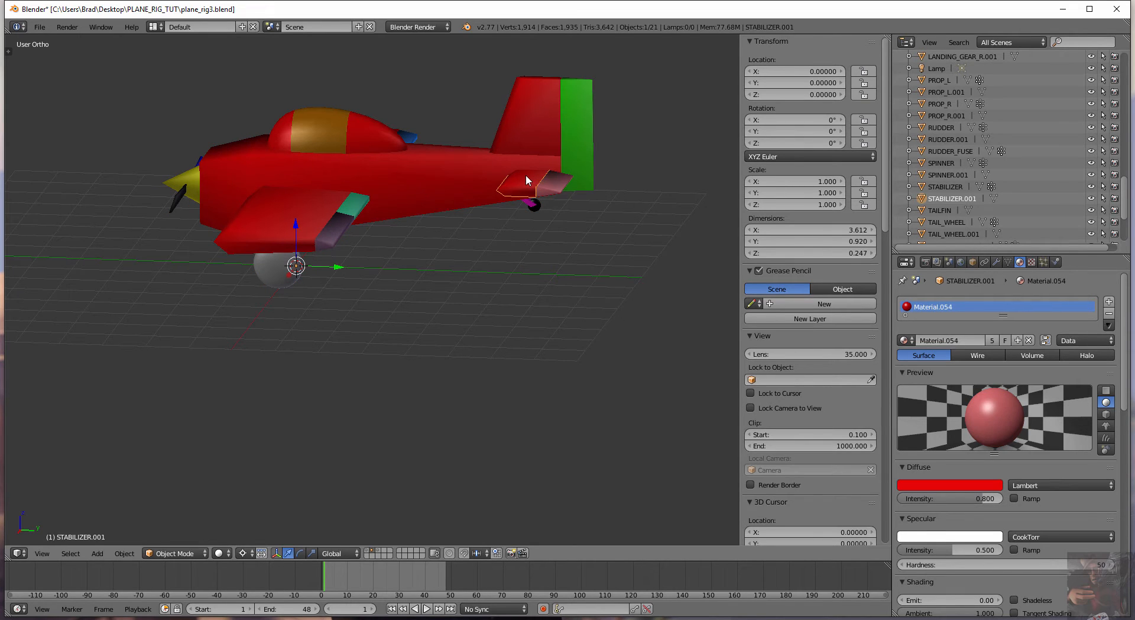
right_click(390, 178)
right_click(331, 223)
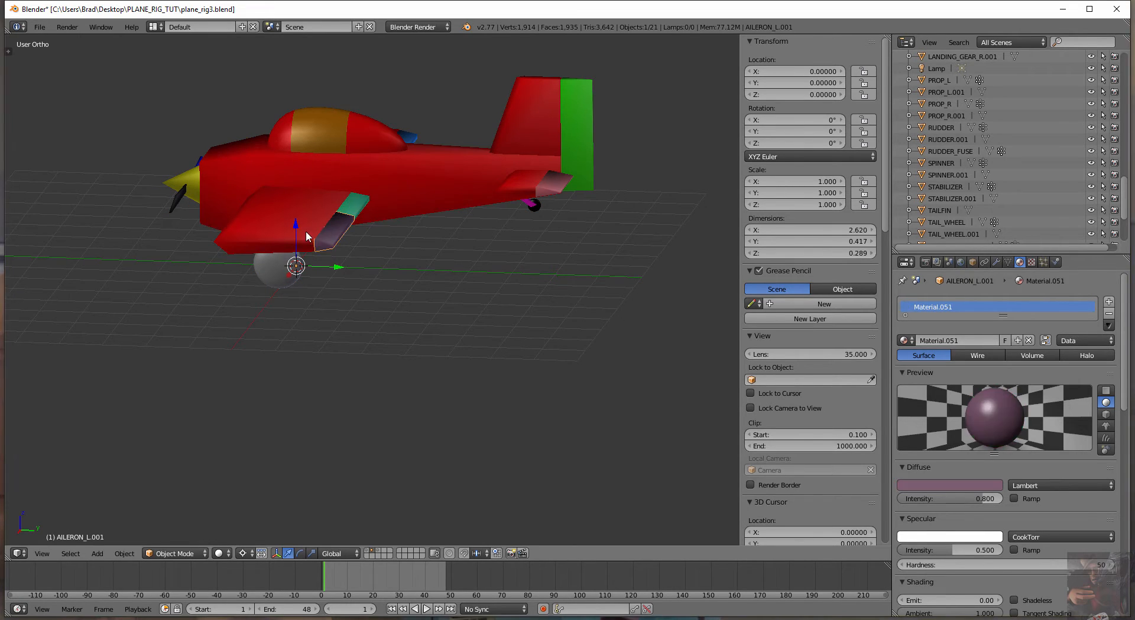
right_click(306, 231)
right_click(214, 162)
right_click(189, 185)
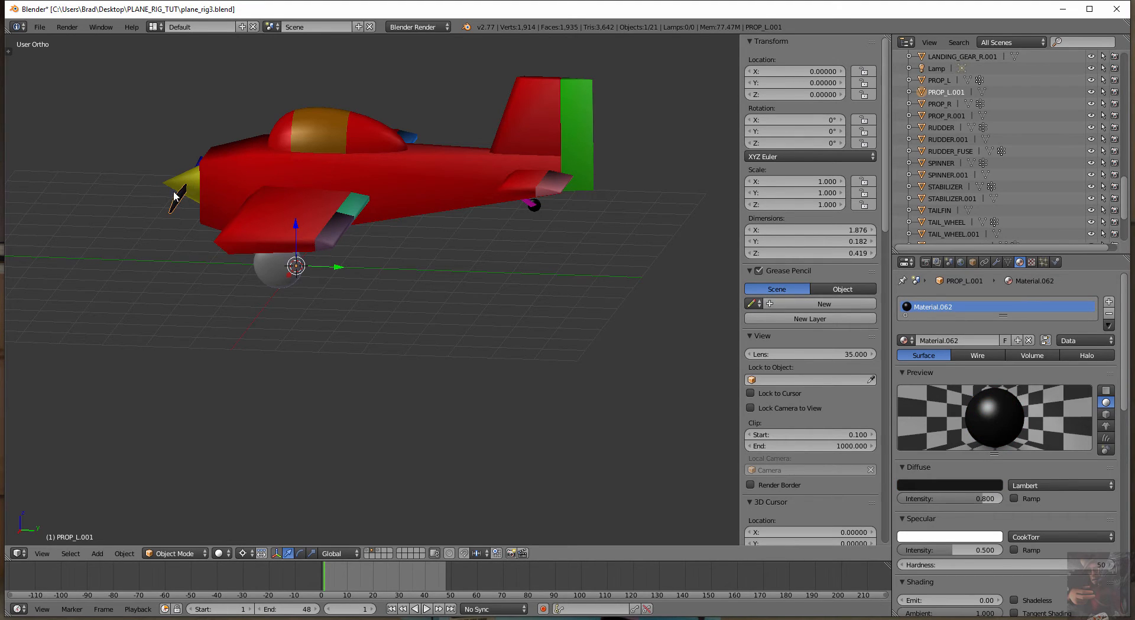
right_click(178, 181)
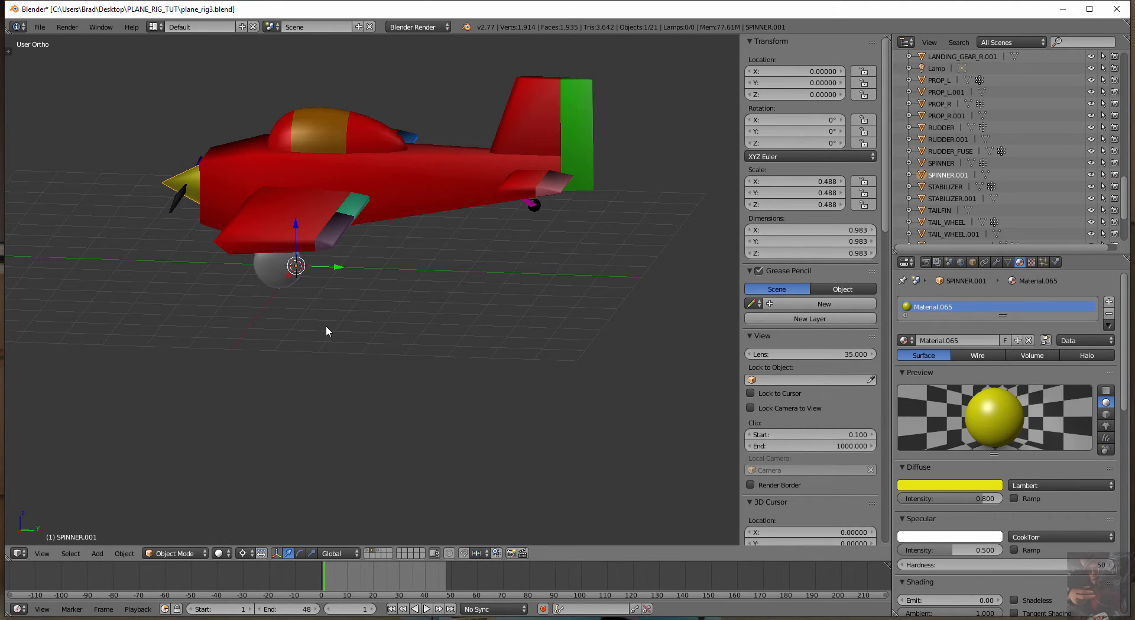
Select all airplane parts and apply their scale
key(a)
key(a)
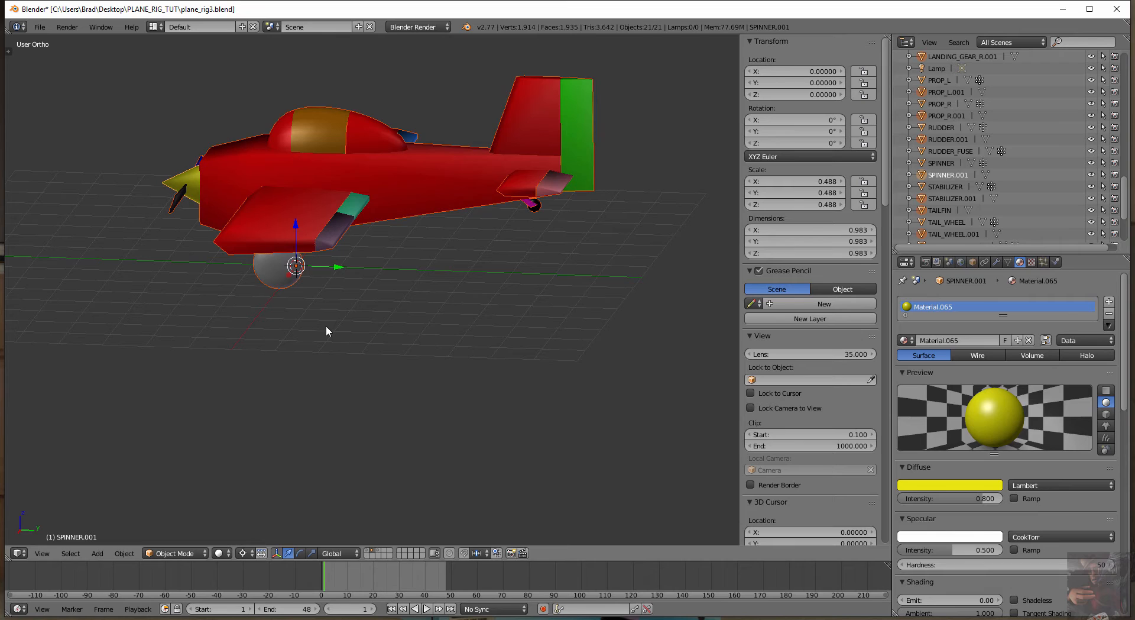
click(124, 553)
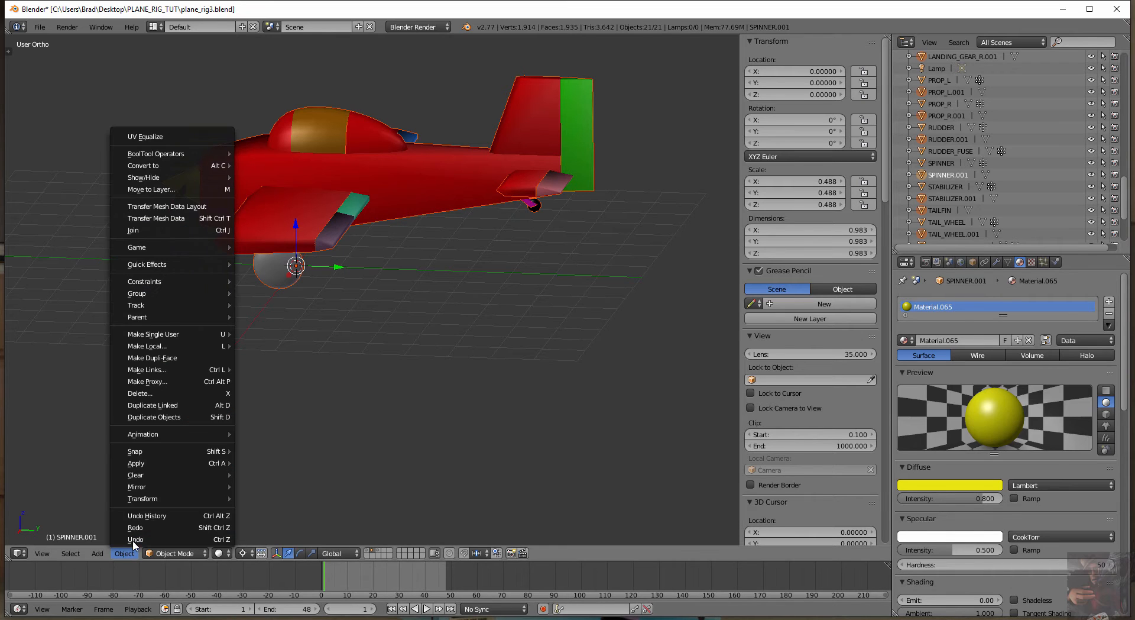
mouse_move(155, 465)
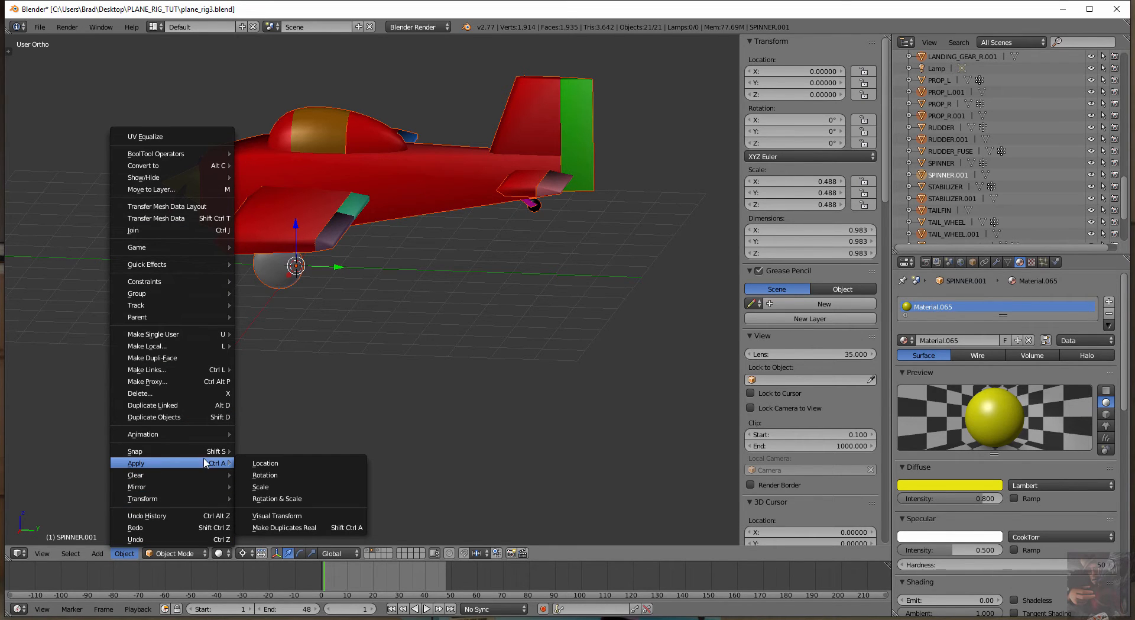
click(280, 488)
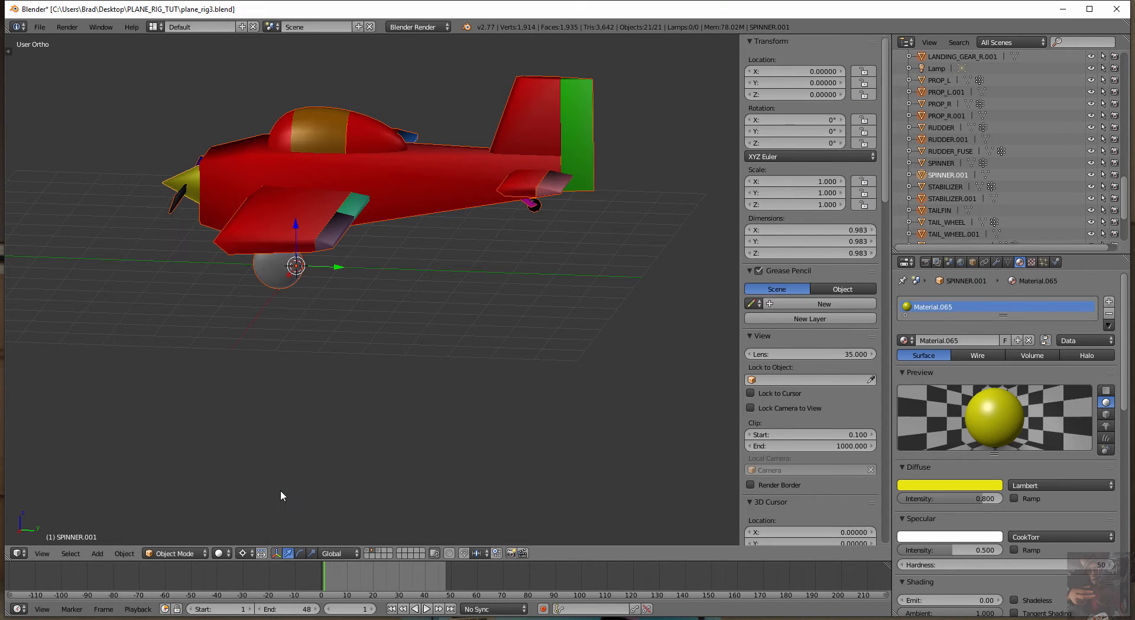
Check the transform values of individual parts, including the fuselage, left wheel, landing gear, rudder, canopy, ailerons and wing
middle_drag(187, 392, 291, 368)
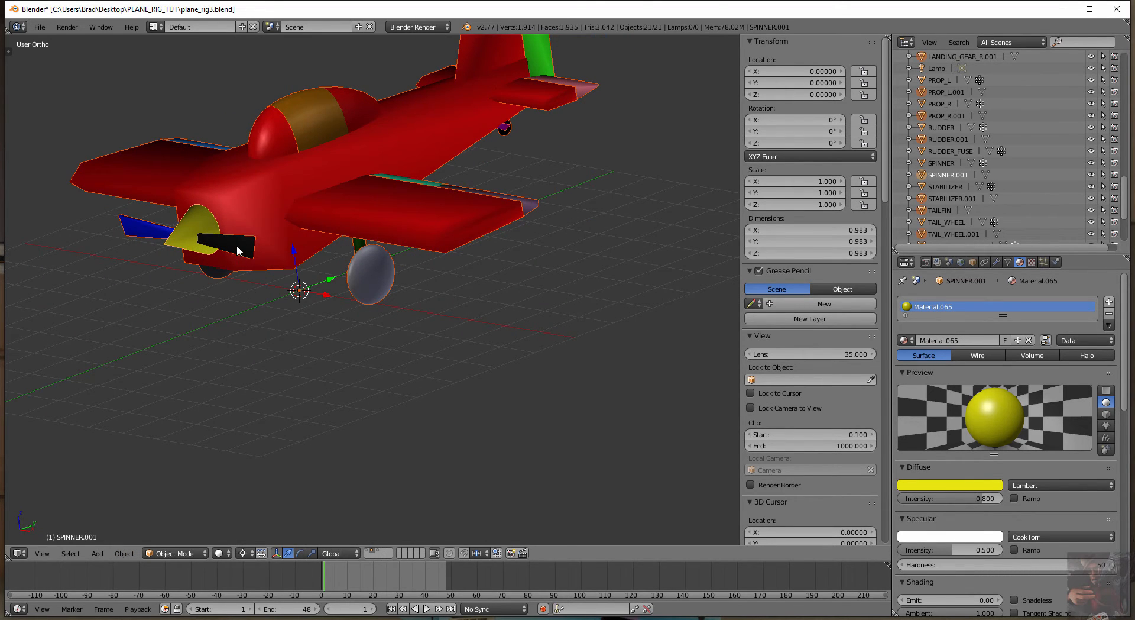
key(a)
right_click(207, 223)
right_click(262, 194)
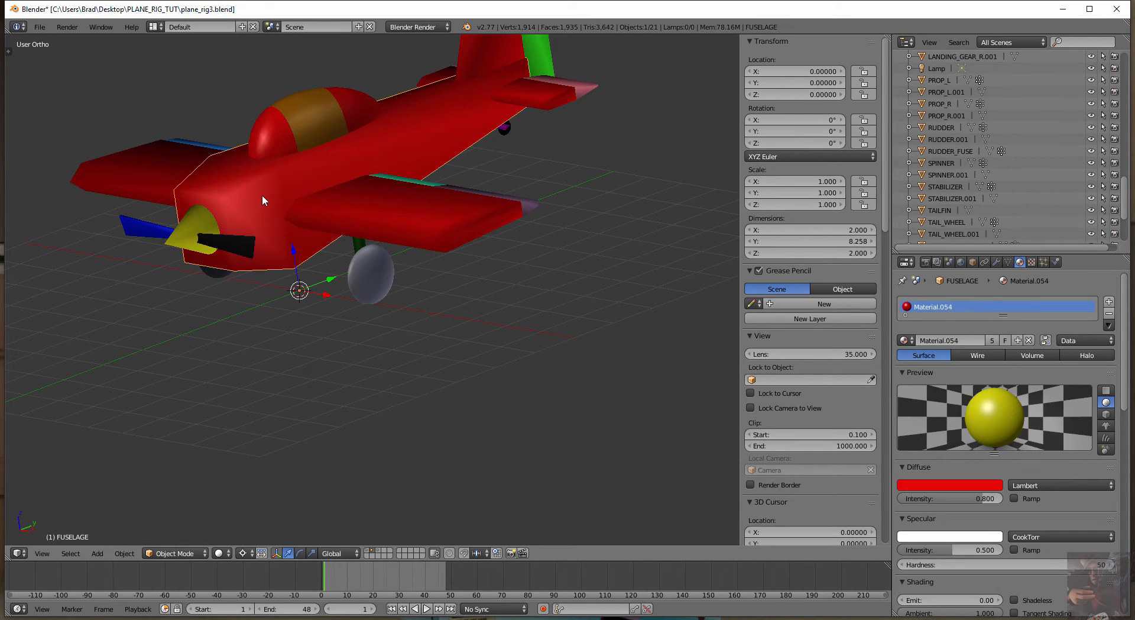
right_click(409, 213)
right_click(377, 278)
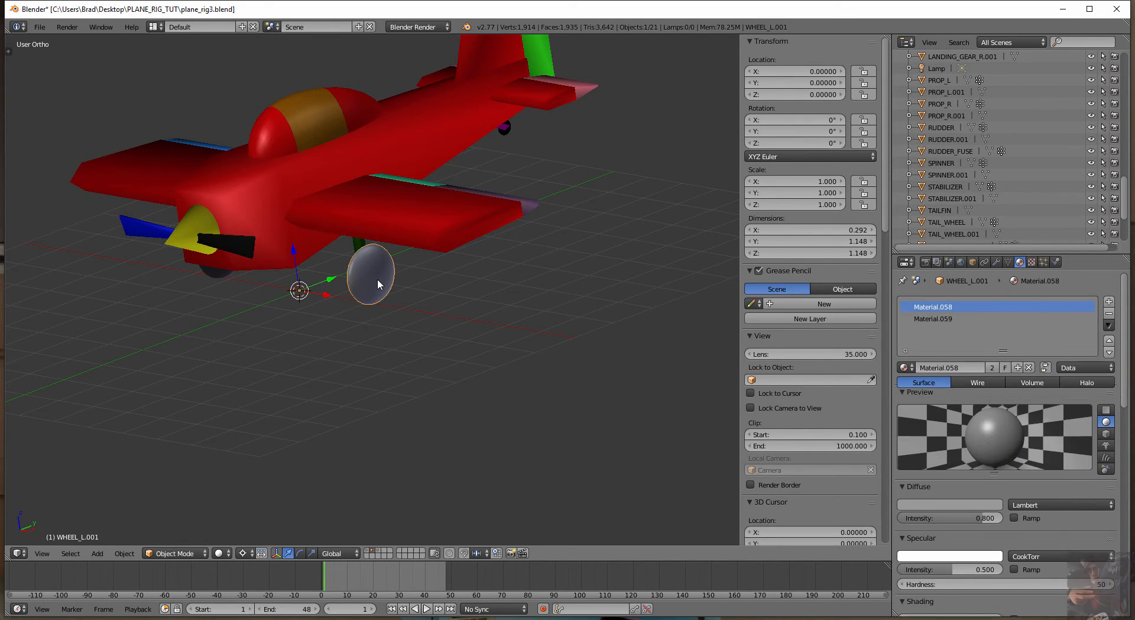
right_click(362, 248)
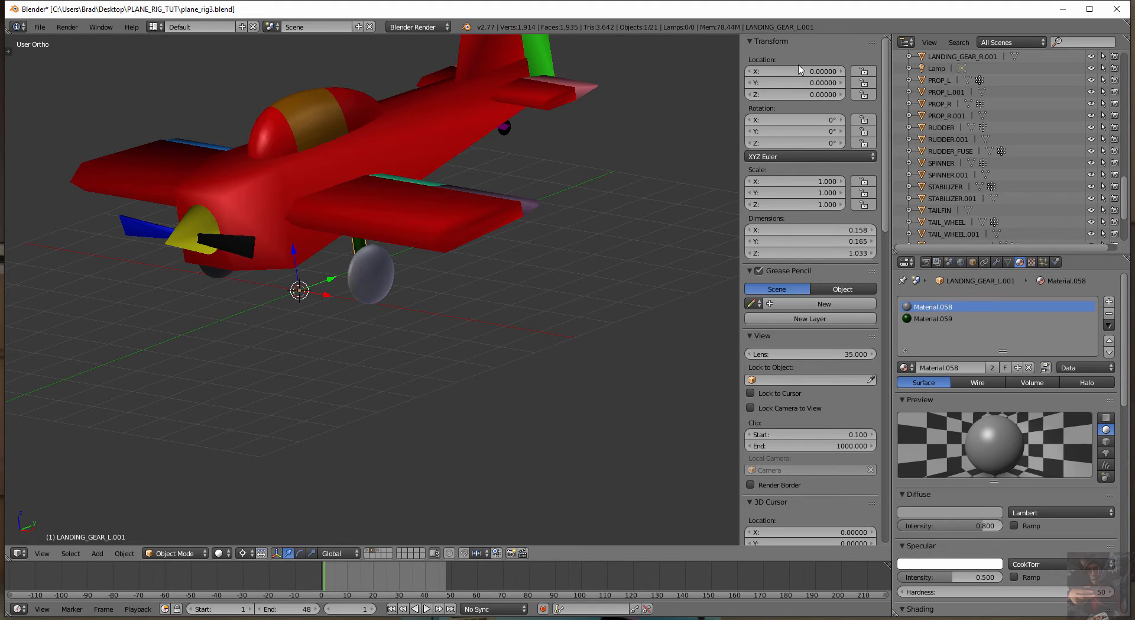
right_click(489, 51)
right_click(549, 52)
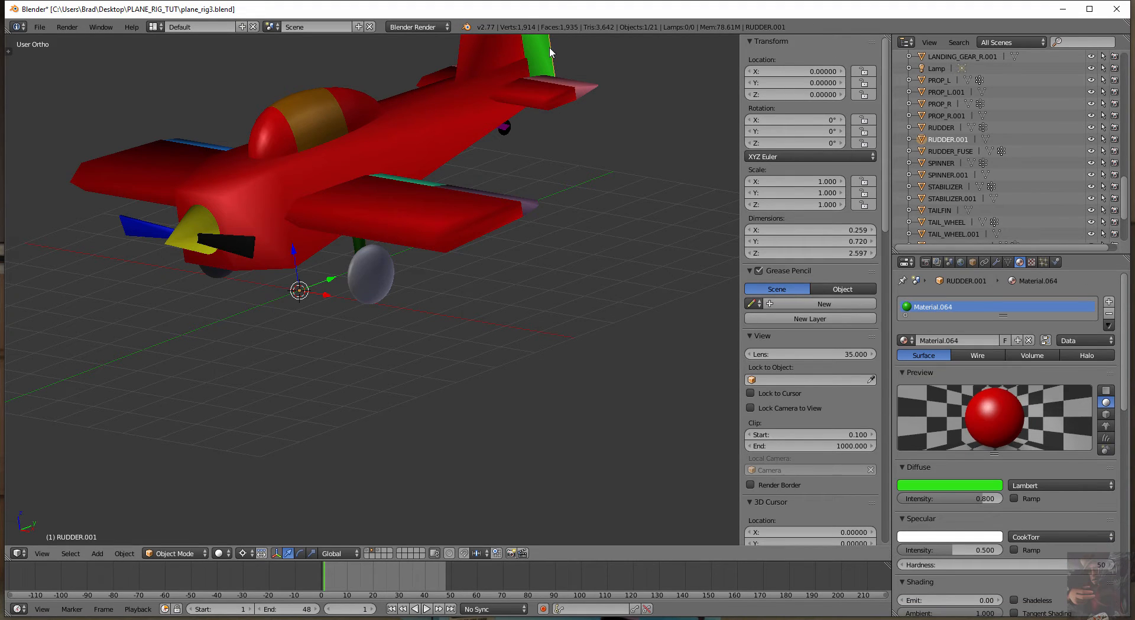
right_click(563, 82)
right_click(536, 95)
right_click(446, 103)
right_click(363, 114)
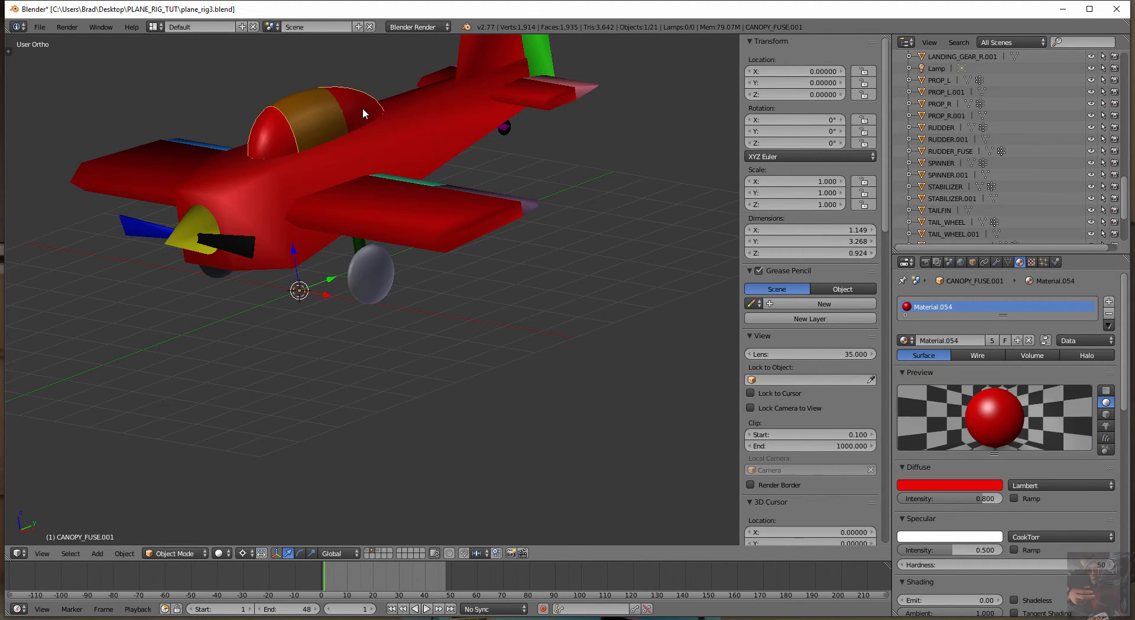
right_click(312, 110)
right_click(278, 167)
right_click(150, 162)
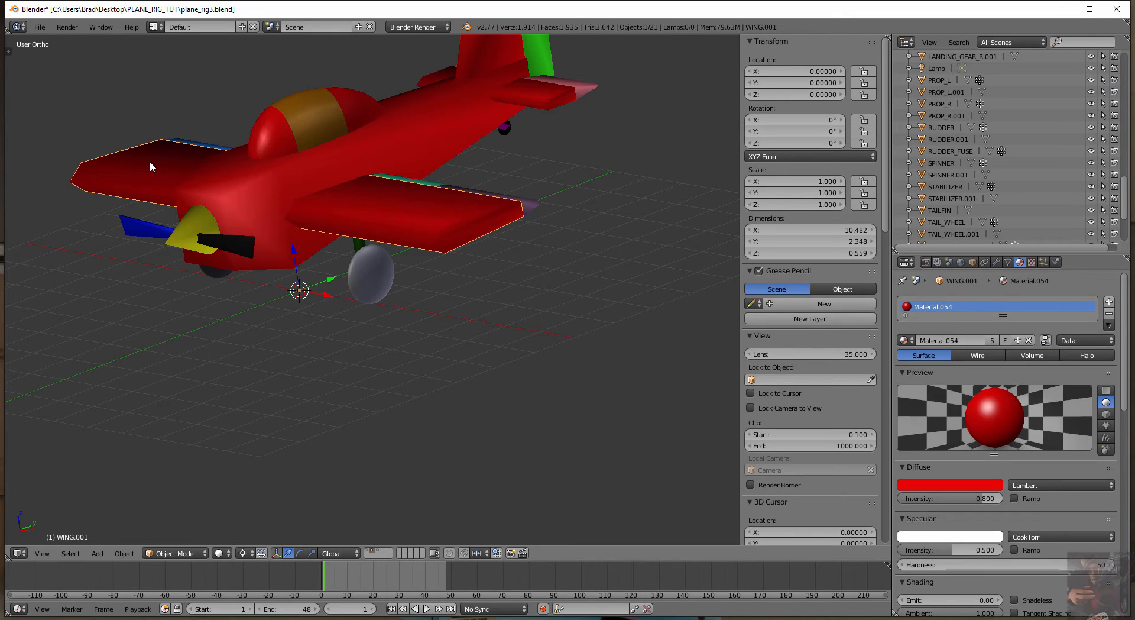
right_click(493, 165)
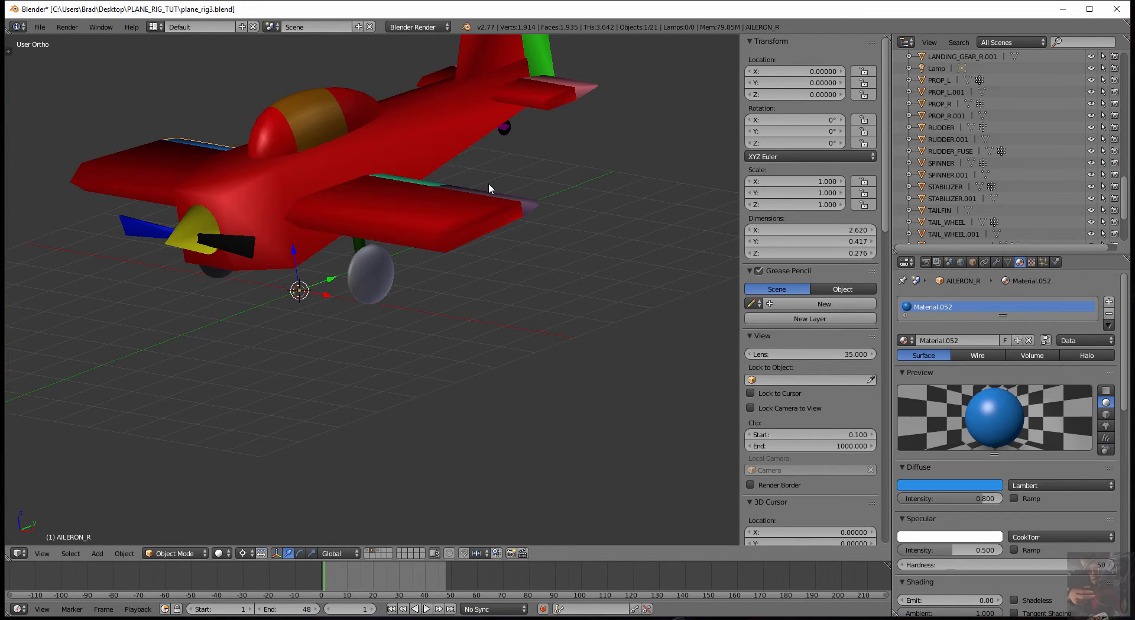
right_click(487, 192)
right_click(407, 183)
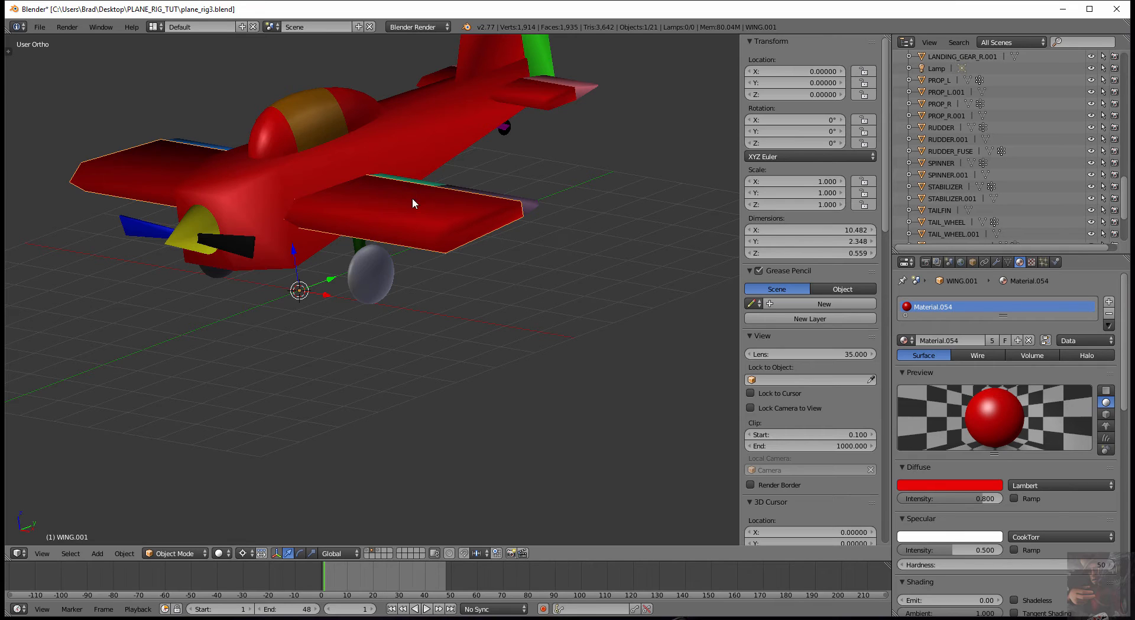
Snap the 3D cursor to the center of the scene in the front orthographic view
middle_drag(450, 299, 606, 191)
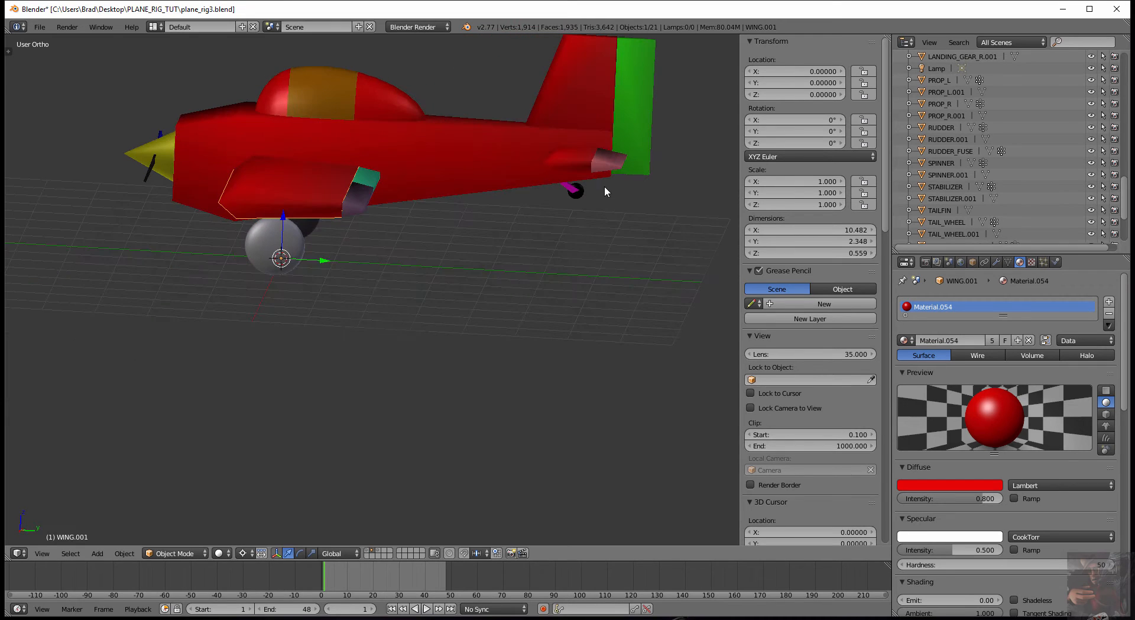
key(KP_3)
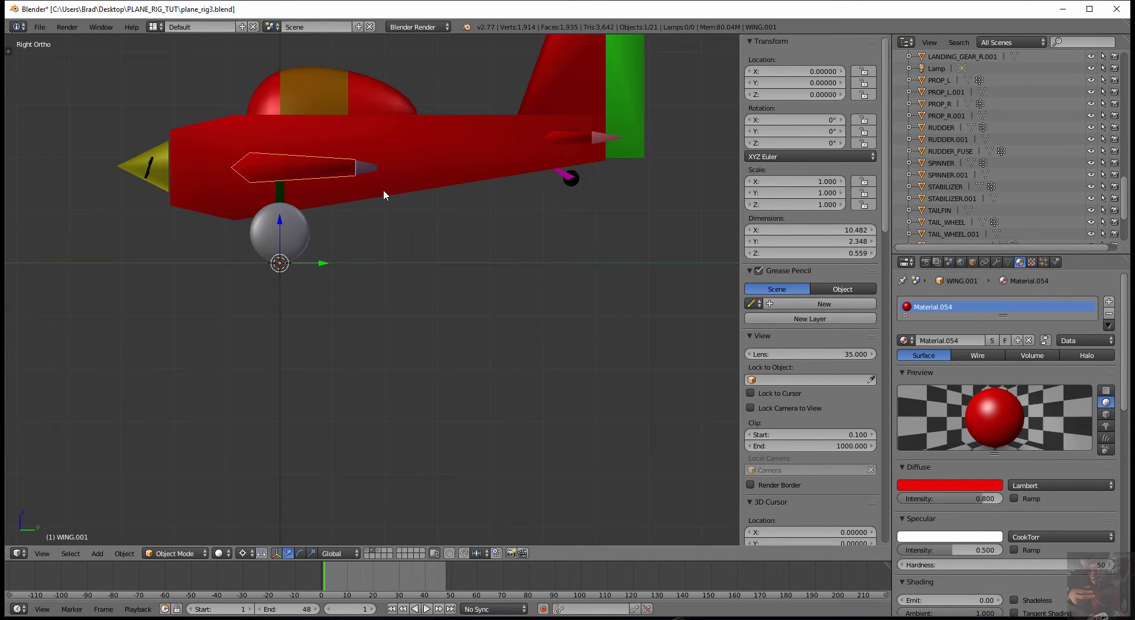
middle_drag(386, 294, 461, 313)
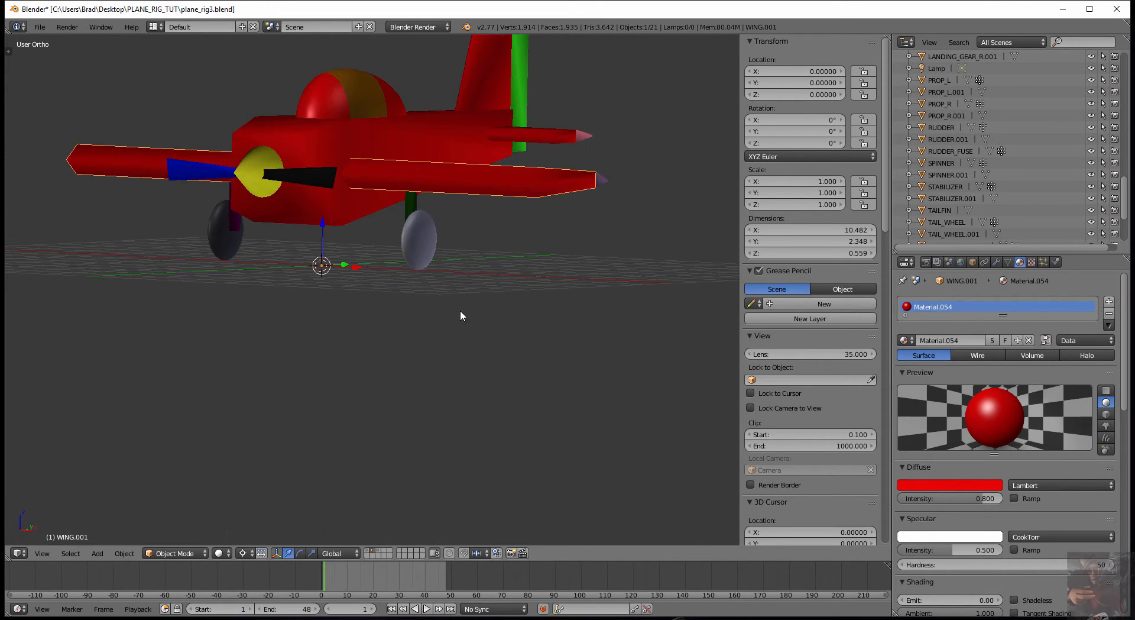
scroll(365, 360, up, 5)
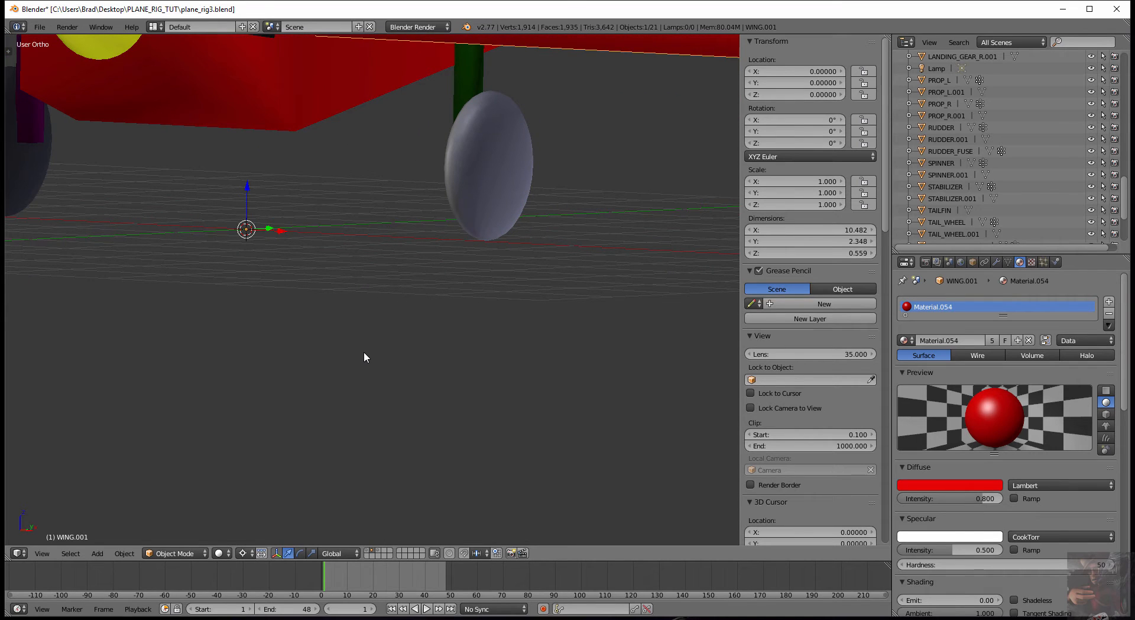
key(KP_1)
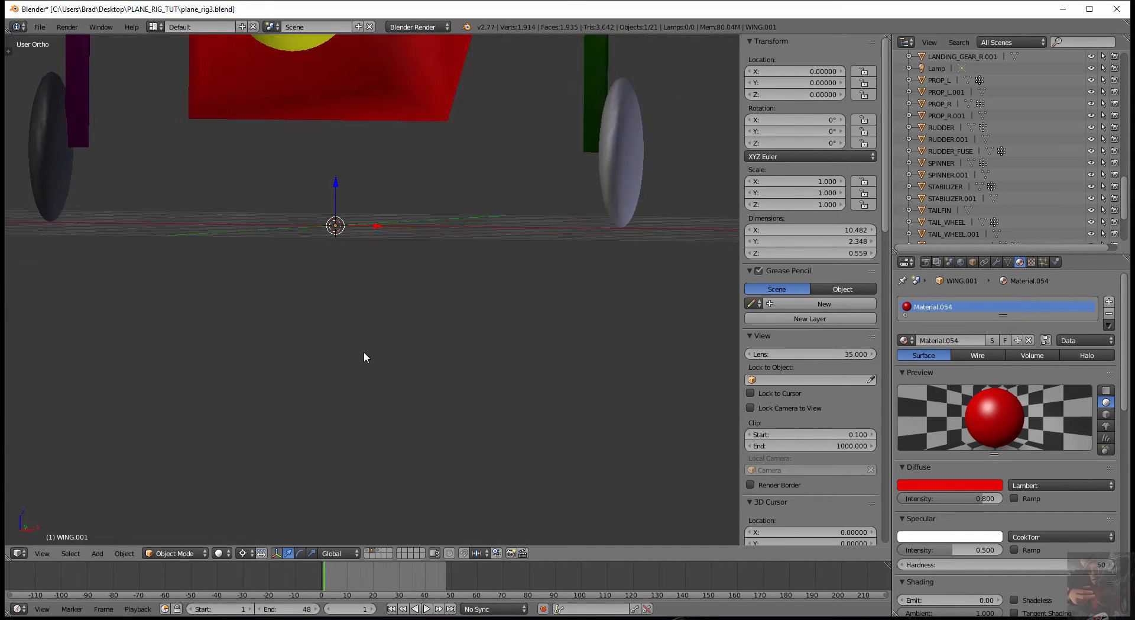
scroll(364, 357, up, 3)
shift+scroll(364, 352, up, 5)
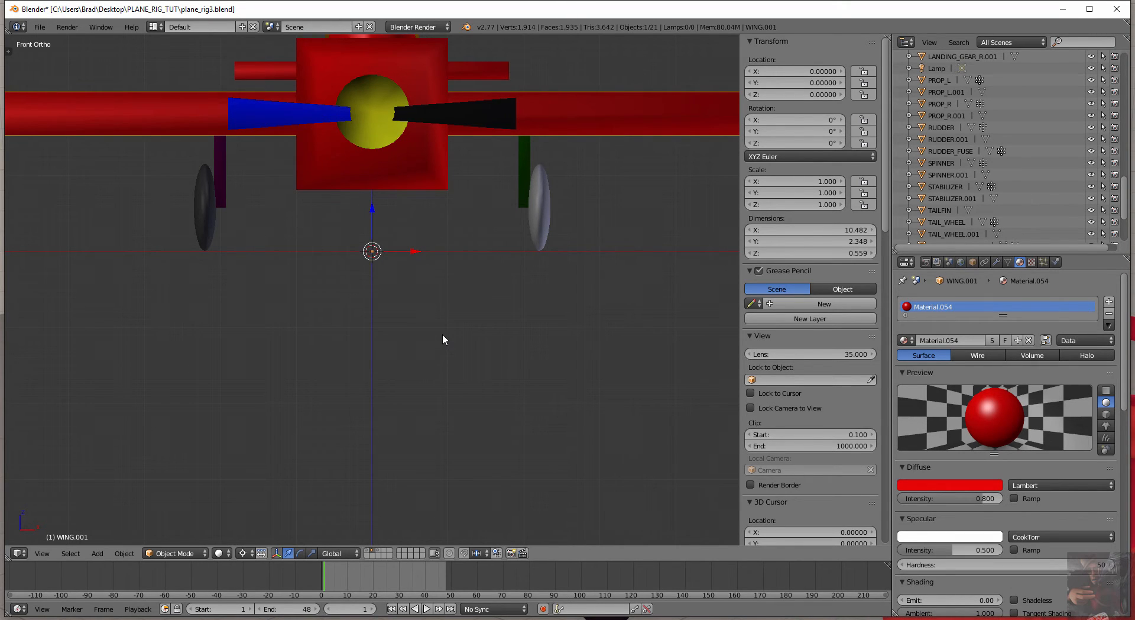
key(shift+s)
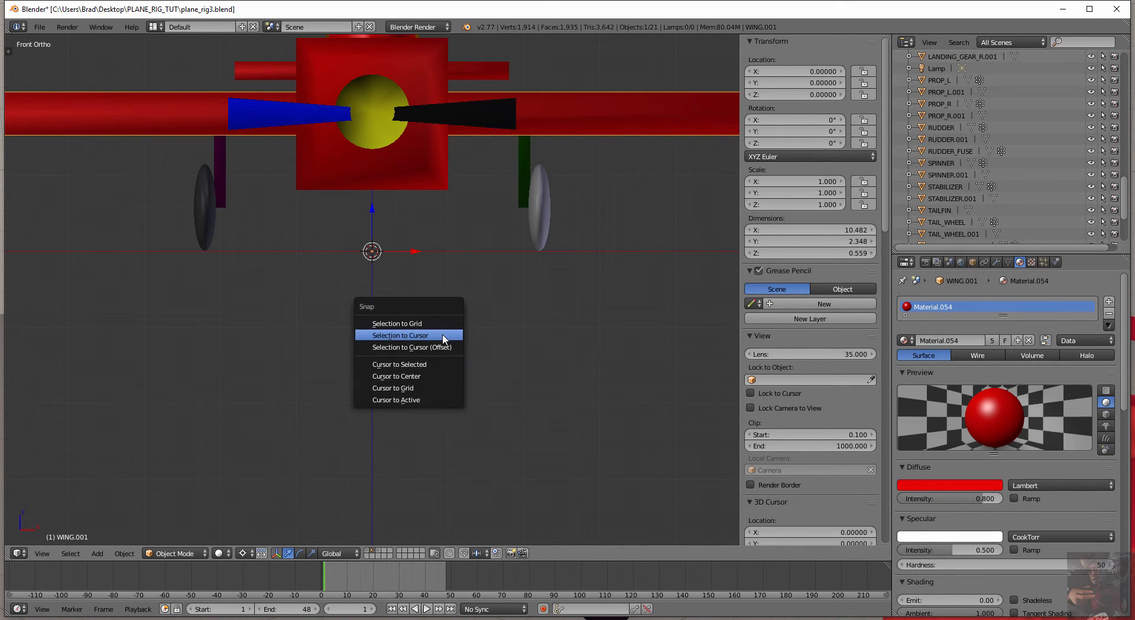
click(435, 365)
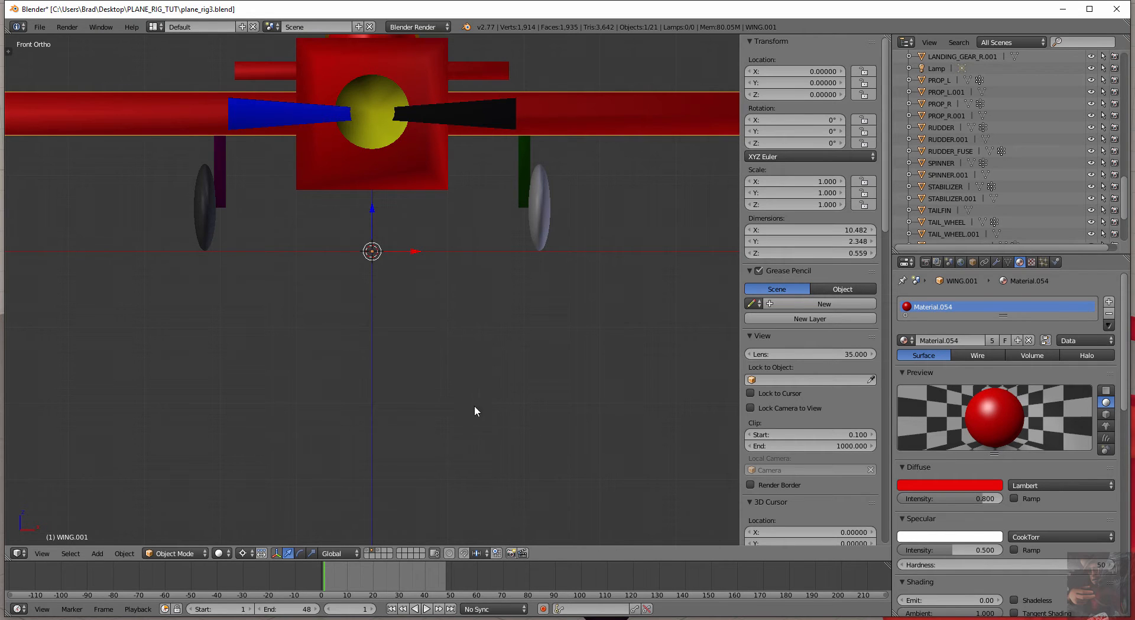
Start the Screencast Keys display in the 3D view
scroll(762, 462, down, 18)
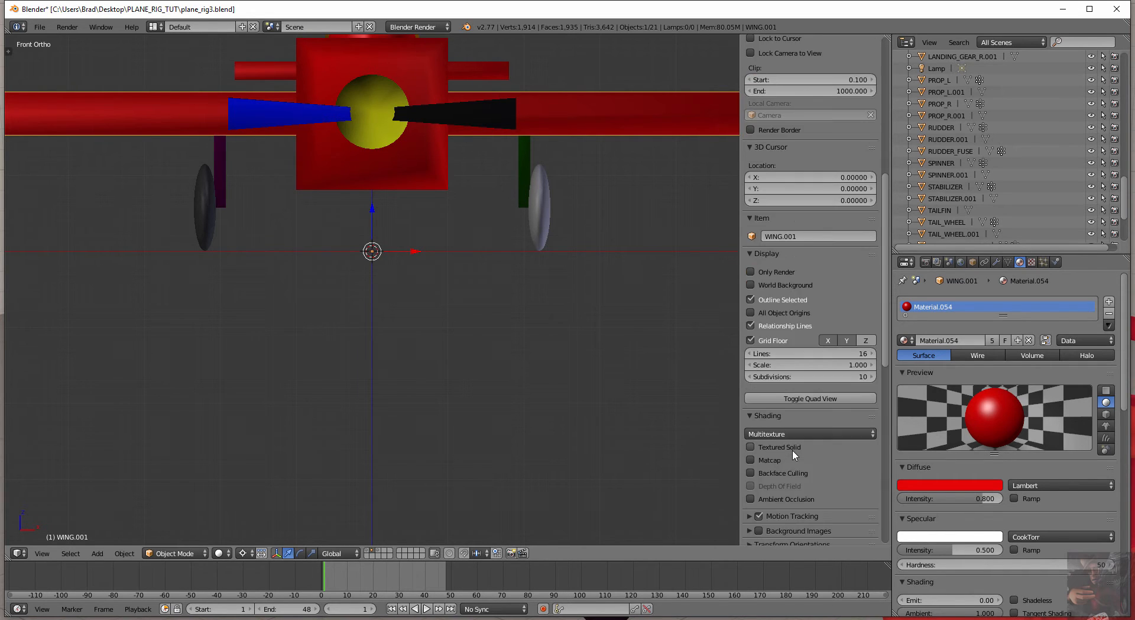
scroll(798, 449, down, 9)
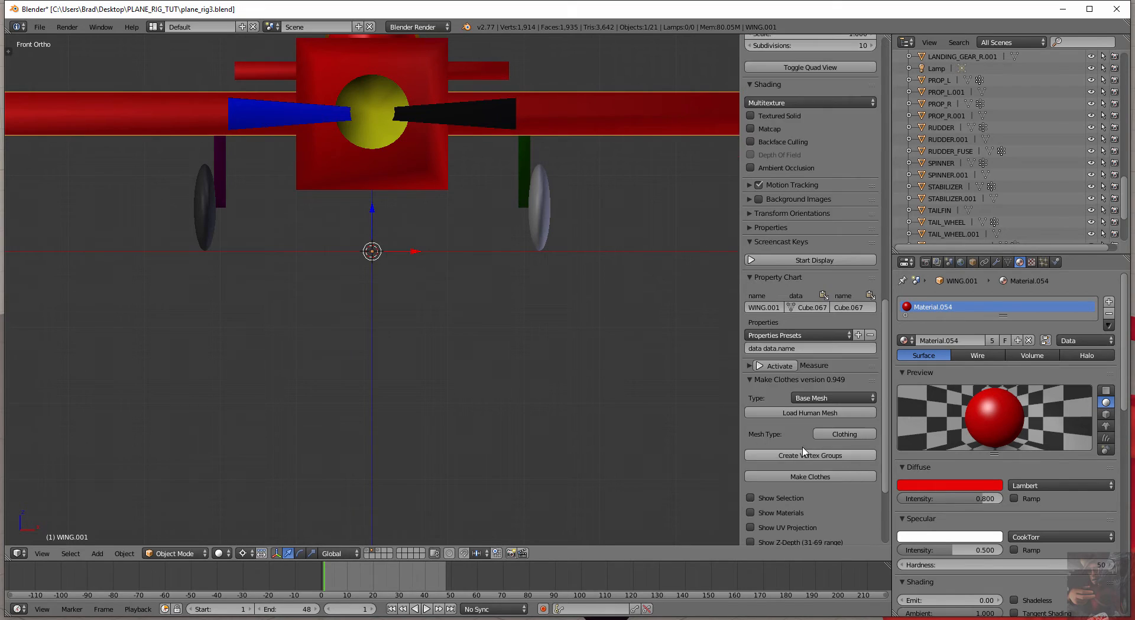
scroll(804, 438, down, 5)
scroll(804, 440, up, 5)
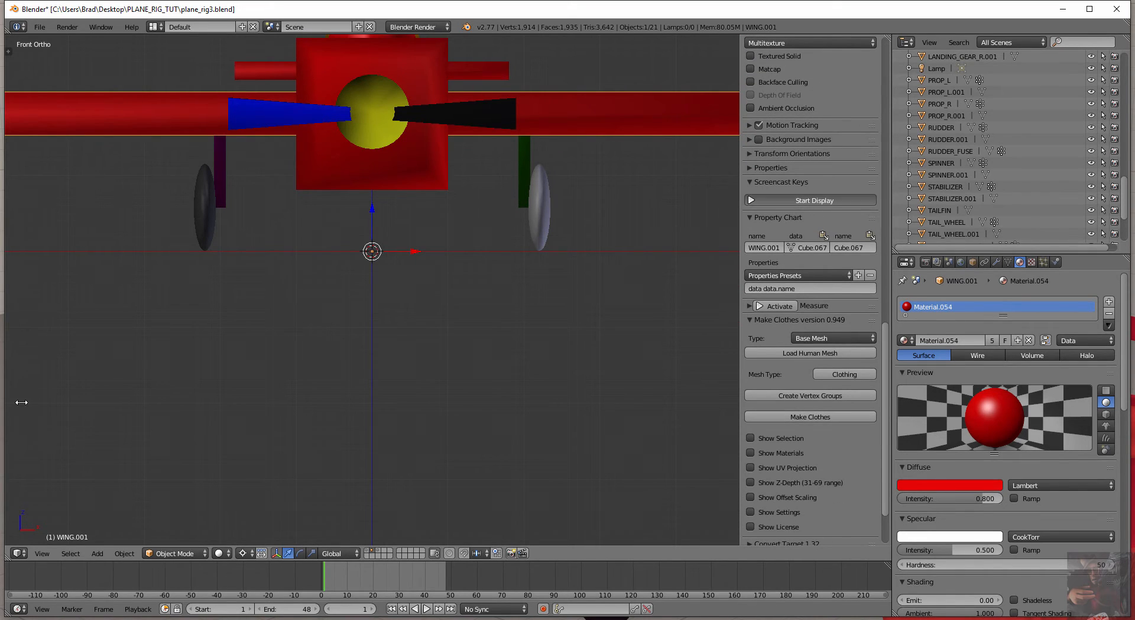
key(shift+alt+c)
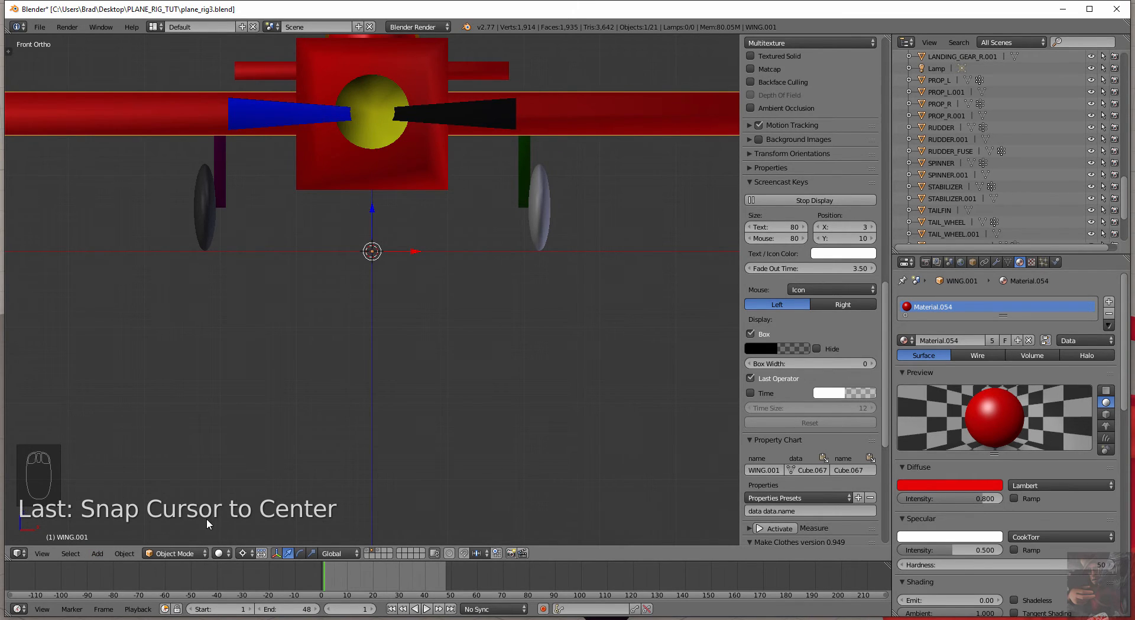
Add a single-bone armature at the 3D cursor on the world origin beneath the airplane
scroll(525, 435, up, 2)
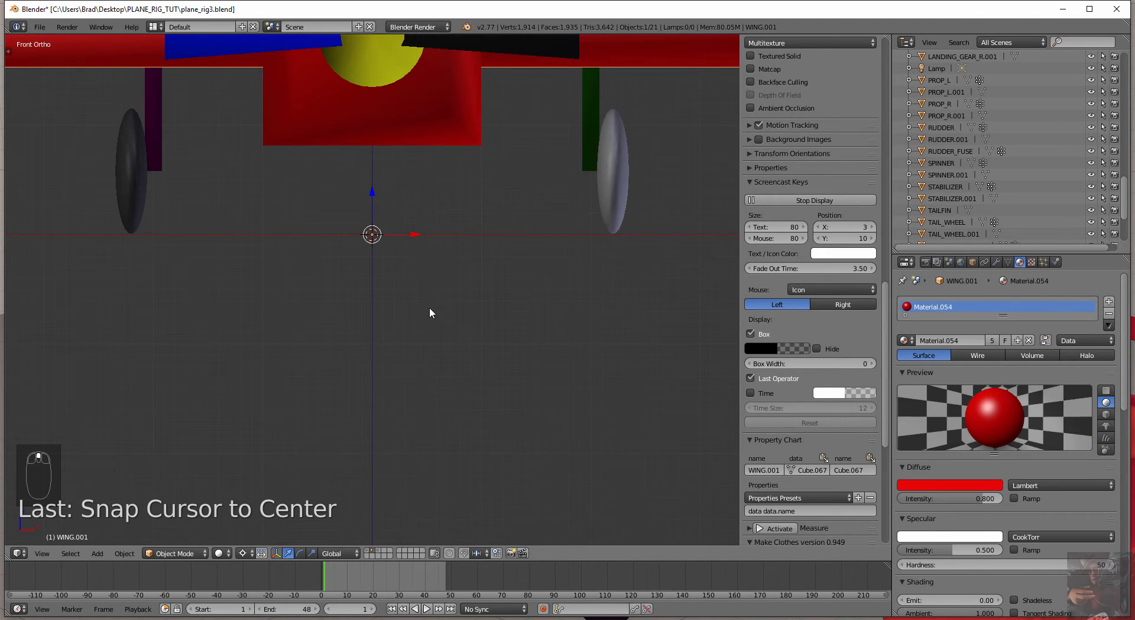
shift+middle_drag(429, 307, 468, 409)
scroll(468, 410, up, 1)
scroll(468, 409, down, 2)
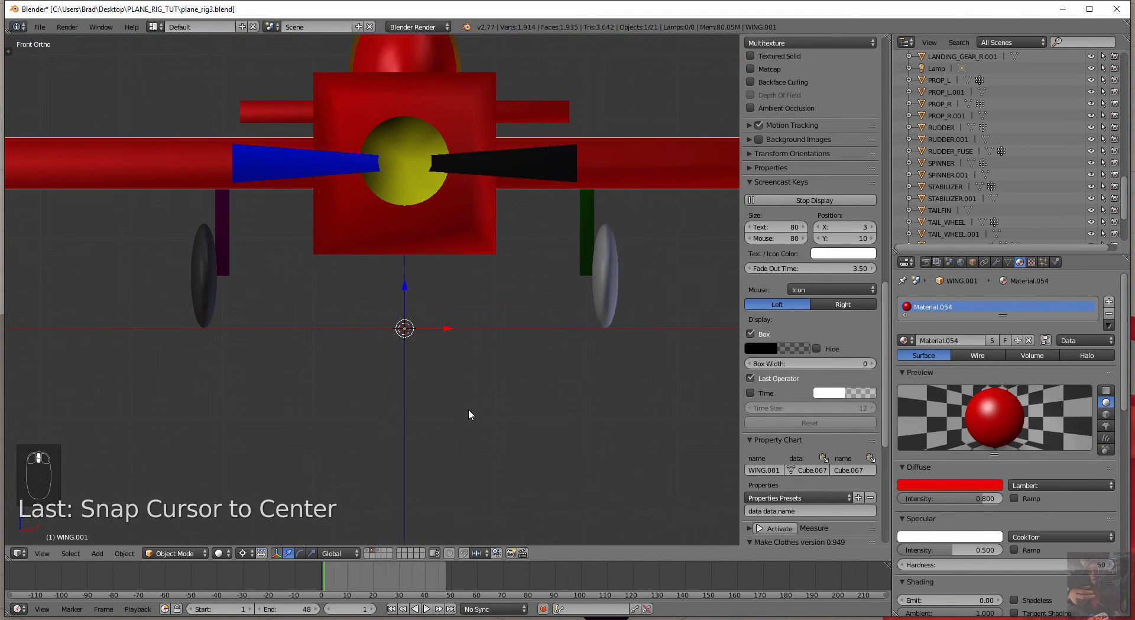
scroll(468, 410, down, 3)
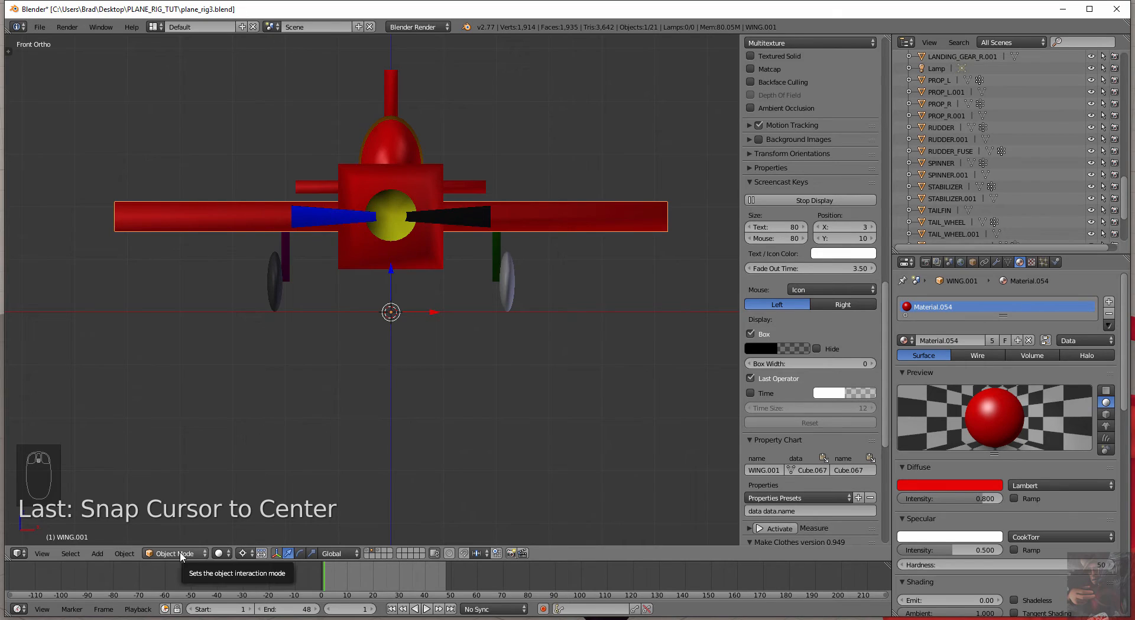
scroll(379, 374, up, 2)
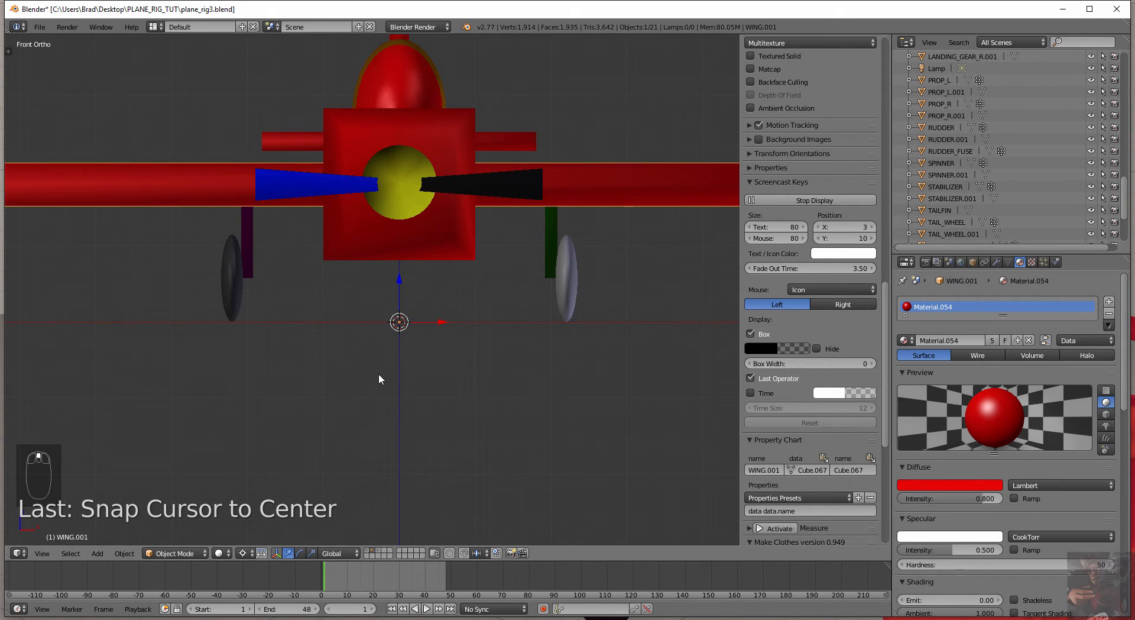
key(shift+a)
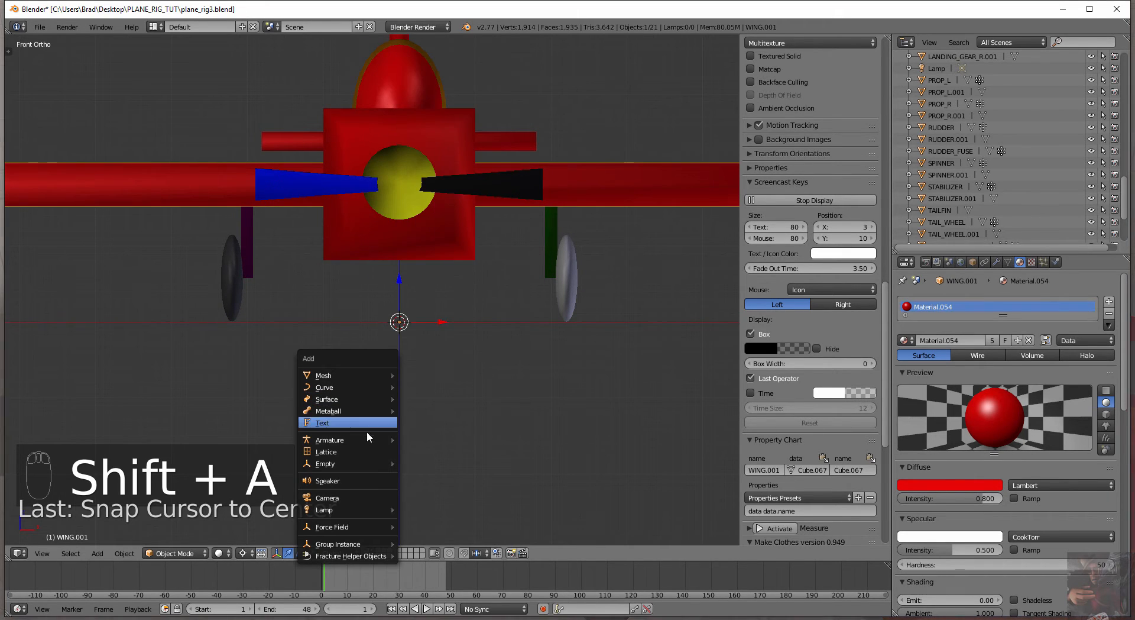
mouse_move(367, 438)
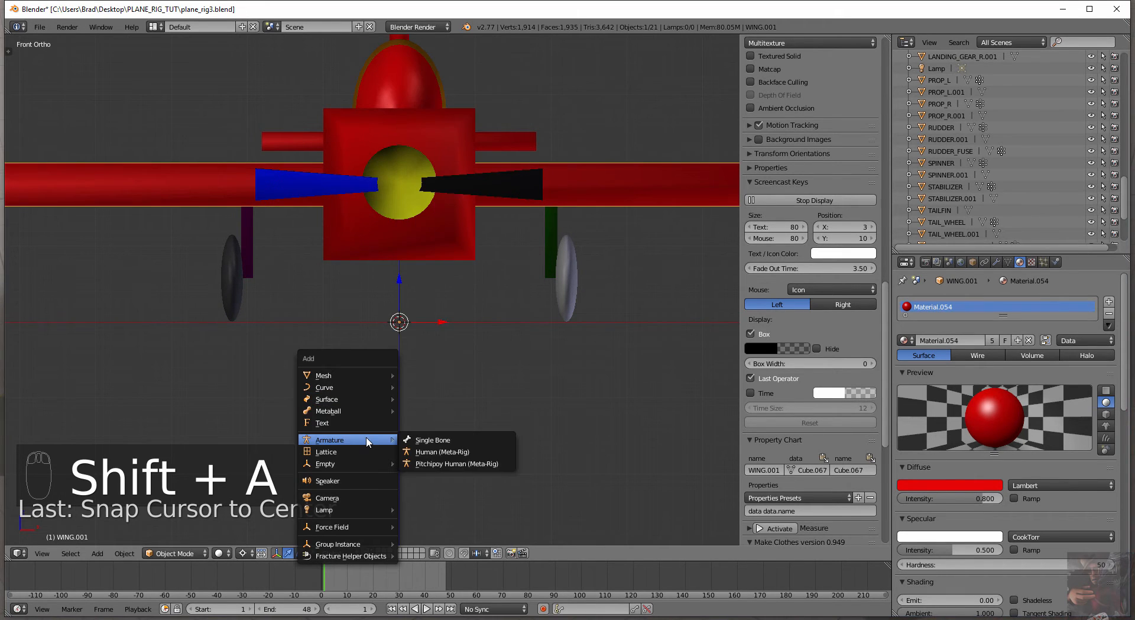
click(440, 440)
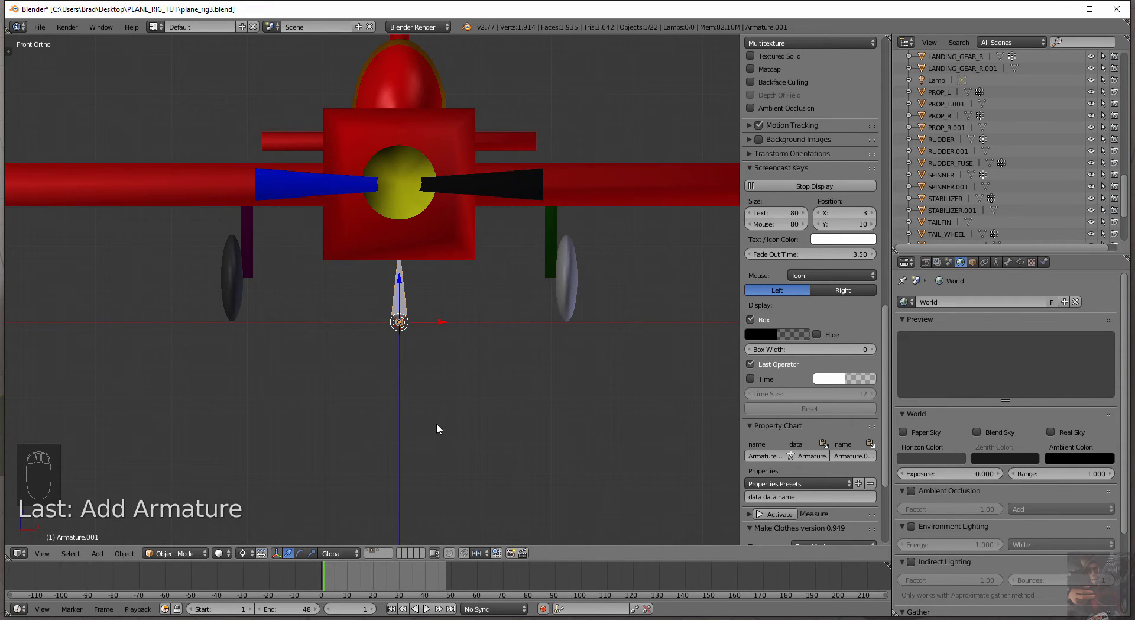
Turn on X-Ray display for the new armature so its bone draws in front of the wheel
scroll(437, 428, up, 4)
right_click(436, 272)
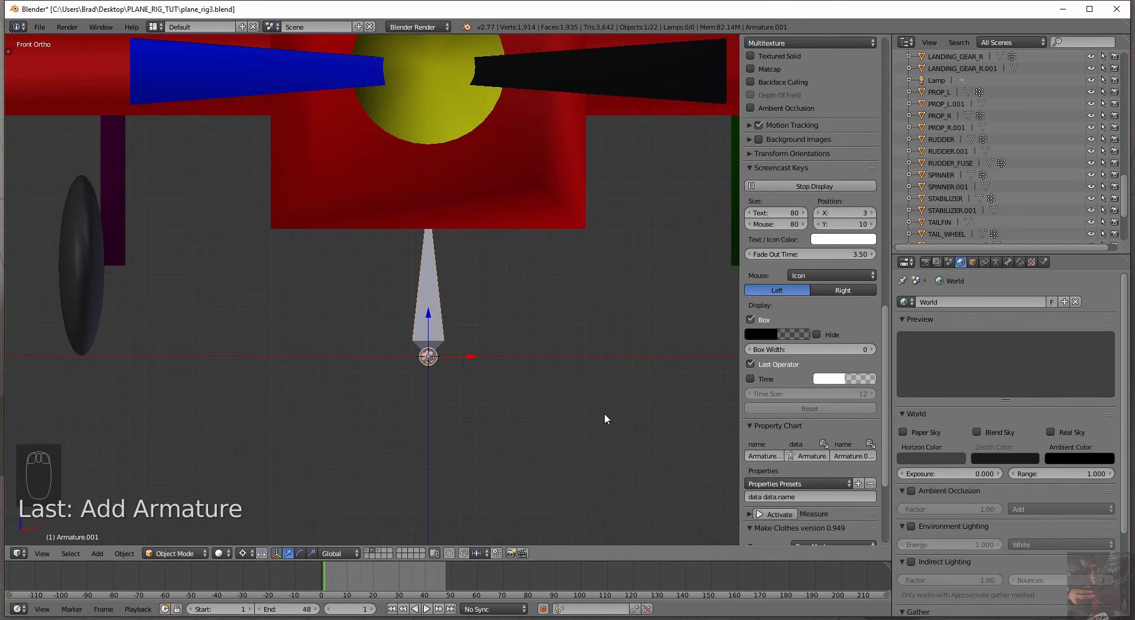
key(KP_3)
shift+middle_drag(190, 390, 381, 354)
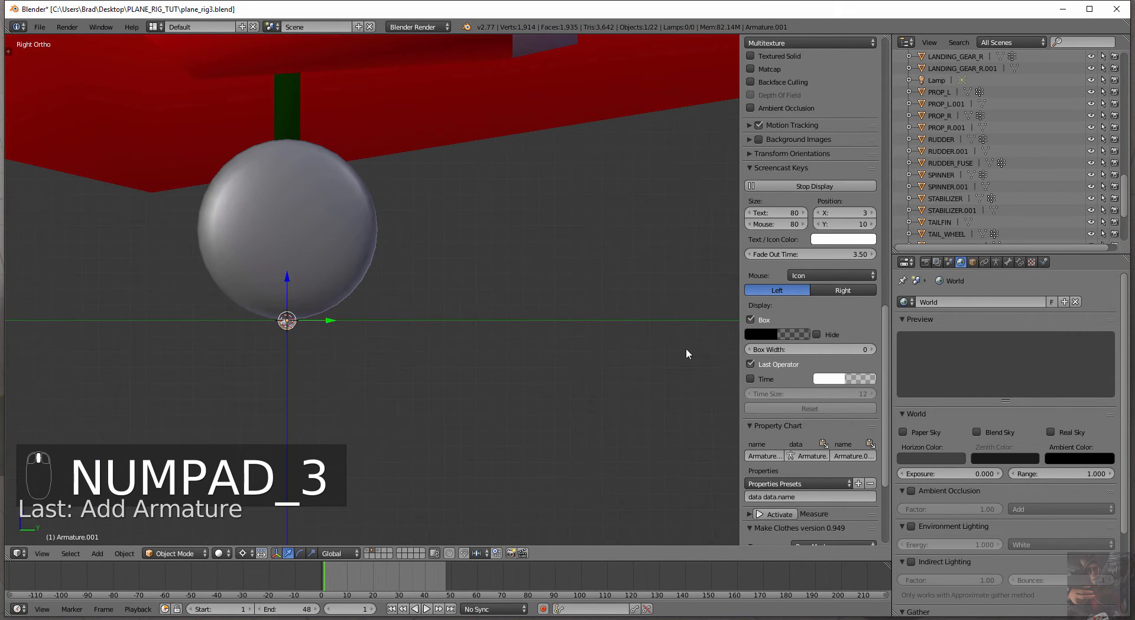
click(996, 262)
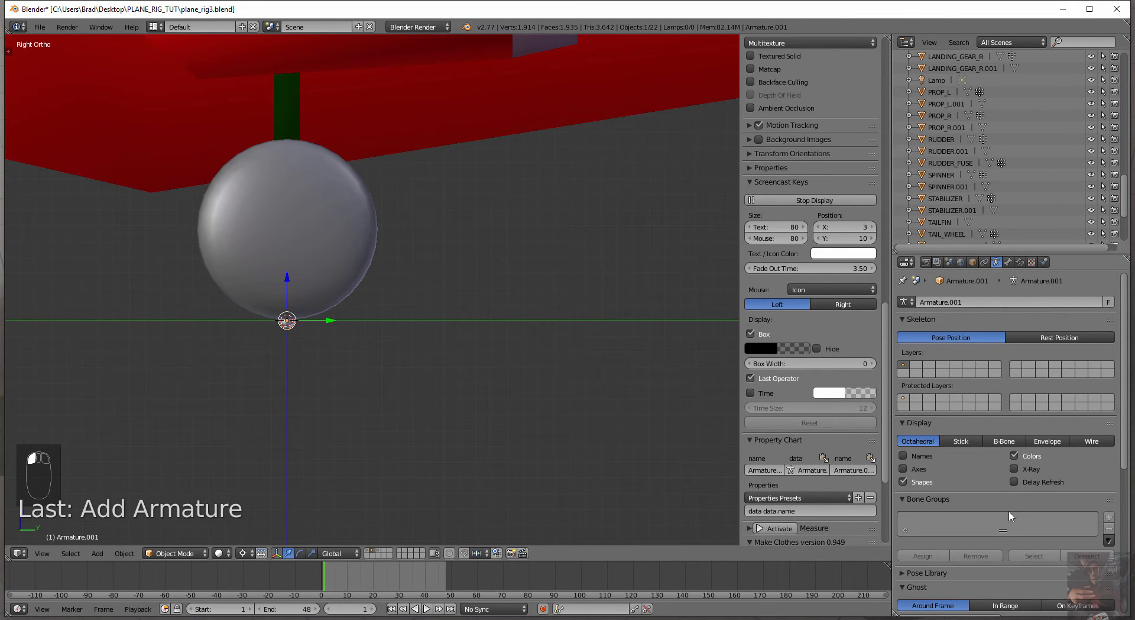
click(1015, 468)
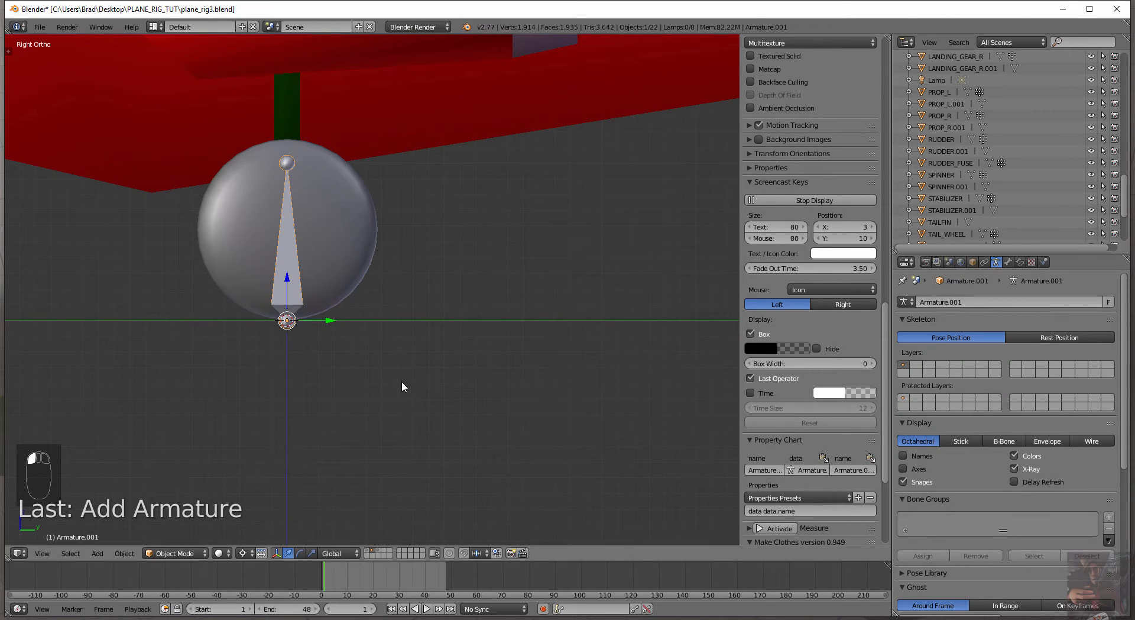
Enter Edit Mode on the armature in the right orthographic view and select the whole bone
scroll(392, 363, down, 4)
scroll(388, 363, down, 1)
scroll(388, 358, up, 4)
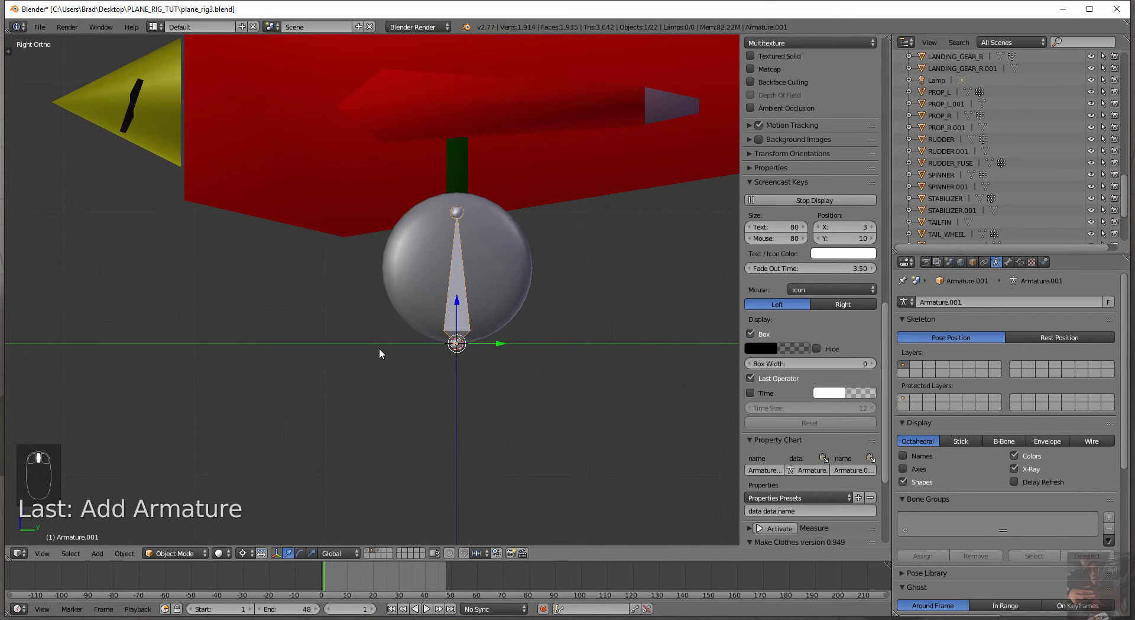
shift+middle_drag(492, 384, 442, 392)
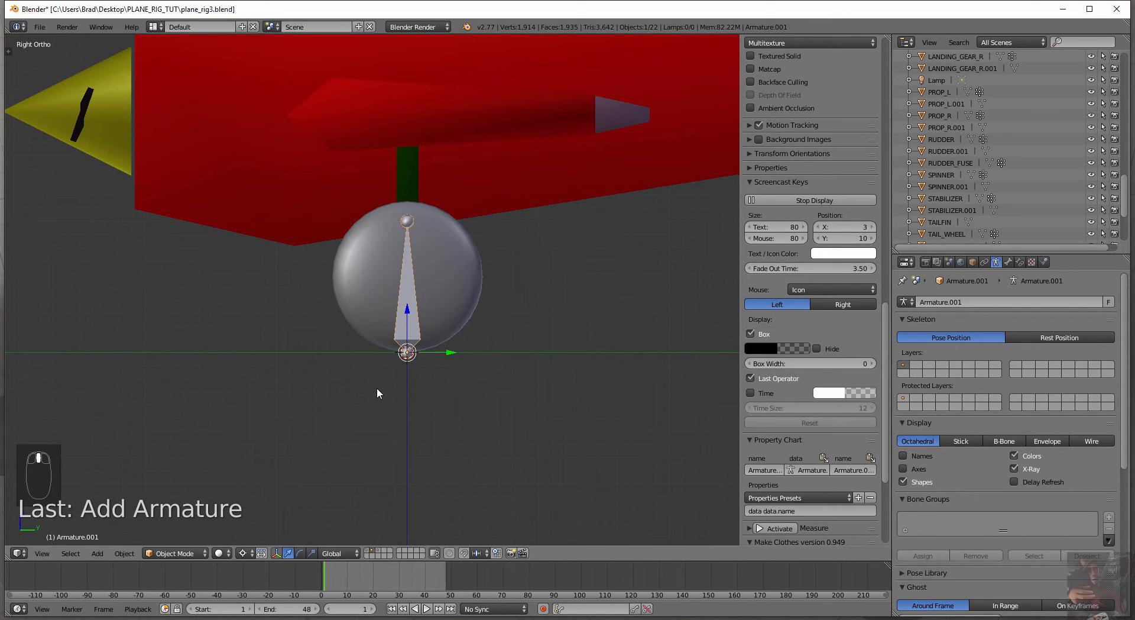
key(KP_1)
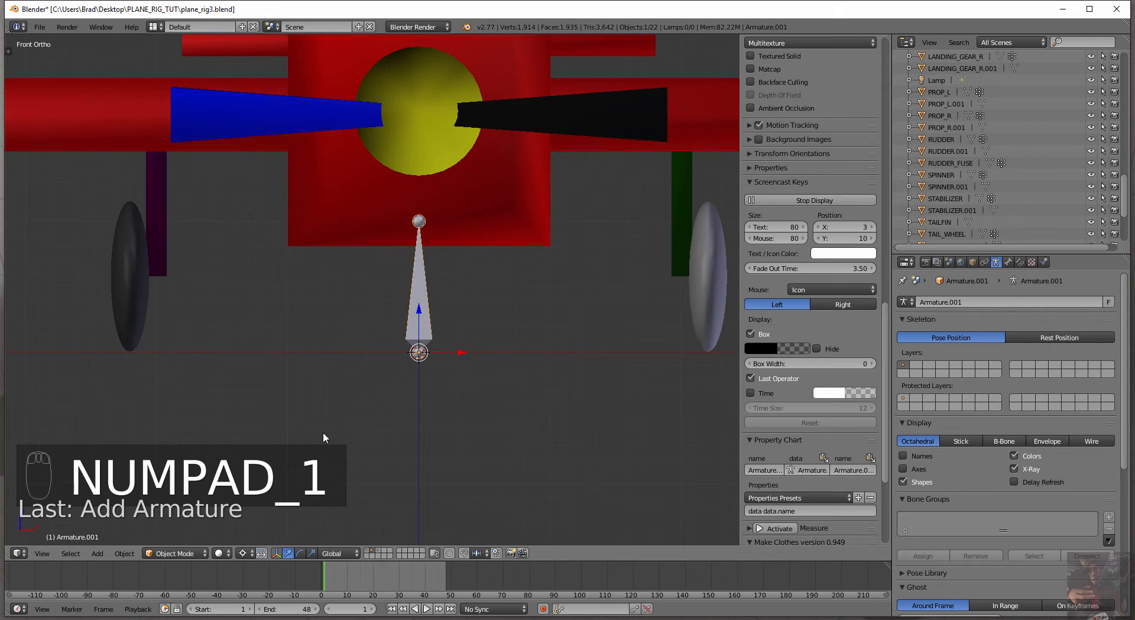
key(KP_3)
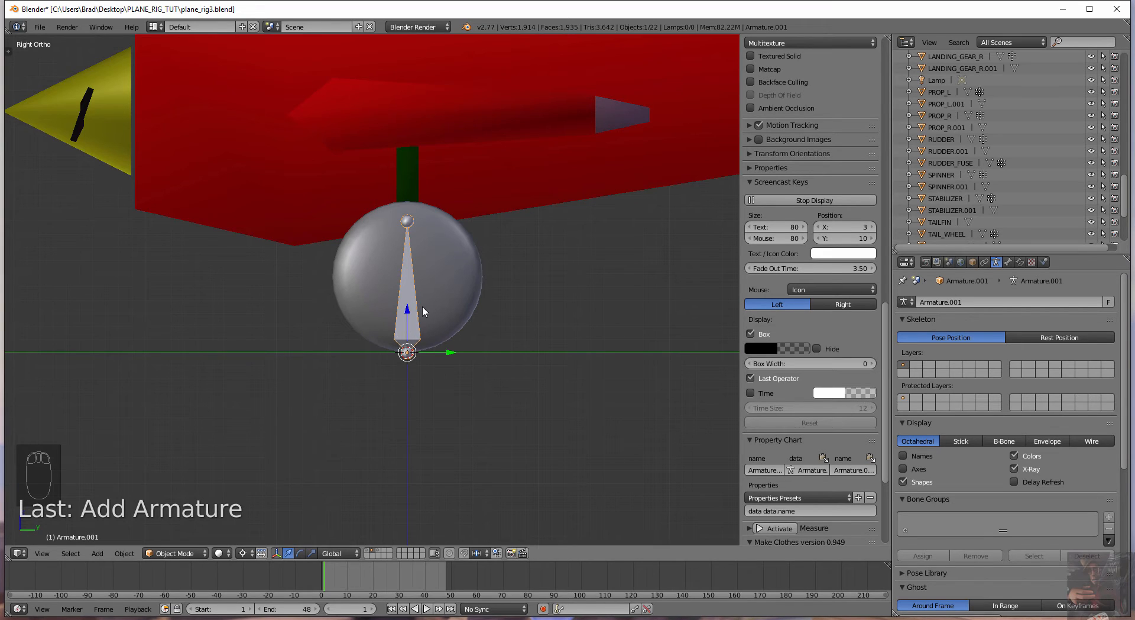
right_click(408, 222)
key(Tab)
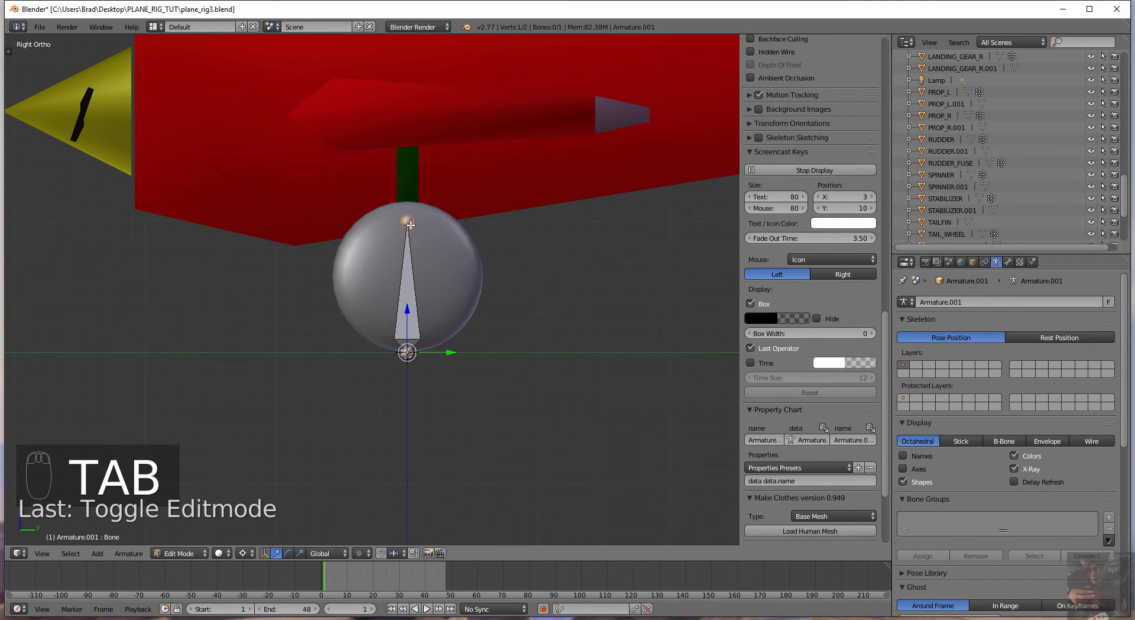
right_click(416, 308)
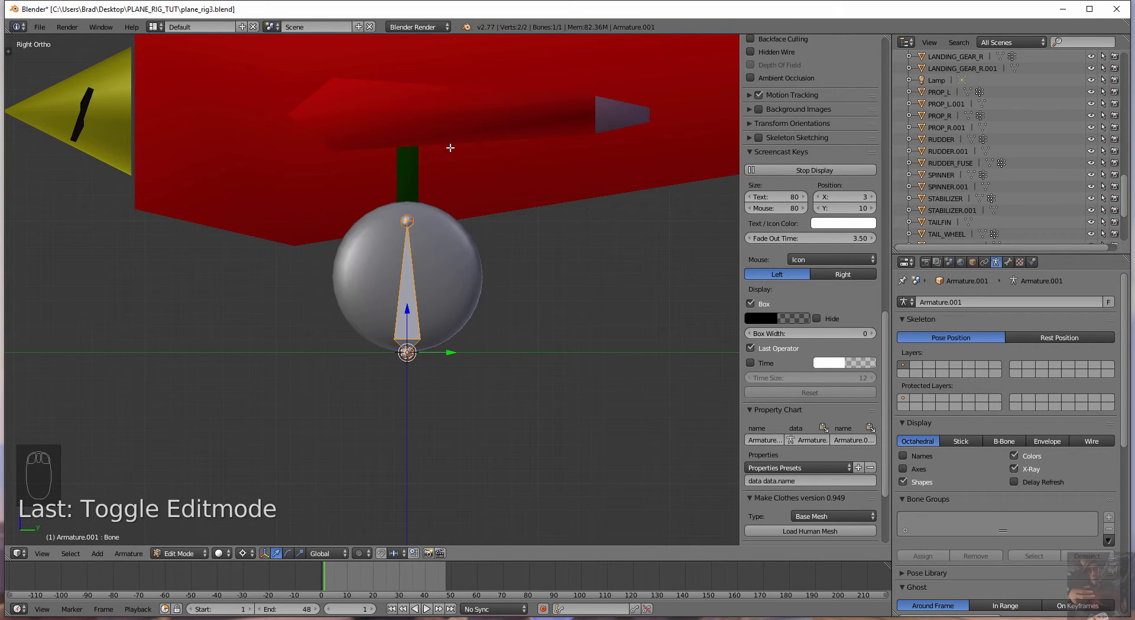
Scale the bone down along the global Z axis to about 0.077 of its size
key(z)
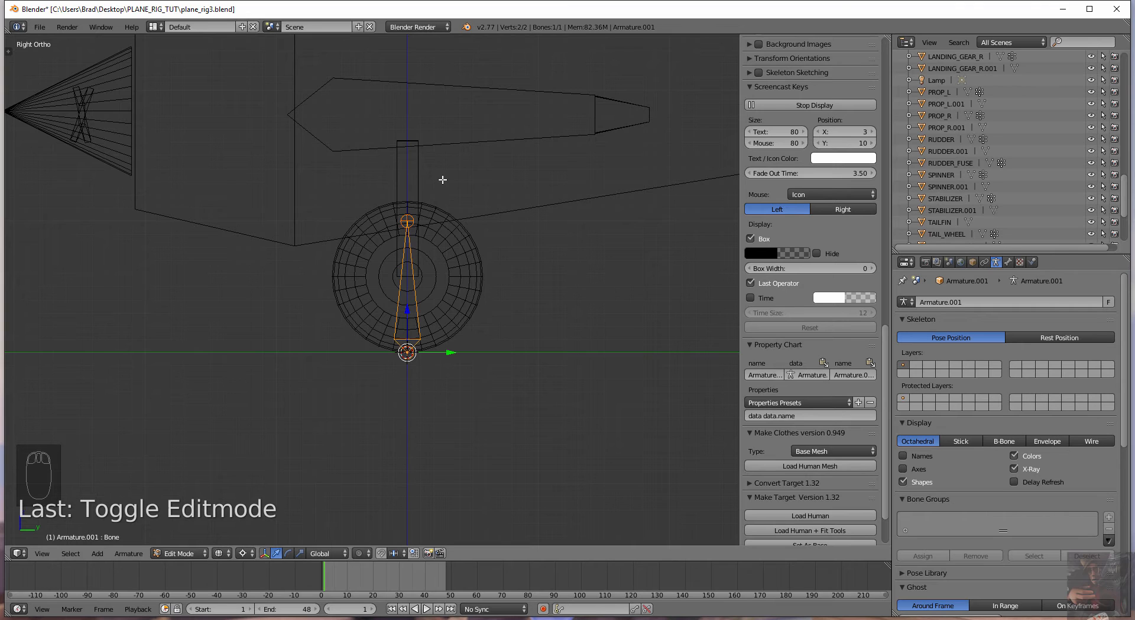
key(z)
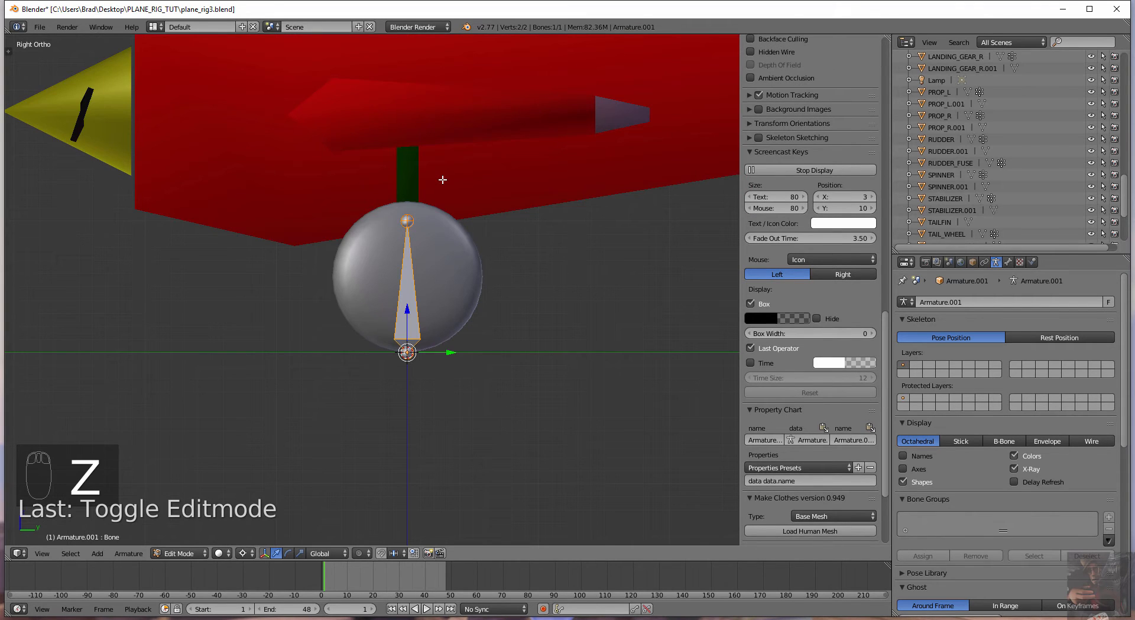
key(s)
key(z)
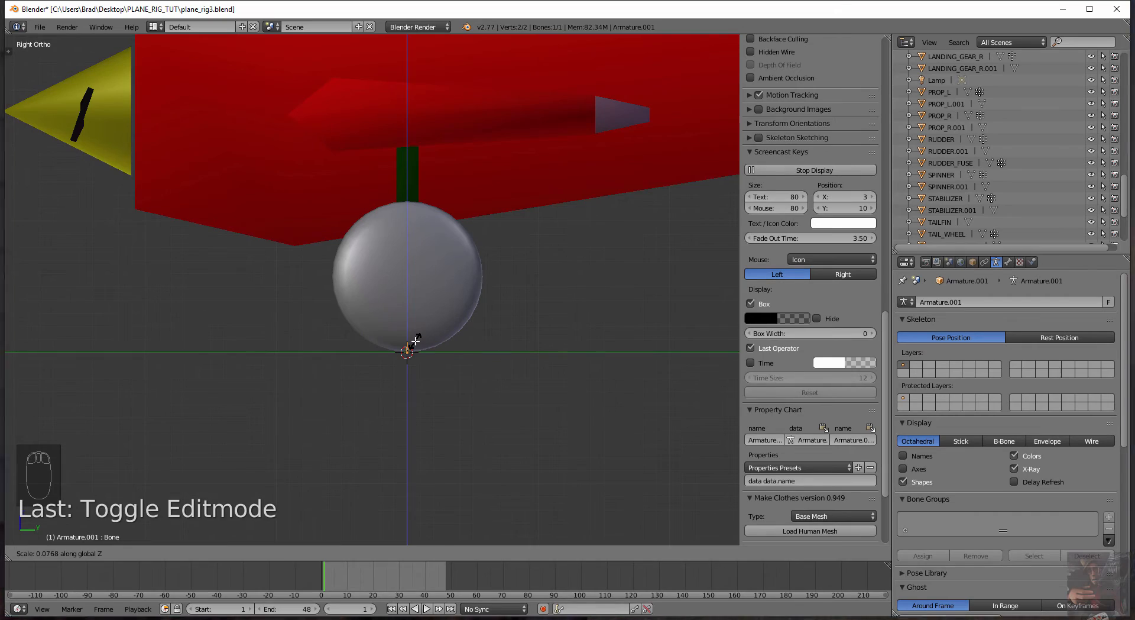
click(415, 340)
middle_drag(231, 389, 662, 235)
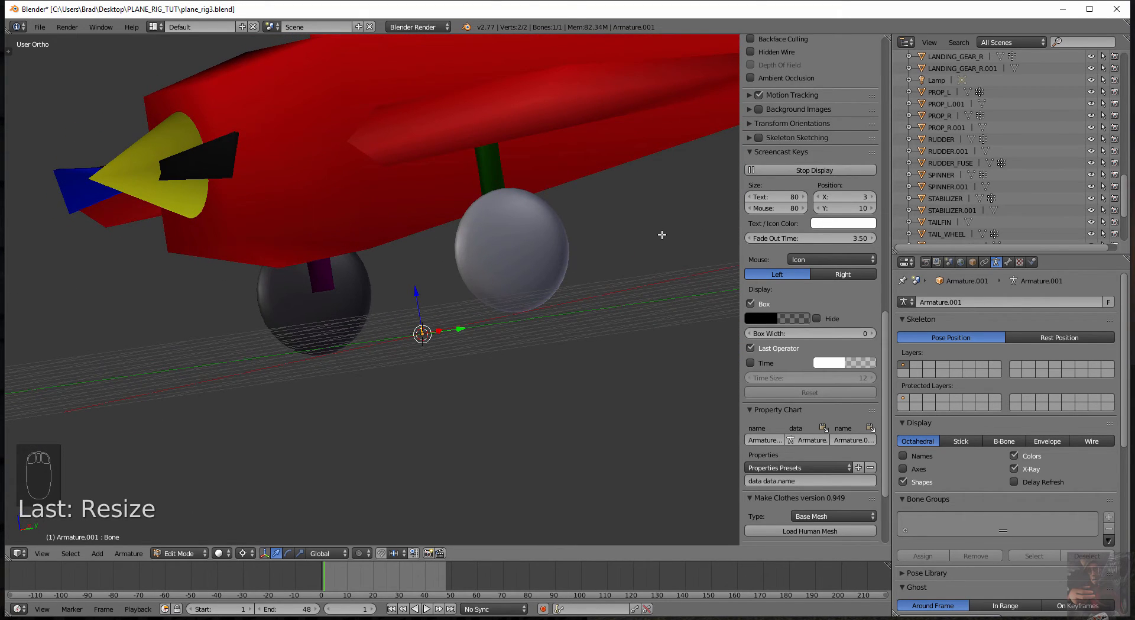
Enable X-Axis Mirror in the armature options with the small root bone selected in the front view
key(KP_1)
scroll(461, 398, up, 4)
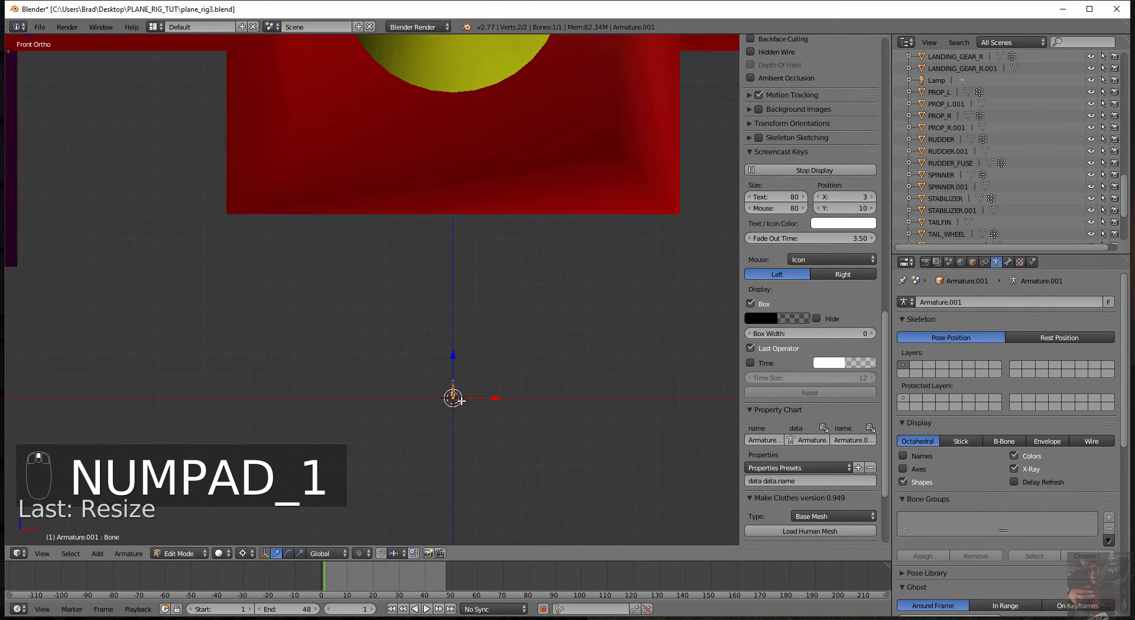
shift+scroll(496, 329, down, 5)
scroll(384, 366, up, 8)
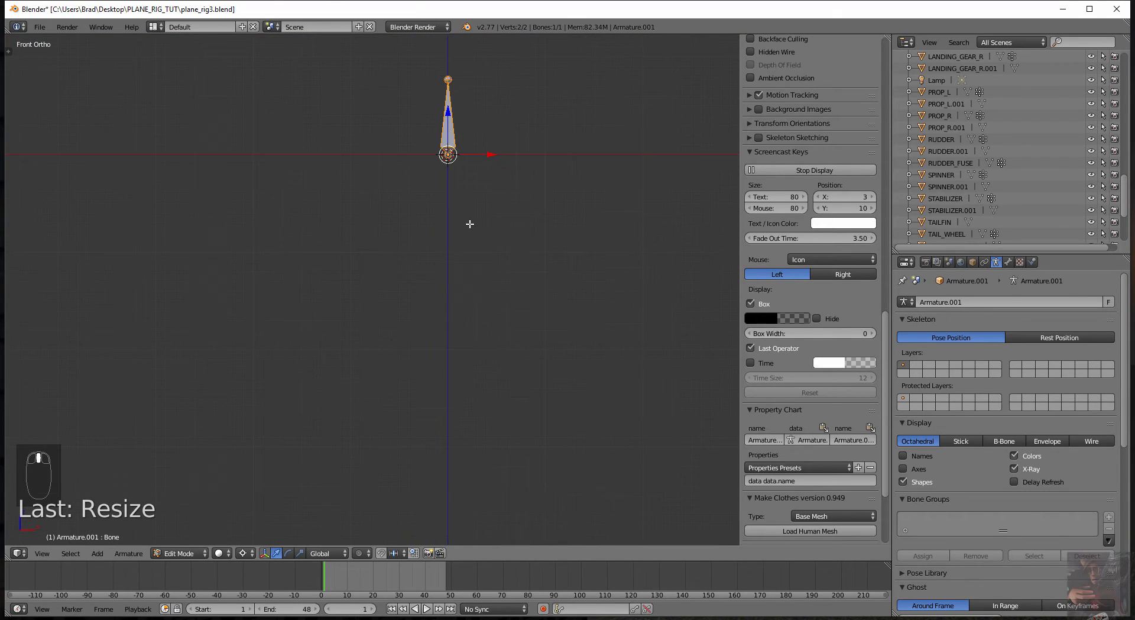
shift+middle_drag(469, 226, 402, 326)
right_click(384, 244)
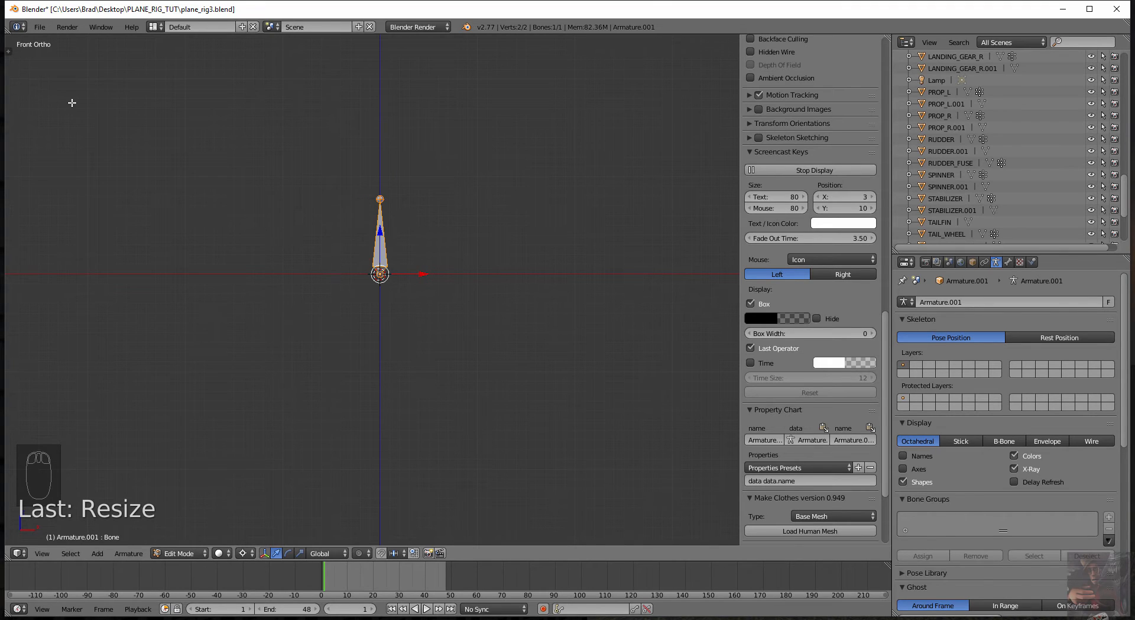
key(t)
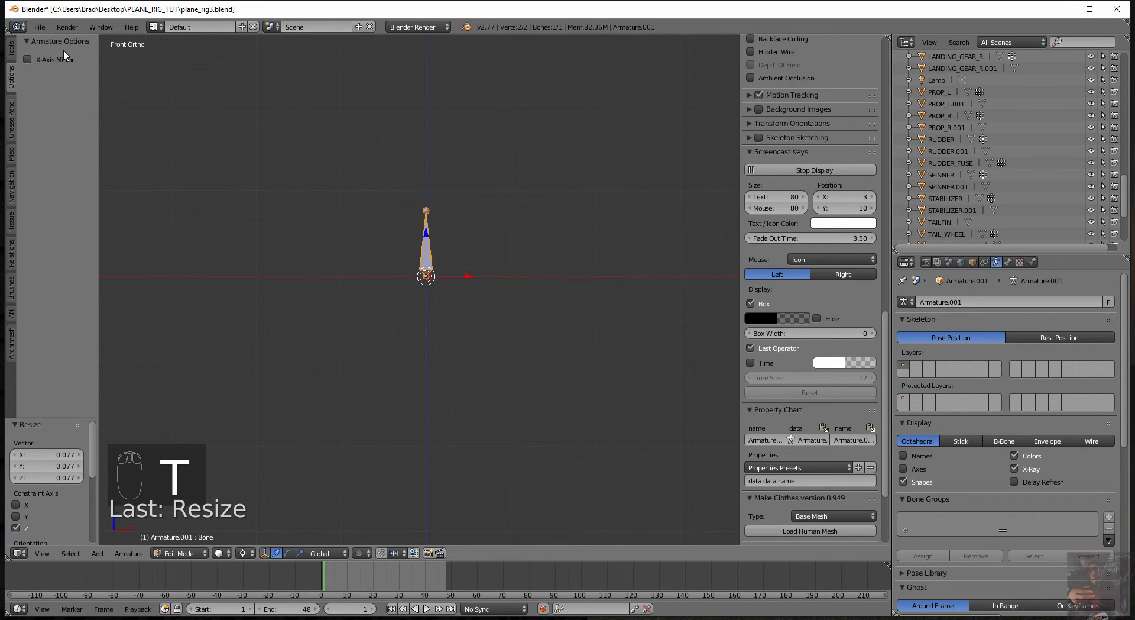
click(28, 60)
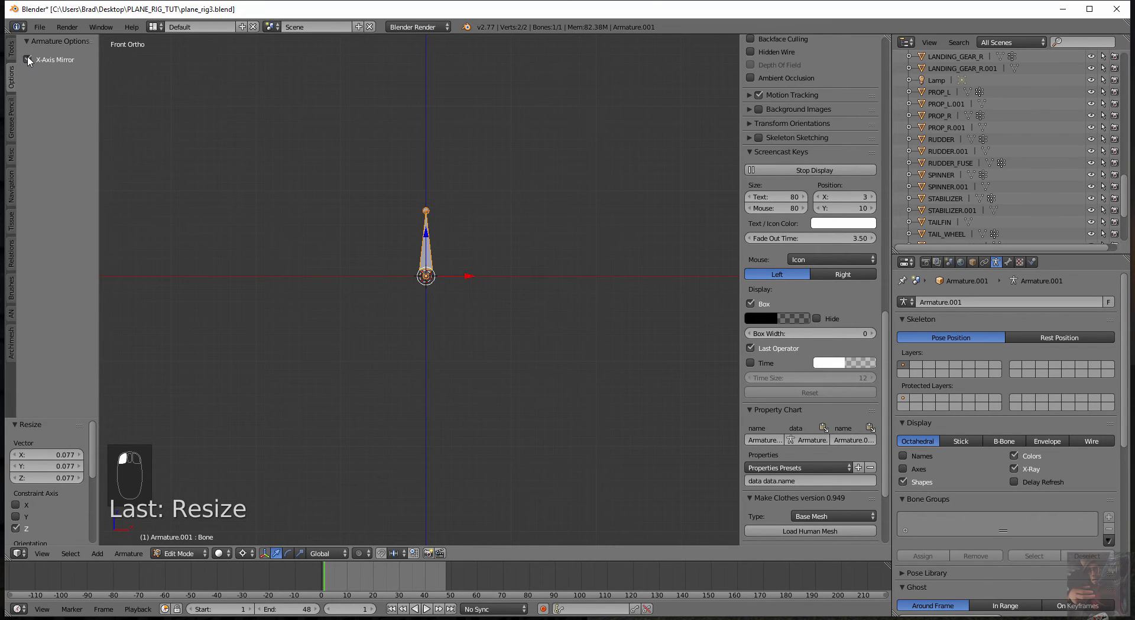
Extrude a second bone about 0.055 straight up along Z from the root bone's tip
scroll(415, 316, down, 2)
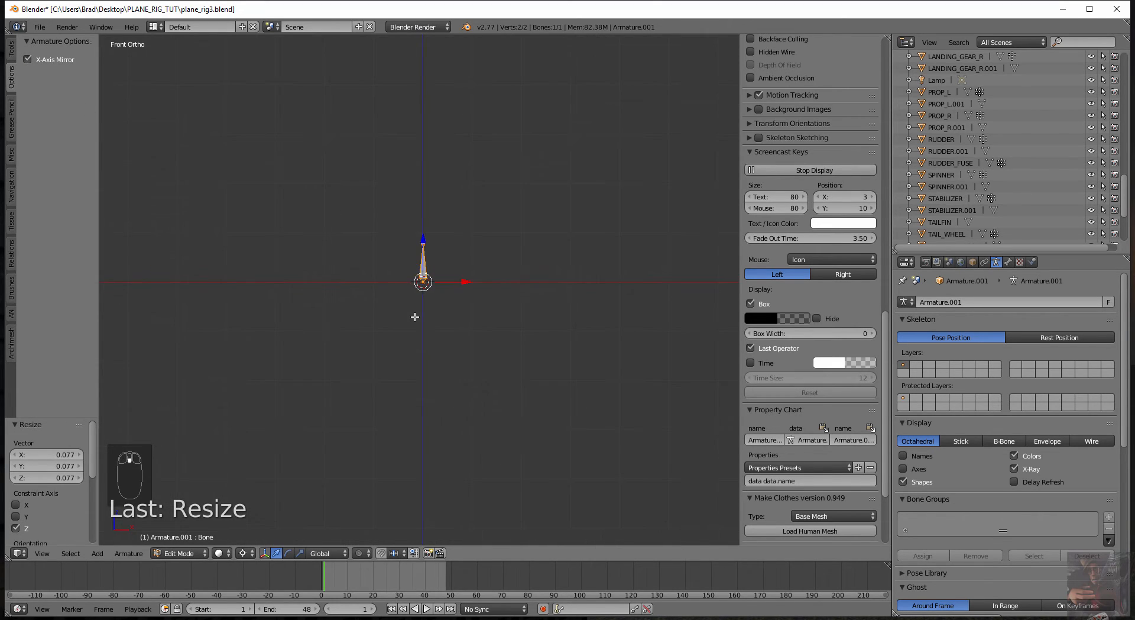
scroll(415, 317, up, 2)
shift+middle_drag(415, 317, 395, 382)
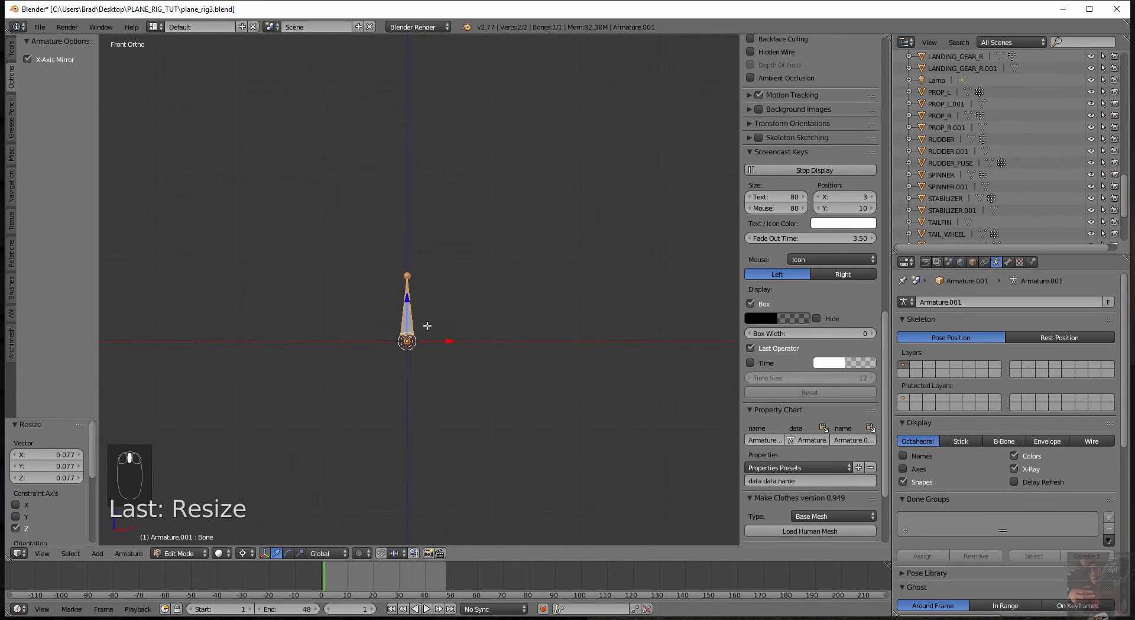
scroll(425, 306, down, 5)
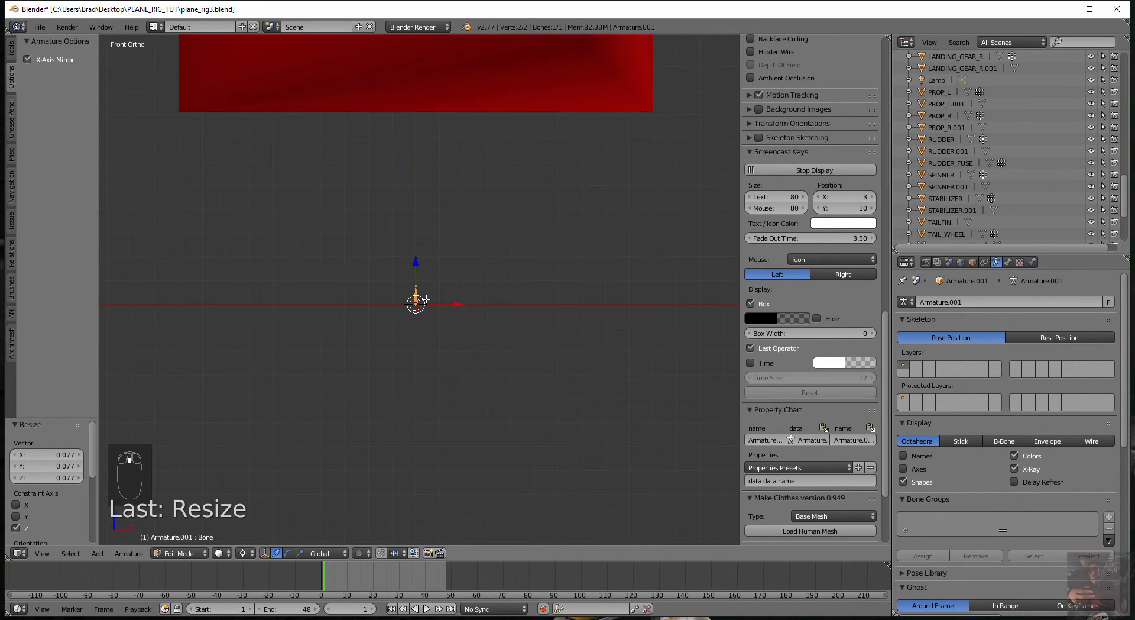
scroll(426, 299, up, 7)
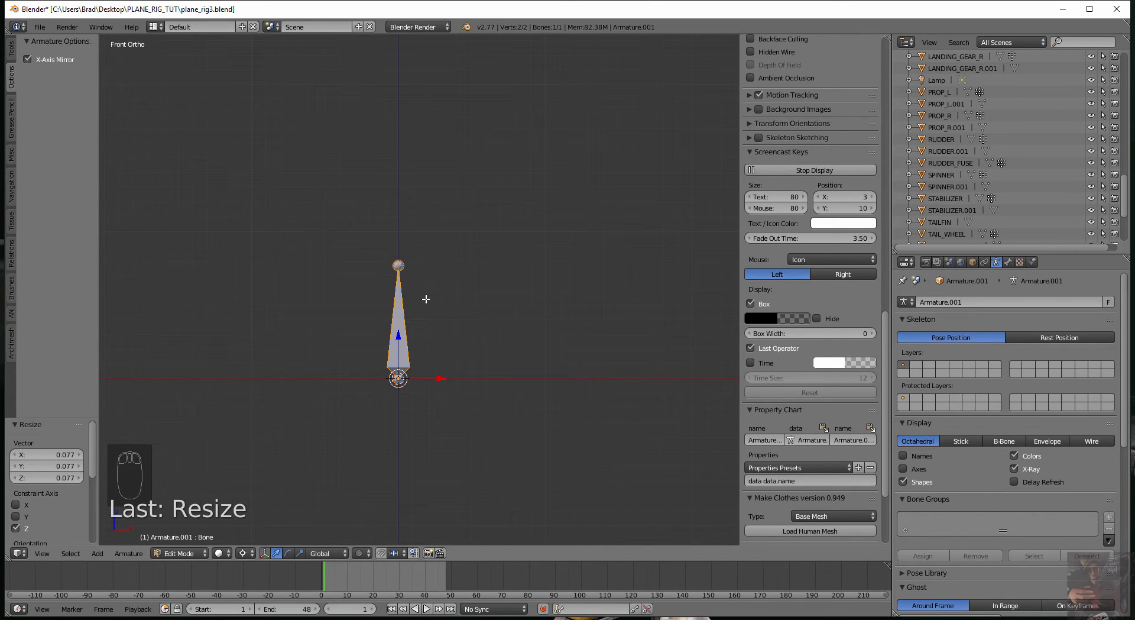
key(e)
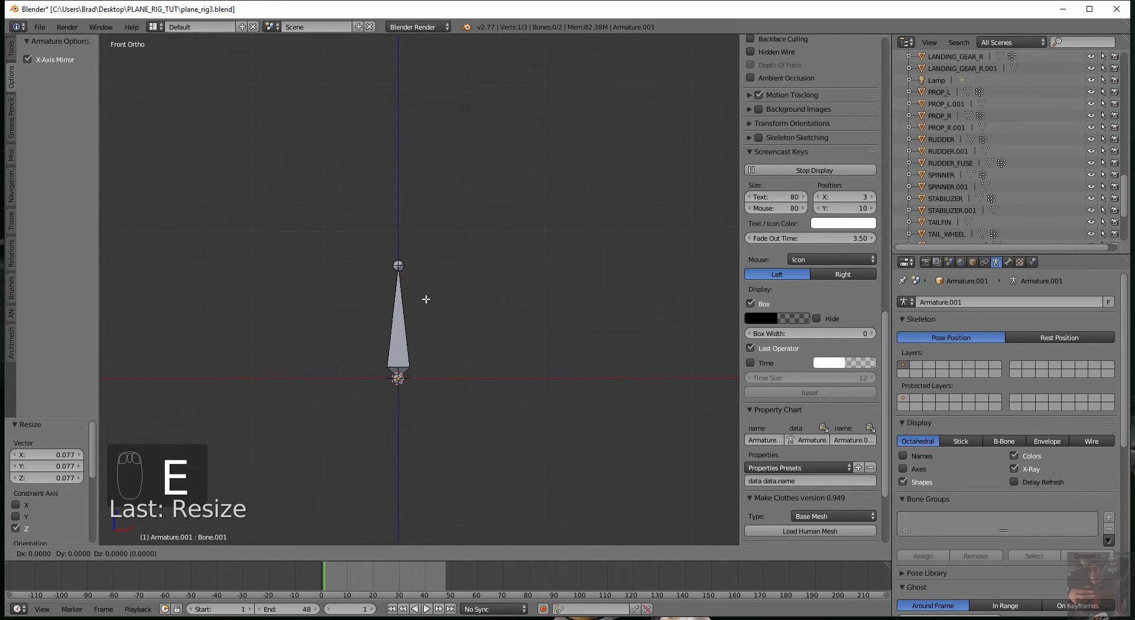
key(z)
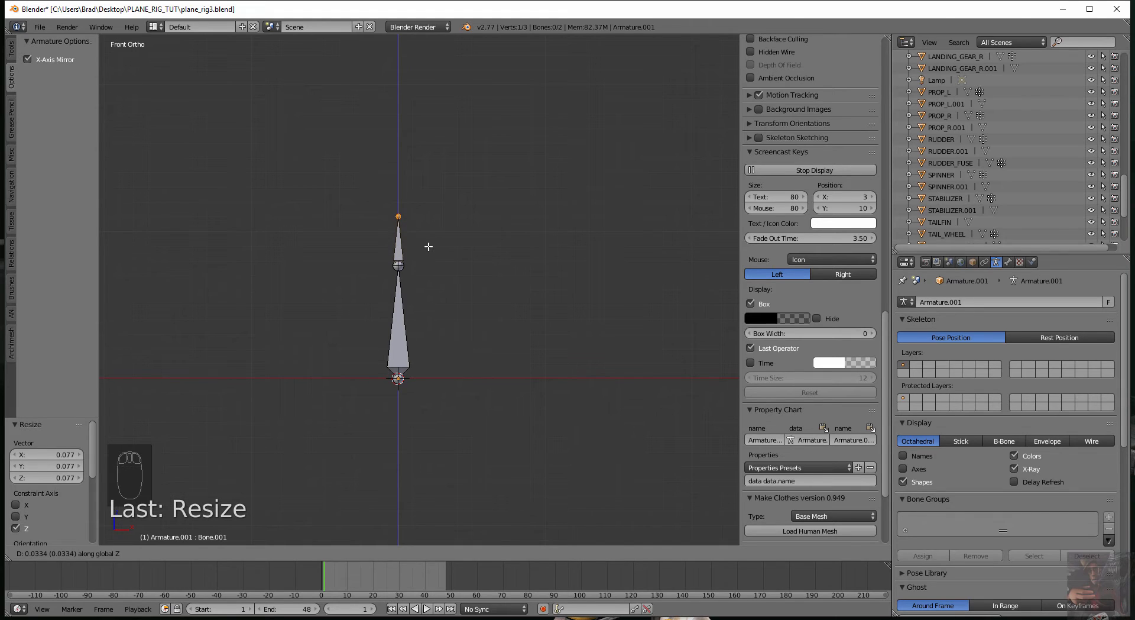
click(430, 221)
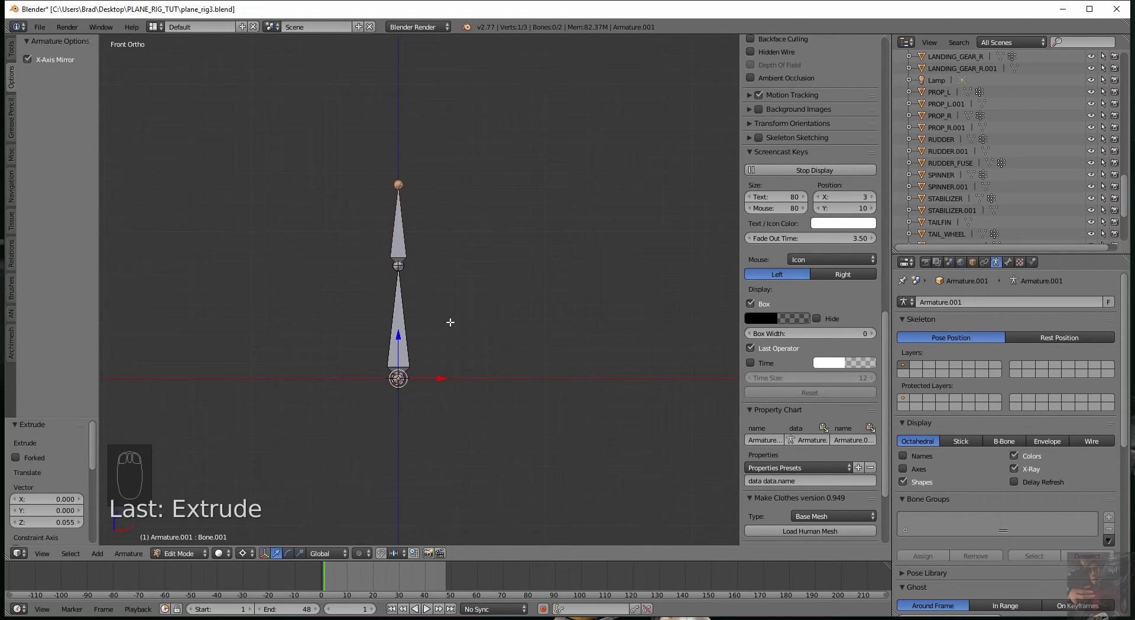
Rename the bone extruded above the root bone to bip_fuselage, working in the right orthographic view
scroll(451, 322, down, 4)
mouse_move(454, 392)
middle_down()
mouse_move(420, 395)
mouse_move(441, 395)
middle_up()
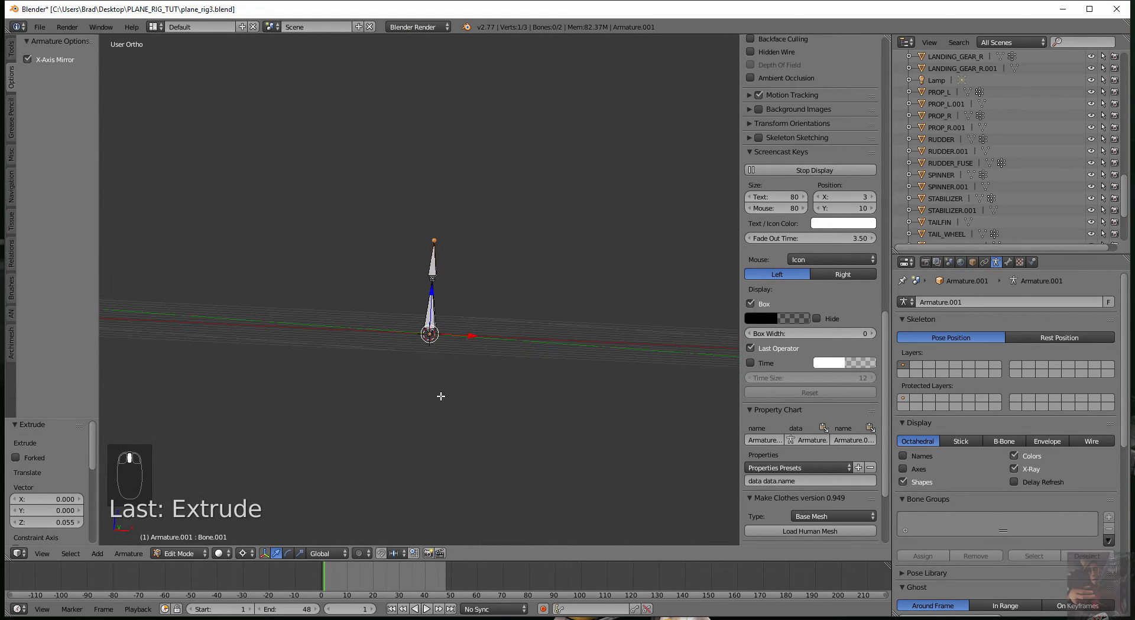
right_click(433, 263)
key(KP_3)
scroll(411, 225, down, 5)
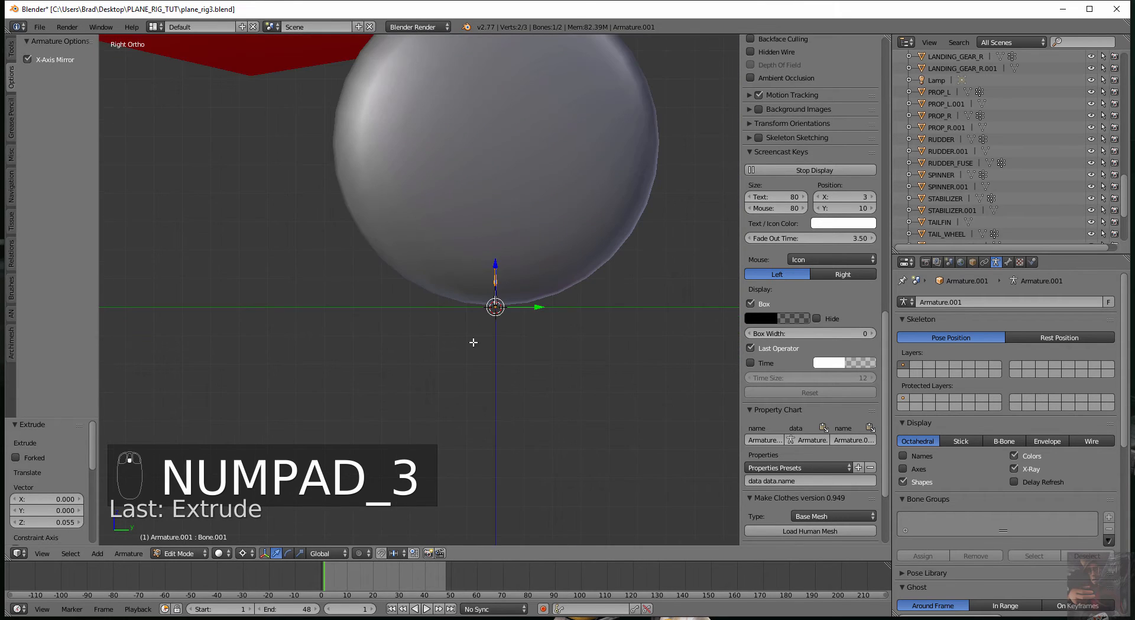
shift+middle_drag(474, 343, 357, 414)
scroll(357, 413, down, 3)
scroll(357, 413, up, 2)
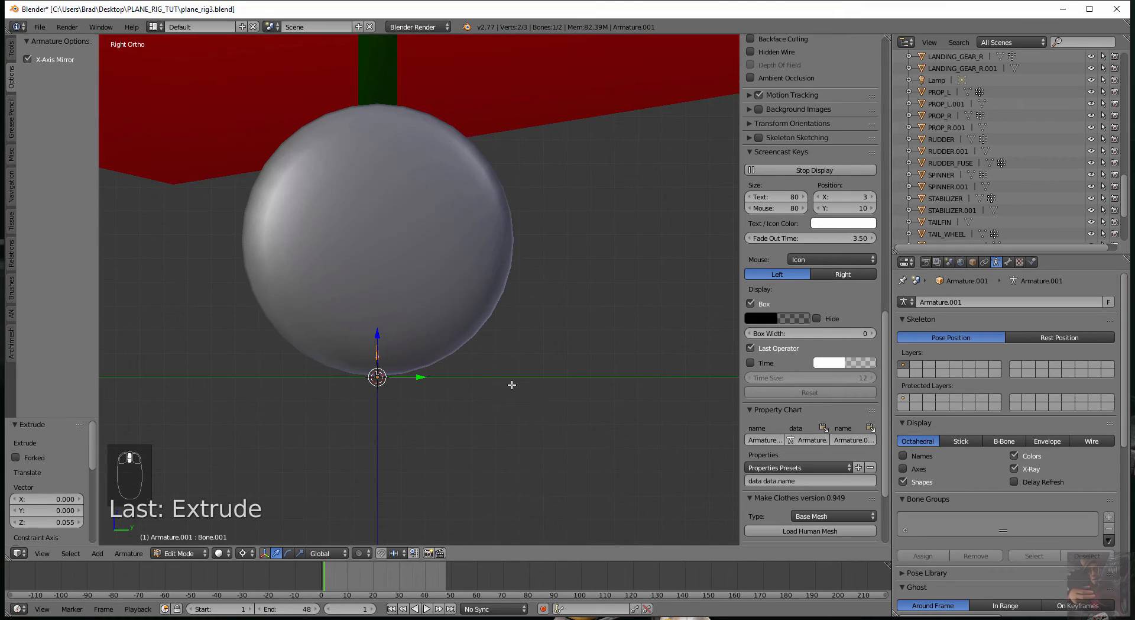
click(1008, 262)
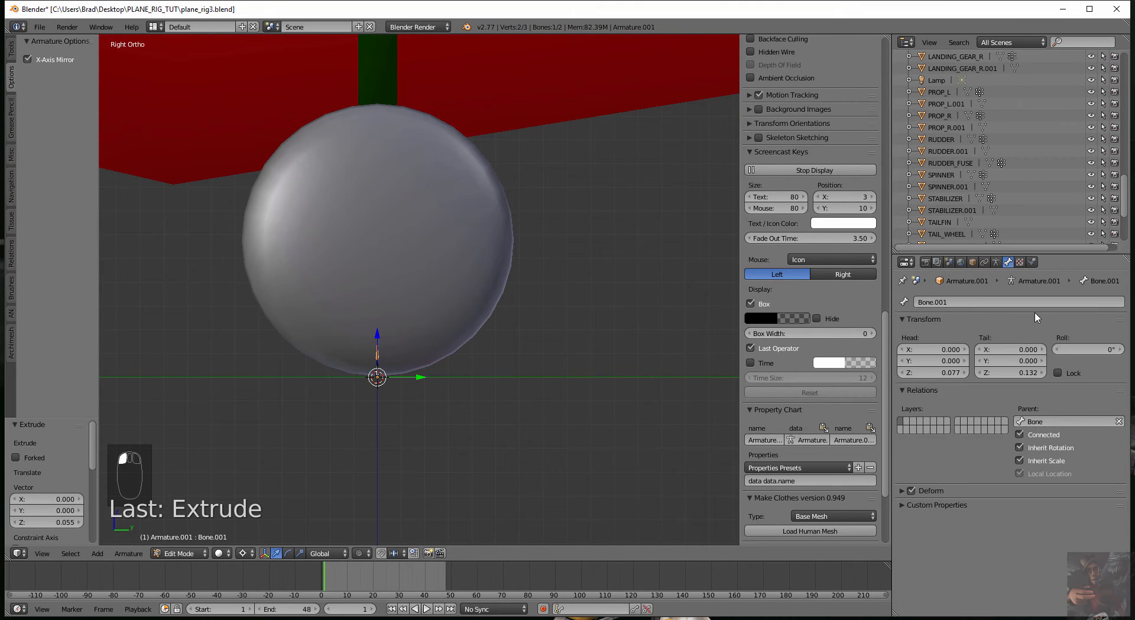
click(950, 302)
text(fuse)
key(BackSpace)
key(BackSpace)
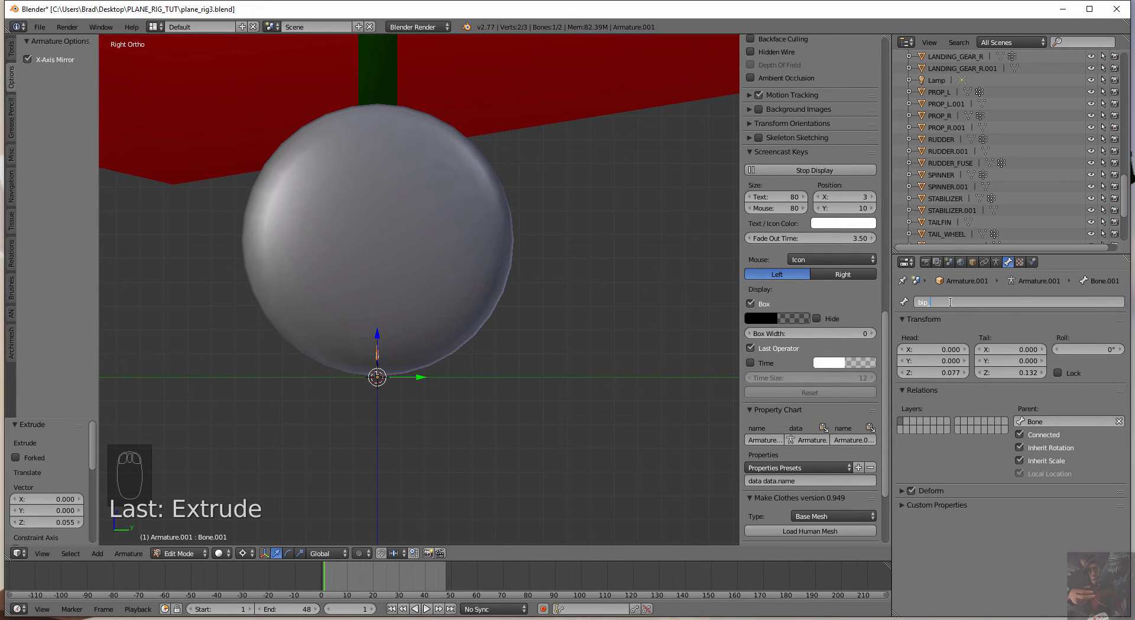
text(_fus)
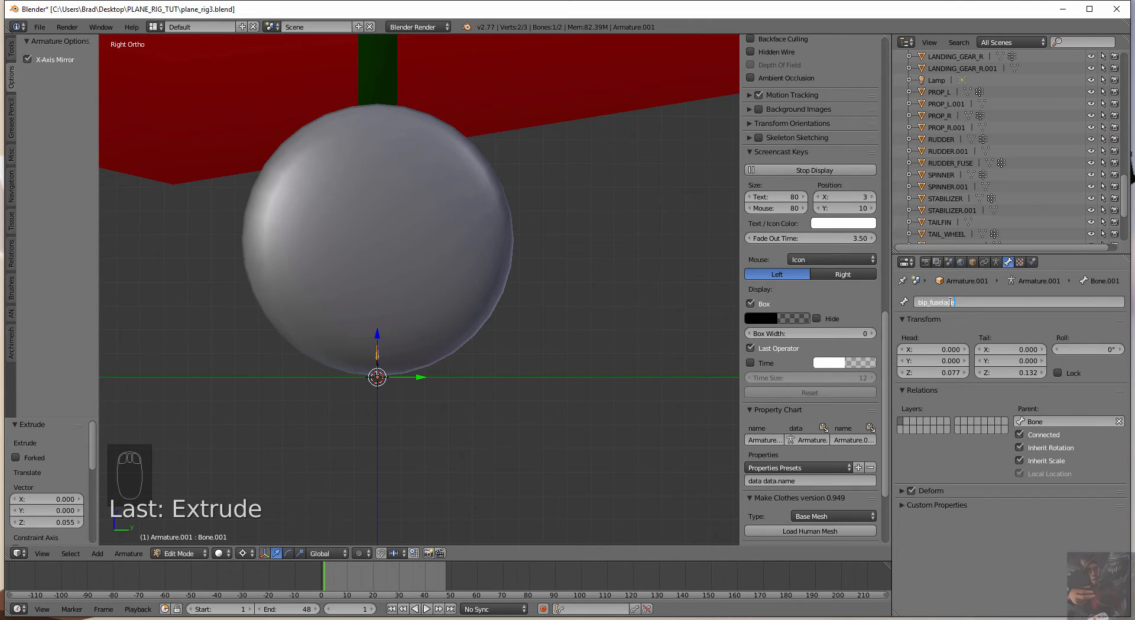
text(elage)
key(Return)
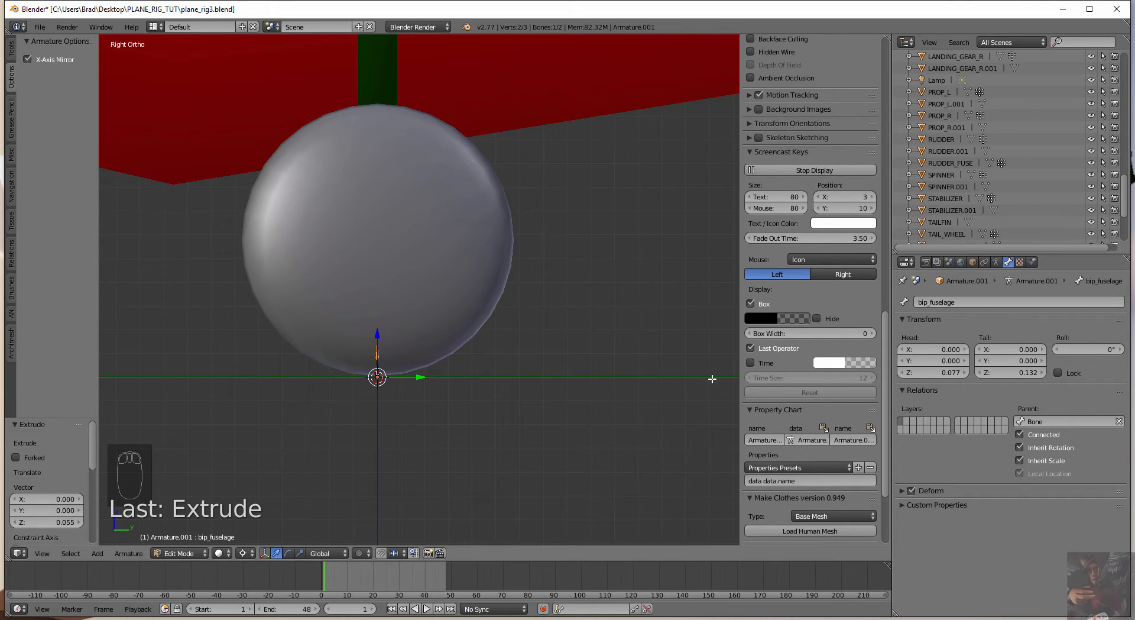
Disconnect the bip_fuselage bone from its parent and move it about 1.201 up along the global Z axis
scroll(355, 324, down, 5)
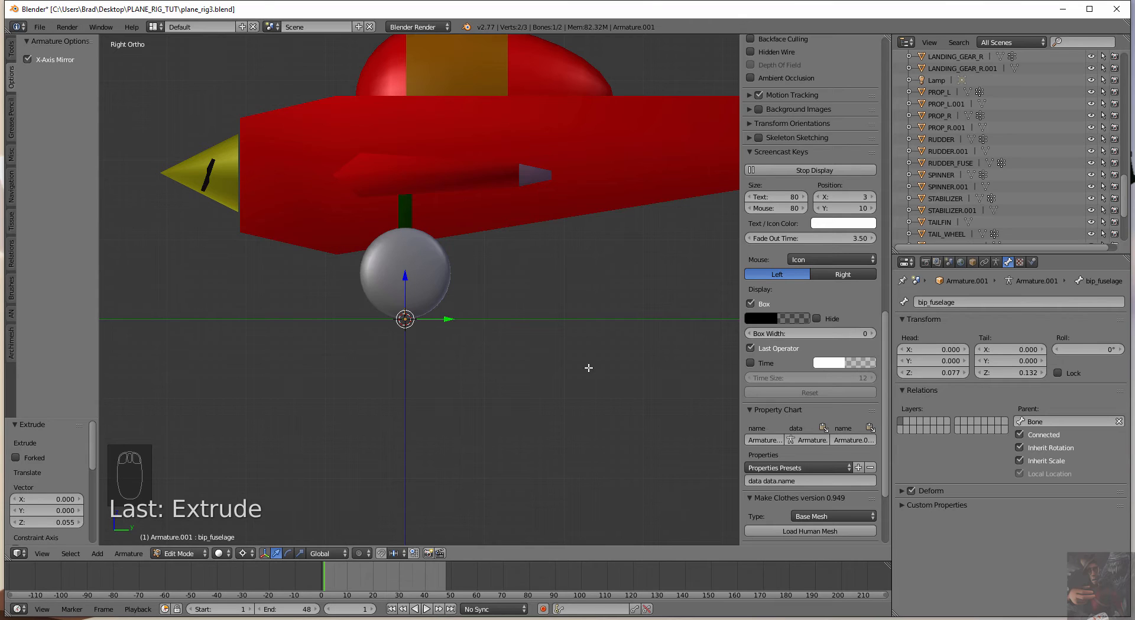
scroll(504, 392, up, 6)
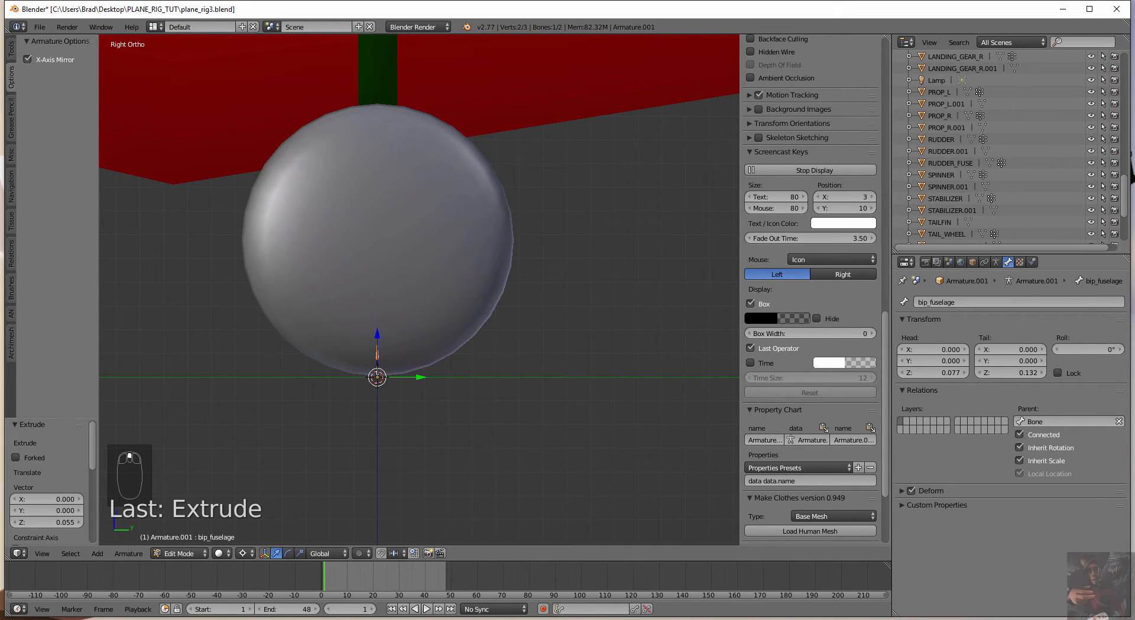
scroll(453, 370, up, 6)
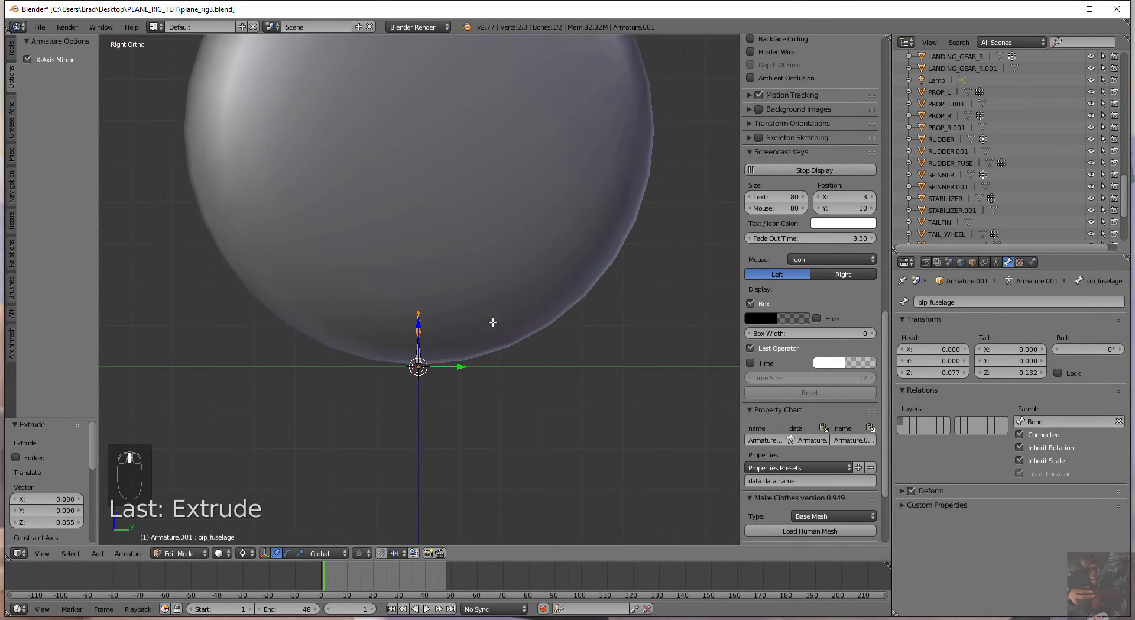
click(1020, 434)
scroll(481, 452, down, 3)
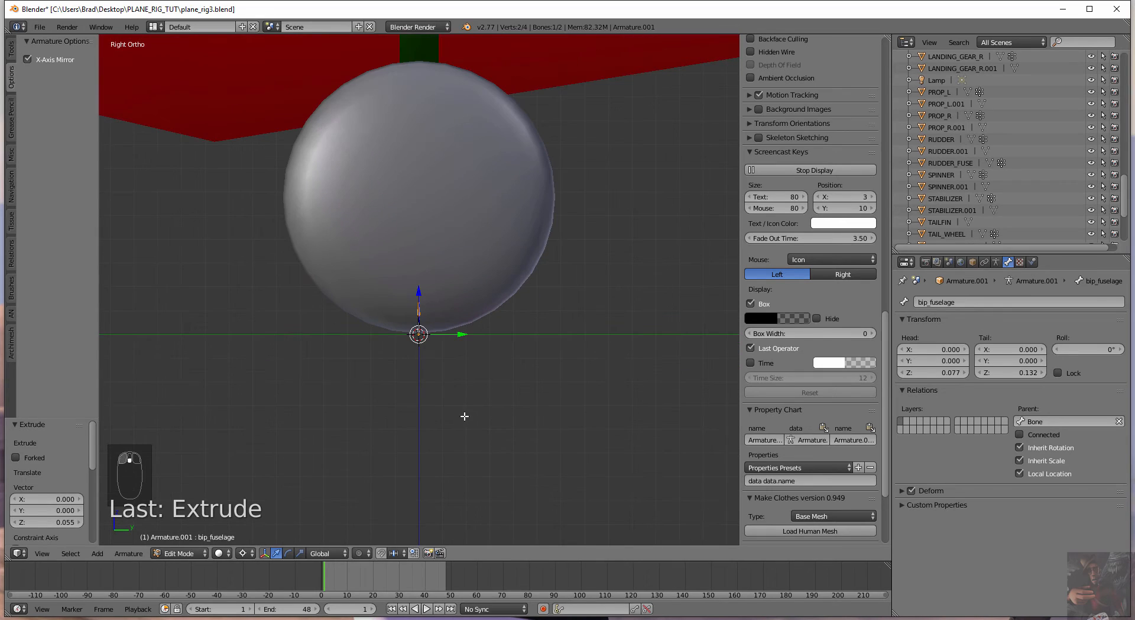
drag(419, 293, 418, 513)
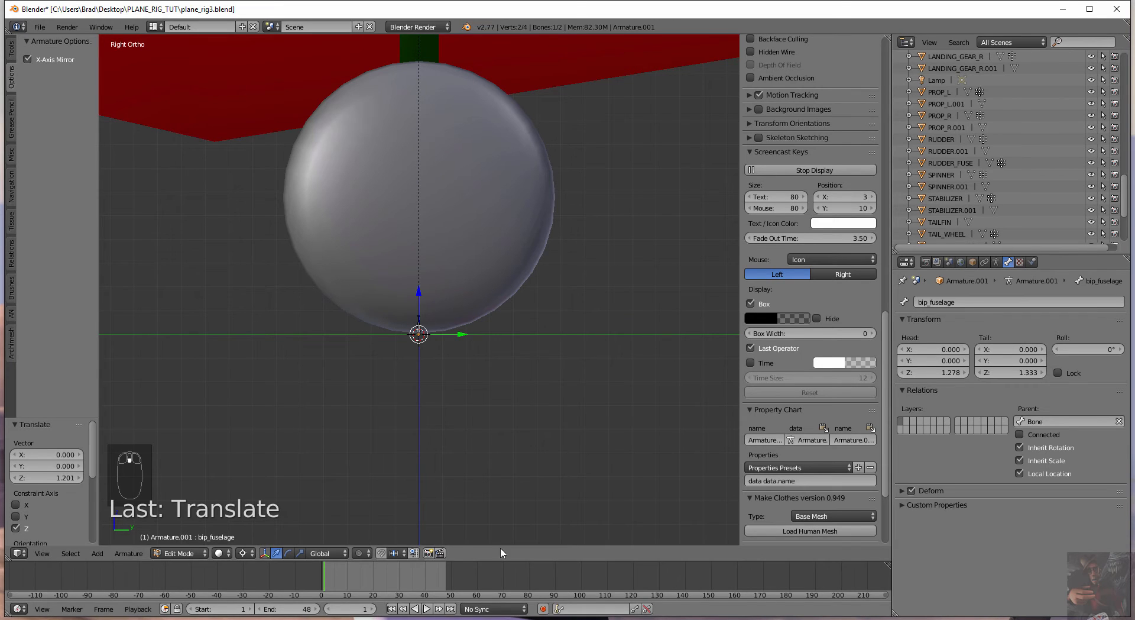
Move the bip_fuselage bone to the front part of the wing, about -0.413 along Y and 0.527 along Z
scroll(438, 432, down, 5)
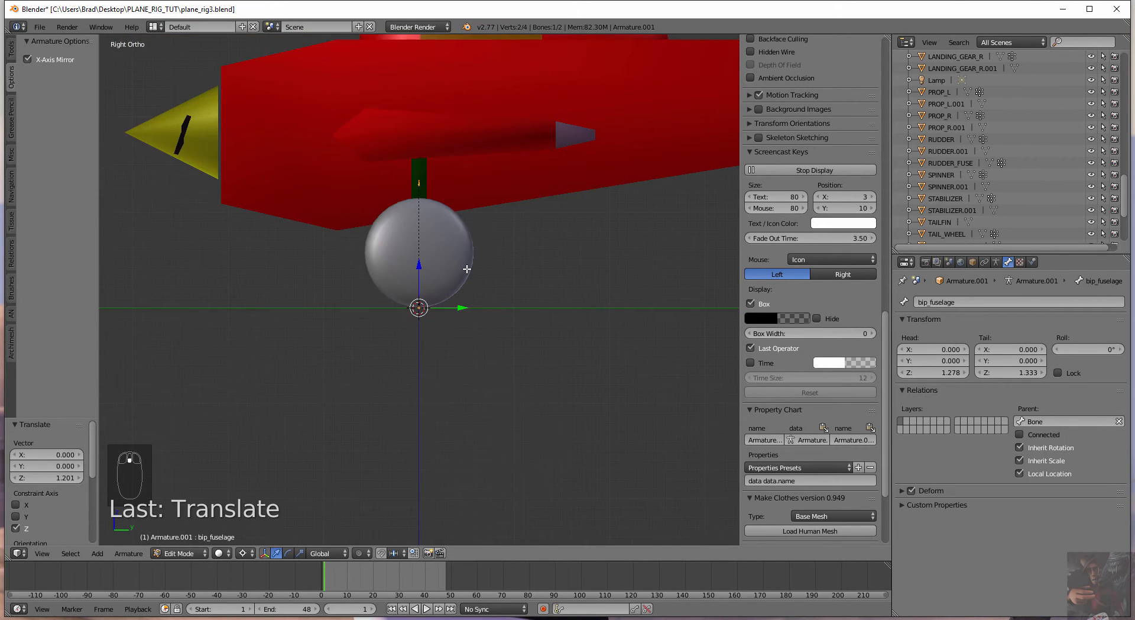
shift+middle_drag(466, 269, 446, 435)
scroll(441, 427, up, 1)
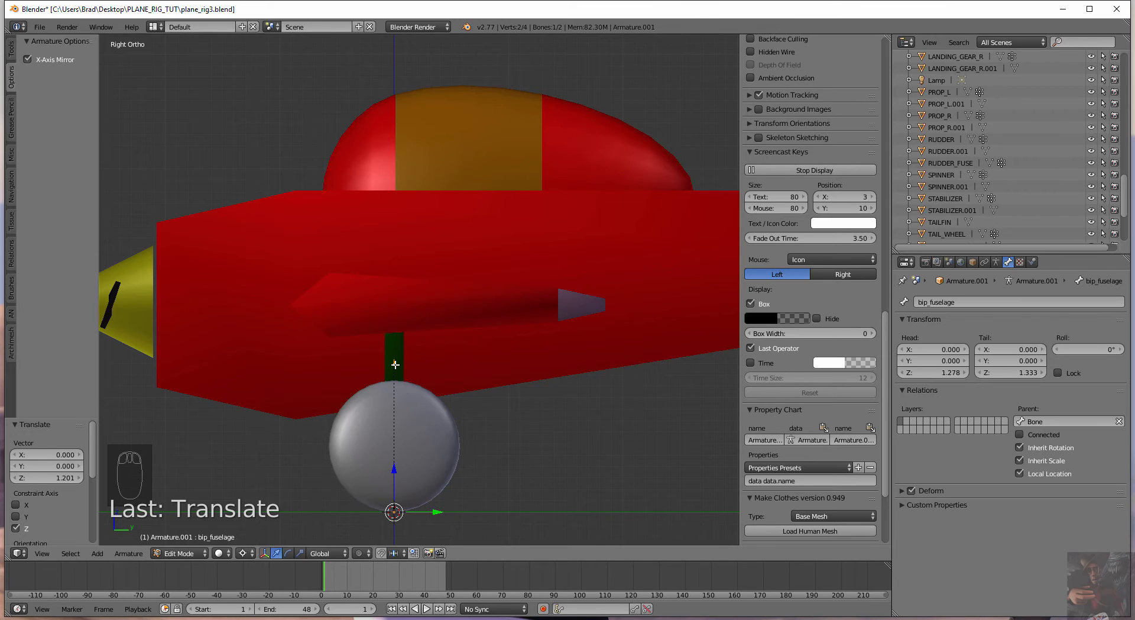
key(g)
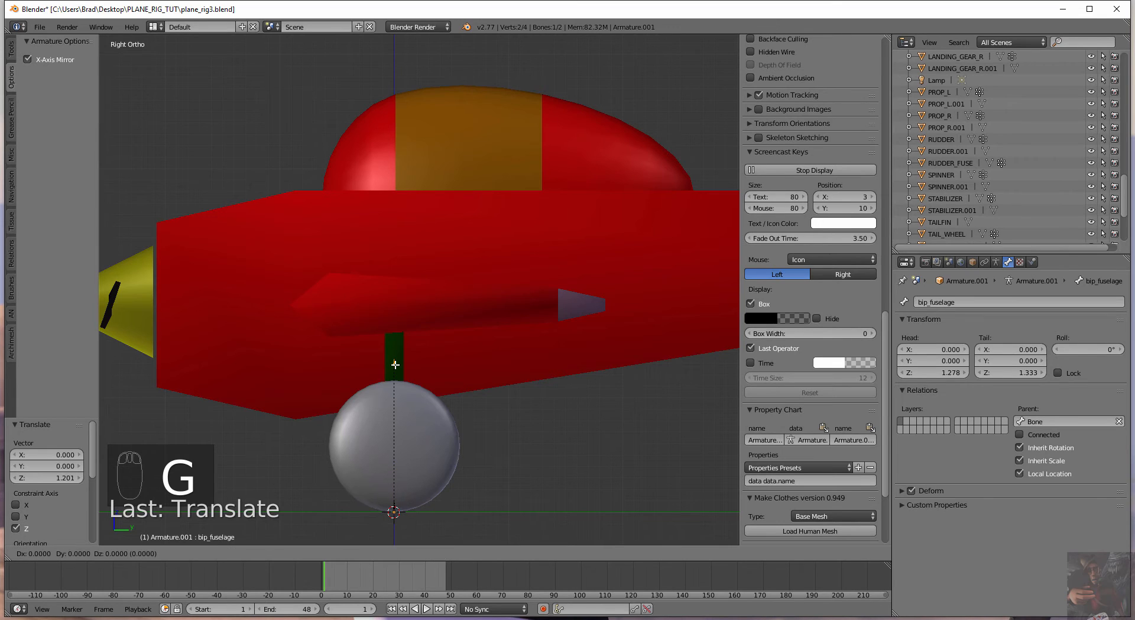
click(348, 304)
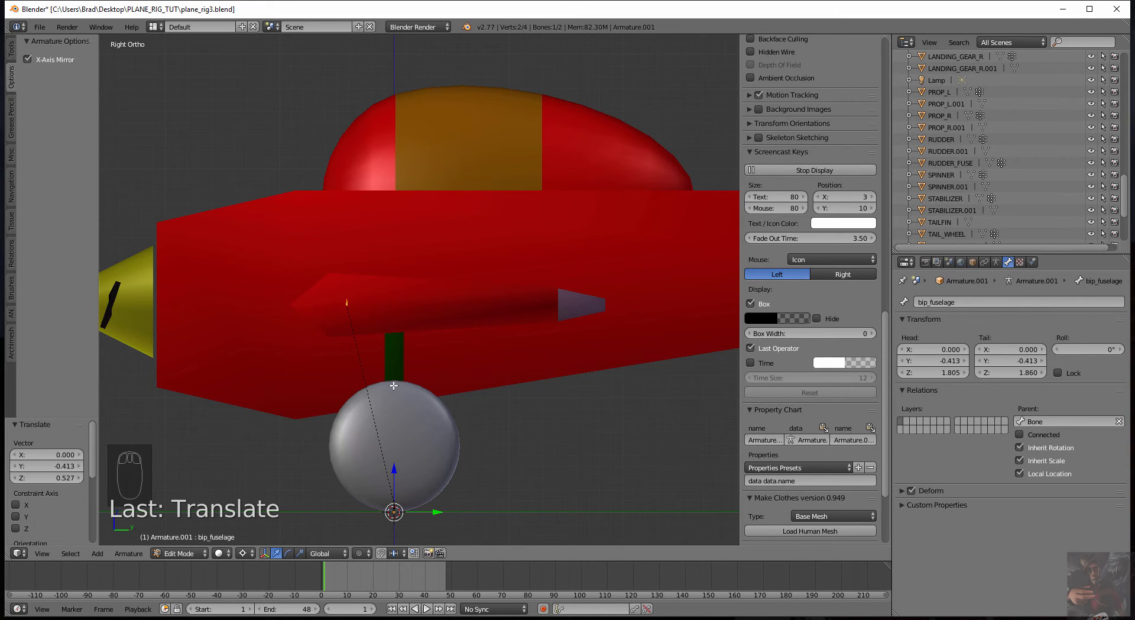
Examine the bip_fuselage bone's placement relative to the wing and the whole airplane in the side view
scroll(394, 385, down, 4)
scroll(329, 387, up, 7)
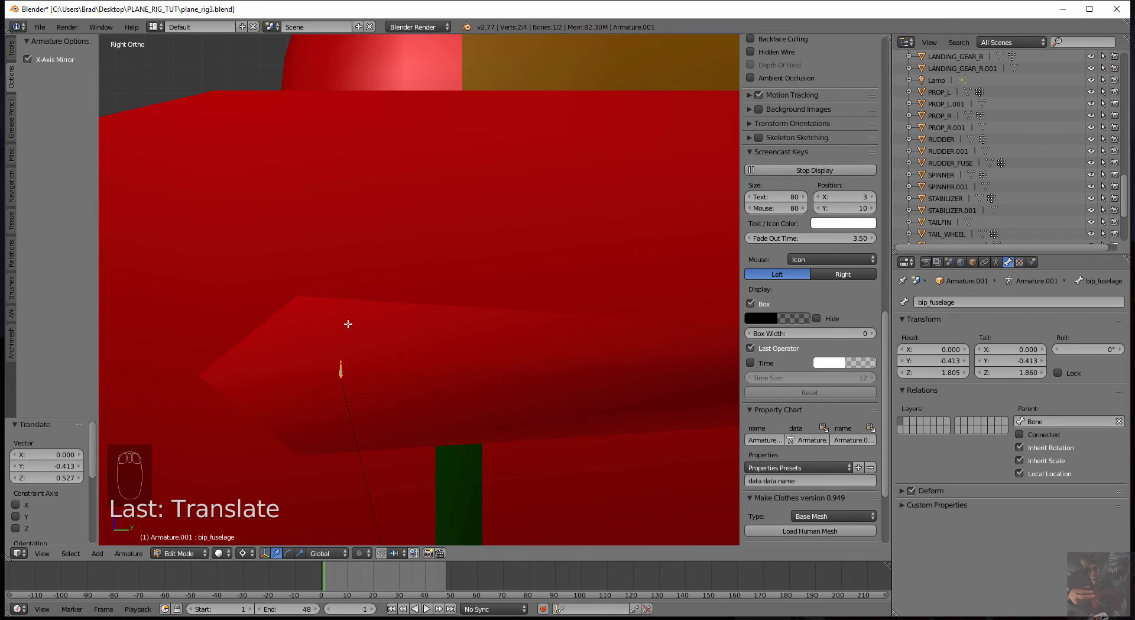
scroll(348, 324, down, 8)
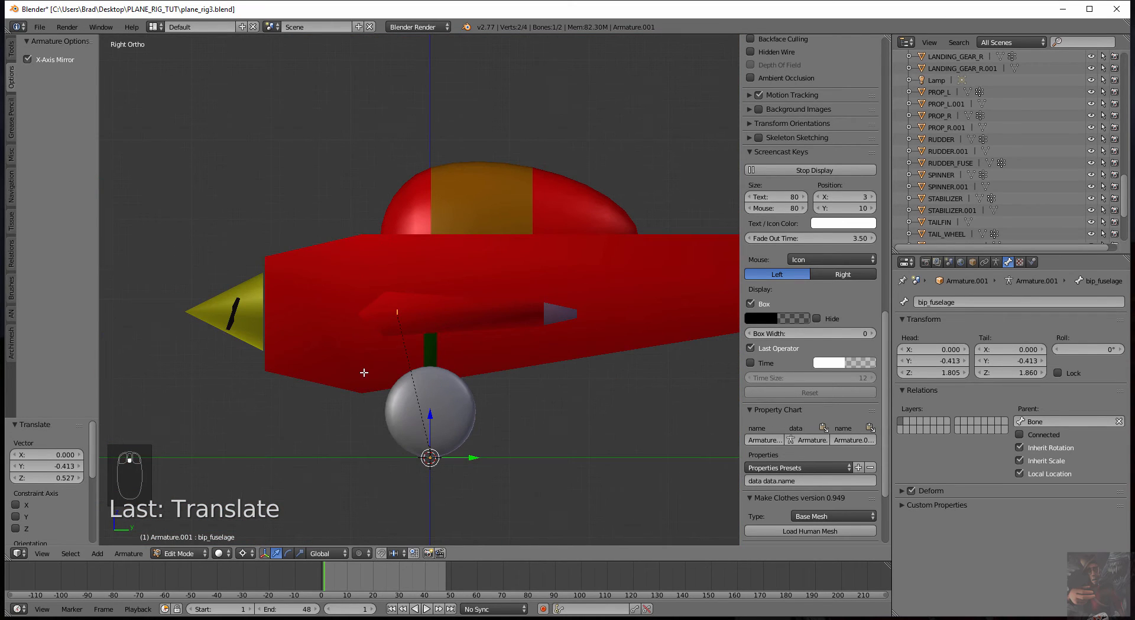
shift+middle_drag(364, 372, 341, 342)
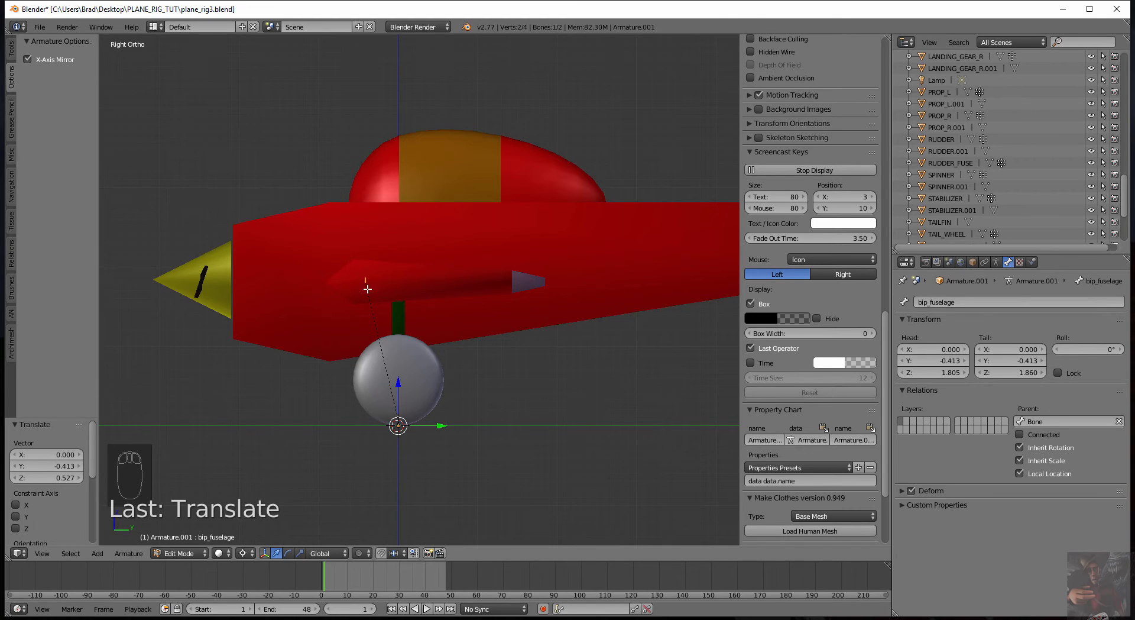
scroll(408, 373, down, 4)
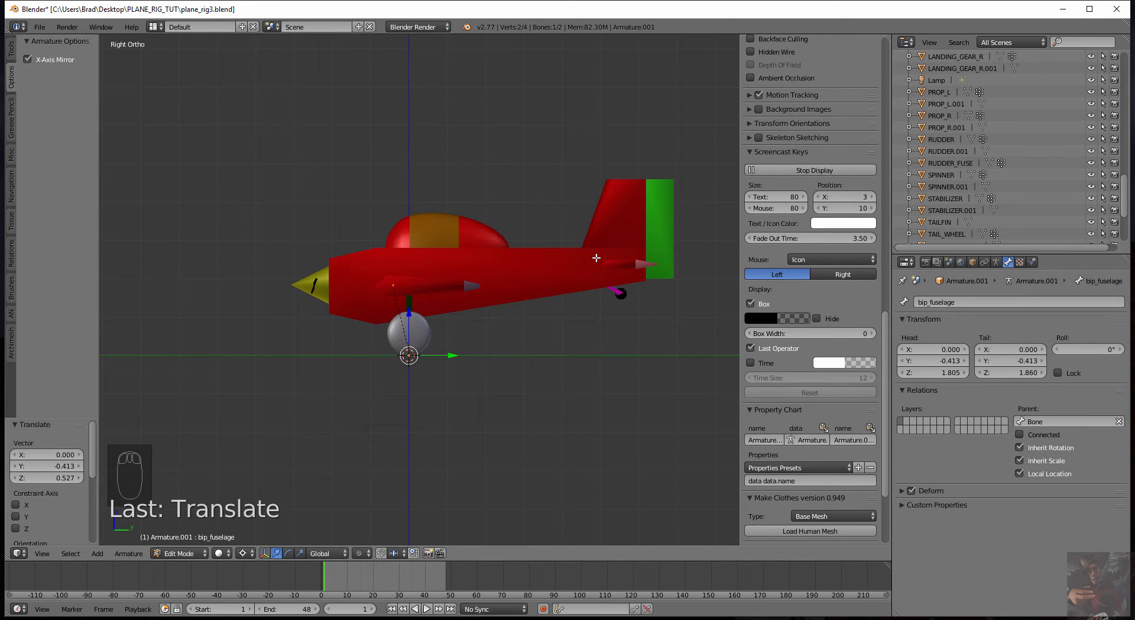
scroll(371, 289, up, 8)
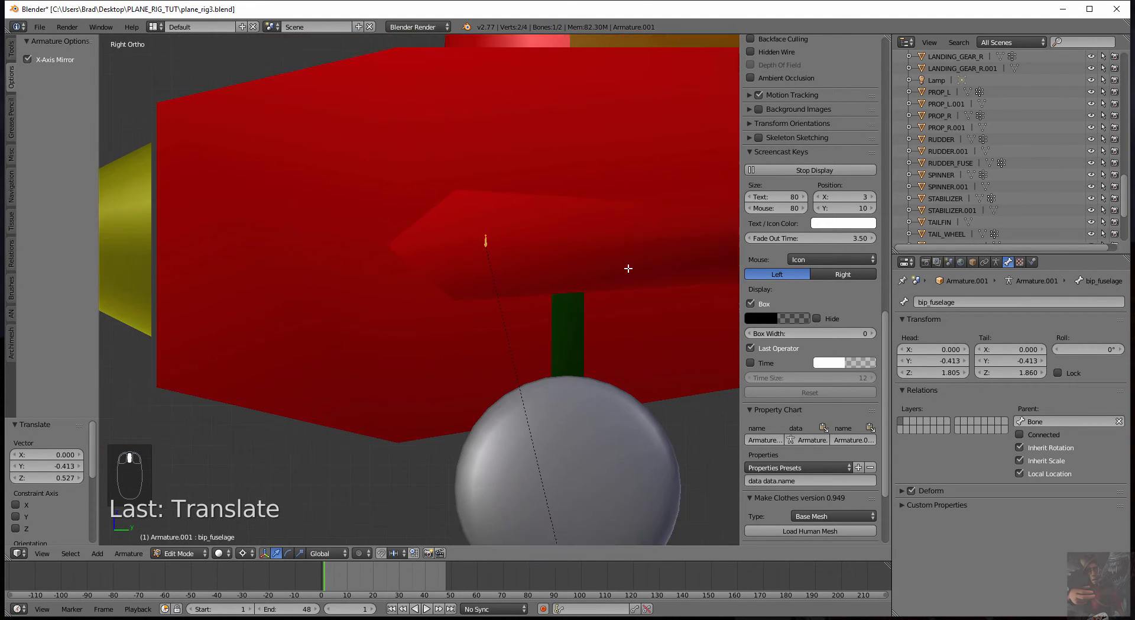
scroll(547, 337, down, 2)
scroll(575, 319, up, 3)
scroll(476, 321, down, 4)
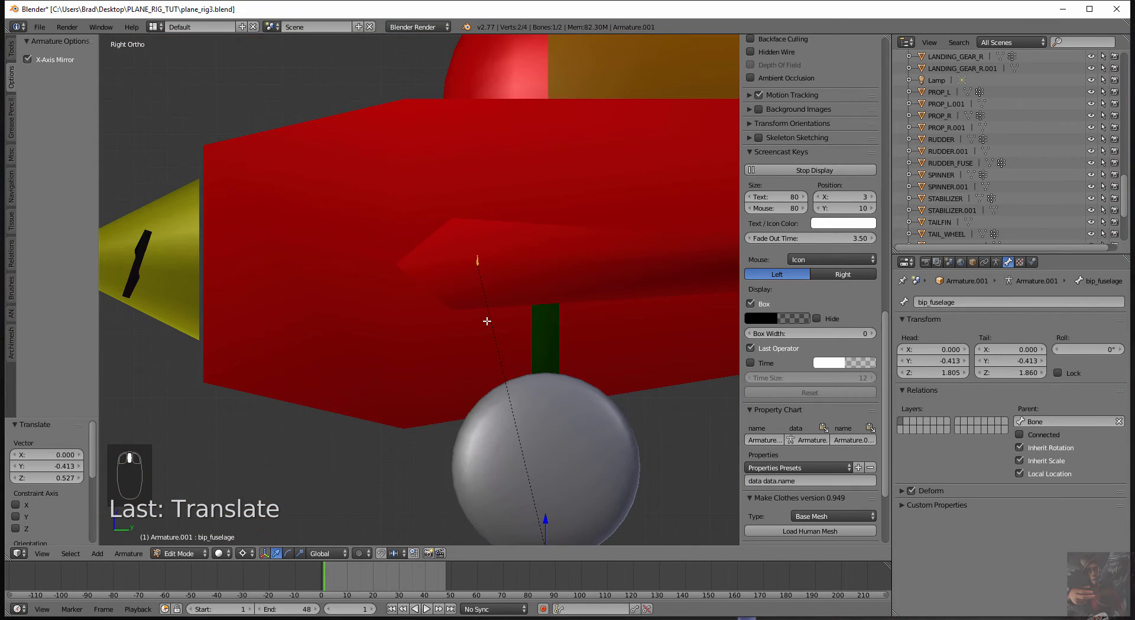
Extrude a new bone about 0.068 straight up along Z from the tip of the bip_fuselage bone
key(KP_3)
key(e)
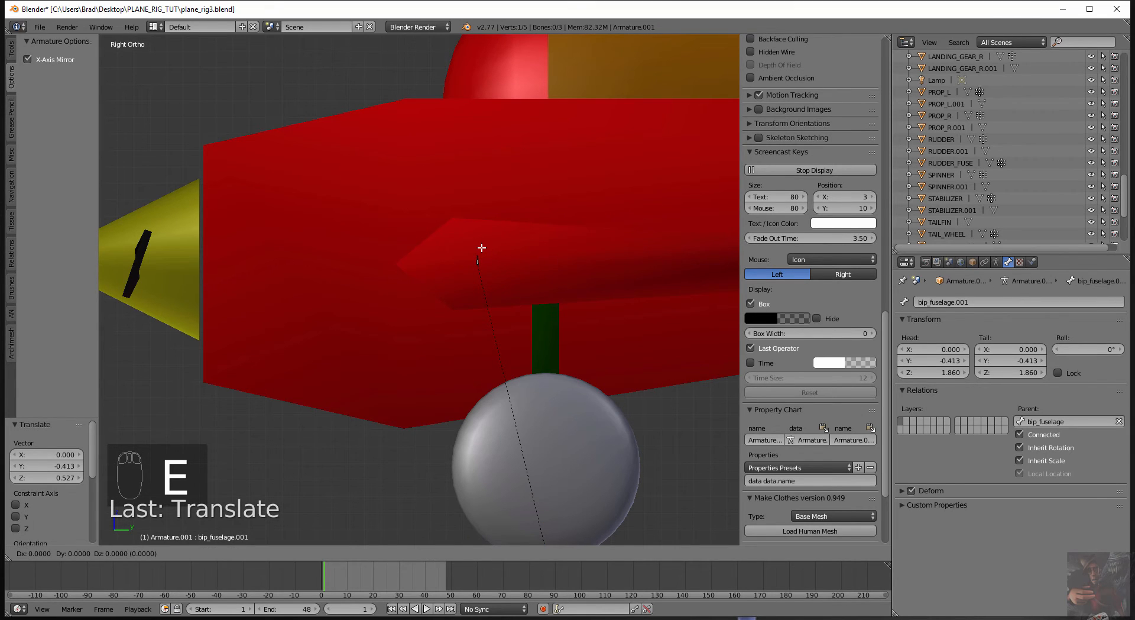
key(z)
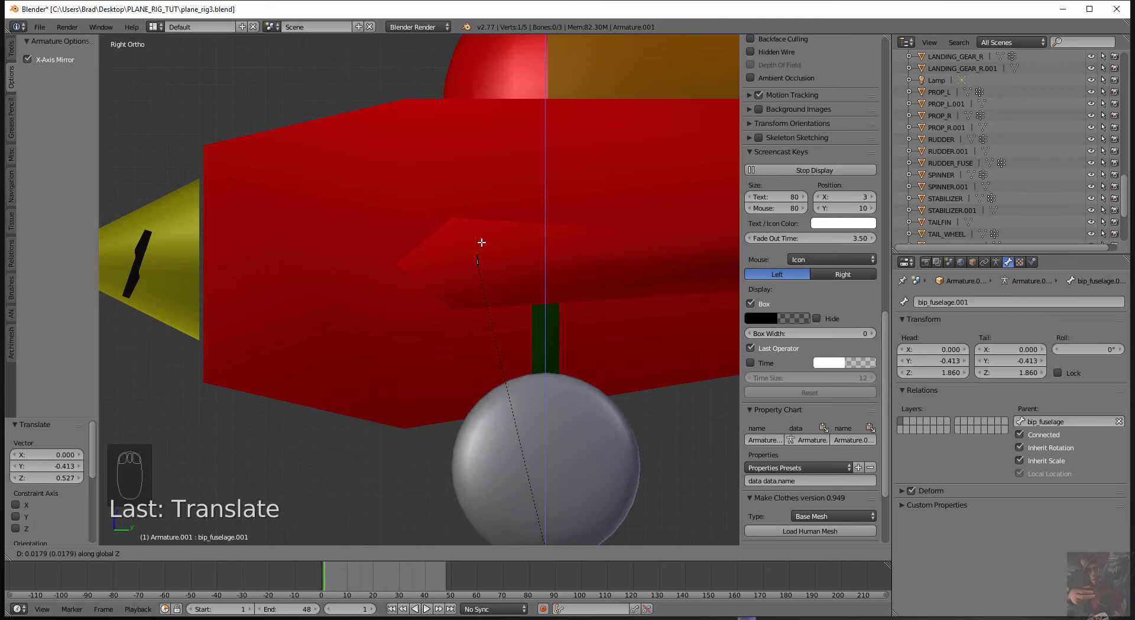
click(484, 236)
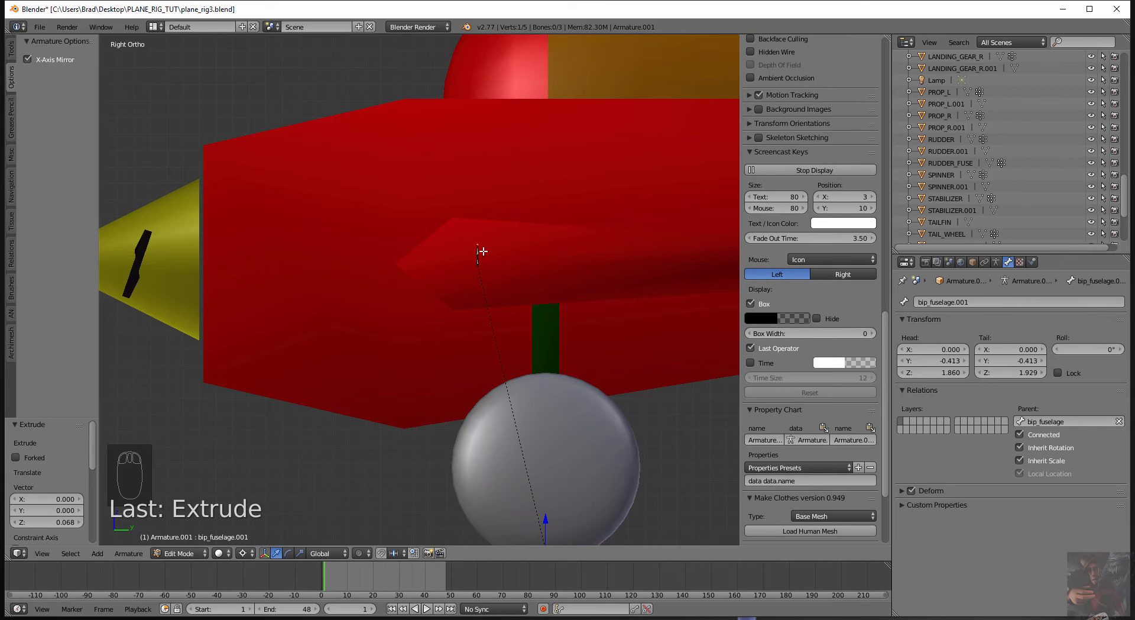
Use the 3D Cursor as pivot, snapped to the joint at bip_fuselage's tip, and select the bone above it
click(478, 249)
key(KP_Decimal)
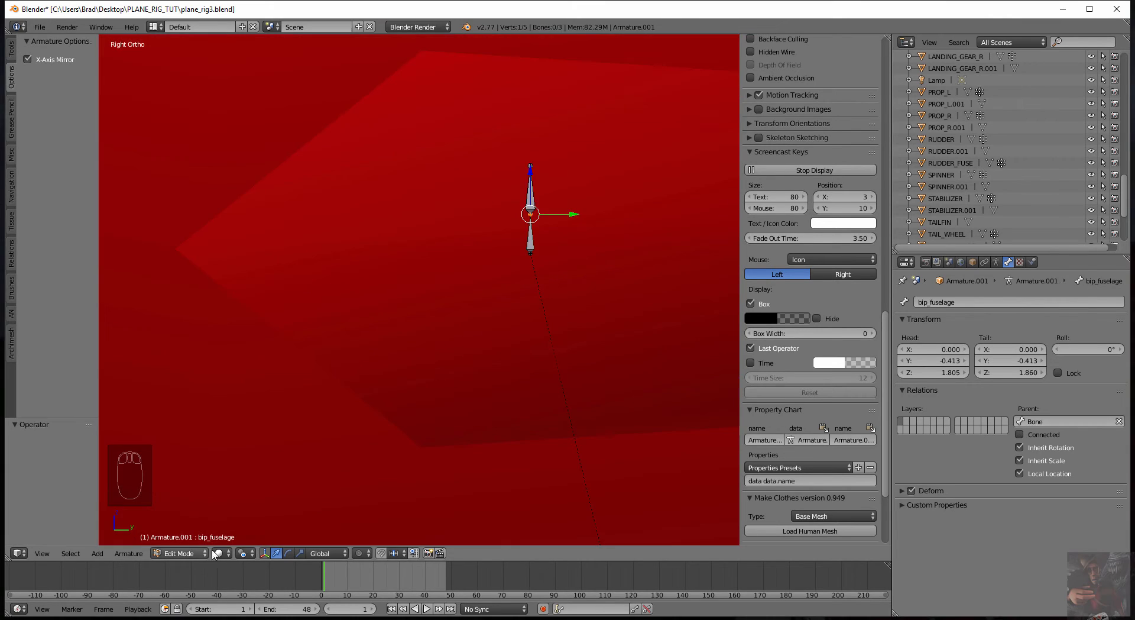
click(253, 552)
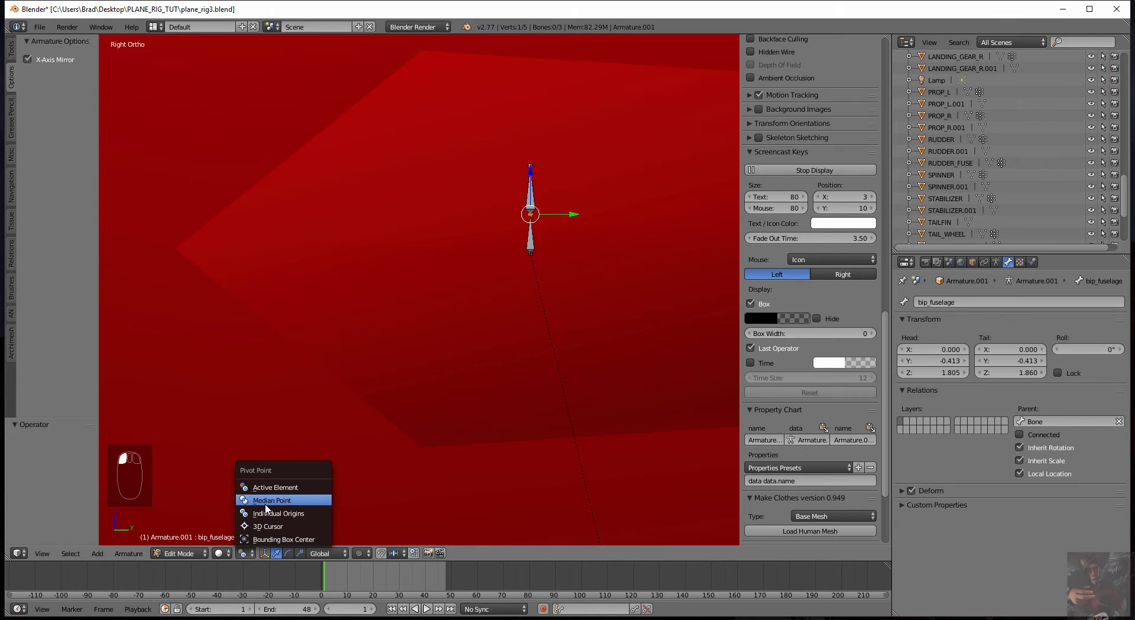
click(271, 524)
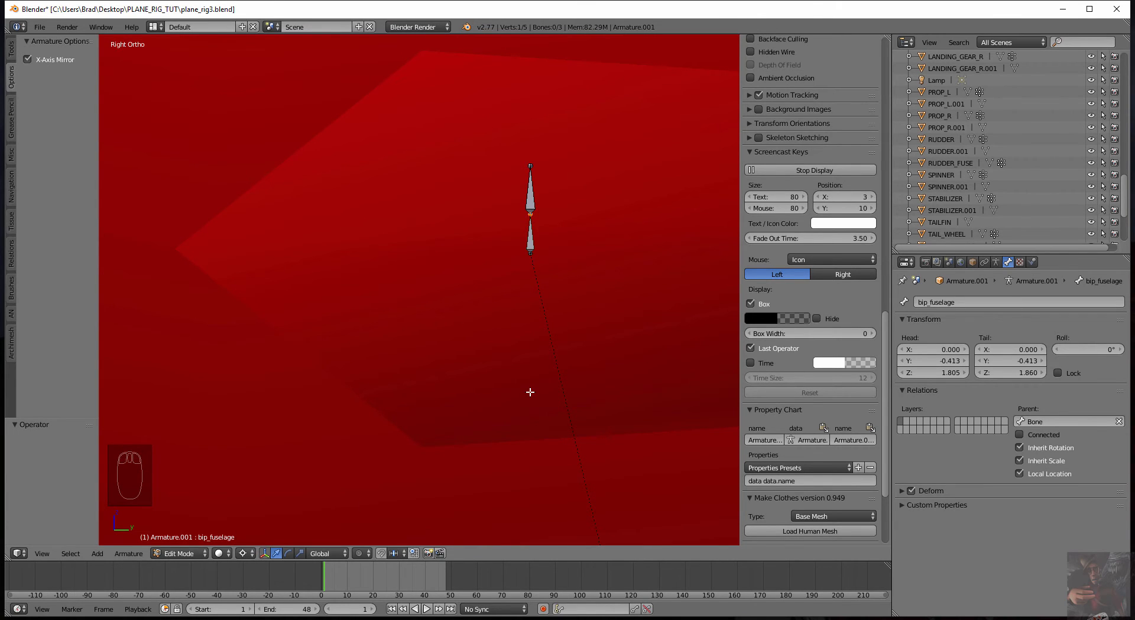
key(shift+s)
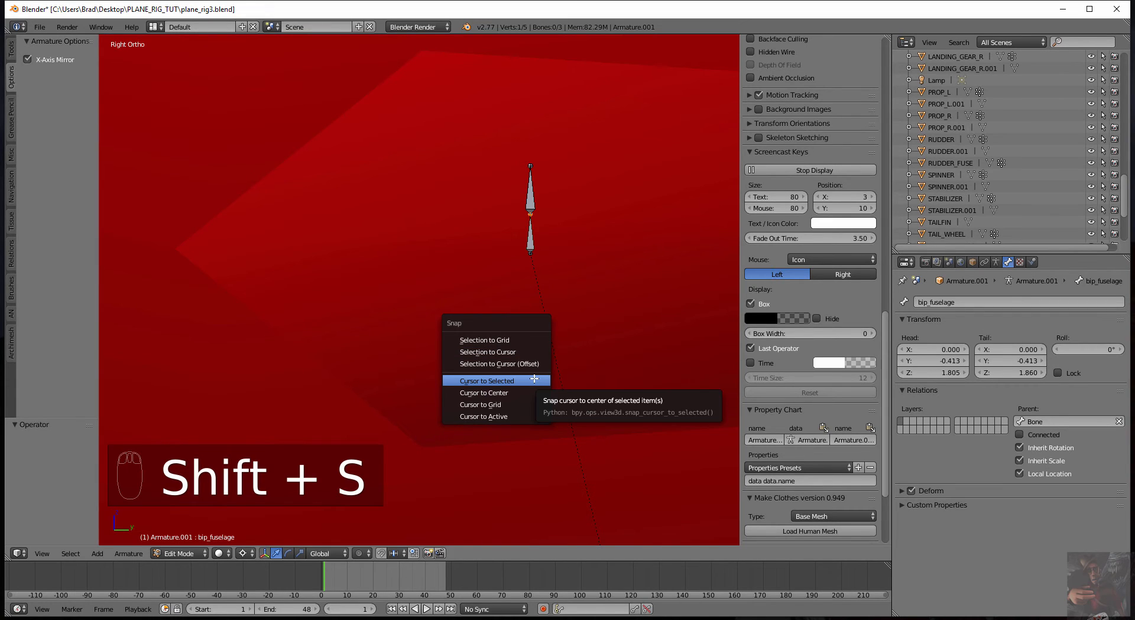
click(520, 382)
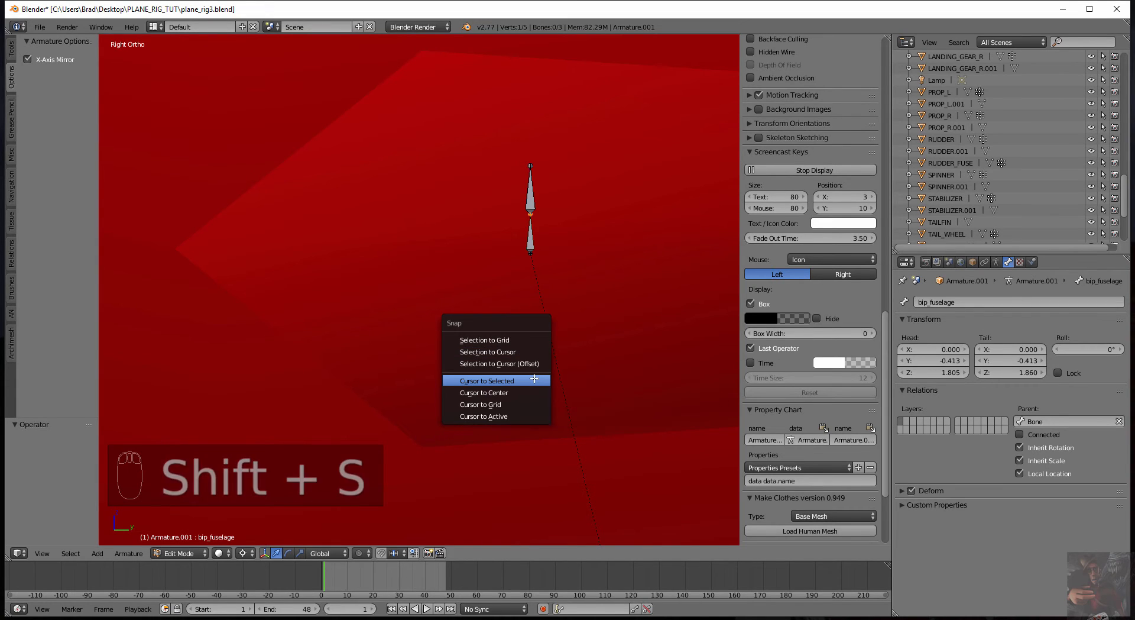
right_click(532, 193)
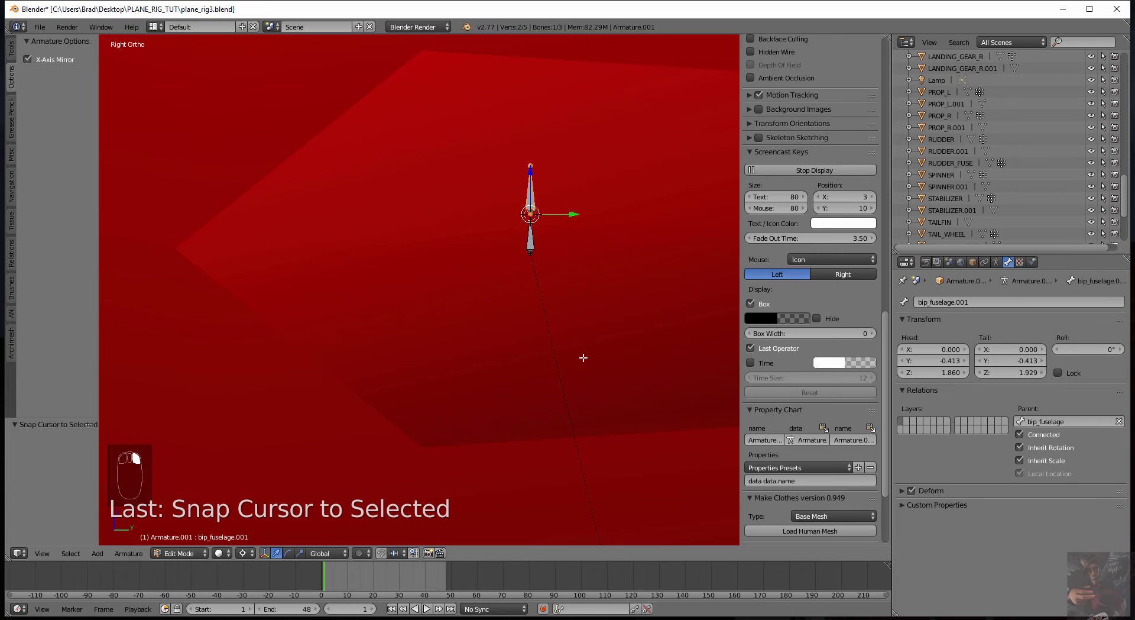
key(r)
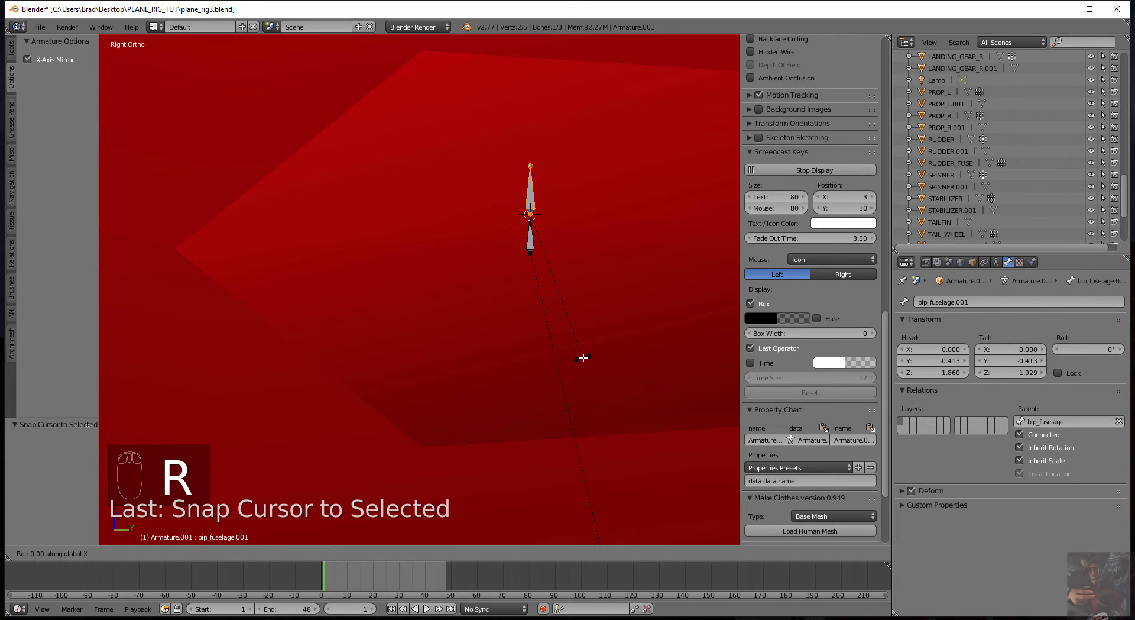
text(-90)
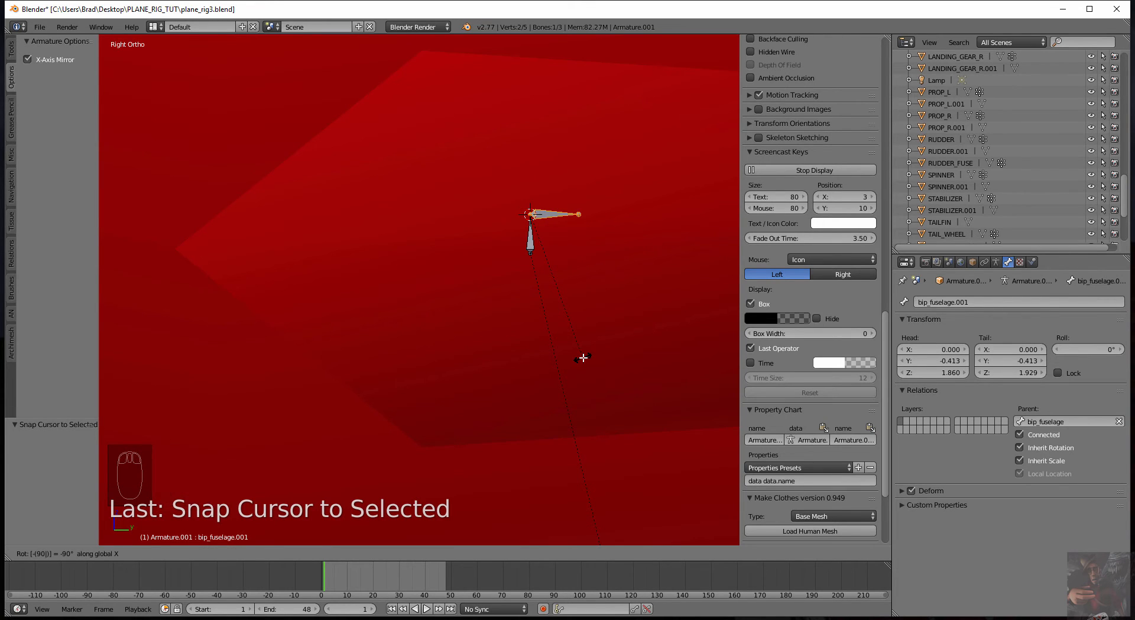
key(Escape)
Rotate the bone above bip_fuselage 90° about the global X axis so it points toward the airplane's nose
text(r)
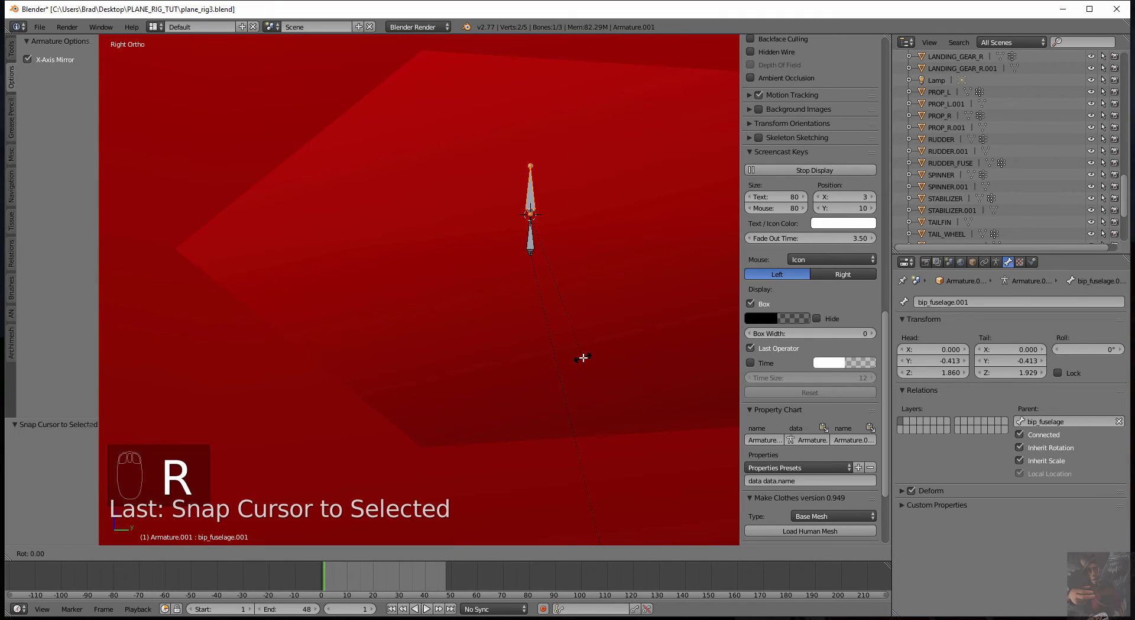
text(90)
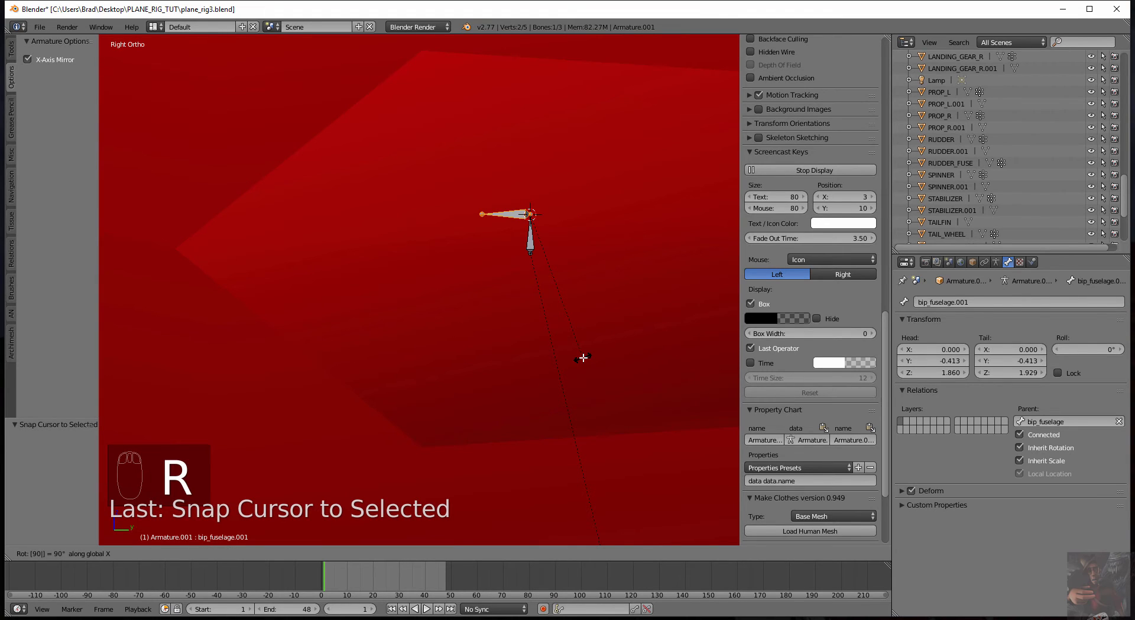
key(Return)
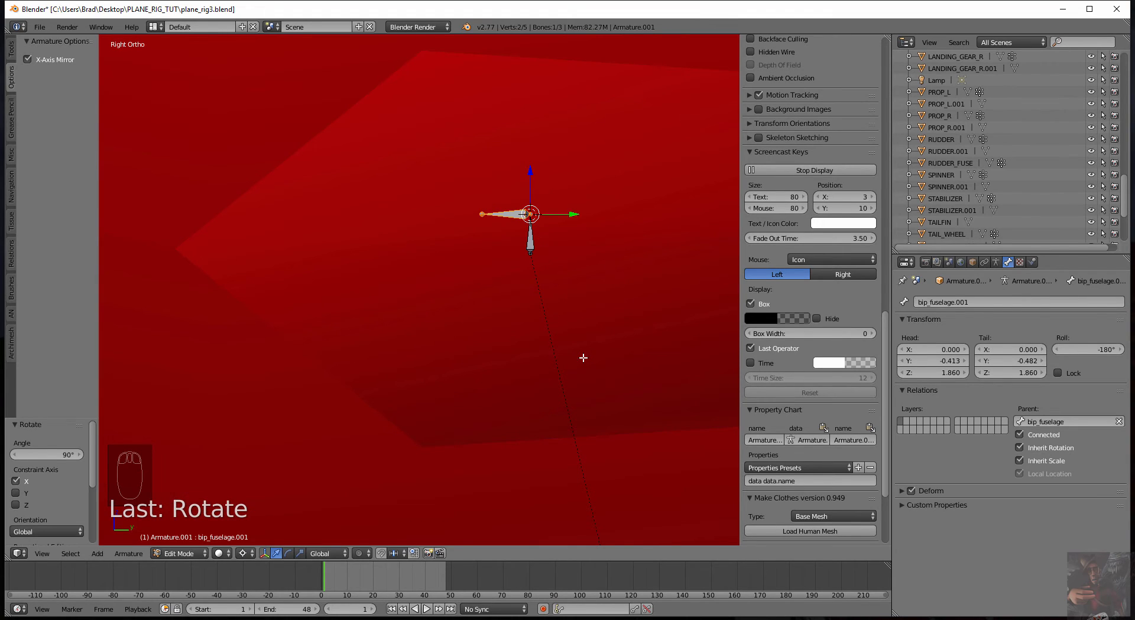
Disconnect the forward-pointing bone from its parent bip_fuselage and move it about -1.7 along Y to the spinner
scroll(553, 259, up, 6)
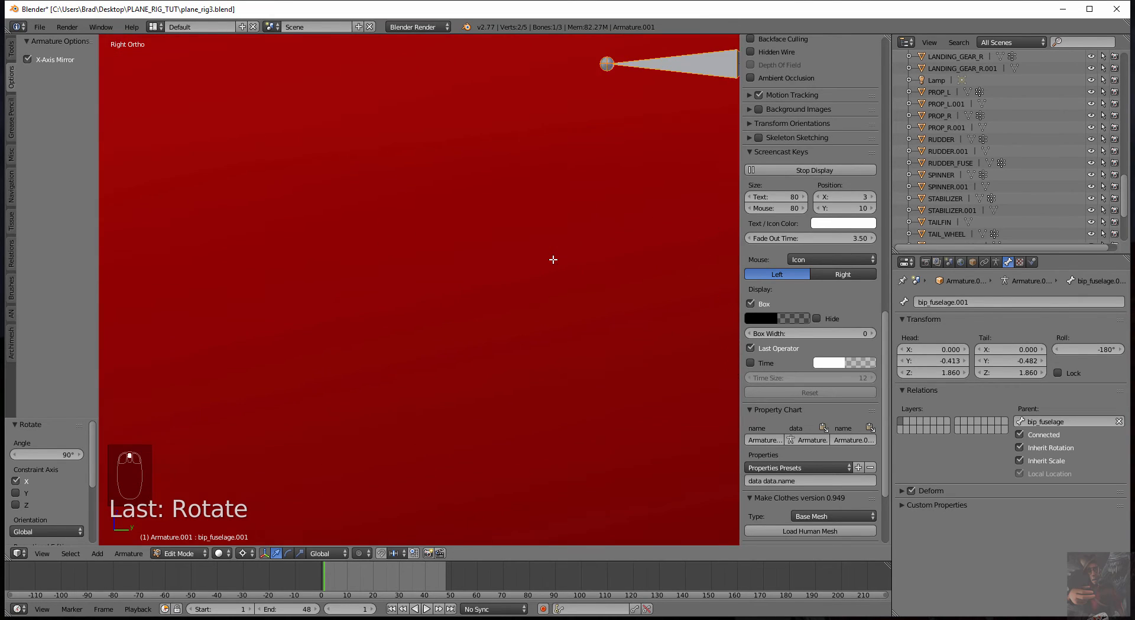
scroll(552, 259, down, 3)
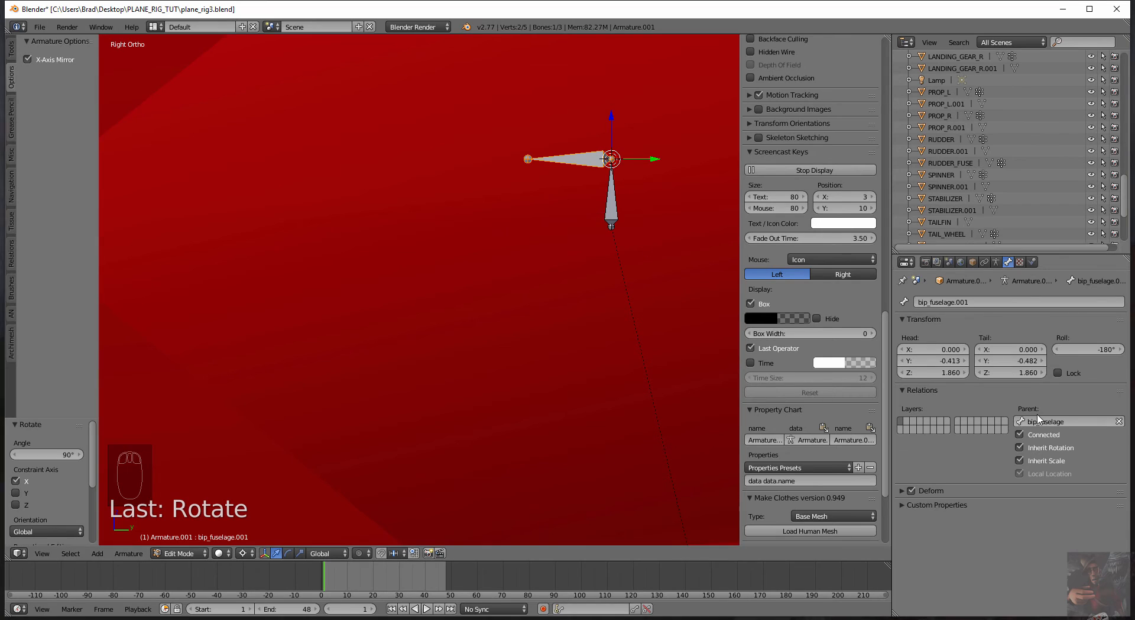
scroll(648, 186, down, 4)
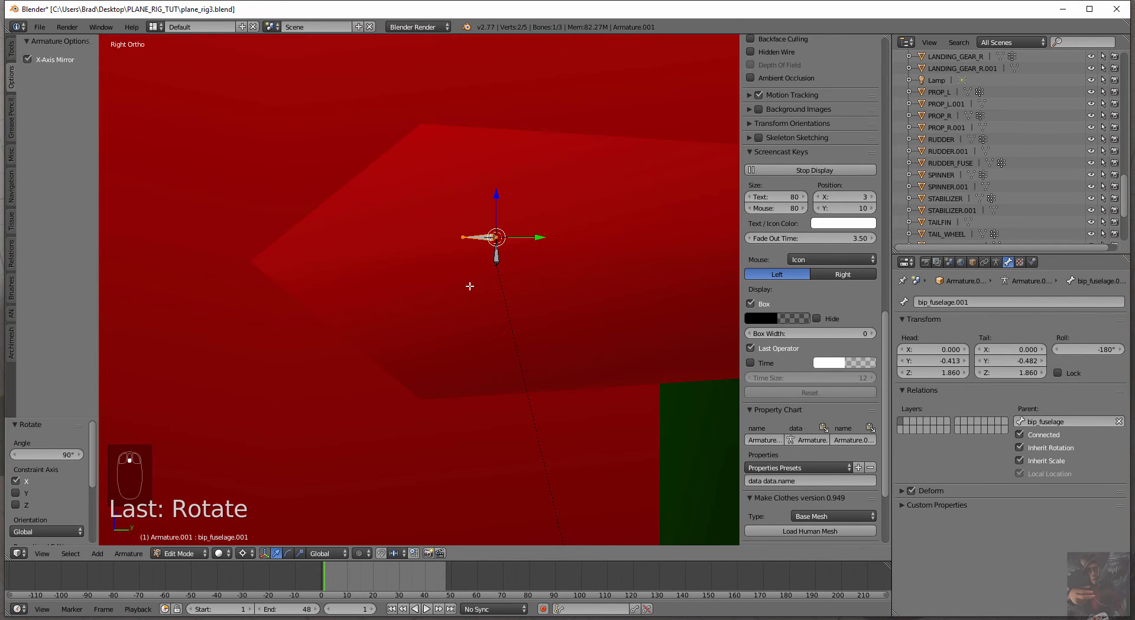
scroll(470, 289, down, 5)
shift+middle_drag(460, 316, 516, 300)
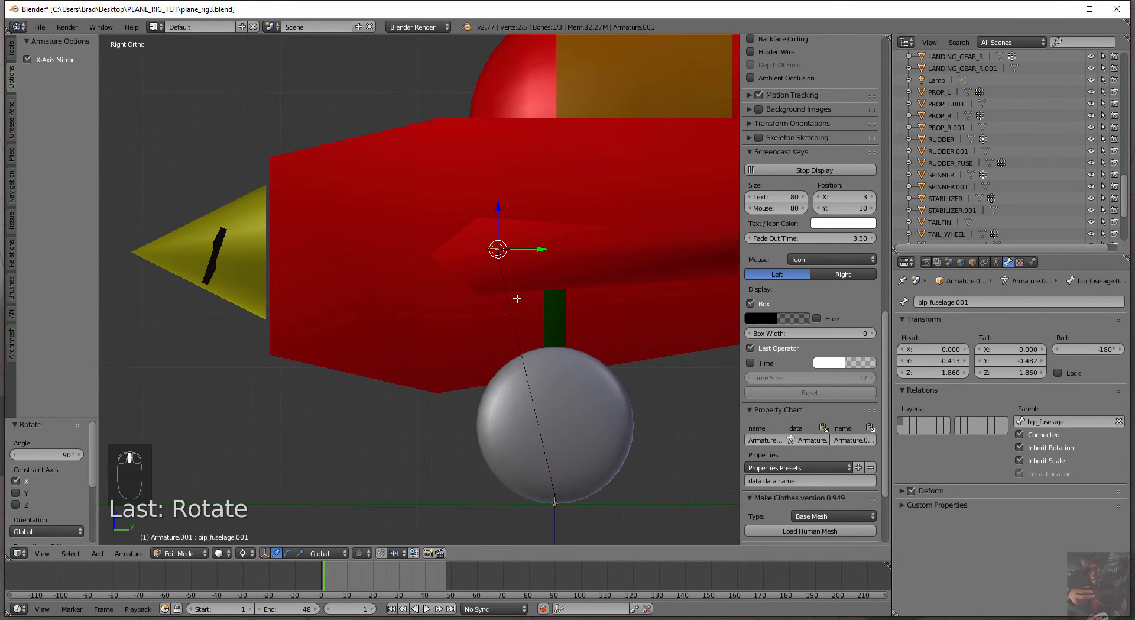
scroll(517, 300, up, 7)
shift+middle_drag(659, 188, 492, 240)
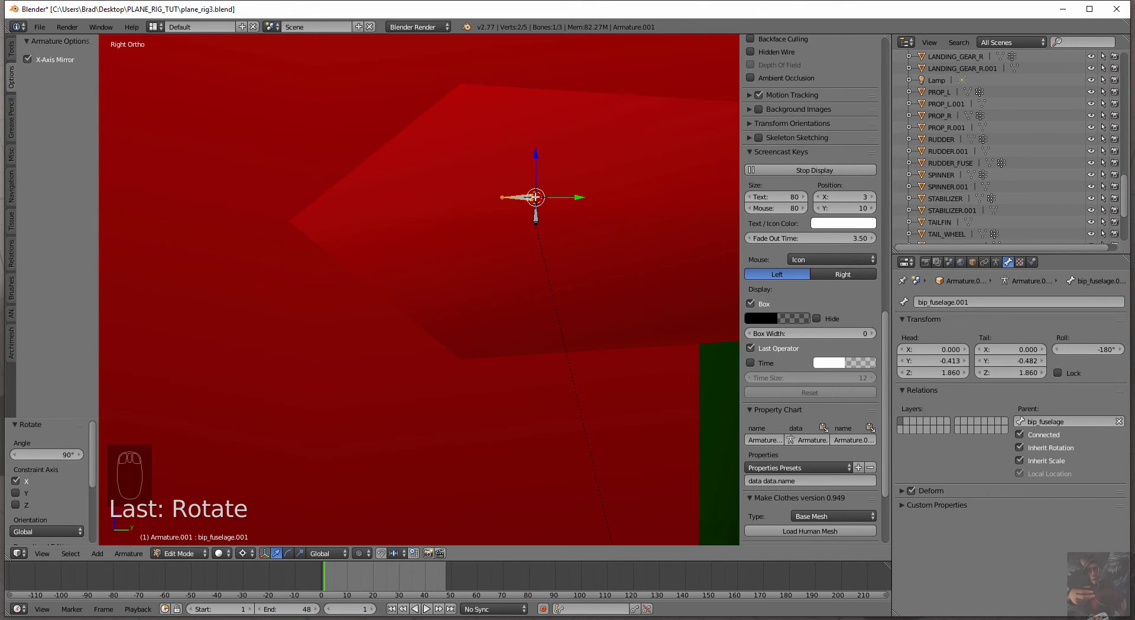
scroll(519, 292, down, 2)
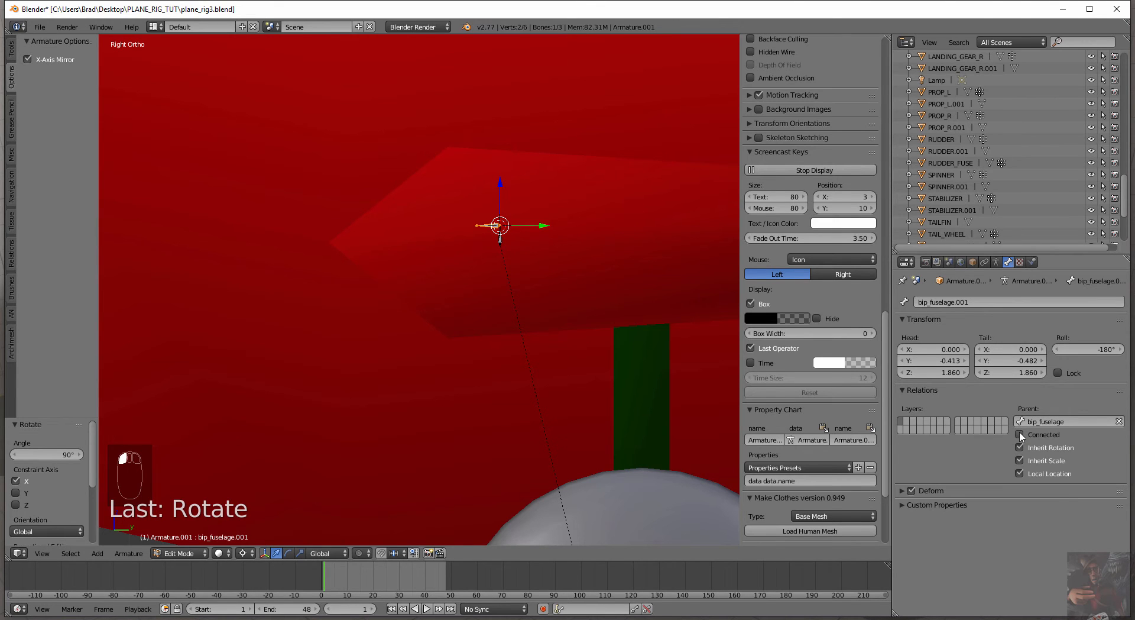
scroll(524, 261, down, 5)
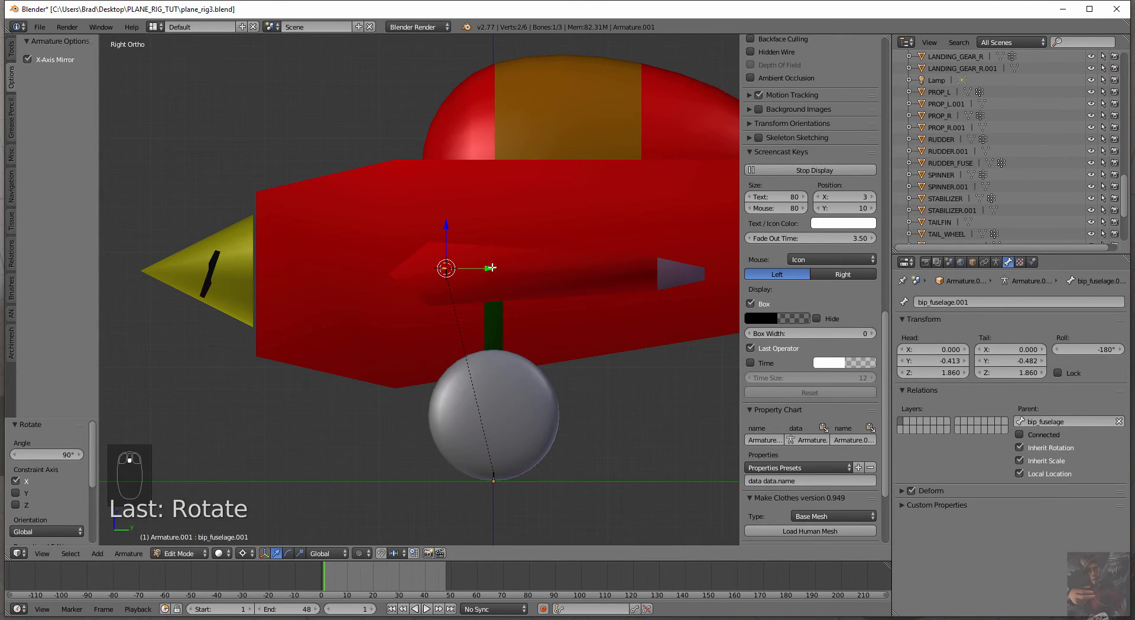
drag(492, 268, 298, 268)
scroll(327, 350, down, 5)
scroll(326, 350, up, 7)
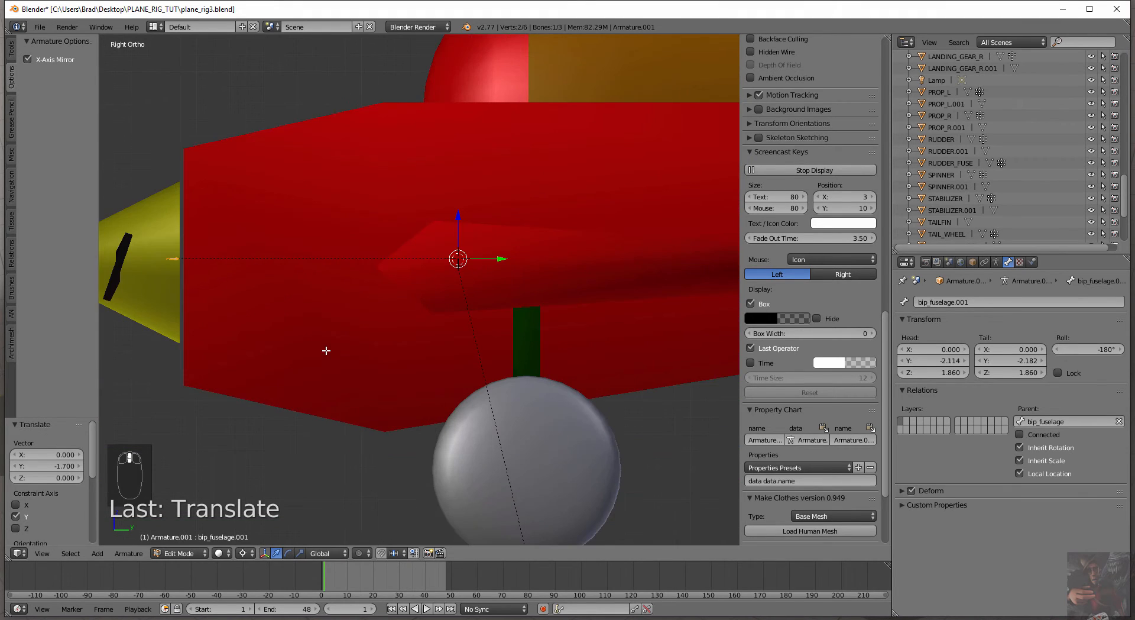
Extrude another bone about 0.072 straight up along Z from the tip of bip_fuselage
shift+middle_drag(331, 352, 735, 320)
scroll(746, 319, down, 5)
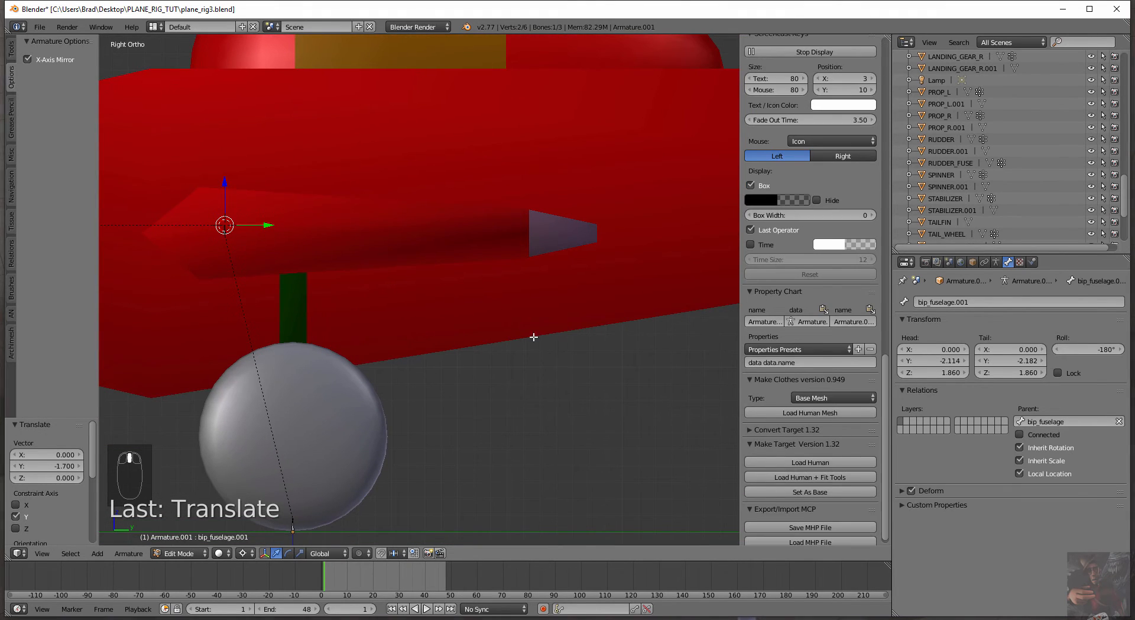
scroll(299, 322, down, 6)
scroll(316, 269, up, 4)
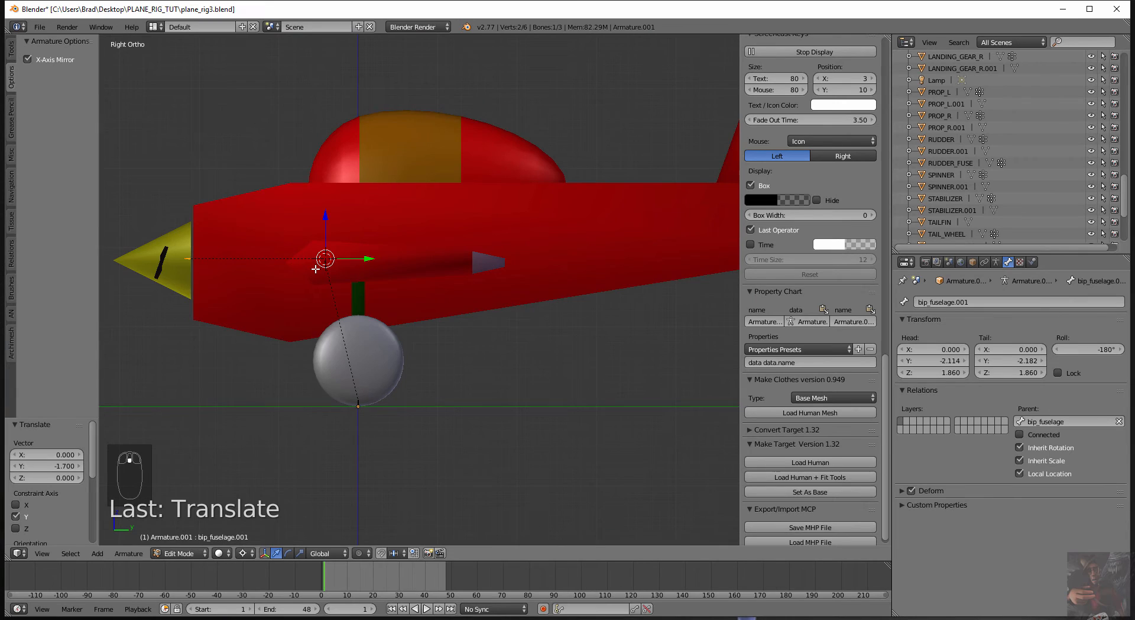
scroll(316, 269, down, 2)
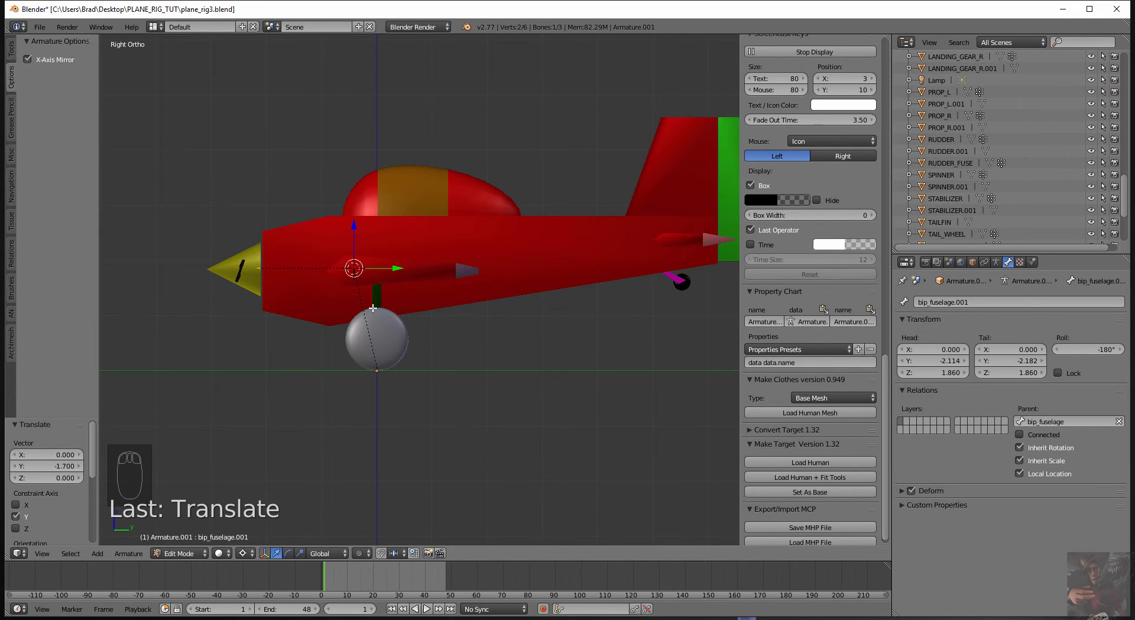
scroll(330, 290, up, 6)
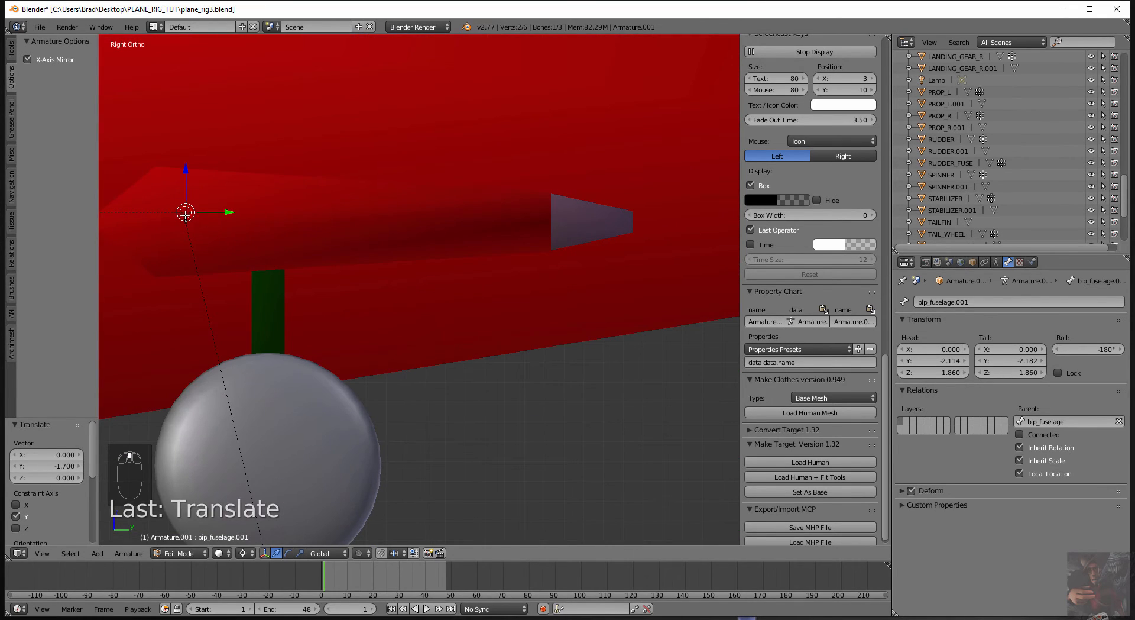
right_click(186, 214)
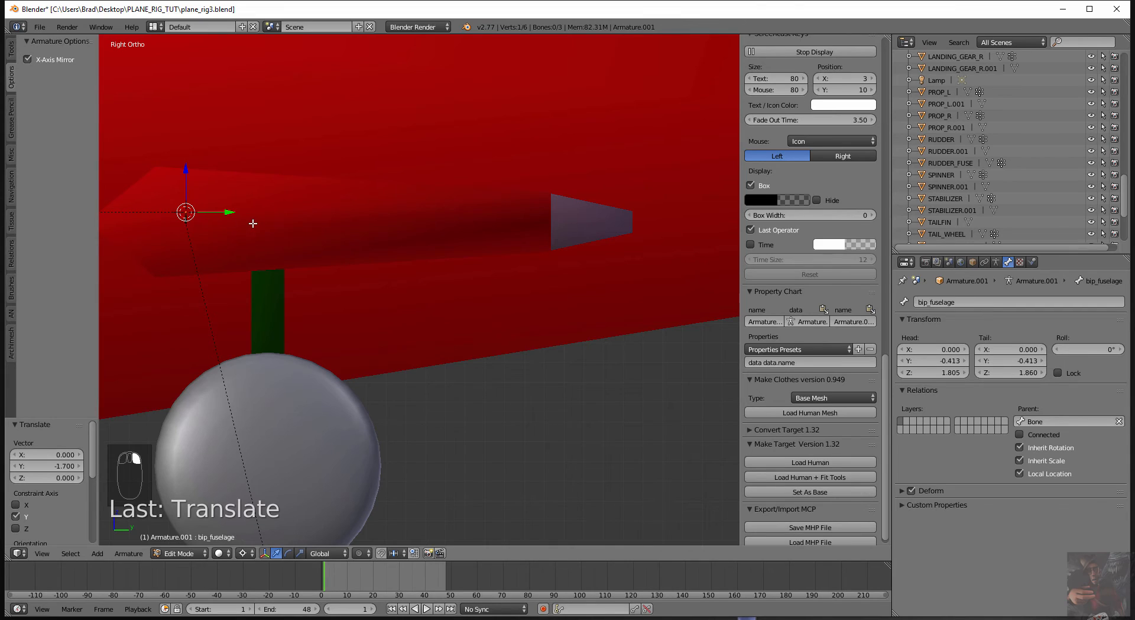
right_click(186, 214)
key(e)
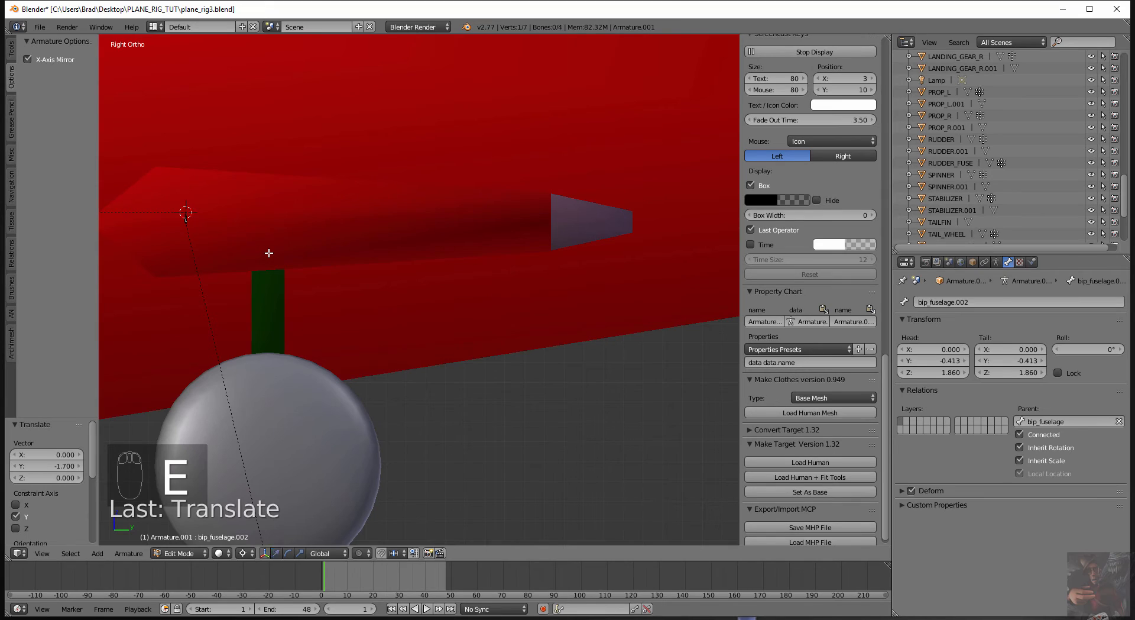
key(z)
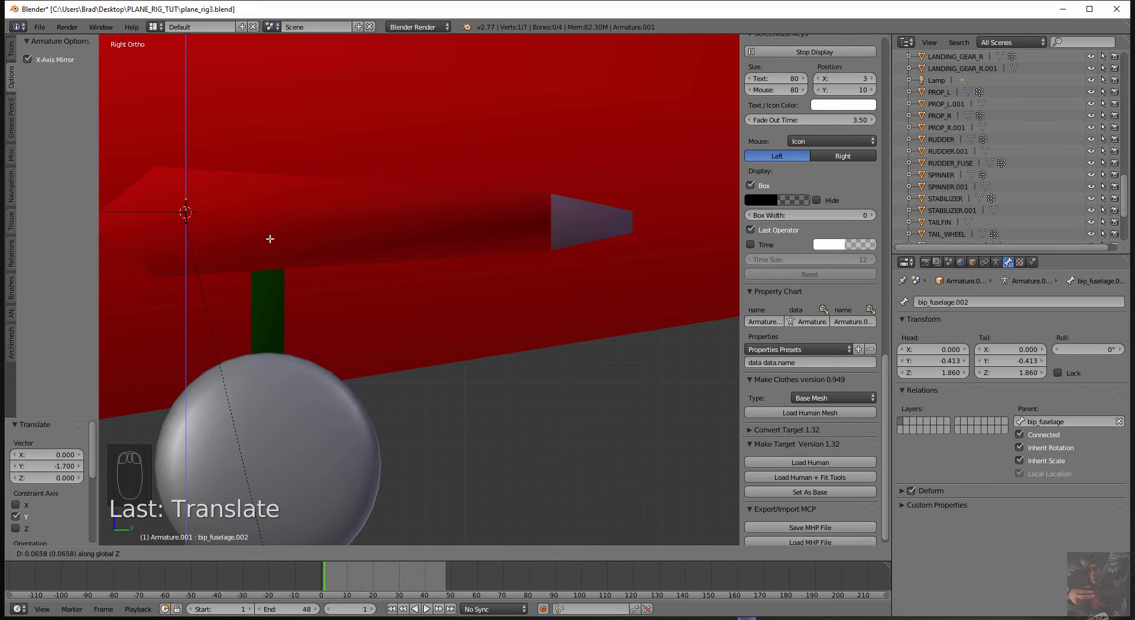
click(271, 241)
Disconnect the new upright bone from bip_fuselage and move it about 6.61 along Y to the rudder's hinge line at the tail
right_click(186, 209)
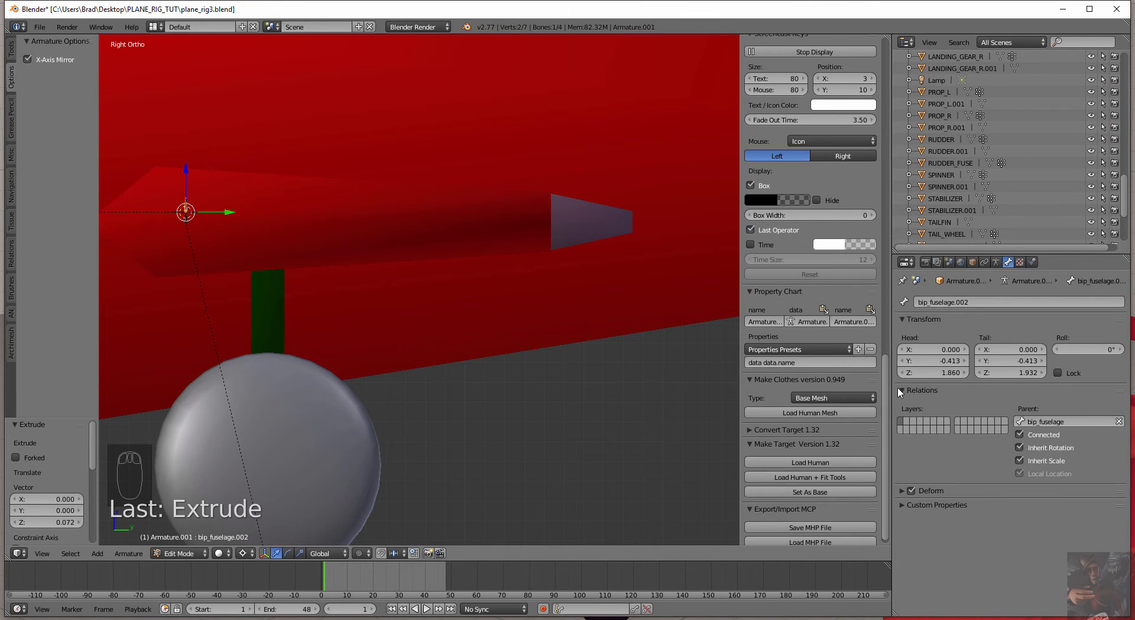
click(1020, 434)
scroll(512, 374, down, 5)
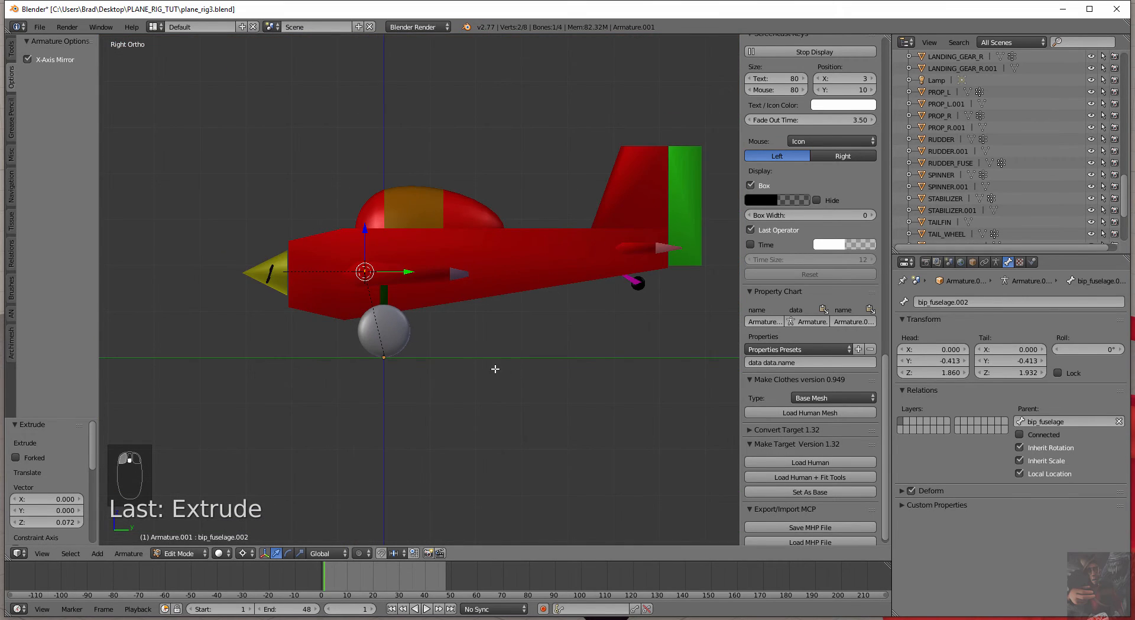
shift+middle_drag(422, 304, 323, 309)
drag(304, 277, 608, 272)
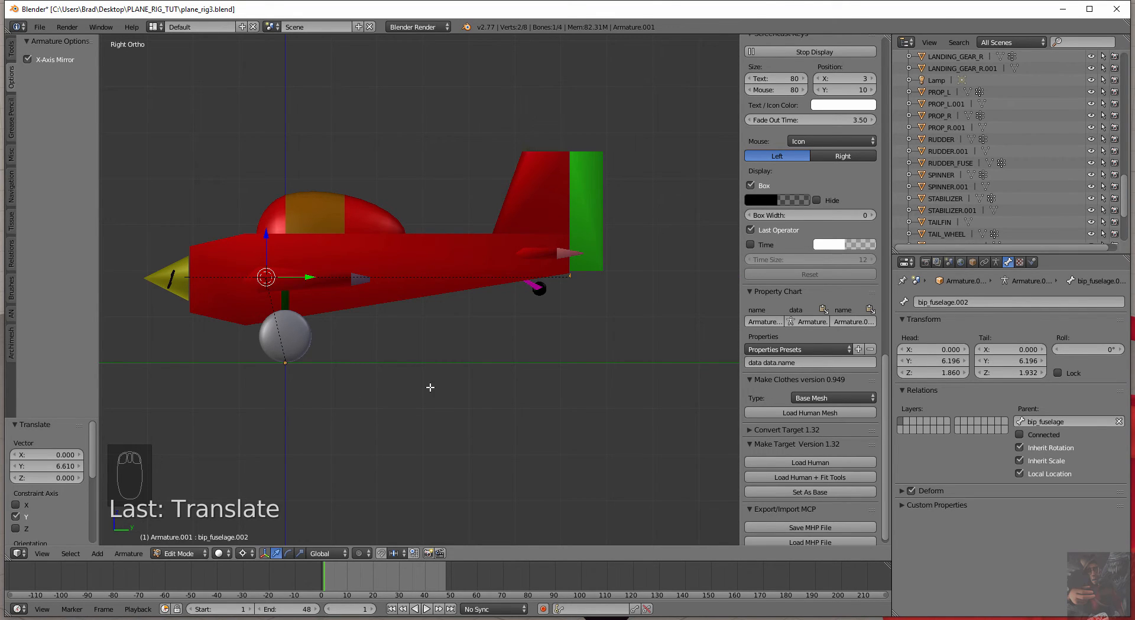
Duplicate the bone at the rudder's base in place and select the copy
scroll(449, 382, up, 3)
scroll(497, 361, up, 3)
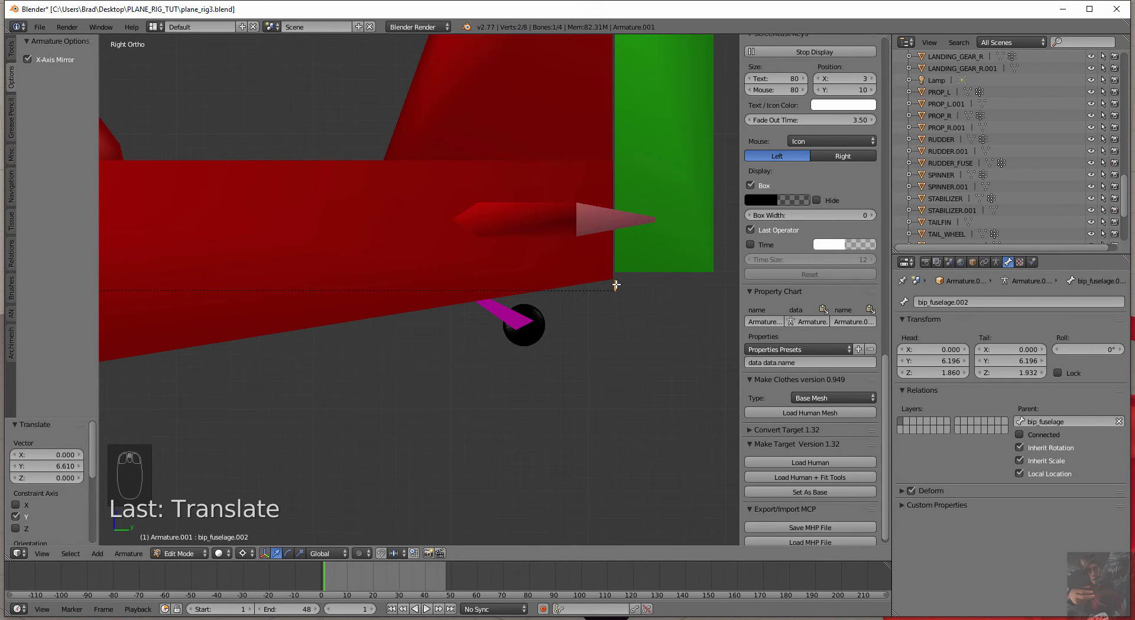
right_click(616, 285)
key(shift+d)
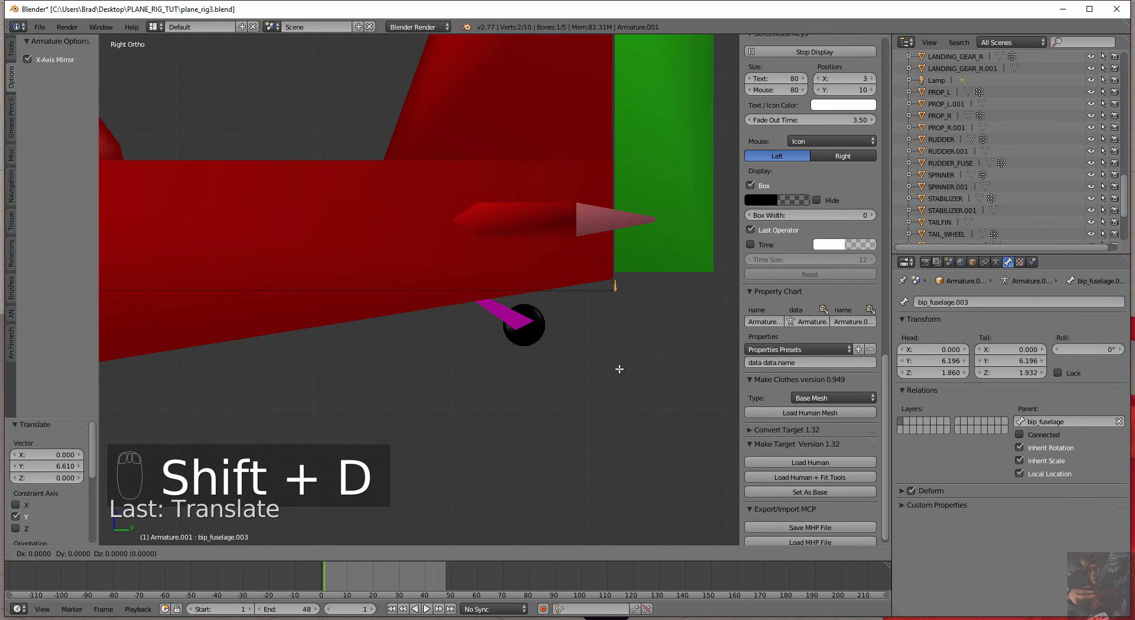
click(619, 369)
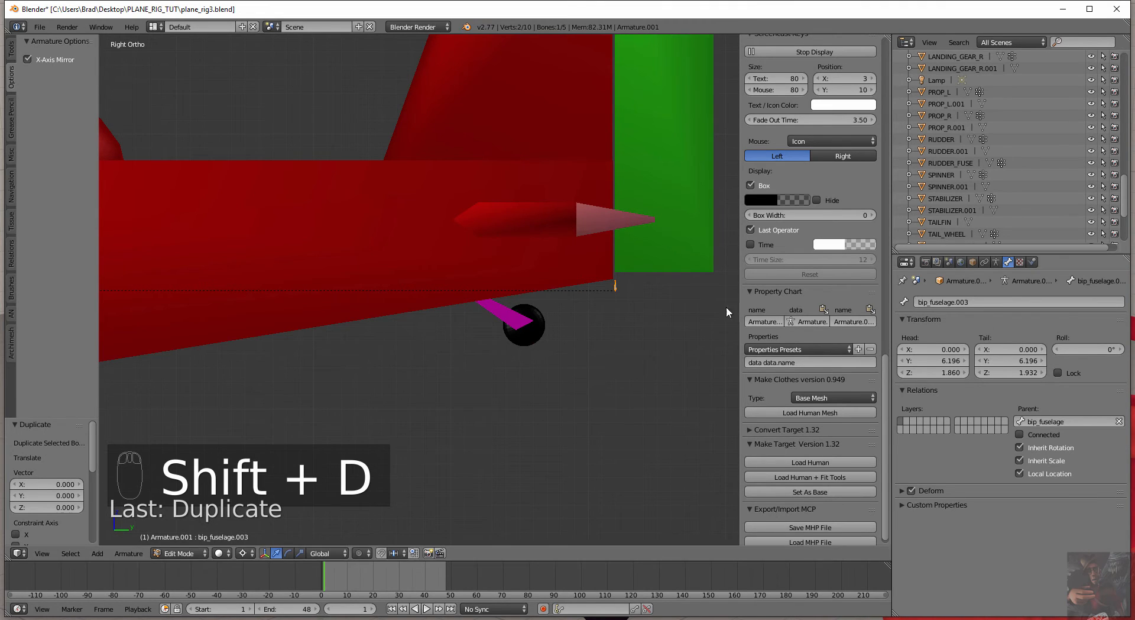
right_click(616, 285)
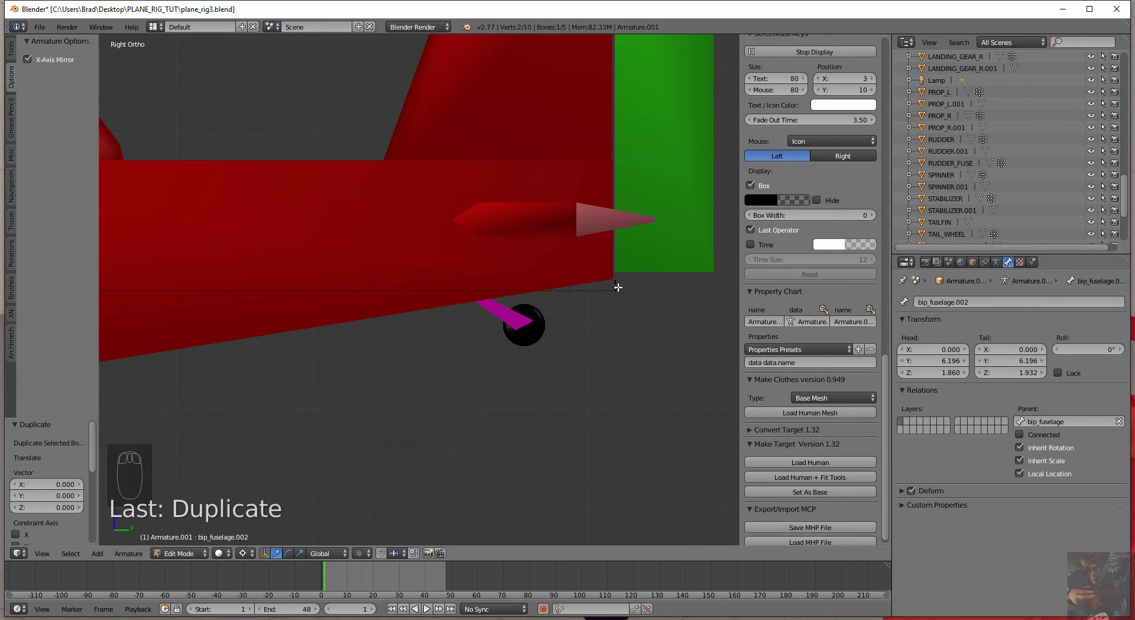
right_click(616, 287)
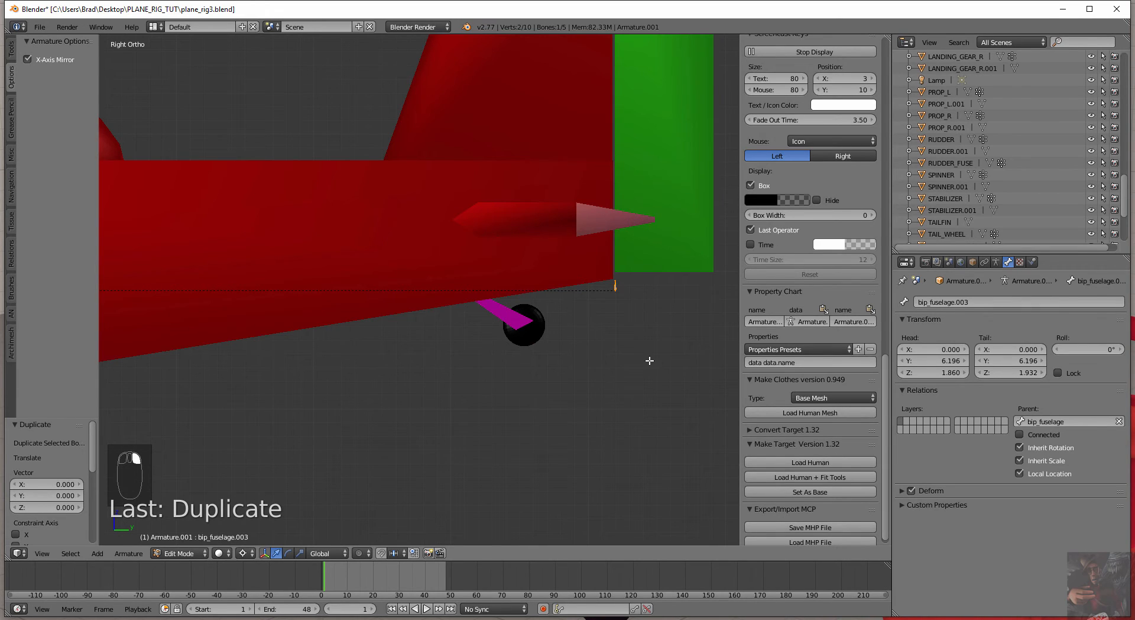
Set the pivot point to Individual Origins and move the duplicate bone to the stabilizer's hinge, about 5.916 along Y and 2.377 along Z
click(250, 553)
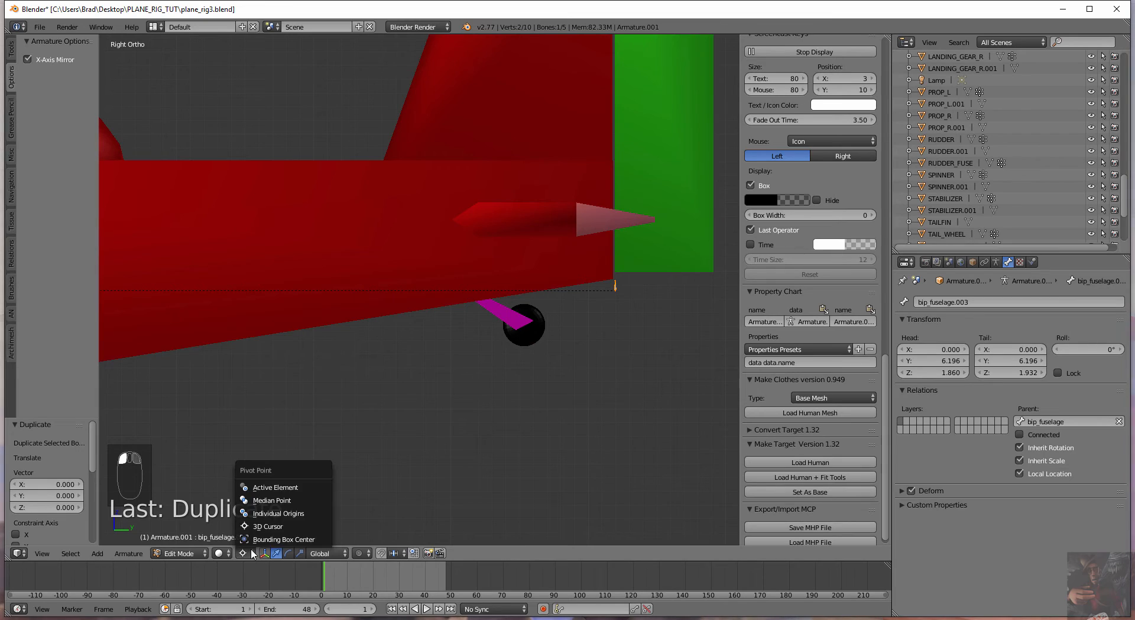
click(272, 517)
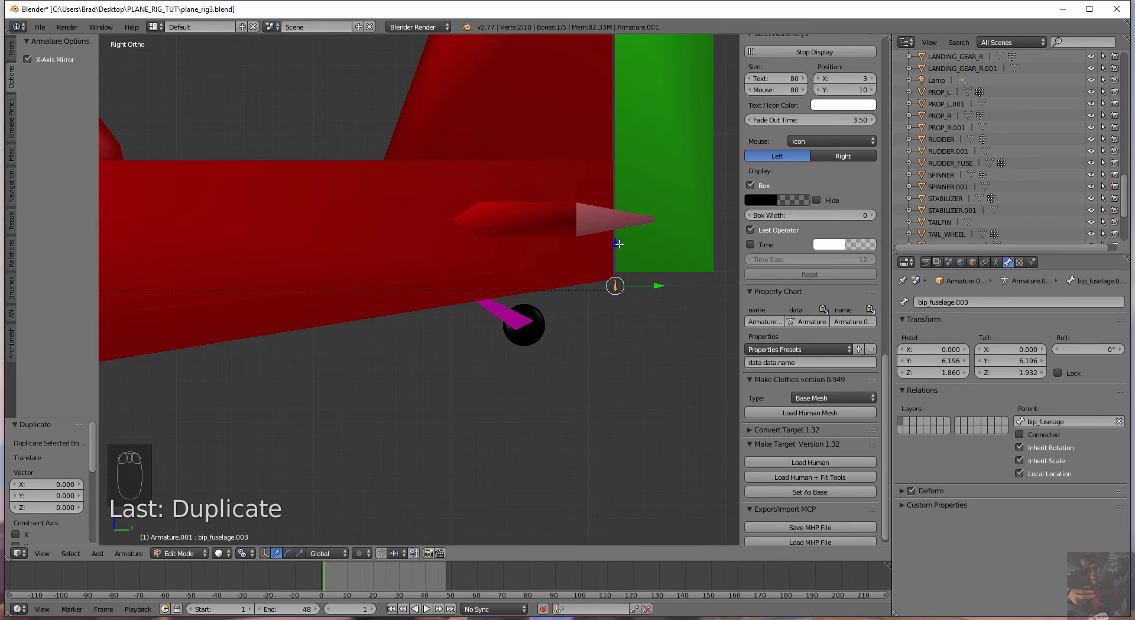
drag(616, 244, 616, 172)
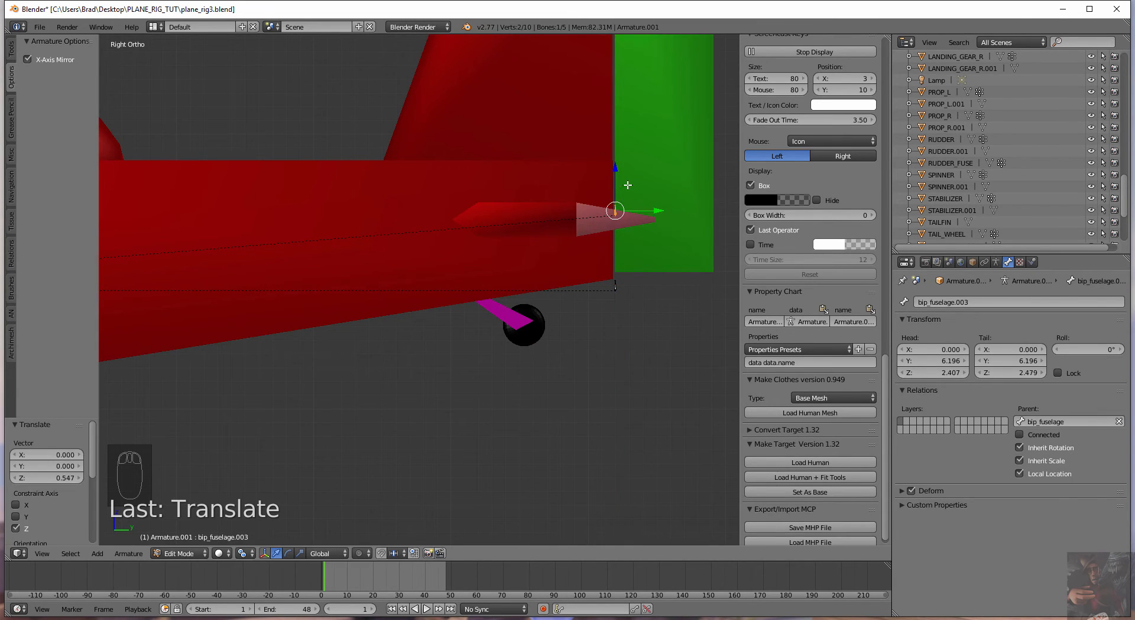
drag(659, 212, 622, 214)
drag(577, 167, 578, 172)
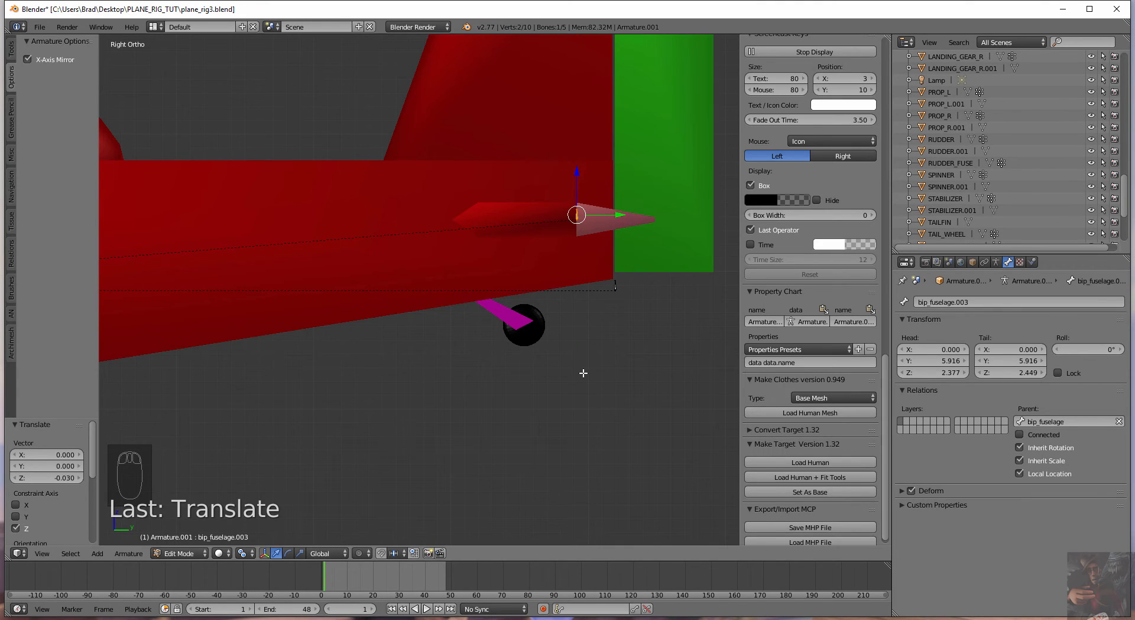
Duplicate the rudder bone and move the copy to the tail wheel's pivot, at about 5.216 in Y and 1.786 in Z
scroll(583, 373, down, 3)
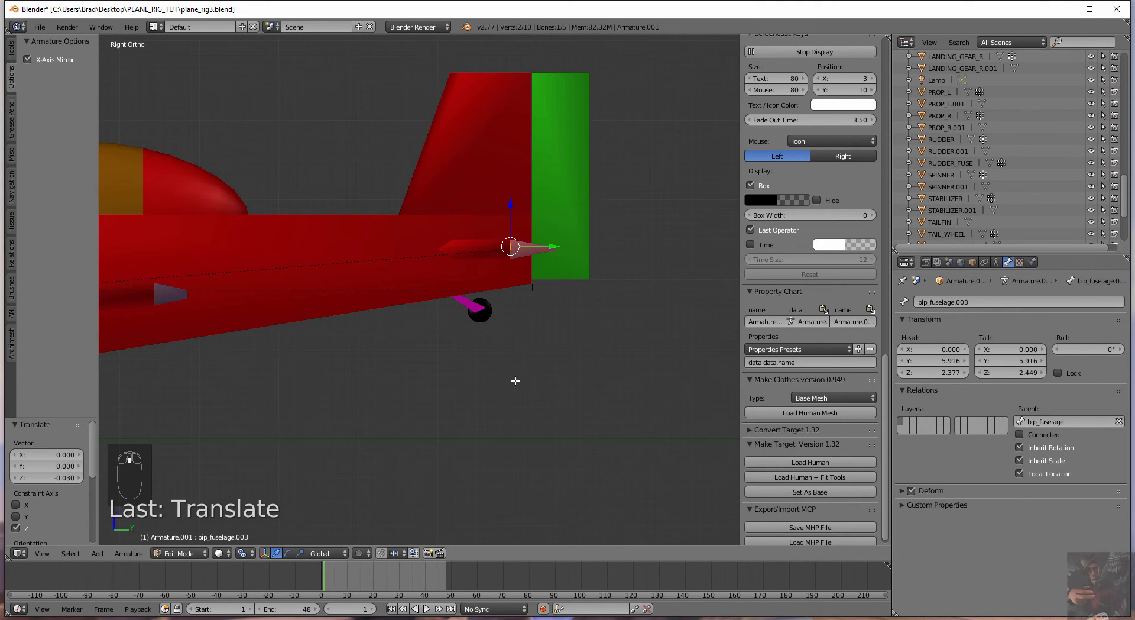
scroll(372, 393, down, 4)
shift+middle_drag(367, 392, 464, 393)
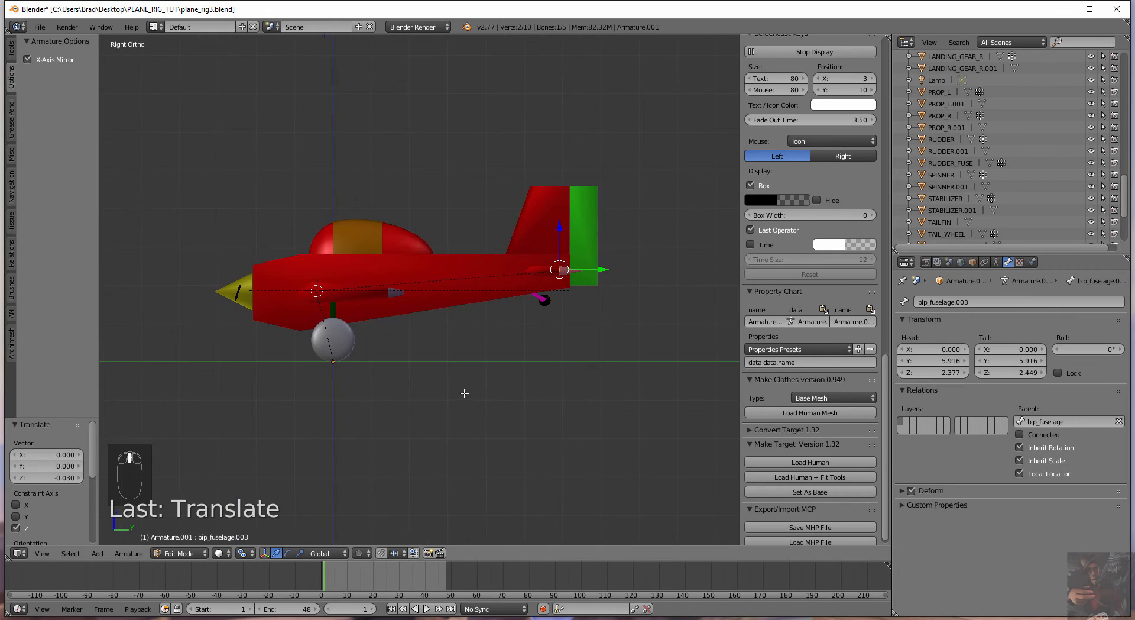
scroll(463, 396, up, 3)
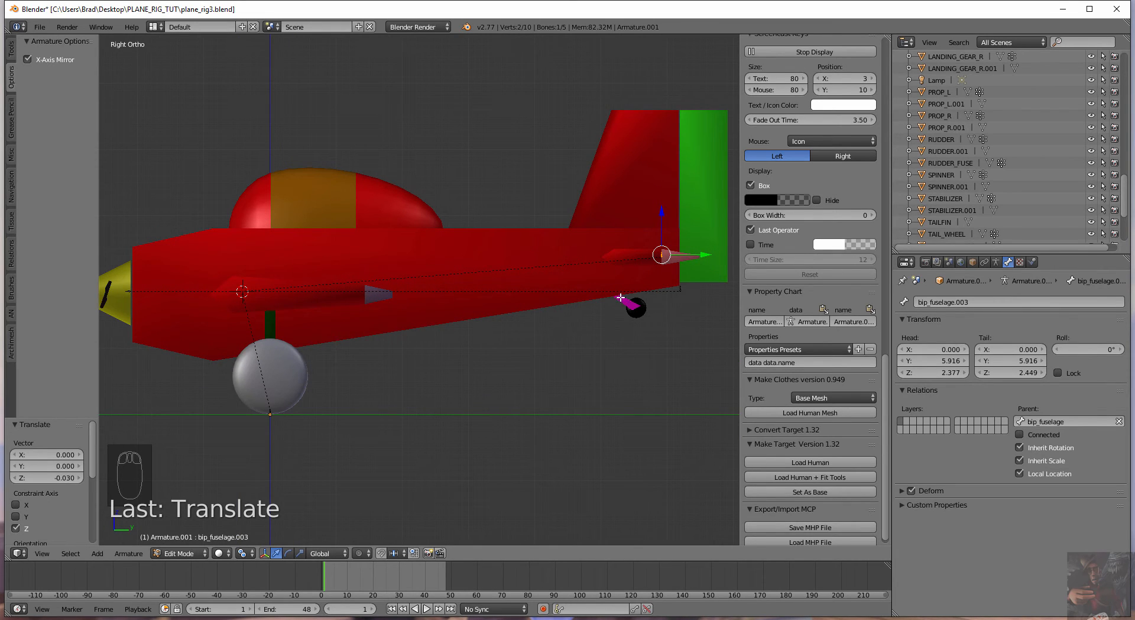
right_click(679, 289)
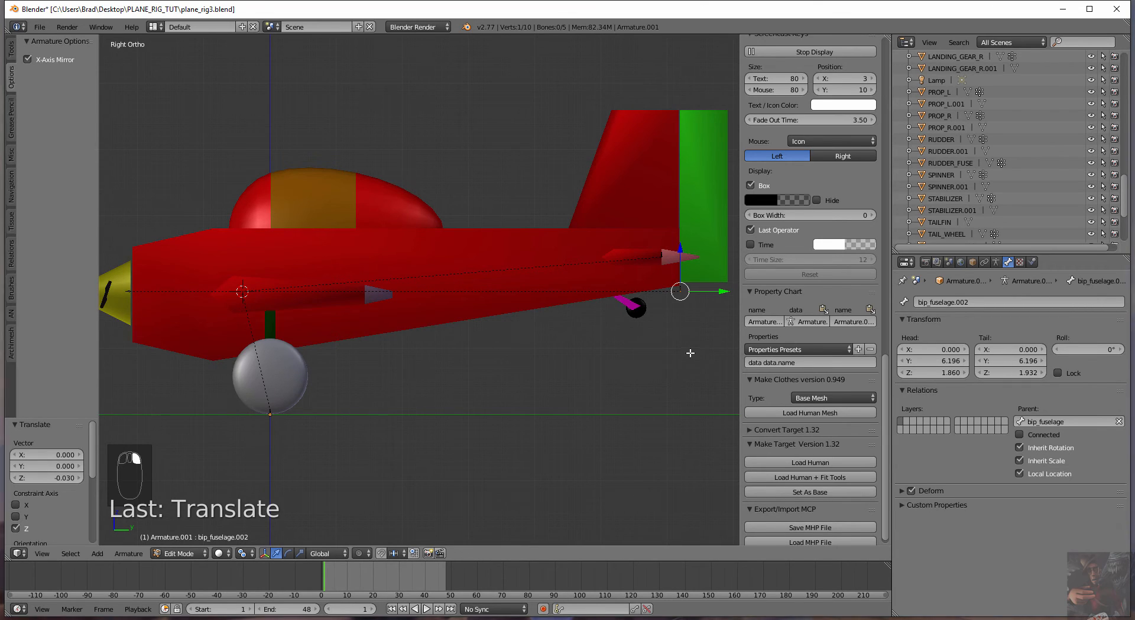
scroll(689, 352, up, 2)
shift+middle_drag(608, 349, 440, 377)
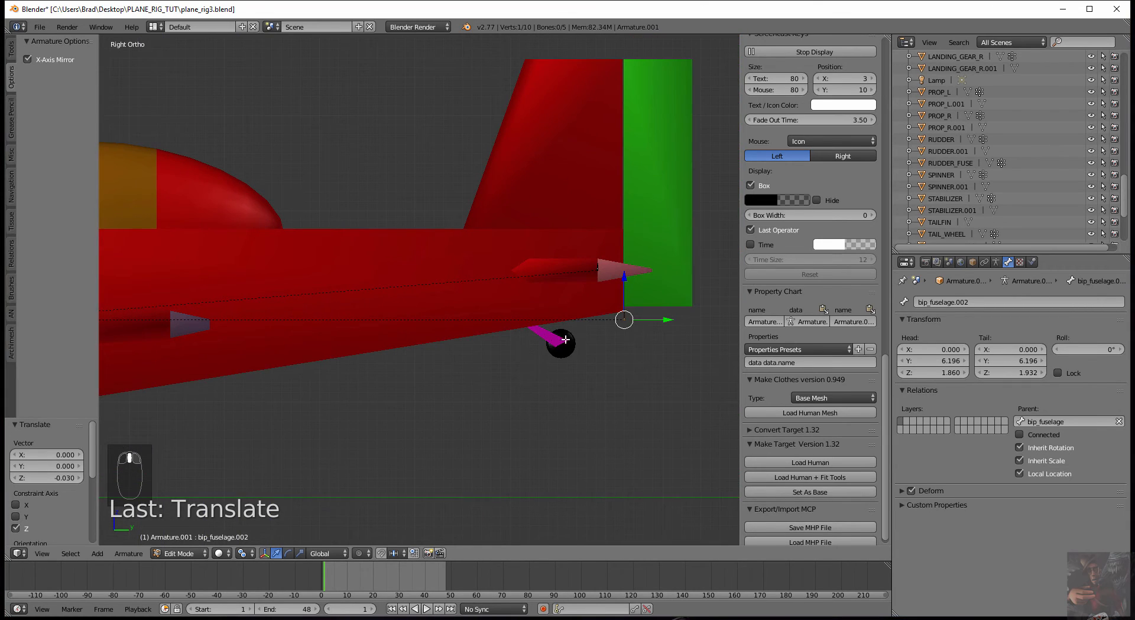
right_click(625, 316)
key(shift+d)
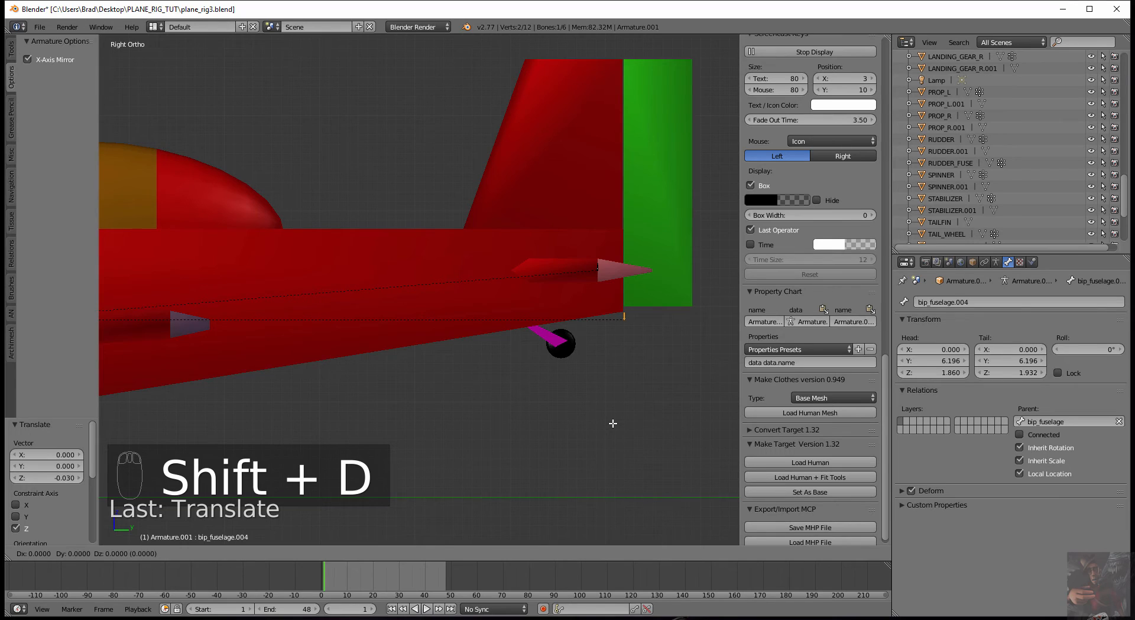
right_click(613, 423)
drag(666, 316, 580, 328)
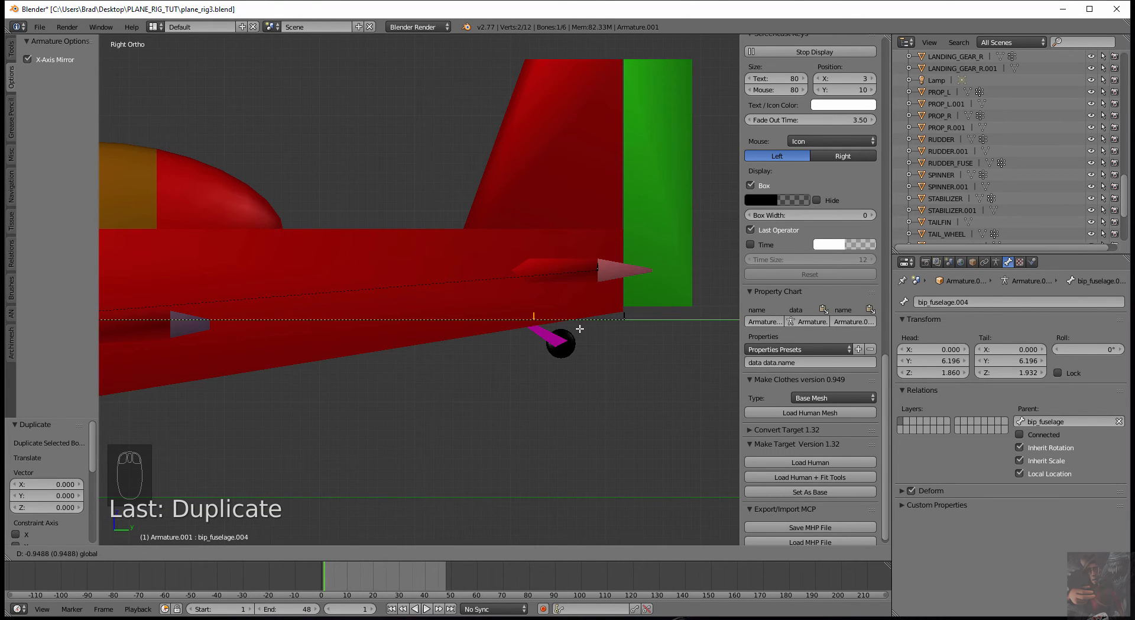
drag(531, 274, 530, 285)
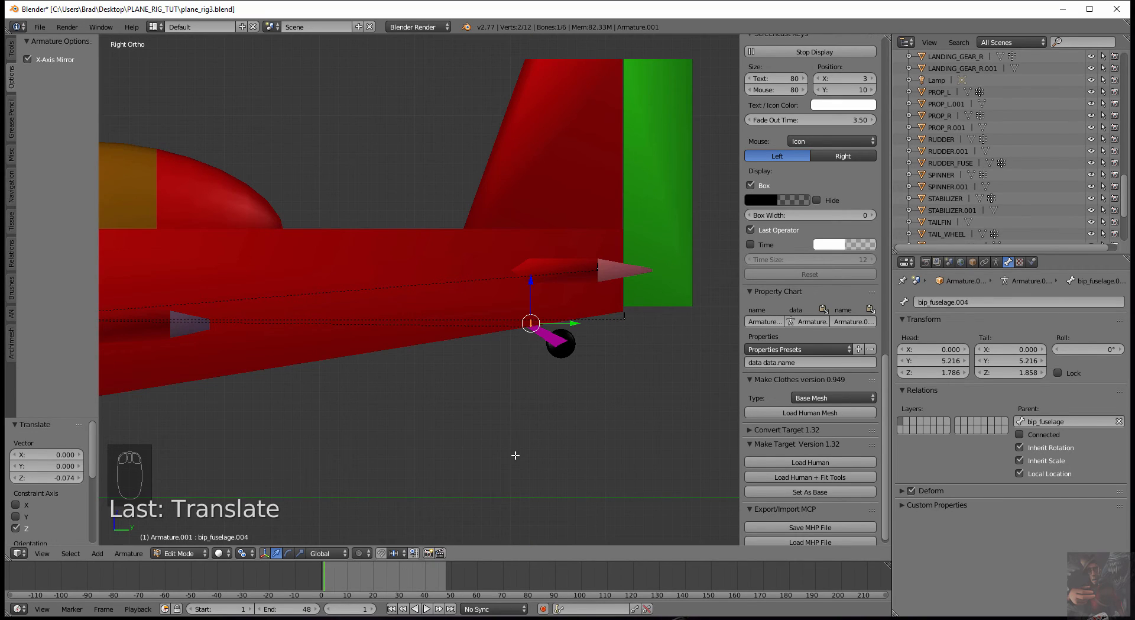
From the tip of the spinner bone bip_fuselage.001, fork-extrude a mirrored pair of bones about 0.053 along X
scroll(517, 455, down, 5)
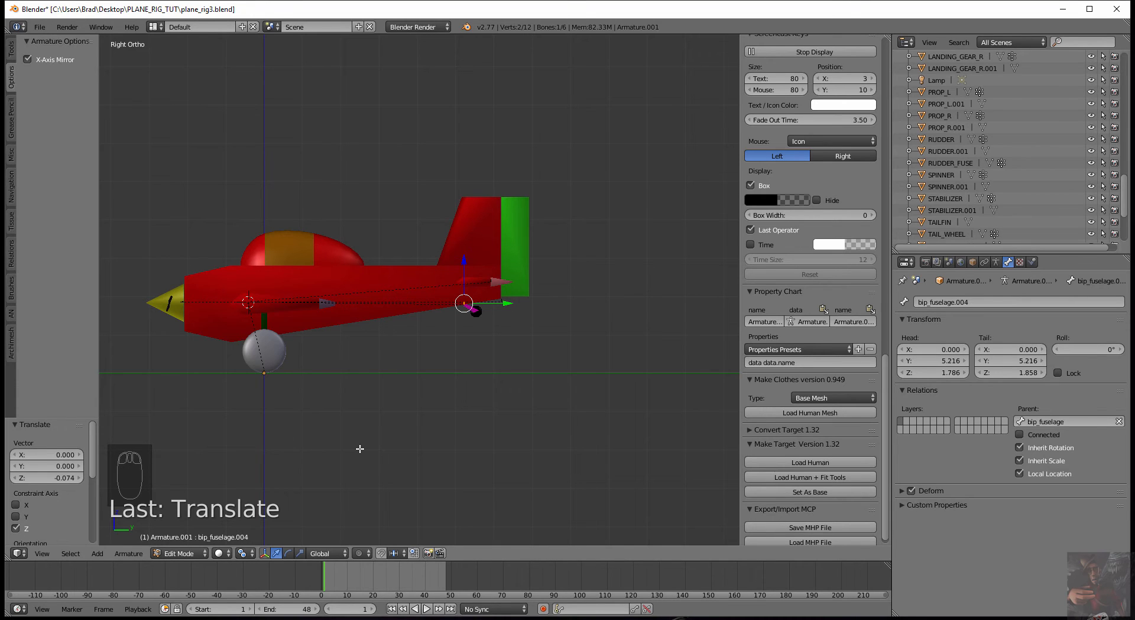
key(KP_1)
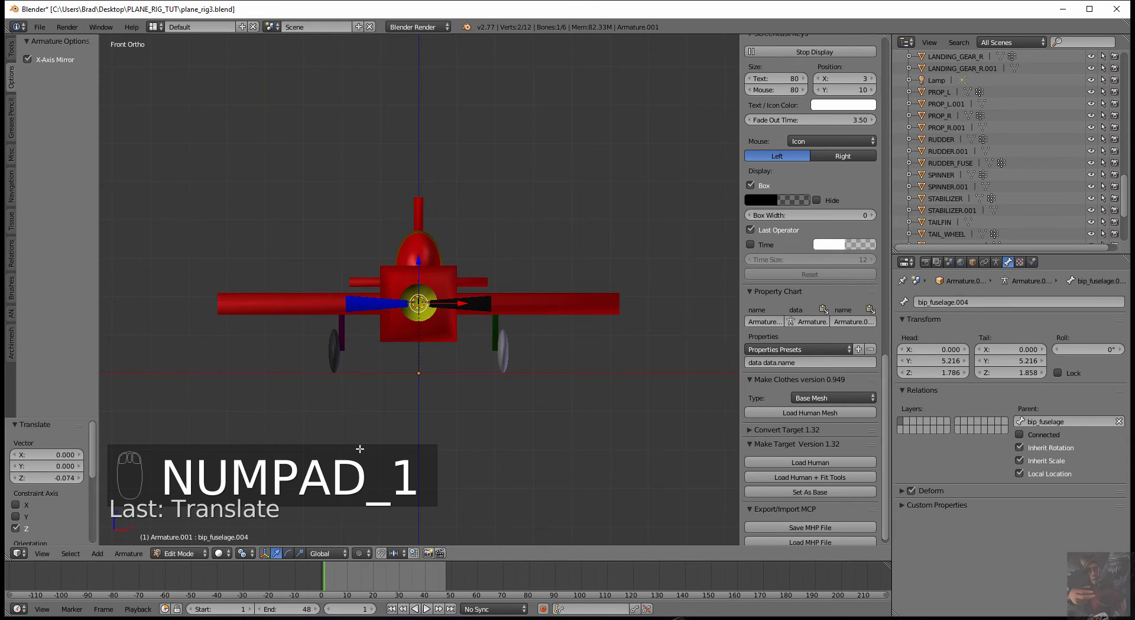
scroll(360, 448, up, 10)
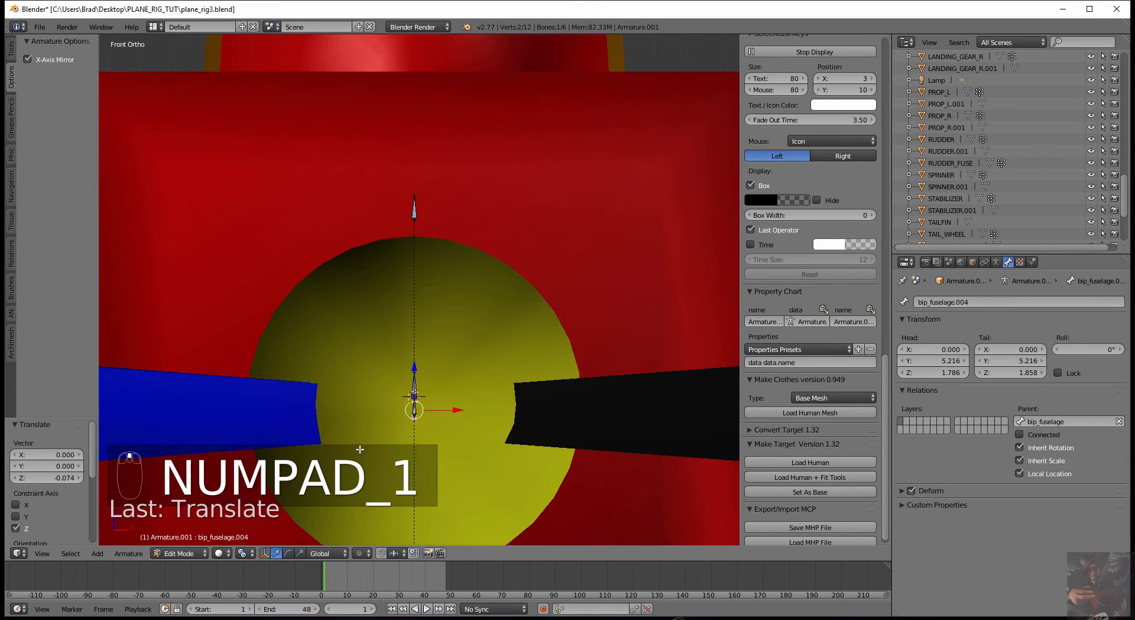
middle_drag(436, 517, 534, 160)
right_click(454, 223)
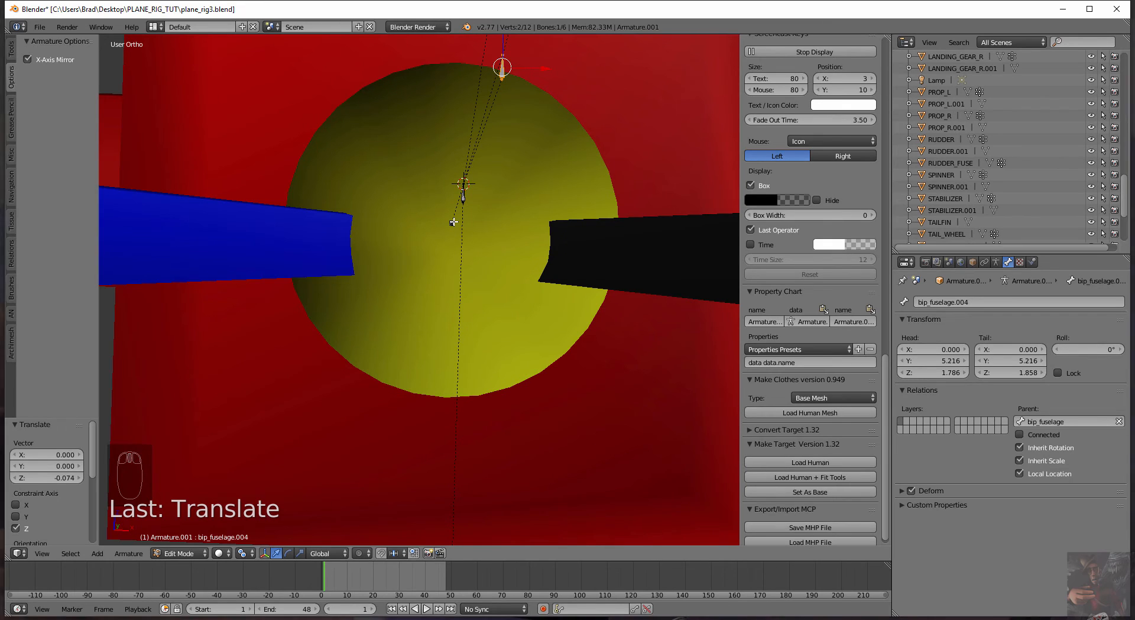
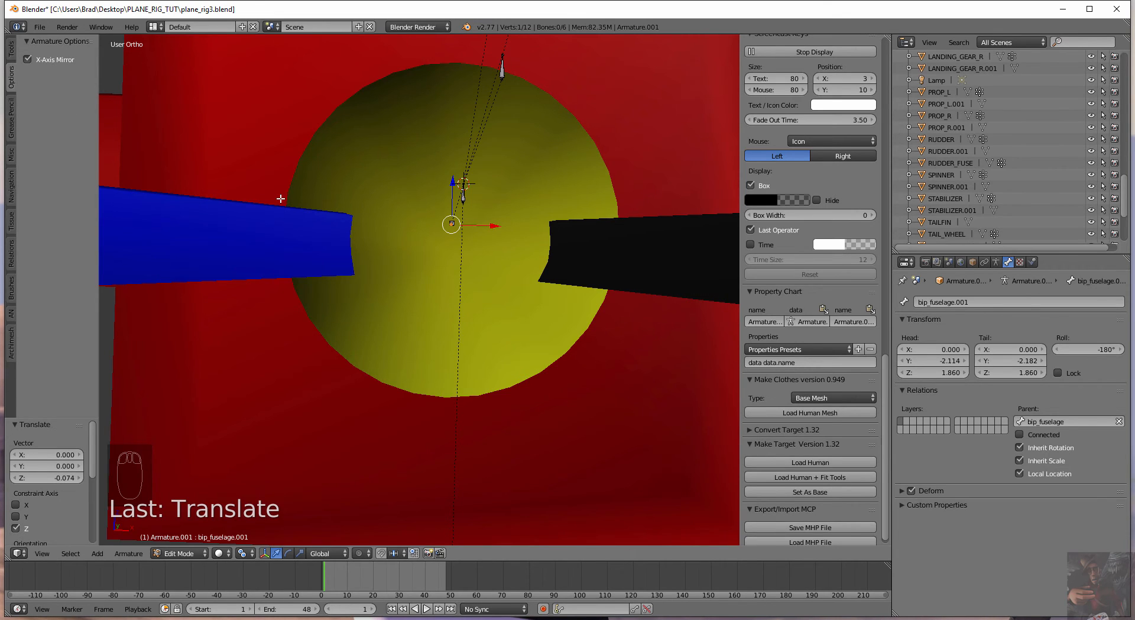
key(KP_1)
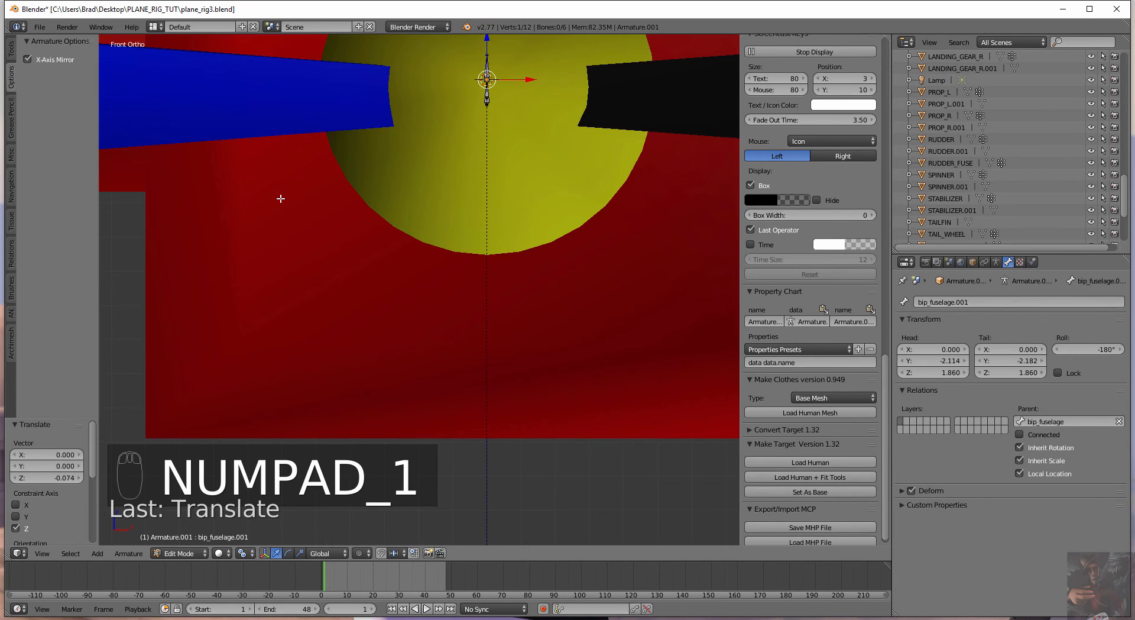
key(KP_7)
scroll(280, 222, down, 6)
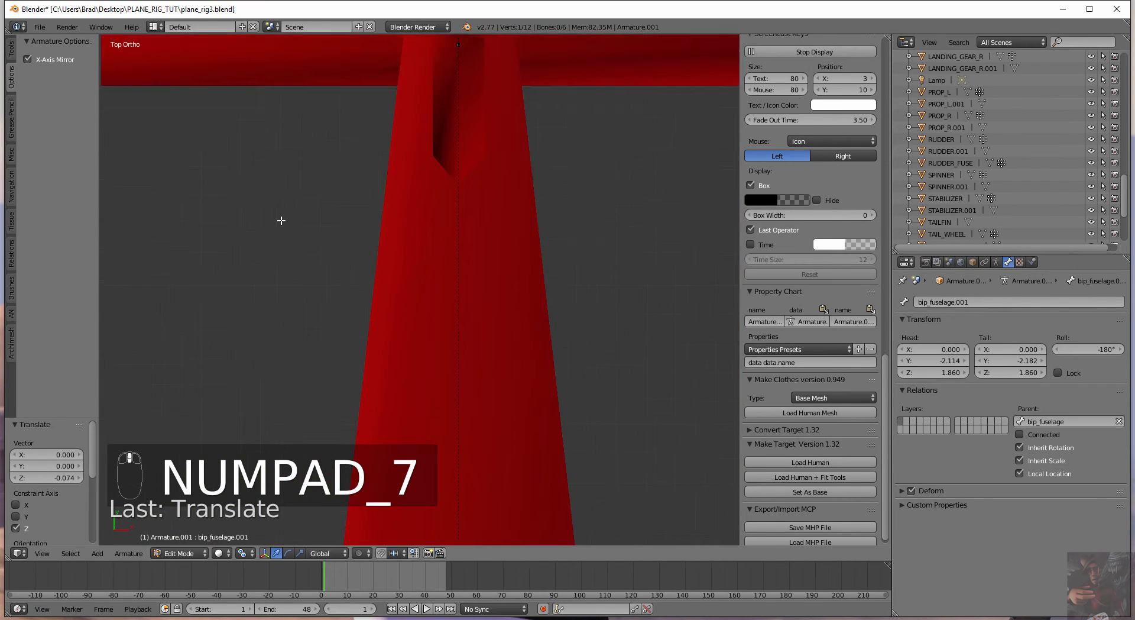
shift+middle_drag(479, 399, 471, 251)
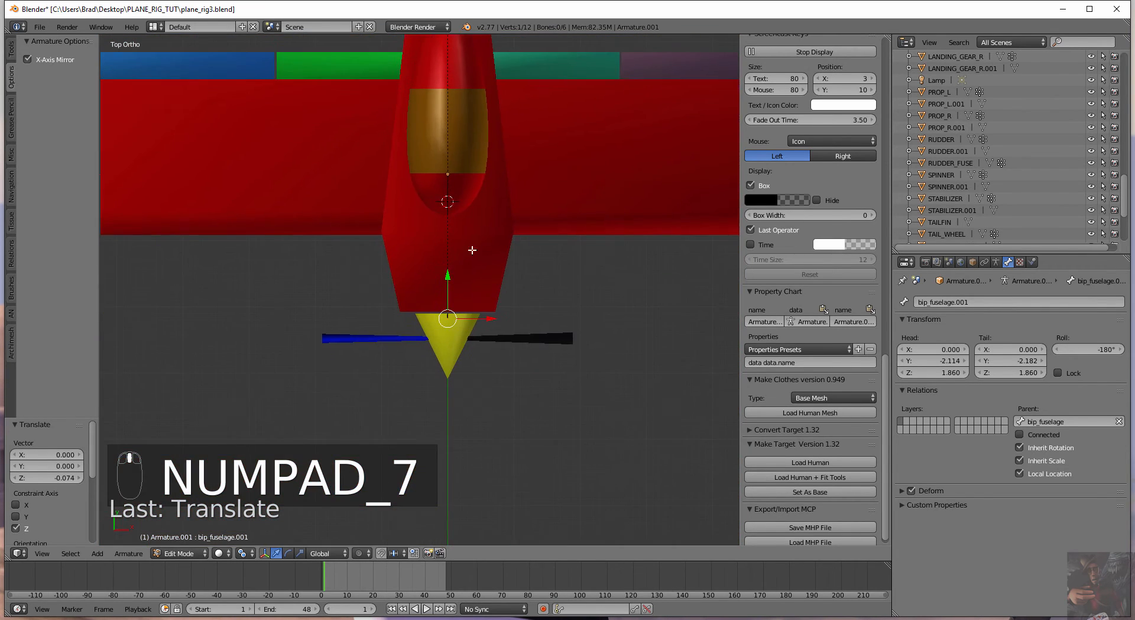
scroll(463, 375, up, 10)
shift+middle_drag(449, 331, 341, 79)
scroll(493, 301, up, 5)
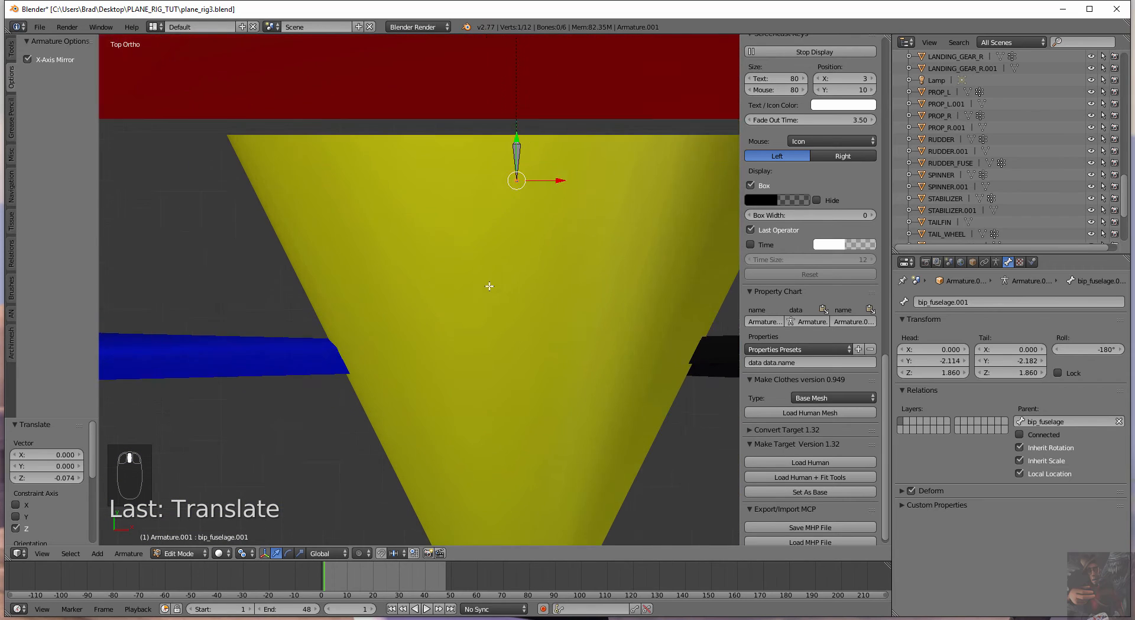
shift+middle_drag(615, 197, 451, 374)
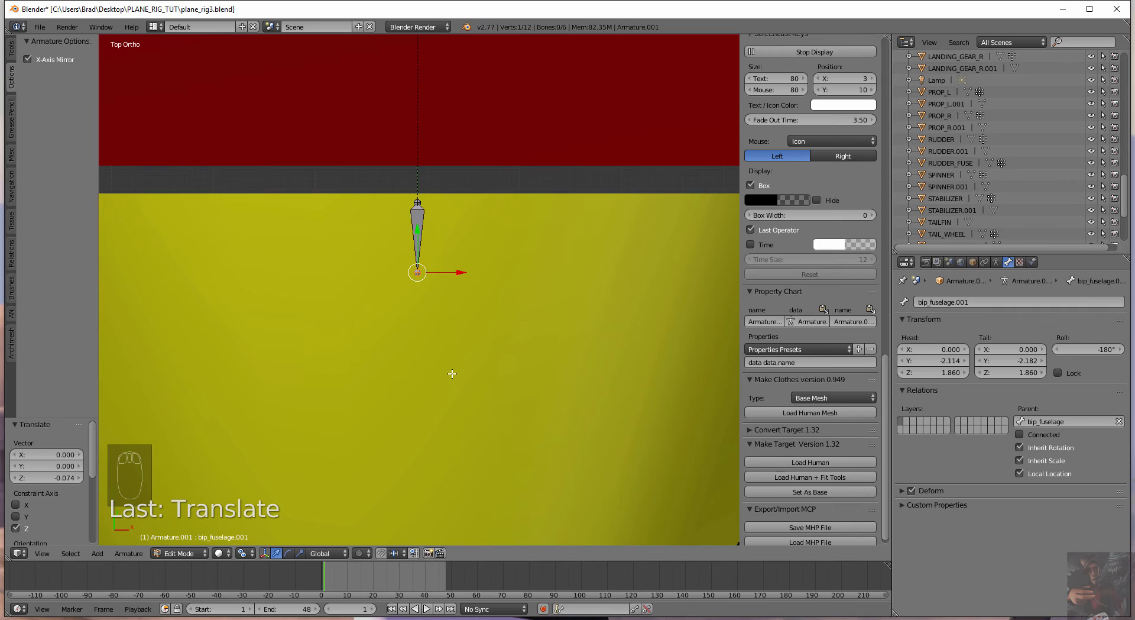
key(shift+e)
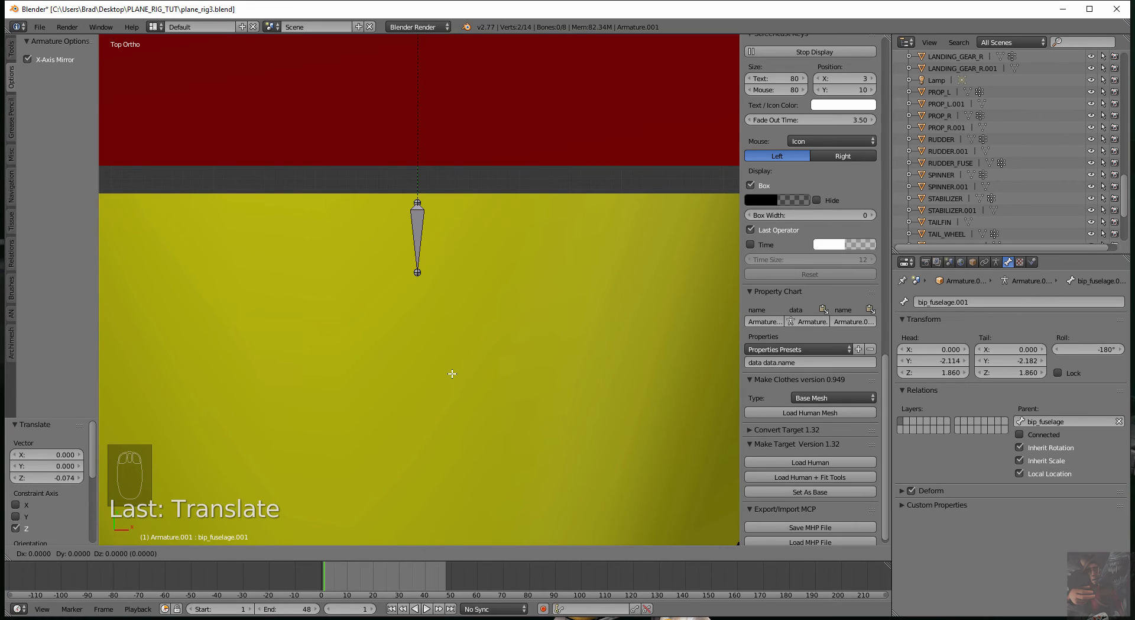
key(x)
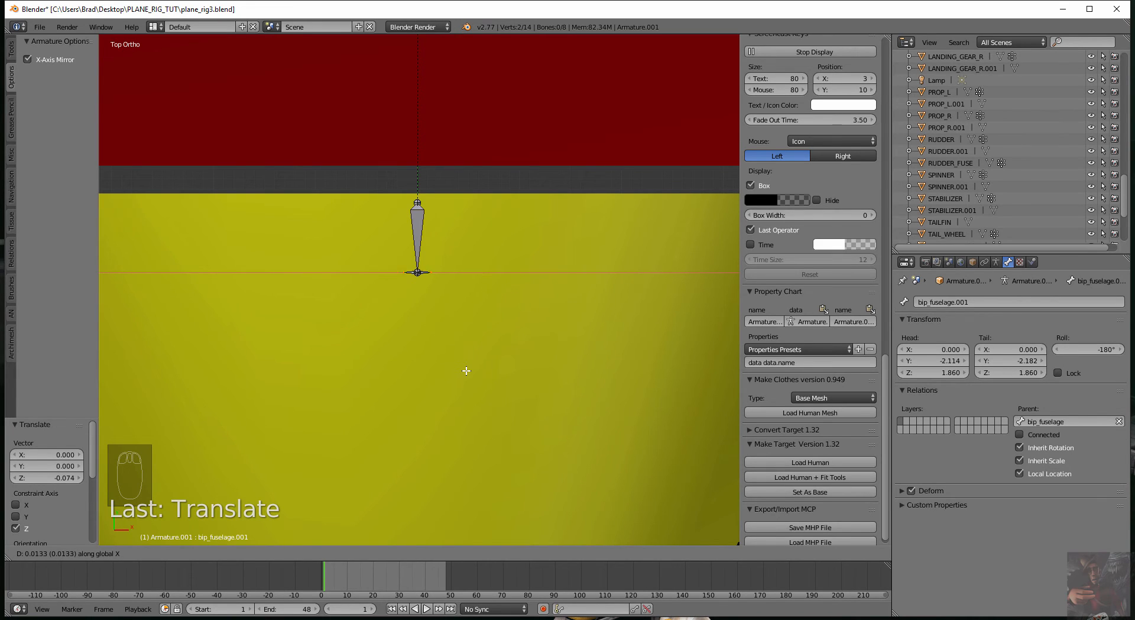
click(506, 369)
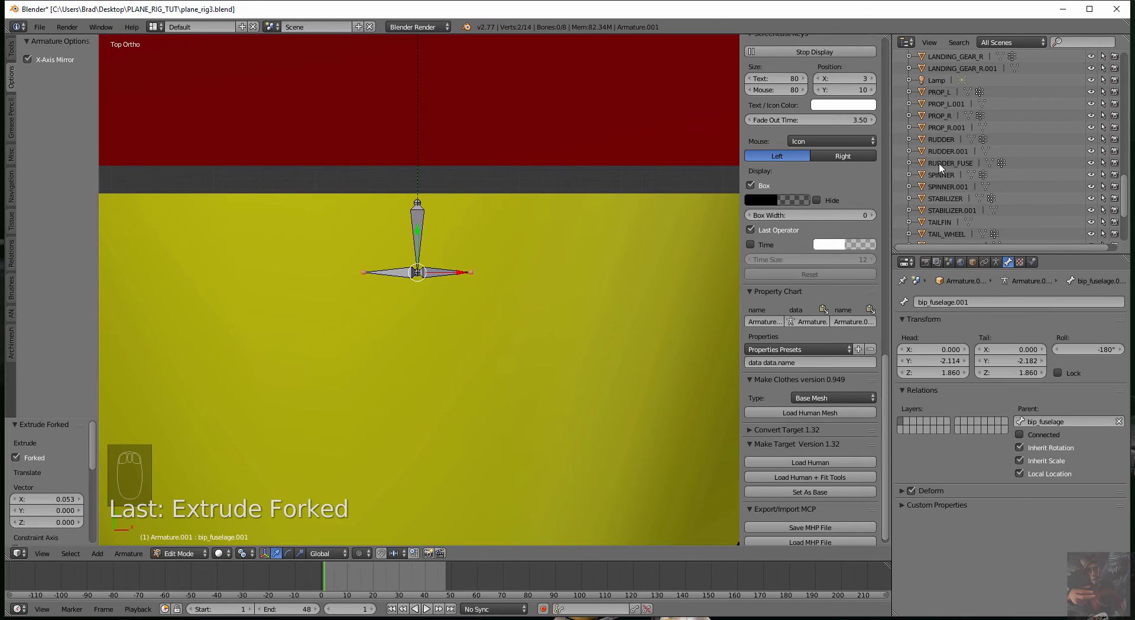
Select the spinner bone and expand the Armature.001 hierarchy down to the child bones of bip_fuselage.001
scroll(940, 167, down, 2)
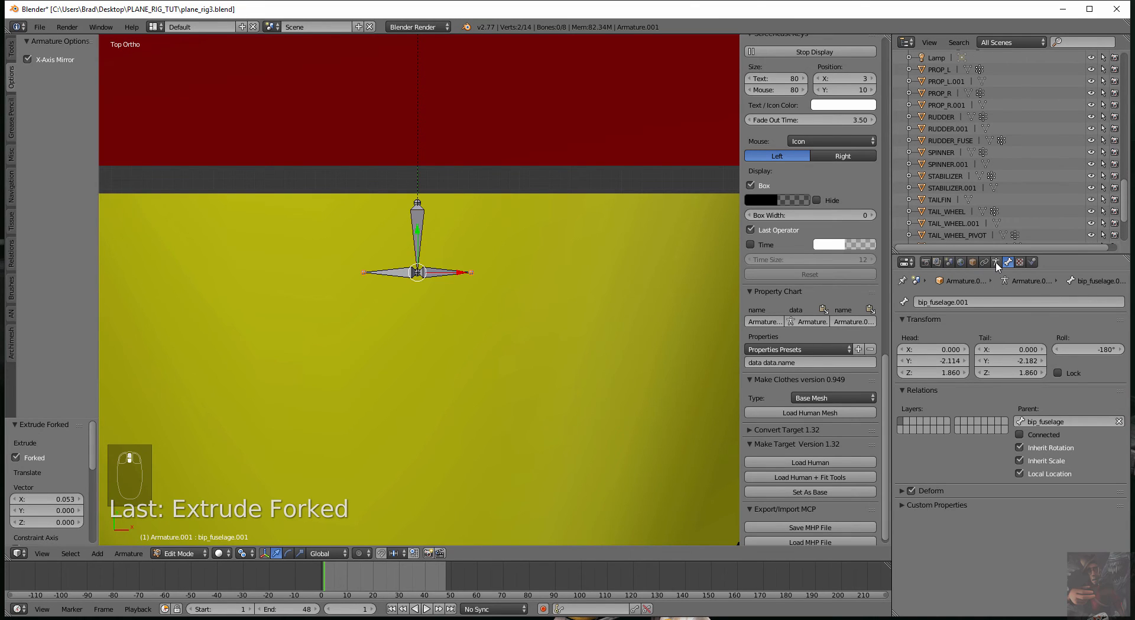
scroll(952, 106, up, 8)
scroll(952, 107, down, 1)
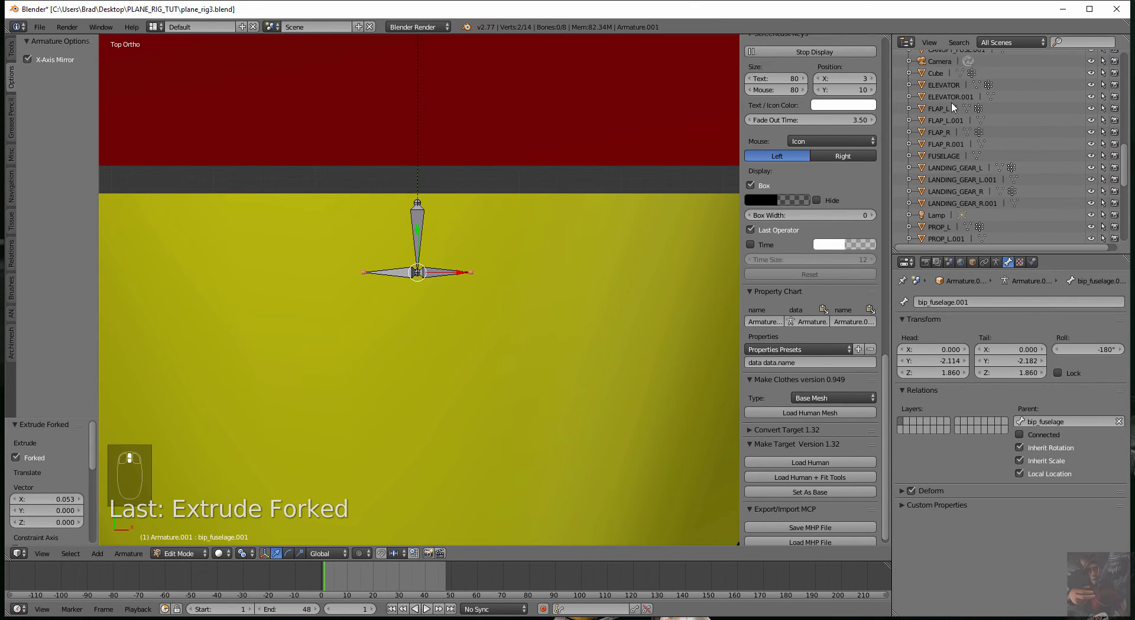
scroll(952, 107, up, 1)
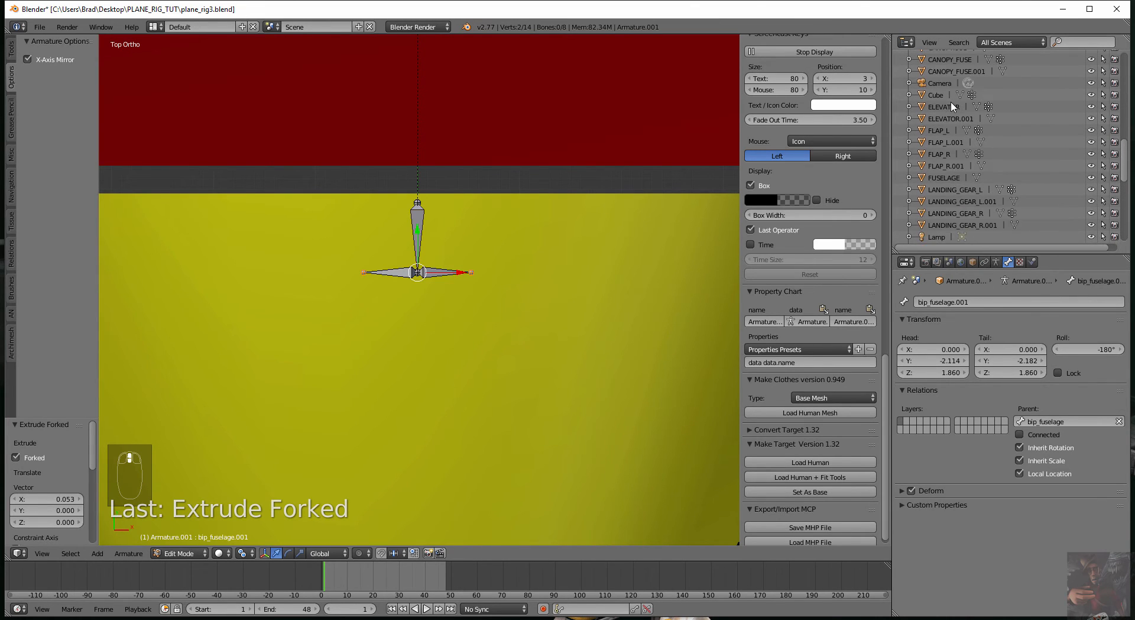
right_click(418, 216)
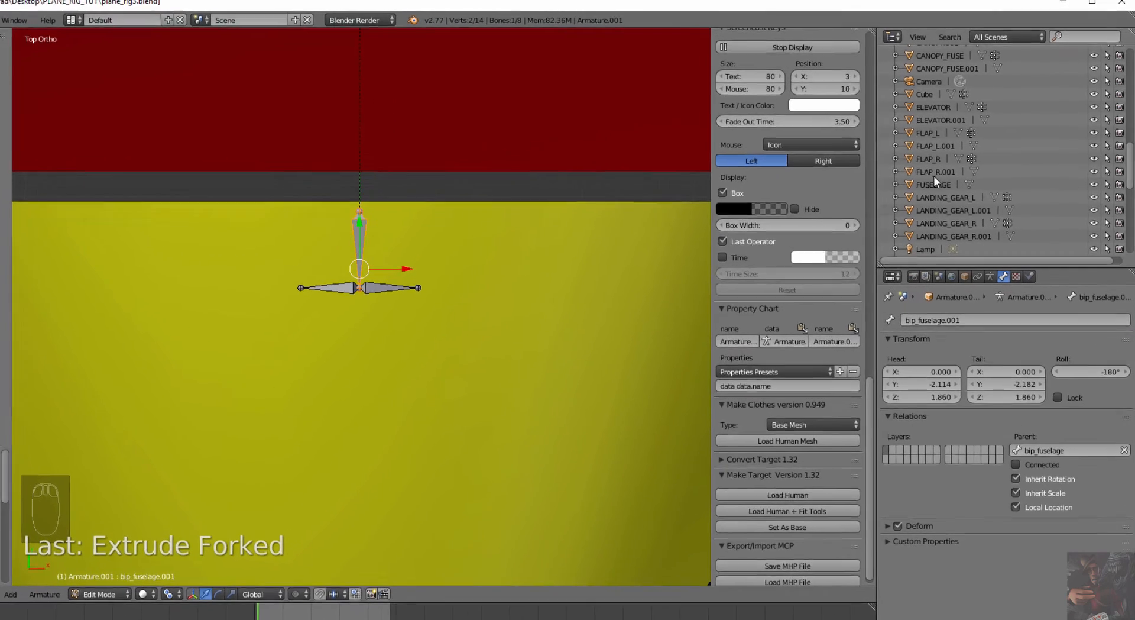
scroll(931, 152, up, 4)
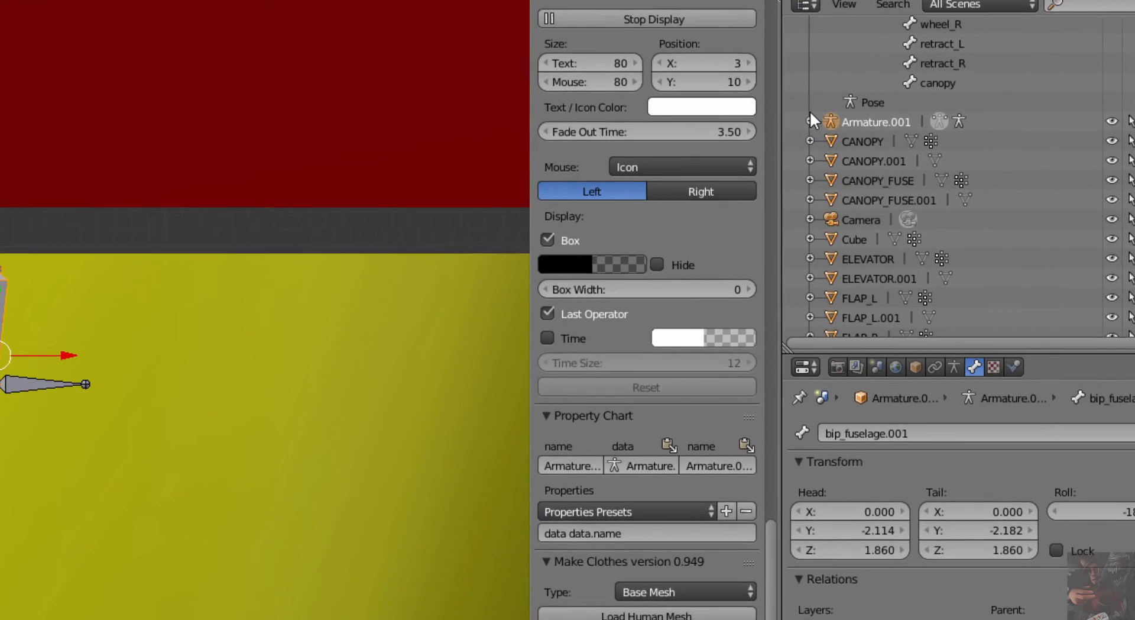
click(827, 120)
click(788, 147)
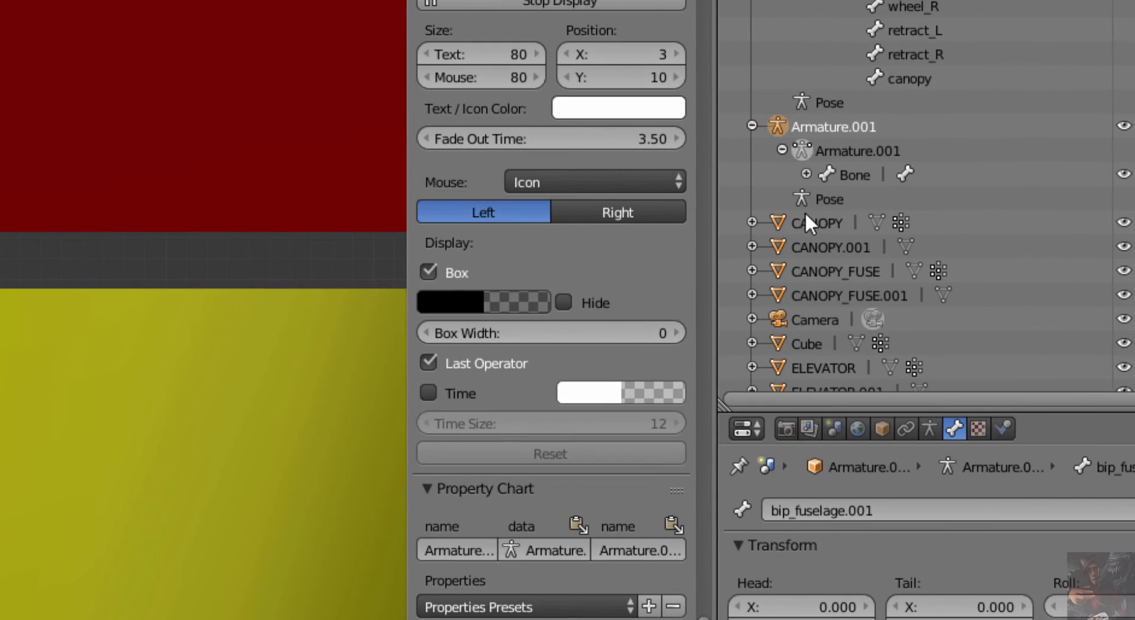
click(804, 173)
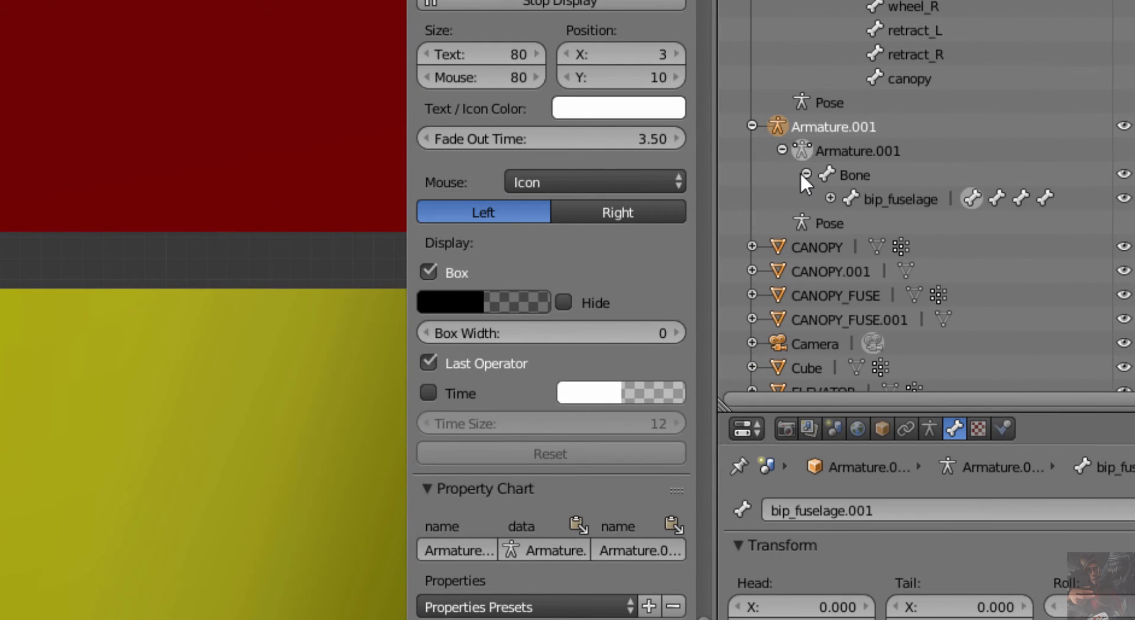
click(830, 197)
click(855, 222)
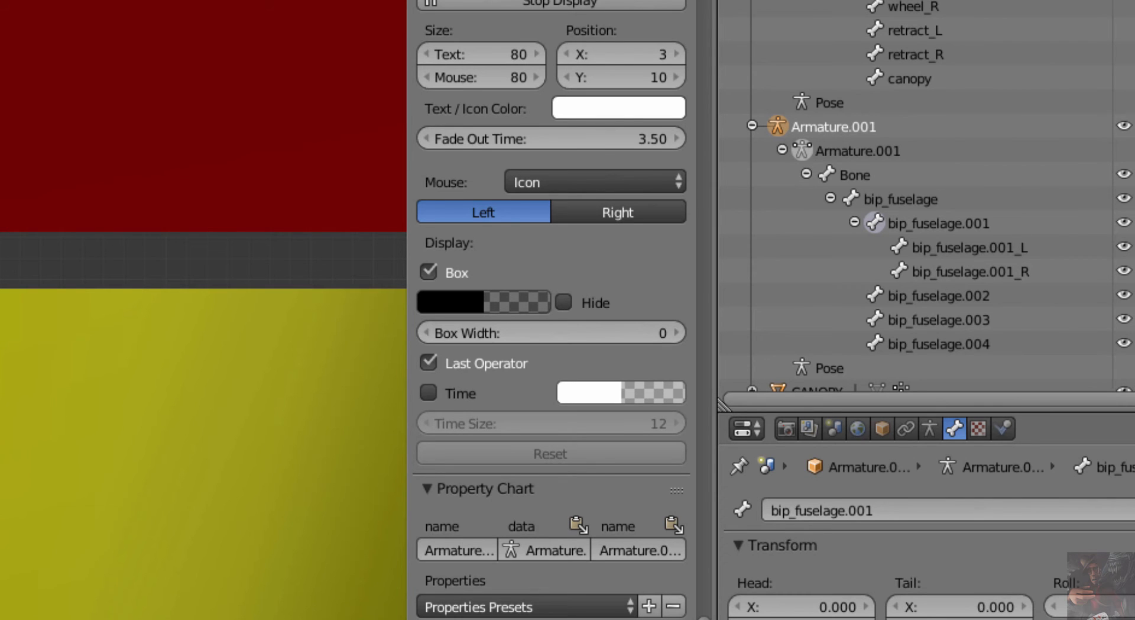
Disconnect the mirrored bones bip_fuselage.001_L and bip_fuselage.001_R from their parent bone at the spinner
right_click(20, 383)
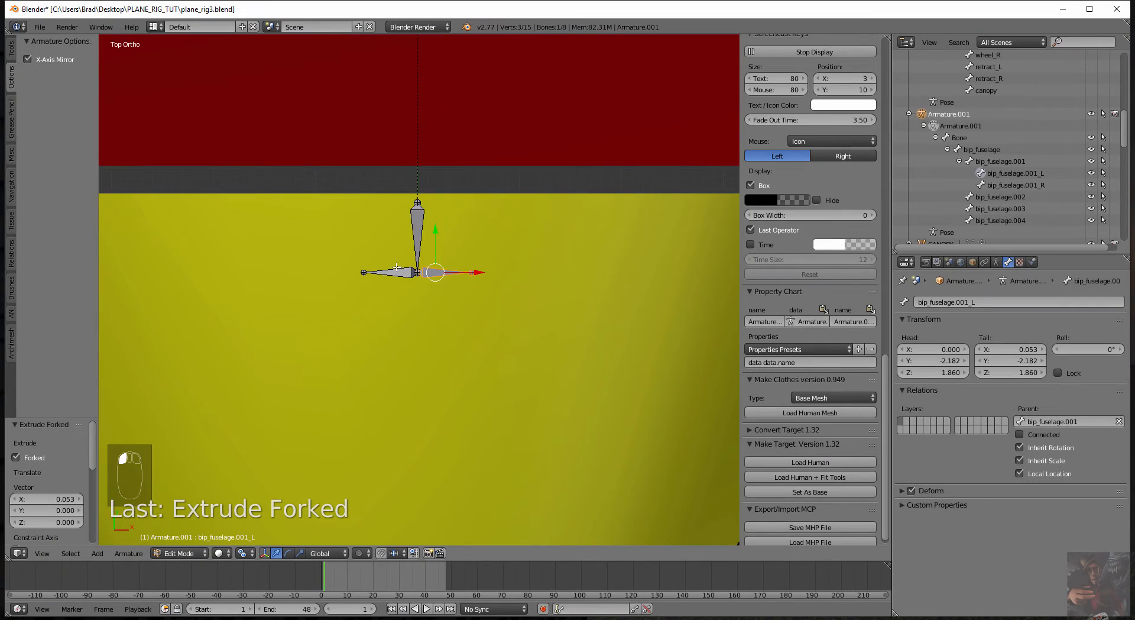
right_click(394, 271)
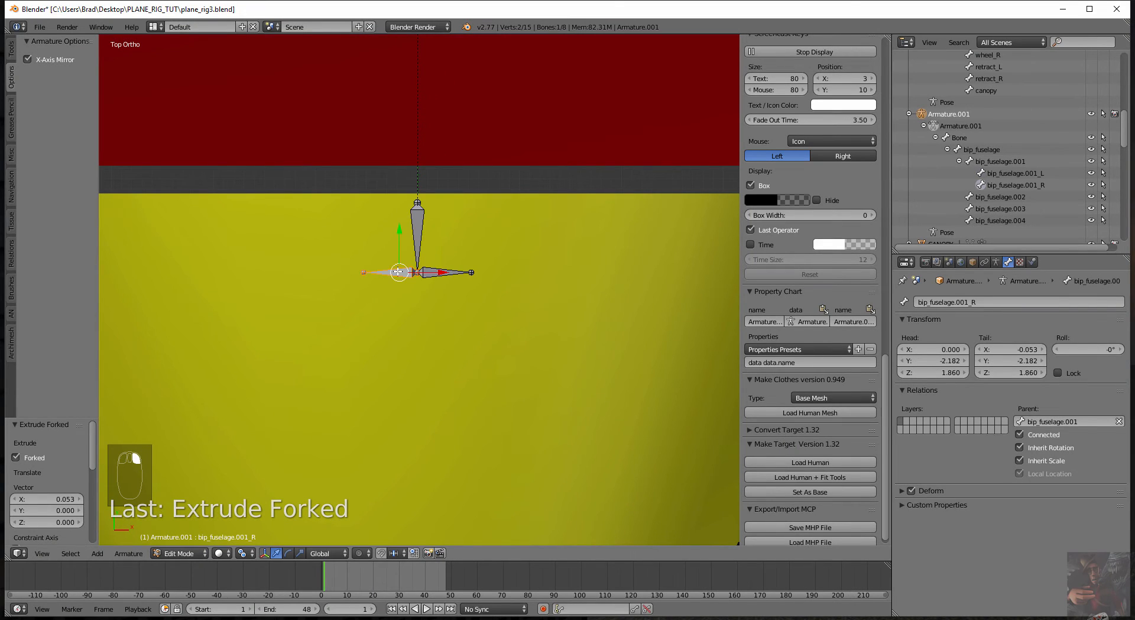
click(1020, 434)
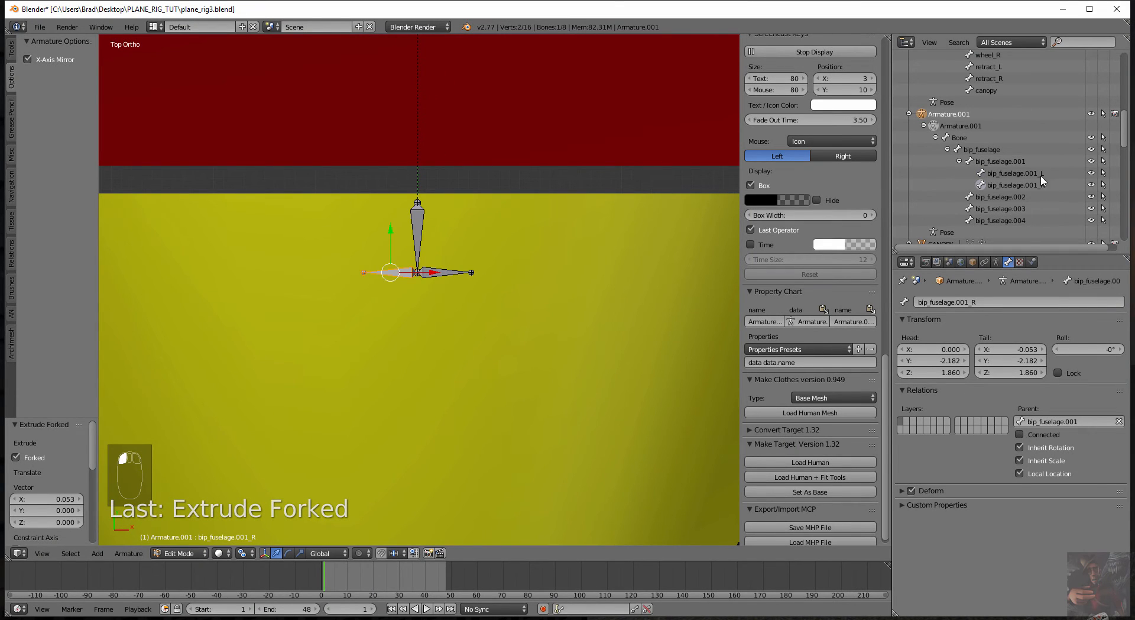
Move the mirrored bone pair about -0.287 along Y so it lines up with the propeller blades
scroll(542, 381, down, 5)
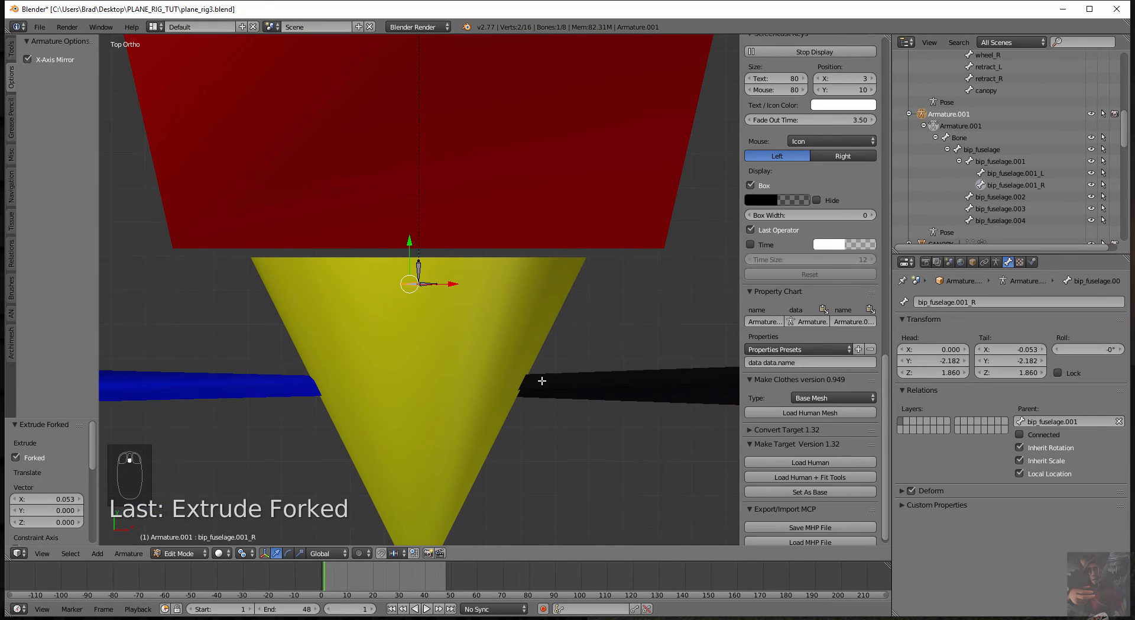
scroll(542, 381, up, 1)
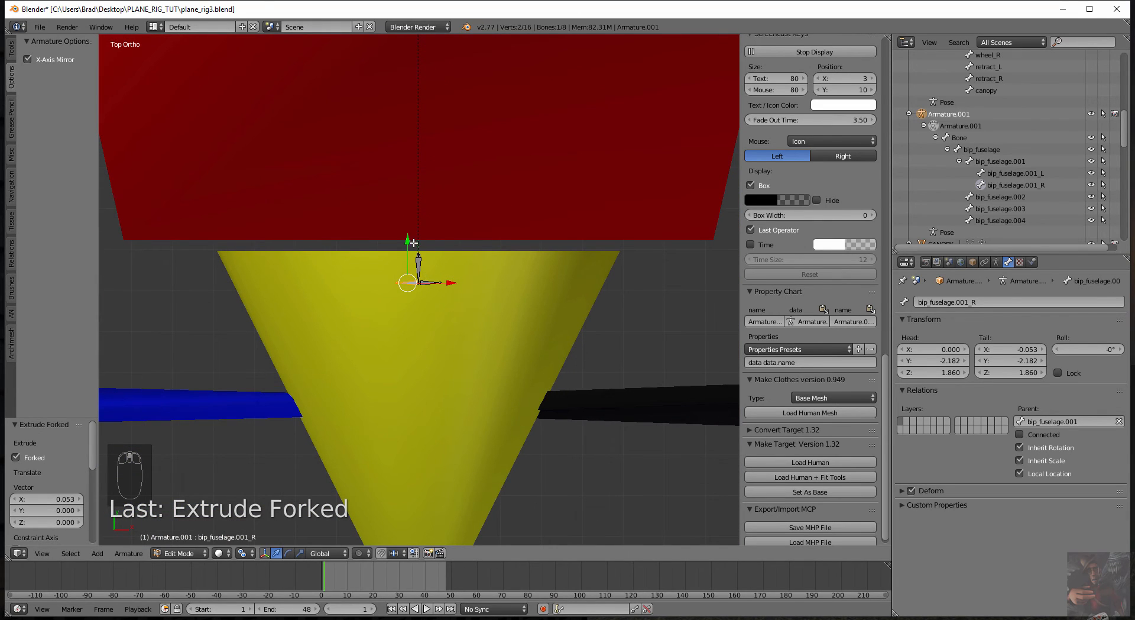
drag(408, 240, 401, 357)
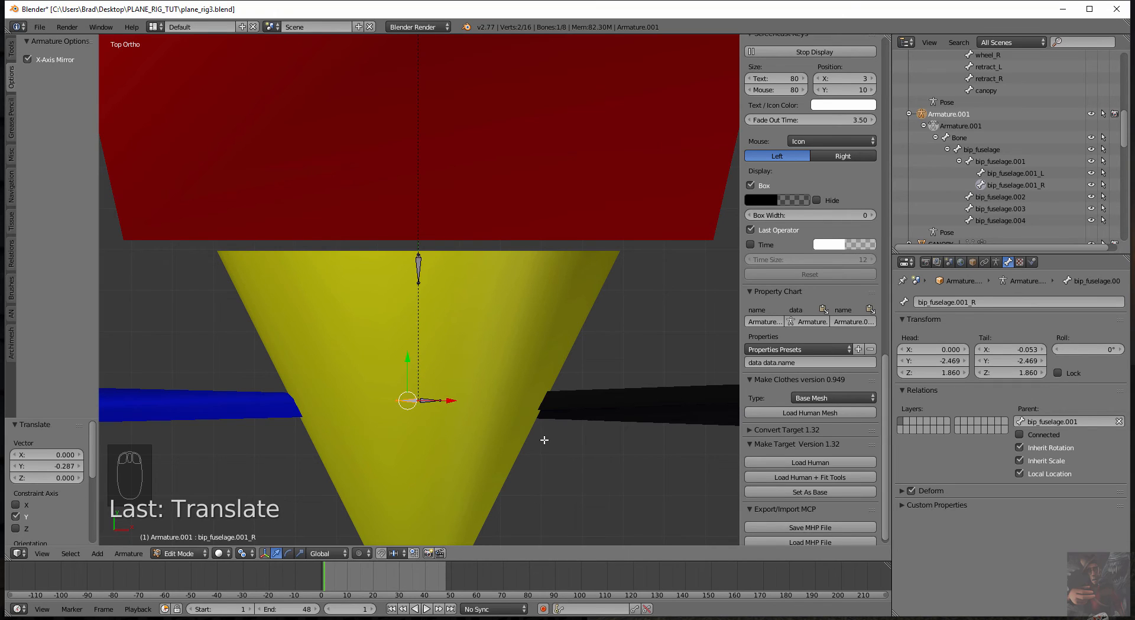
Move the mirrored propeller bone pair outward about 0.248 along X, to the roots of the blades, and check the placement
drag(441, 397, 346, 403)
middle_drag(538, 459, 477, 242)
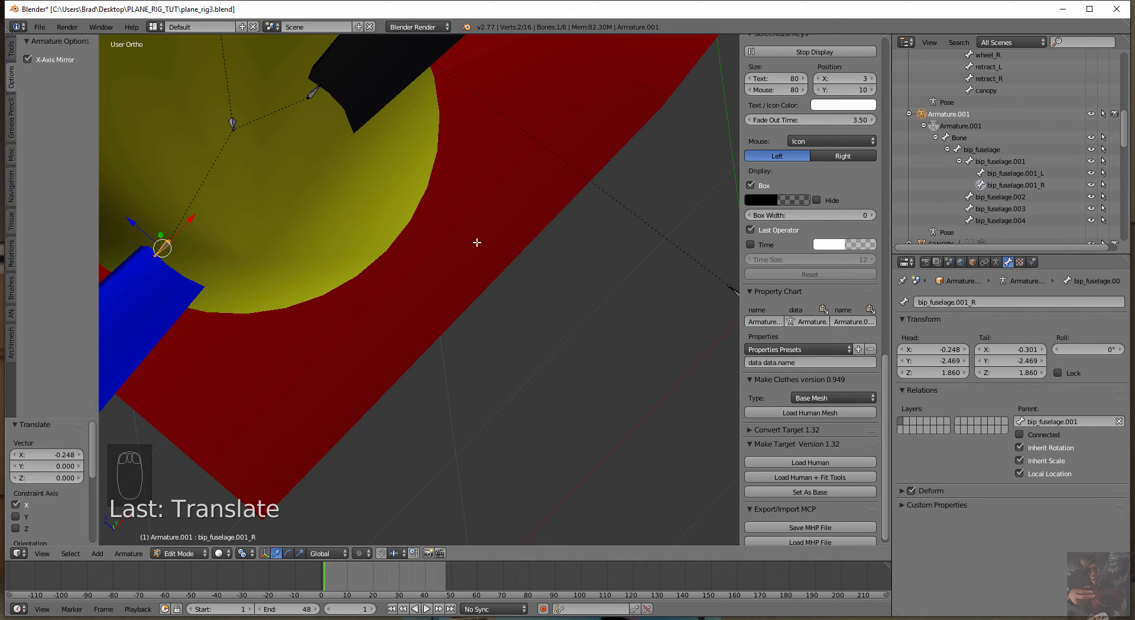
key(KP_1)
scroll(615, 245, down, 4)
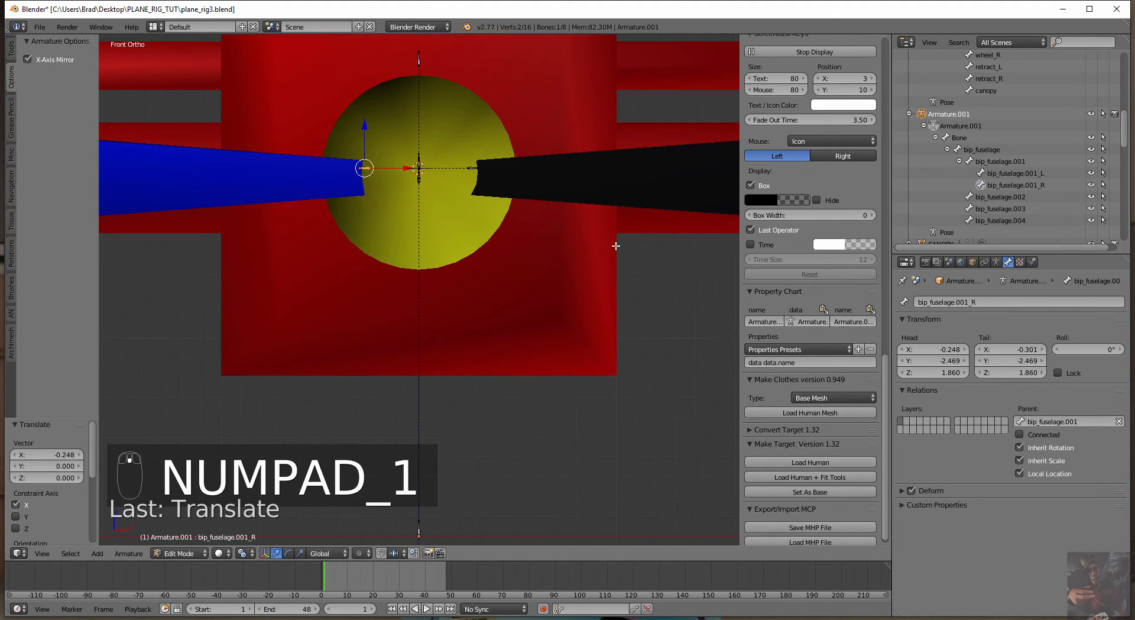
middle_drag(484, 302, 378, 225)
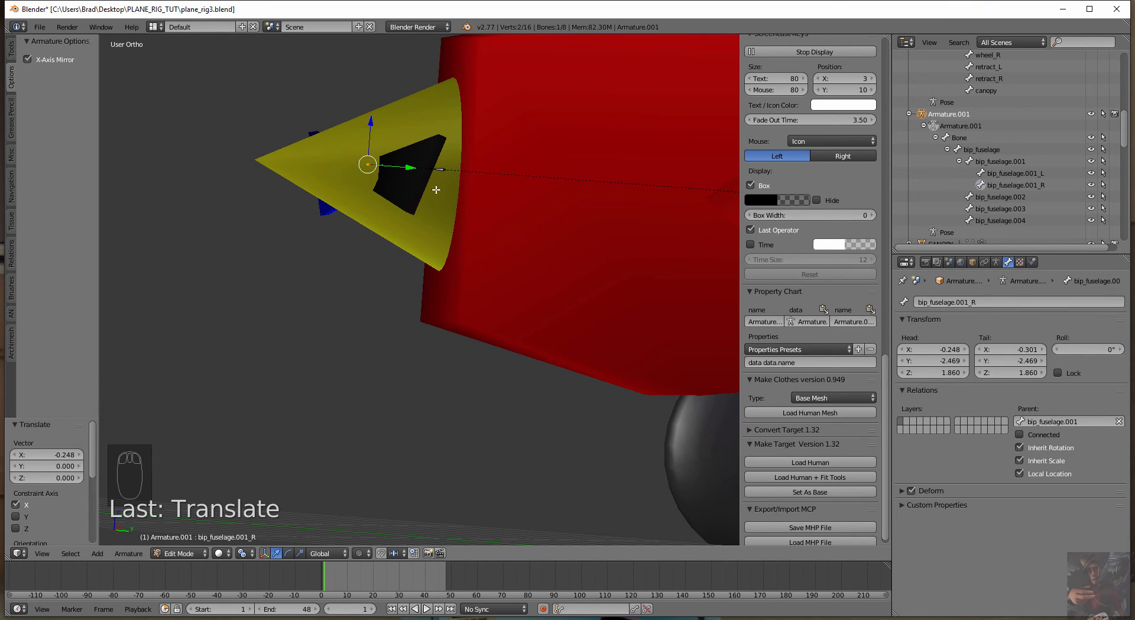
middle_drag(344, 153, 540, 228)
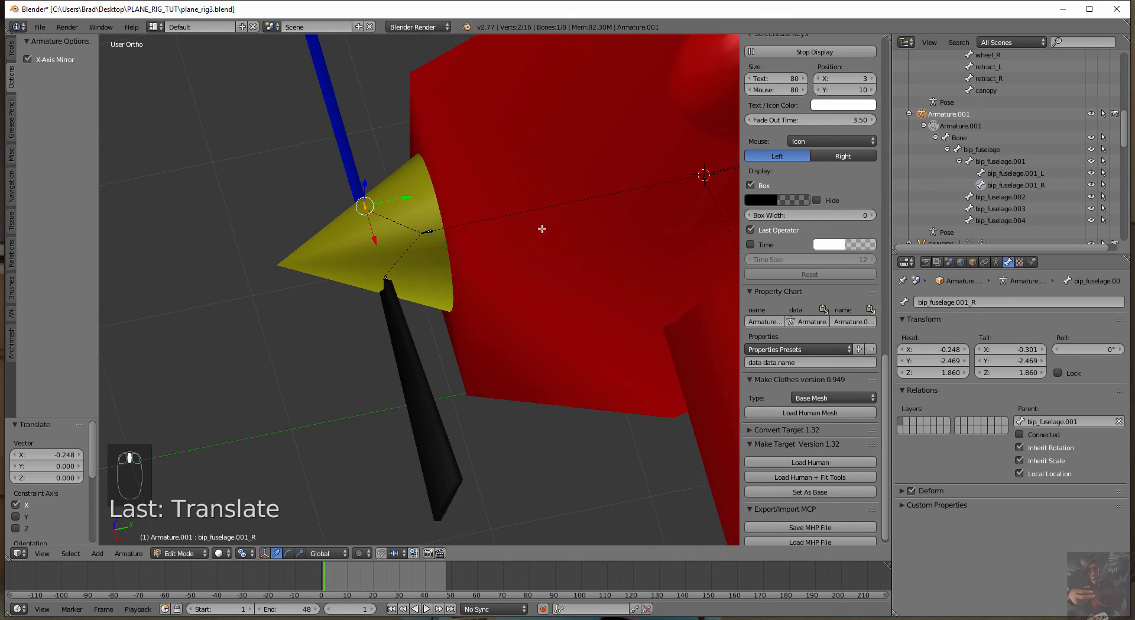
Examine the whole airplane from the side and from above to locate the wing control surfaces
middle_drag(632, 329, 554, 198)
key(KP_3)
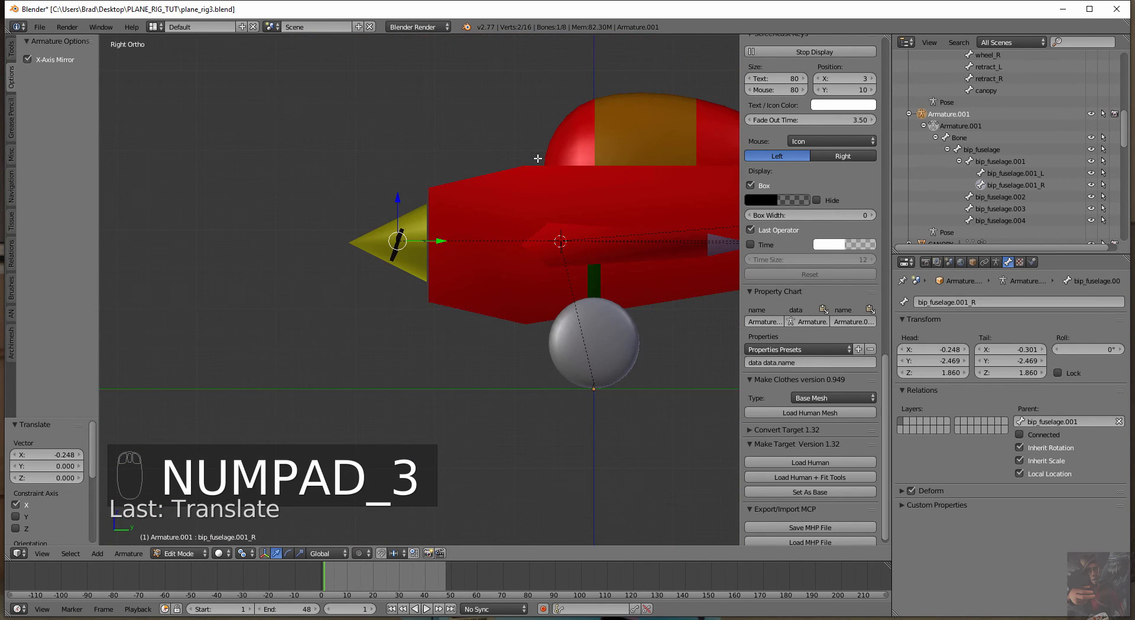
scroll(537, 158, down, 5)
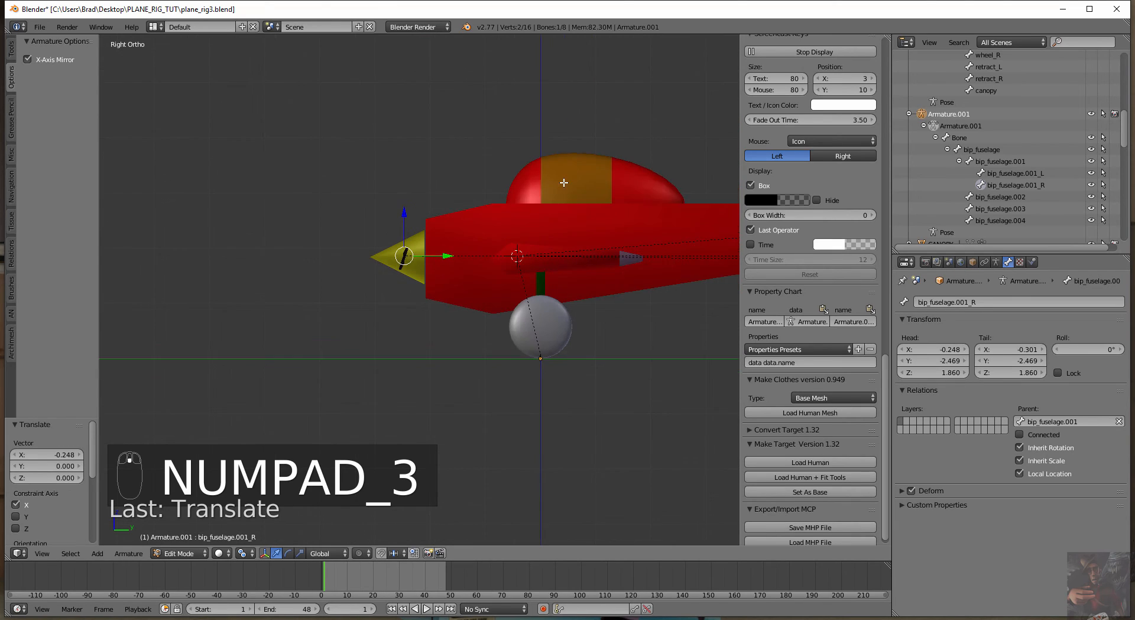
shift+middle_drag(608, 255, 492, 279)
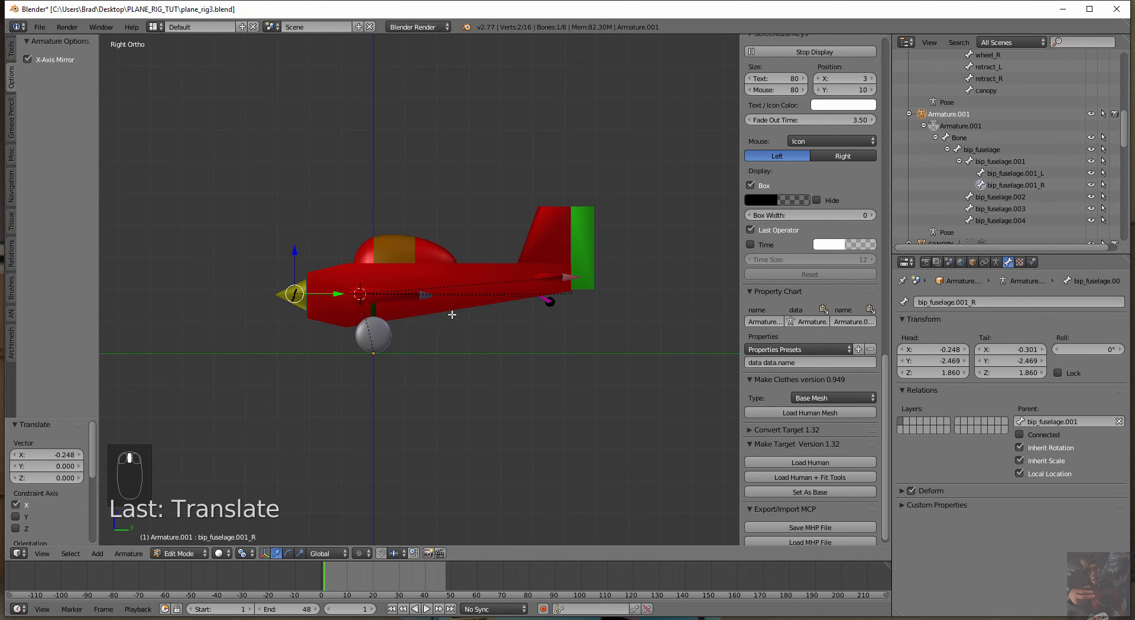
key(KP_7)
scroll(452, 315, up, 3)
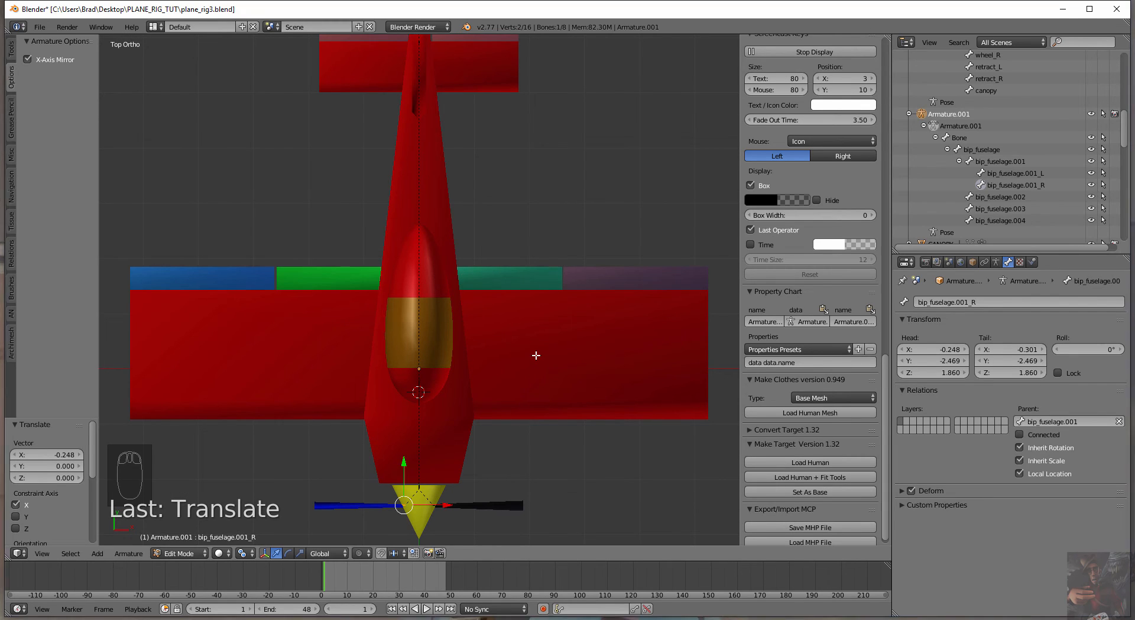
scroll(428, 133, down, 2)
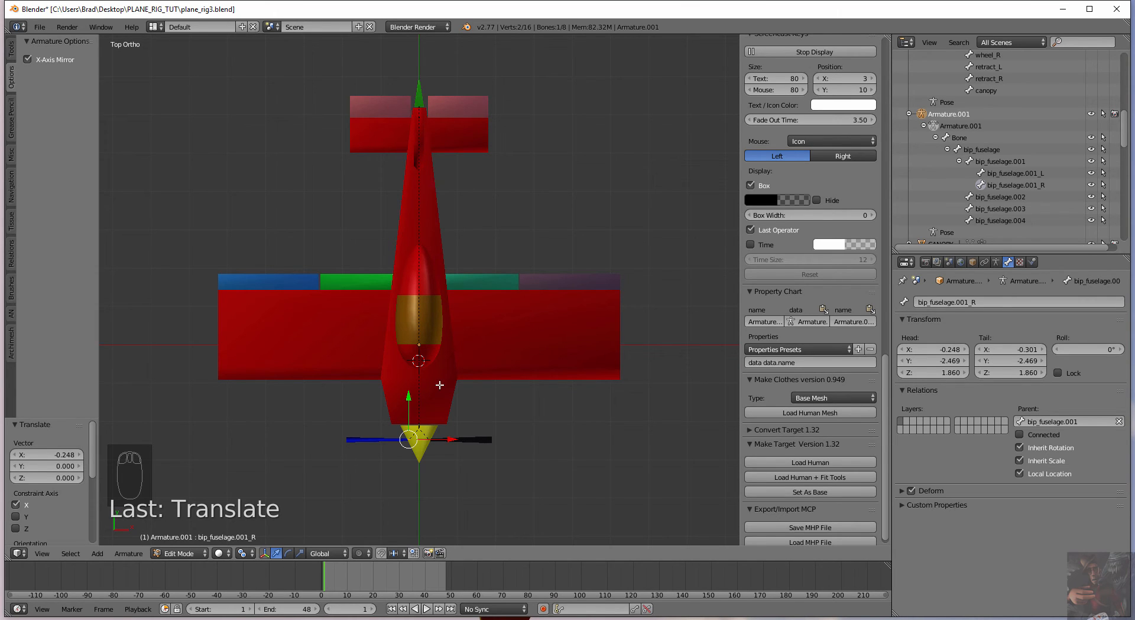
Select the whole bip_fuselage bone inside the fuselage, just ahead of the canopy glass
scroll(441, 385, up, 6)
shift+middle_drag(434, 115, 416, 34)
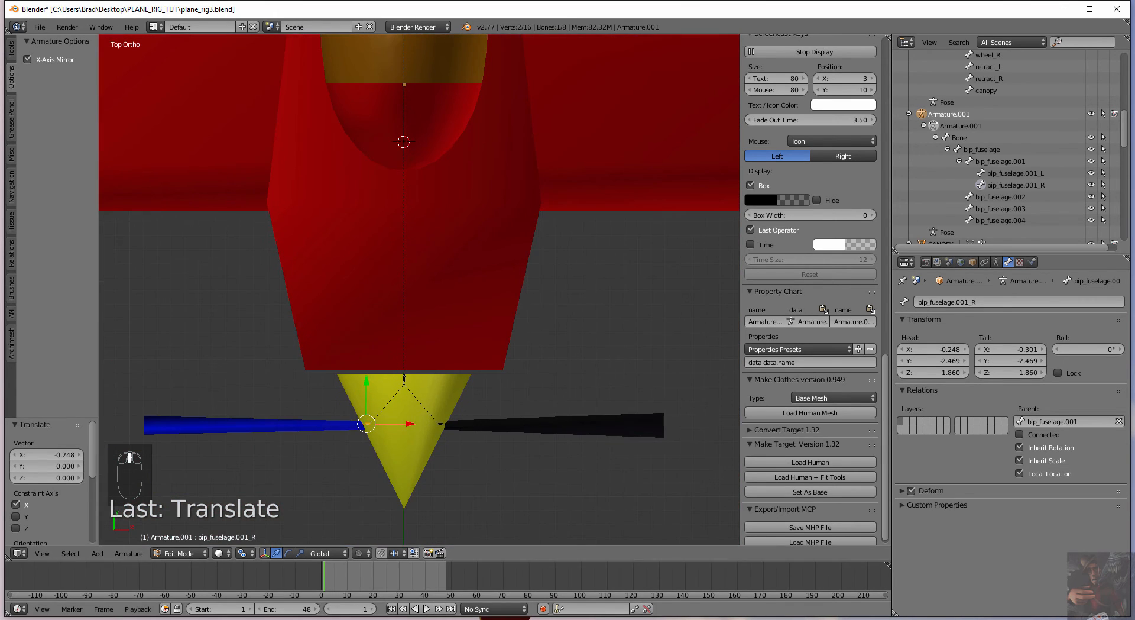
scroll(407, 595, up, 1)
scroll(416, 253, up, 4)
shift+middle_drag(406, 76, 446, 438)
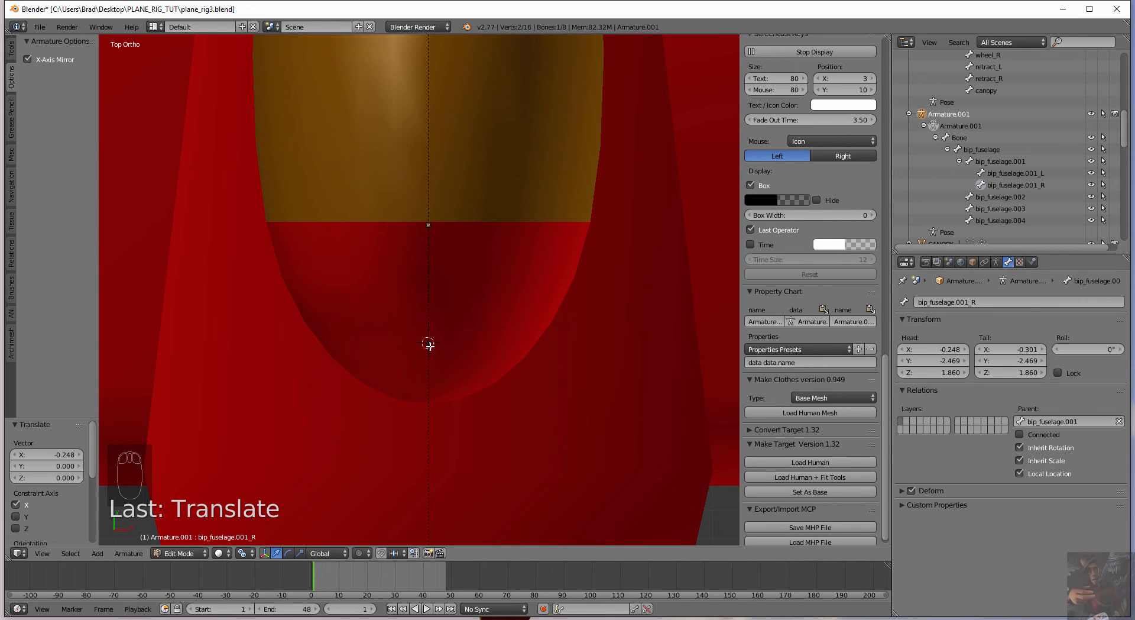
right_click(428, 343)
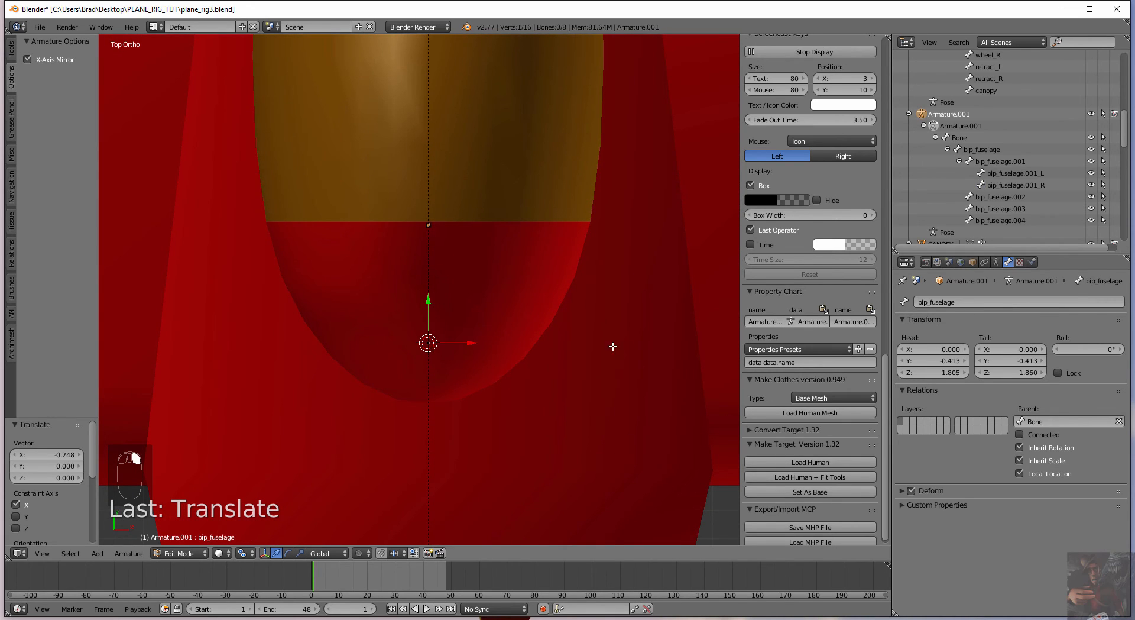
middle_drag(467, 459, 333, 332)
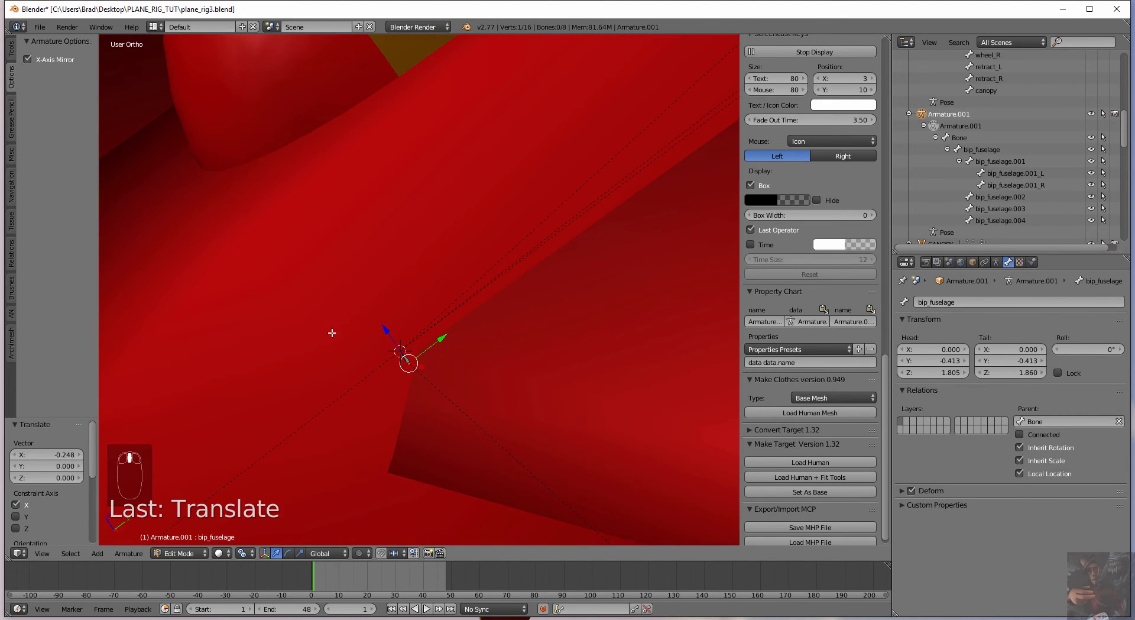
right_click(405, 357)
key(KP_7)
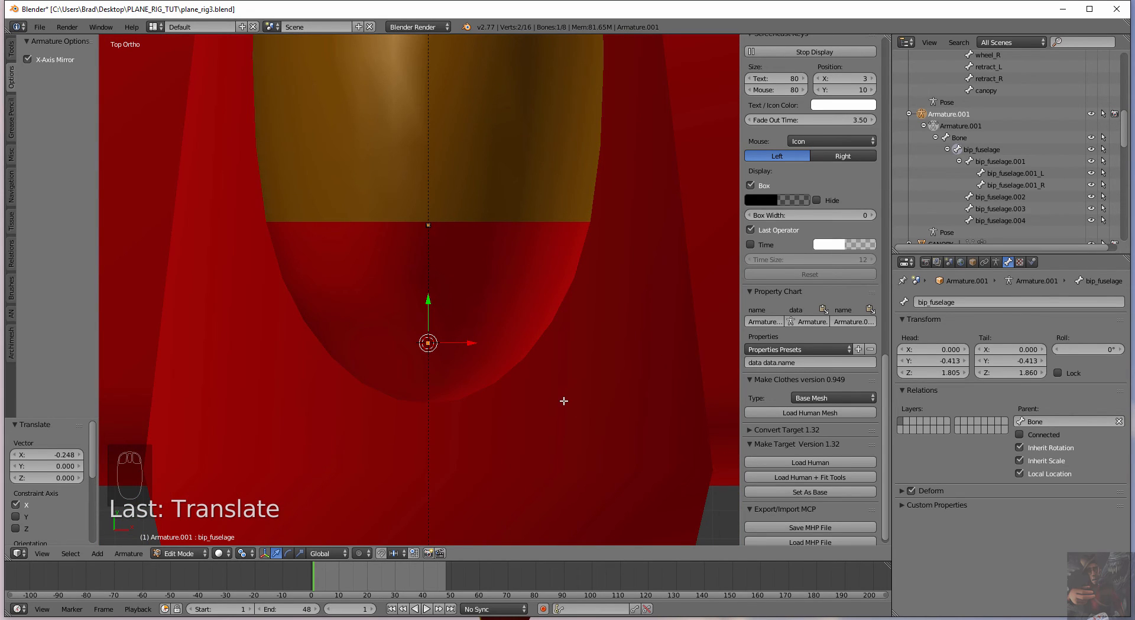
Fork-extrude a mirrored pair of bones from bip_fuselage, about 0.150 along Y
scroll(564, 401, down, 5)
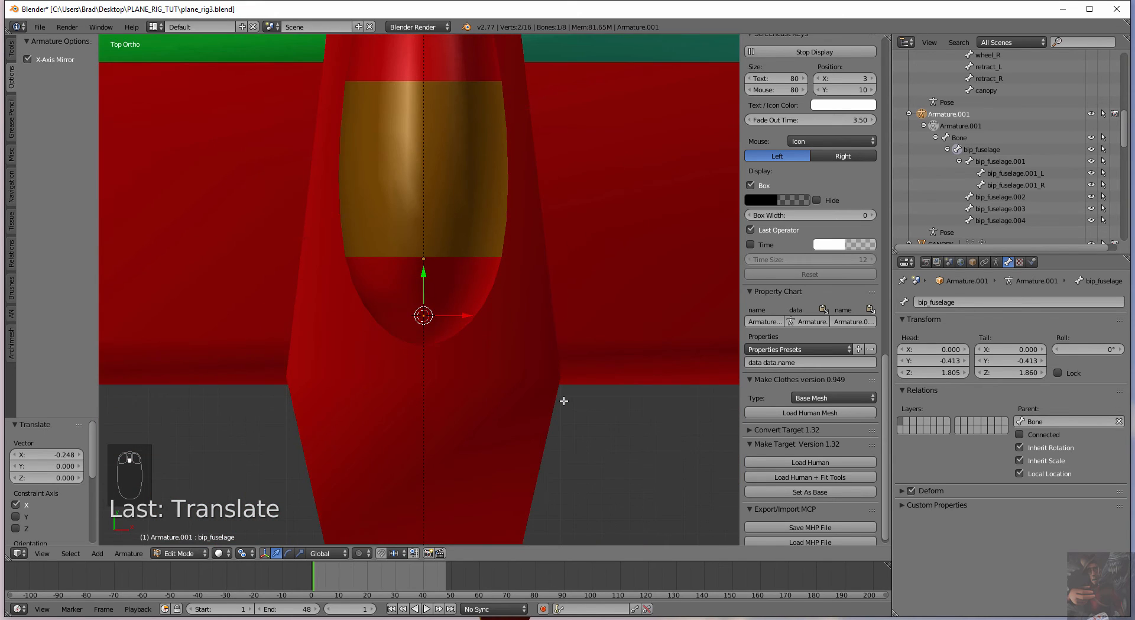
scroll(564, 401, up, 4)
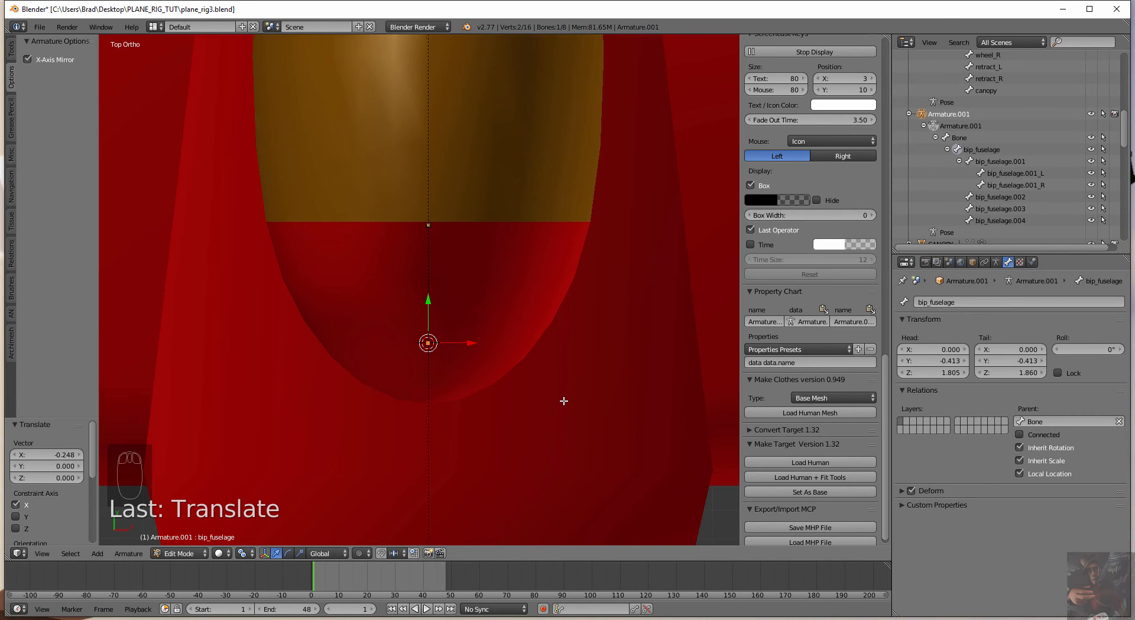
scroll(564, 401, down, 4)
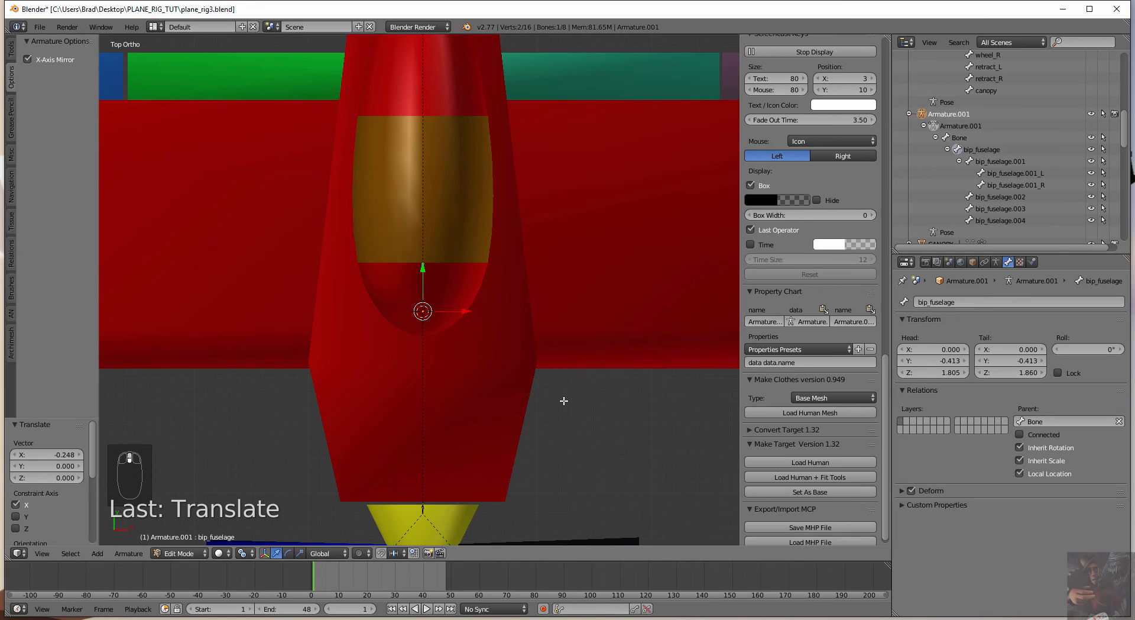
key(shift+e)
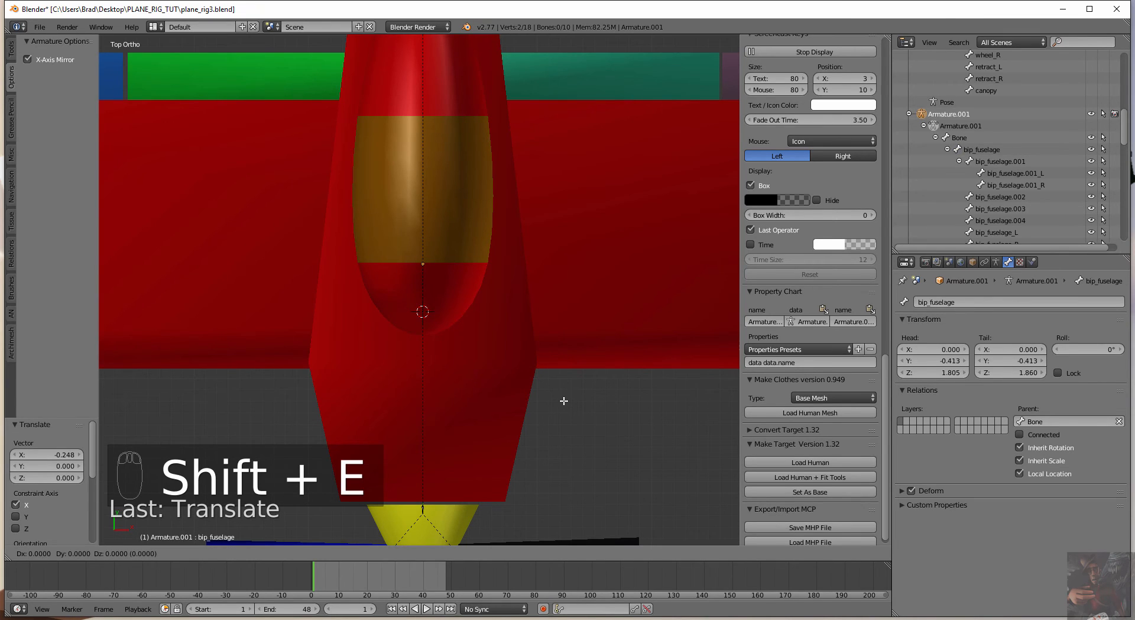
key(y)
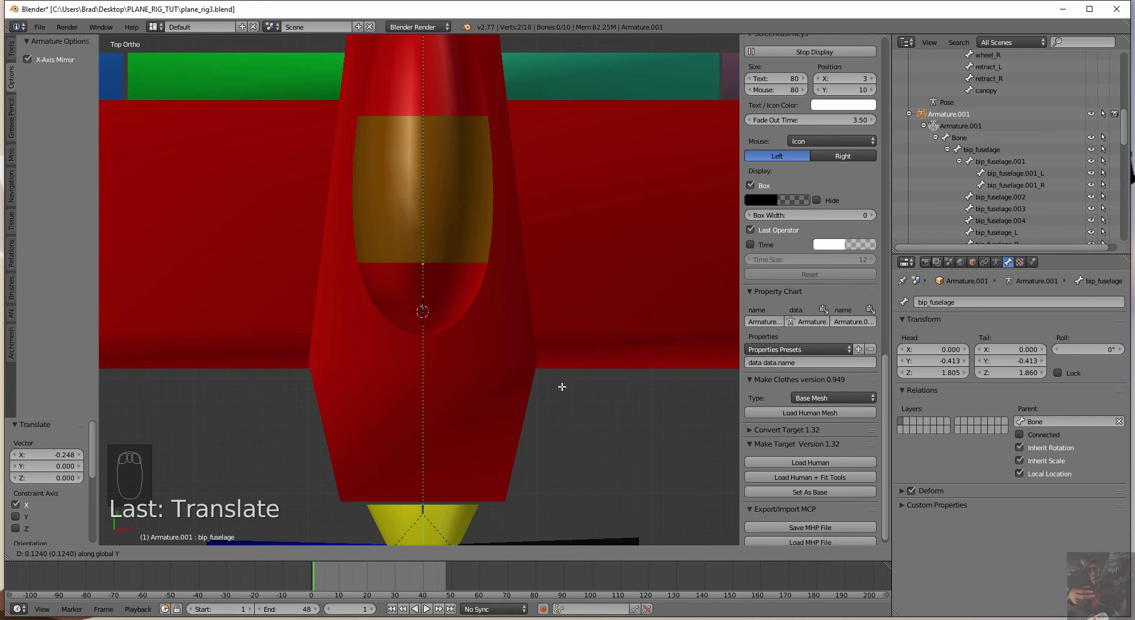
click(561, 383)
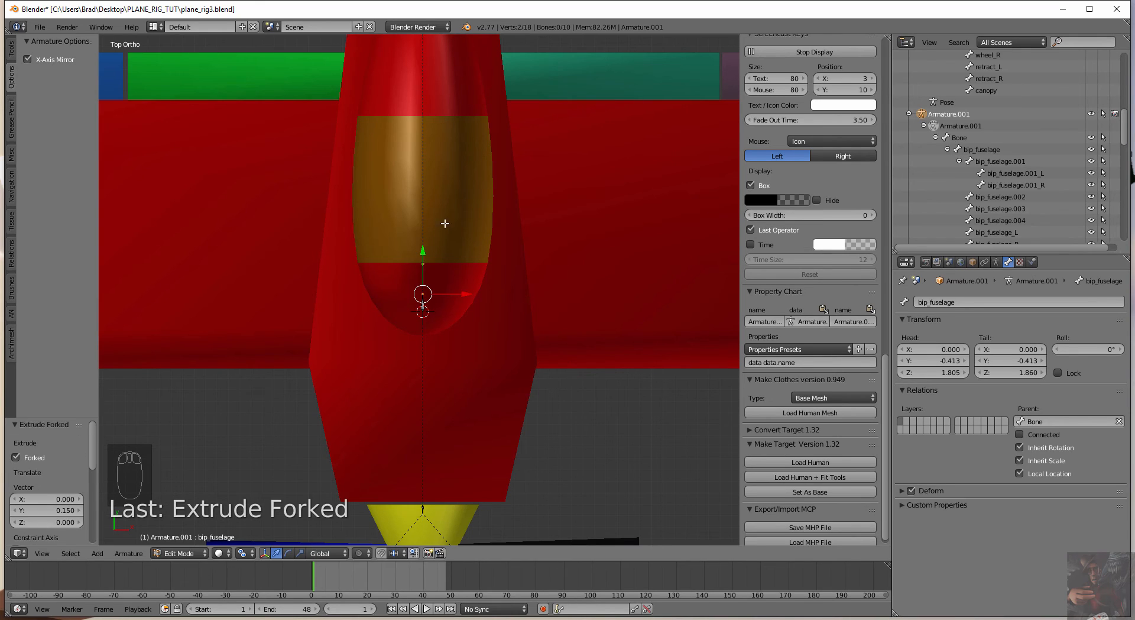
Disconnect the new mirrored bones bip_fuselage_L and bip_fuselage_R from their parent bone
scroll(461, 335, up, 4)
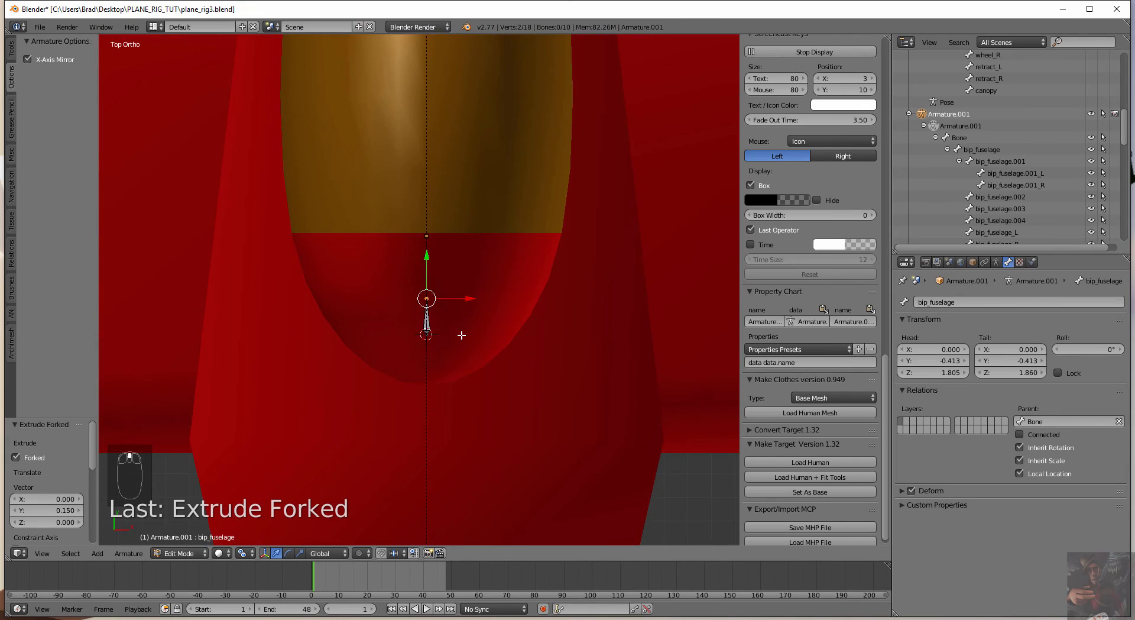
right_click(431, 337)
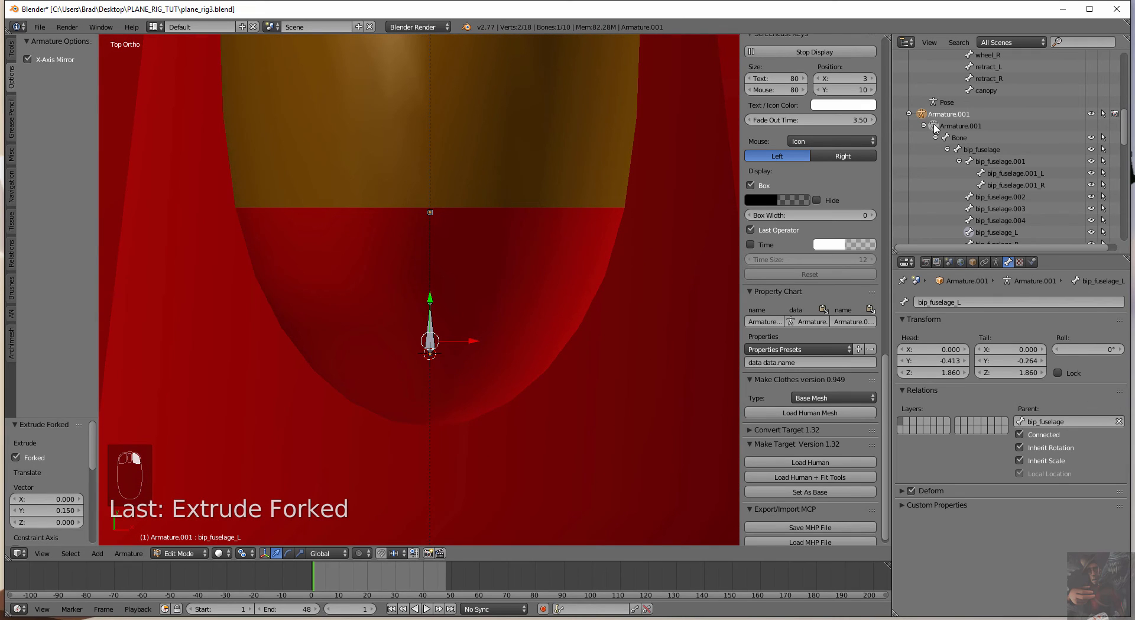
scroll(976, 184, down, 1)
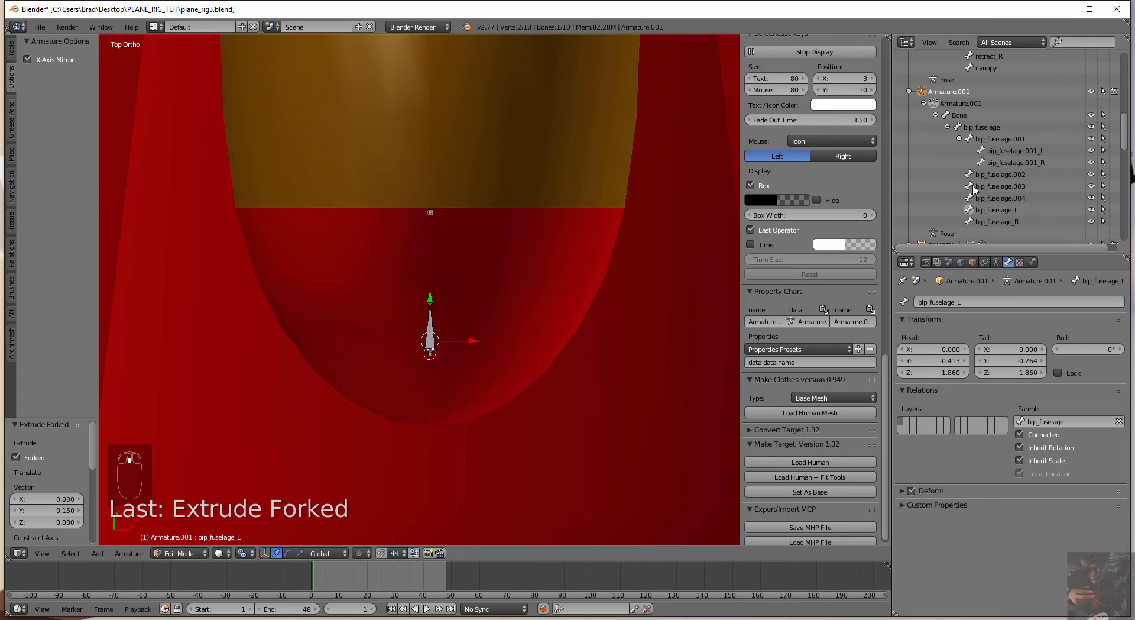
click(1021, 435)
click(998, 223)
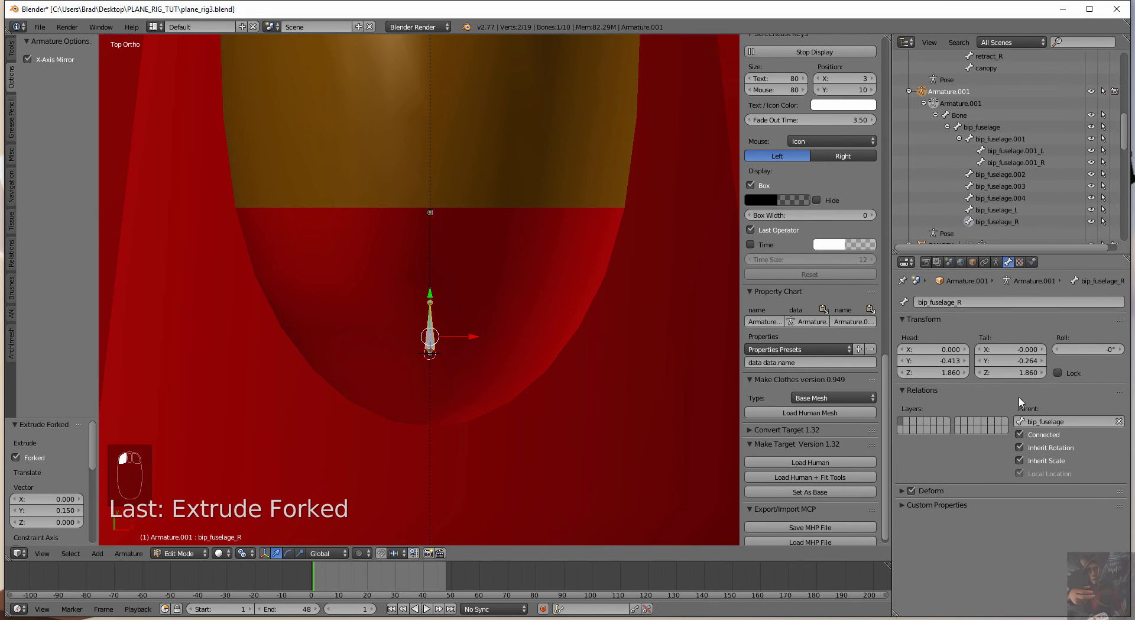
click(1020, 434)
Move the mirrored bones about -1.662 along X and 1.860 along Y, onto the inner control surfaces of the wing
scroll(481, 278, down, 4)
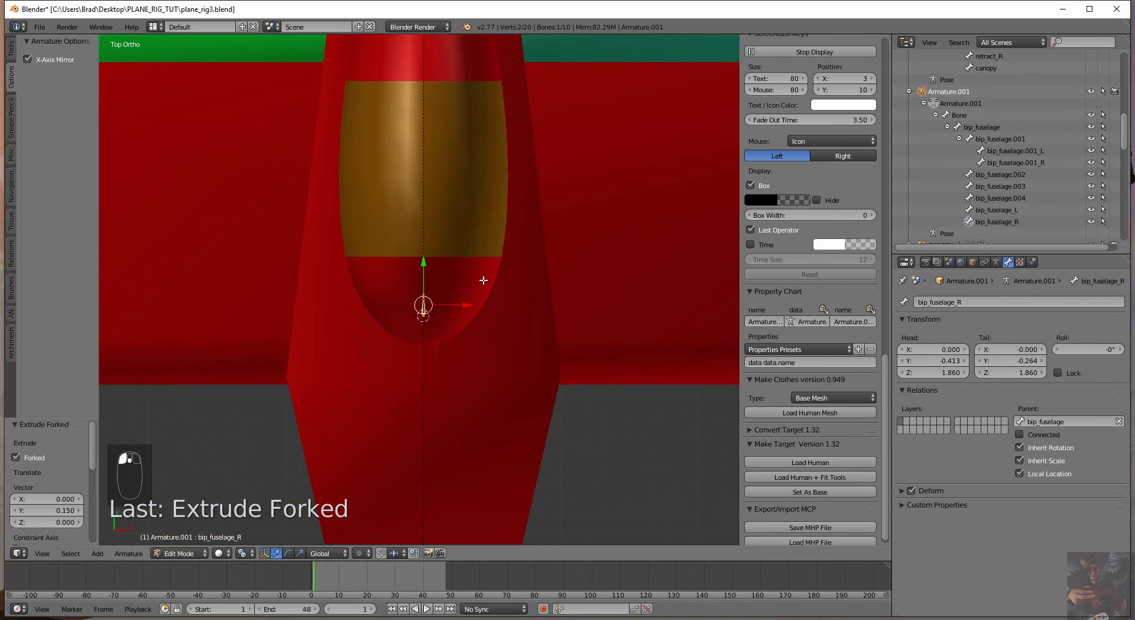
scroll(450, 375, down, 2)
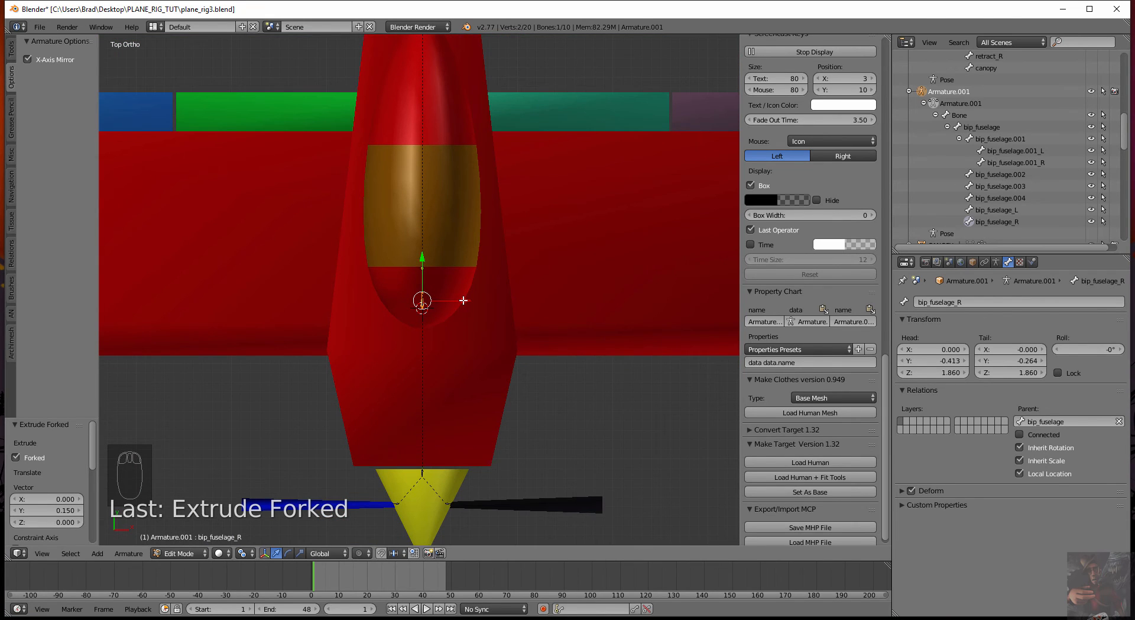
drag(463, 300, 305, 288)
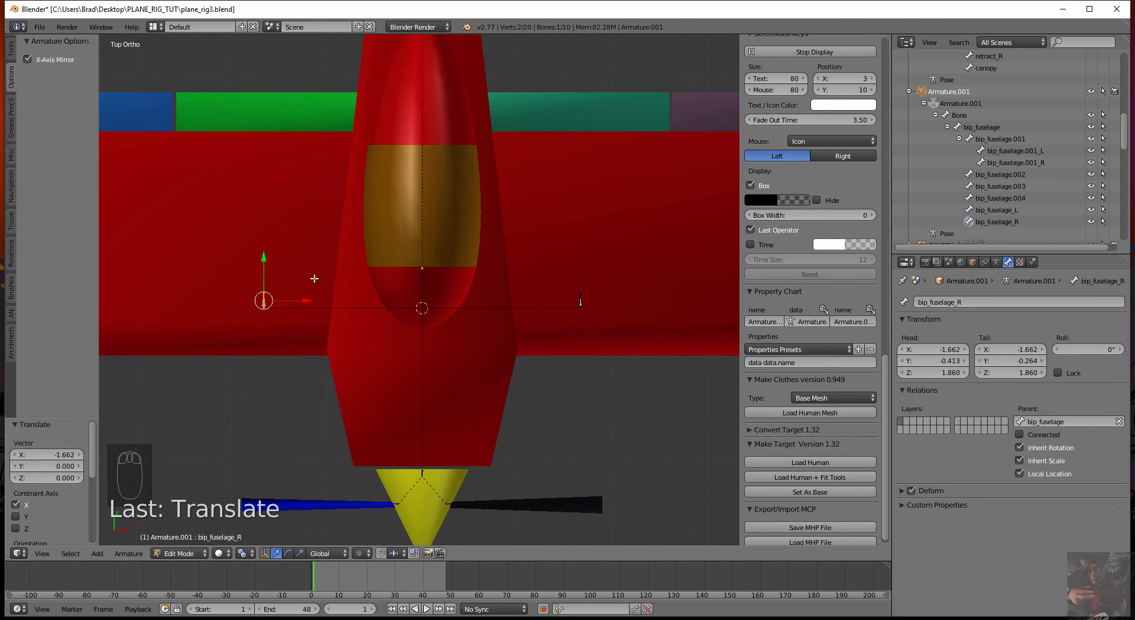
drag(263, 256, 253, 77)
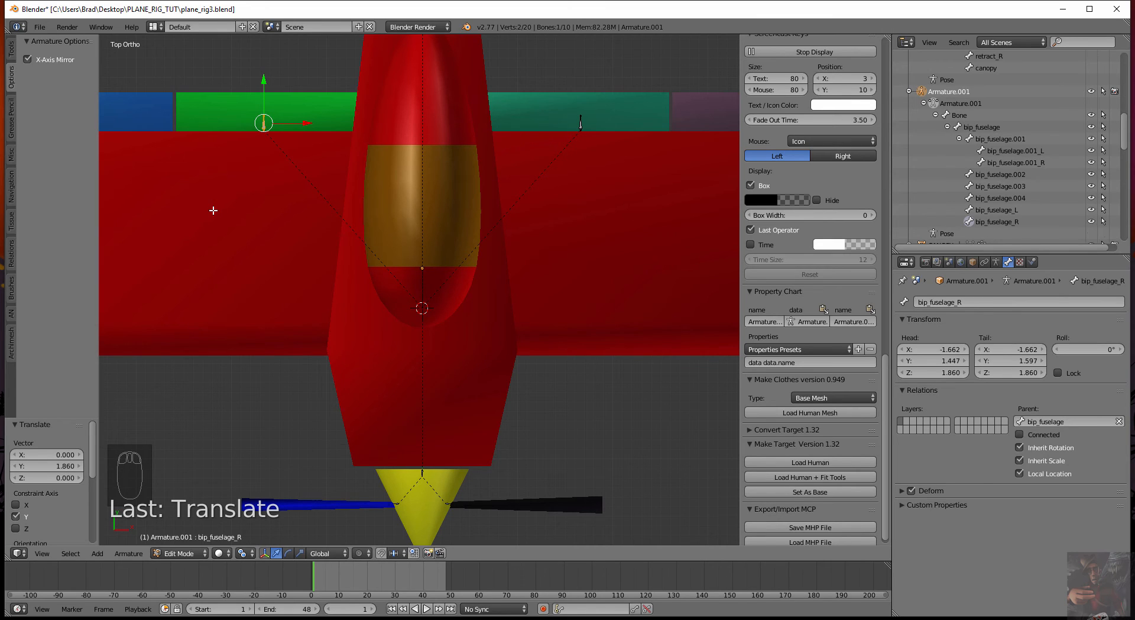
Duplicate the inner wing bone pair in place and move the copies about -1.749 and another -0.643 along X, onto the outer control surfaces
key(shift+d)
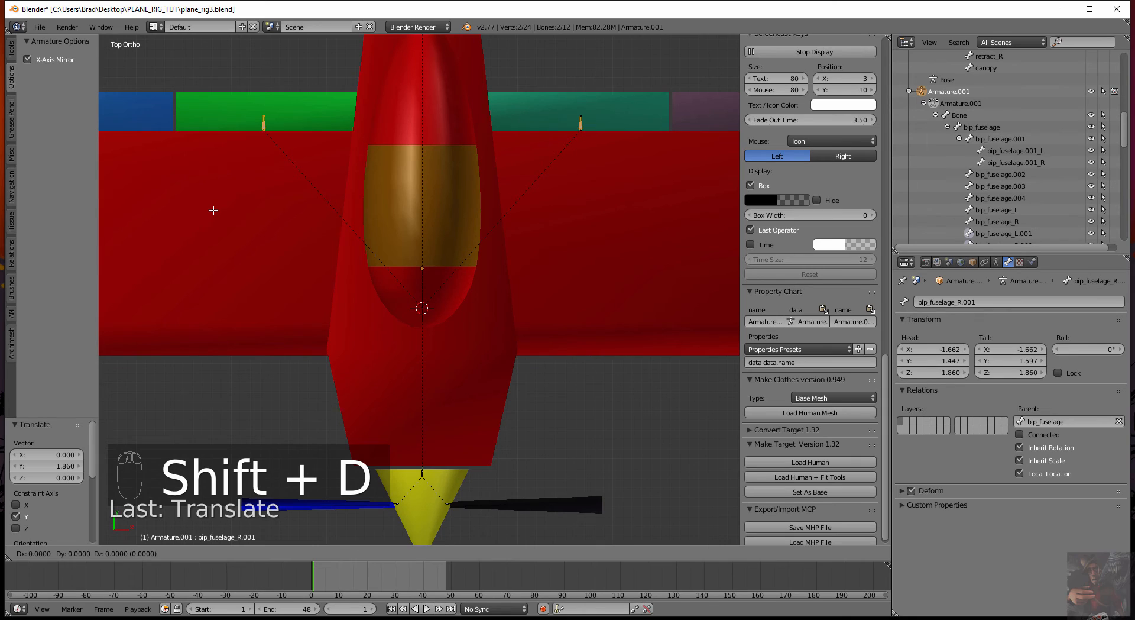
right_click(213, 210)
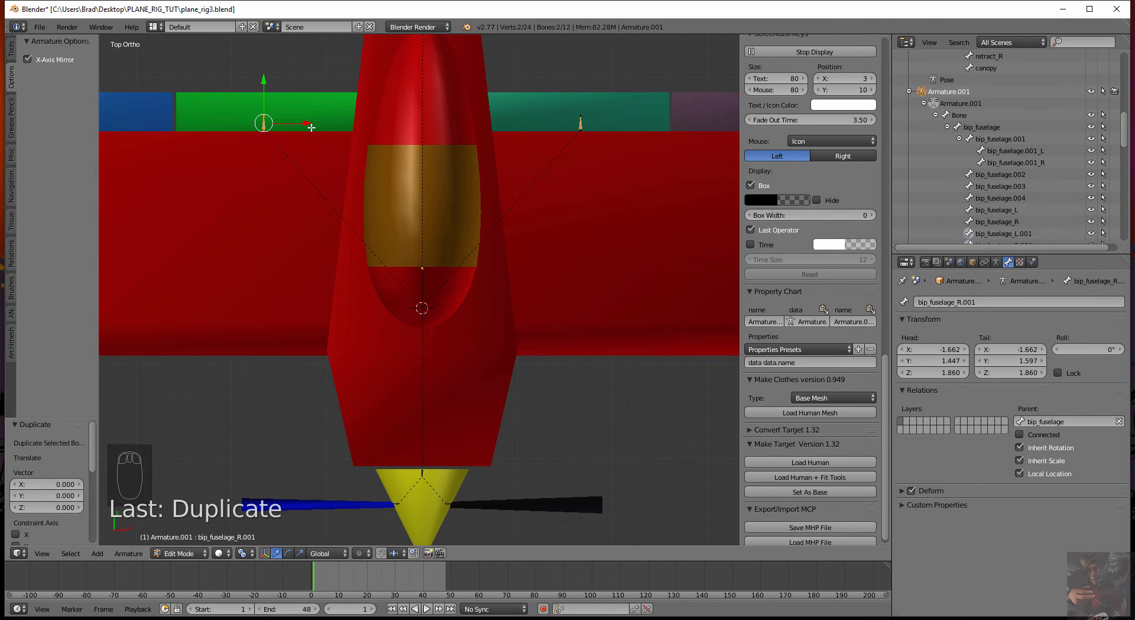
drag(308, 123, 141, 123)
scroll(242, 189, down, 3)
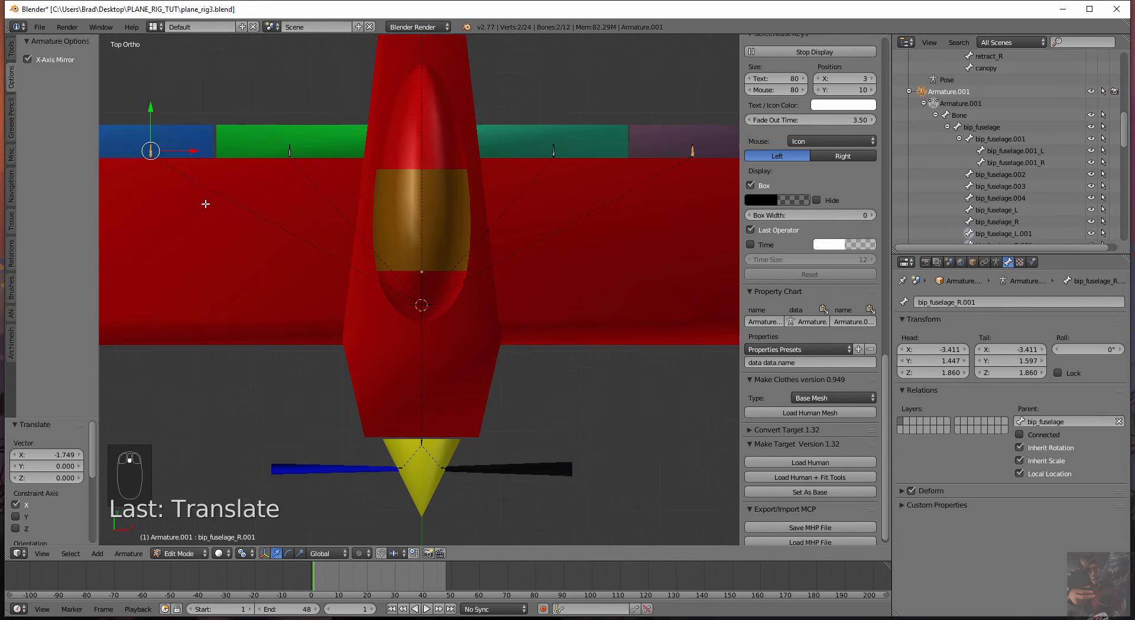
drag(279, 191, 239, 183)
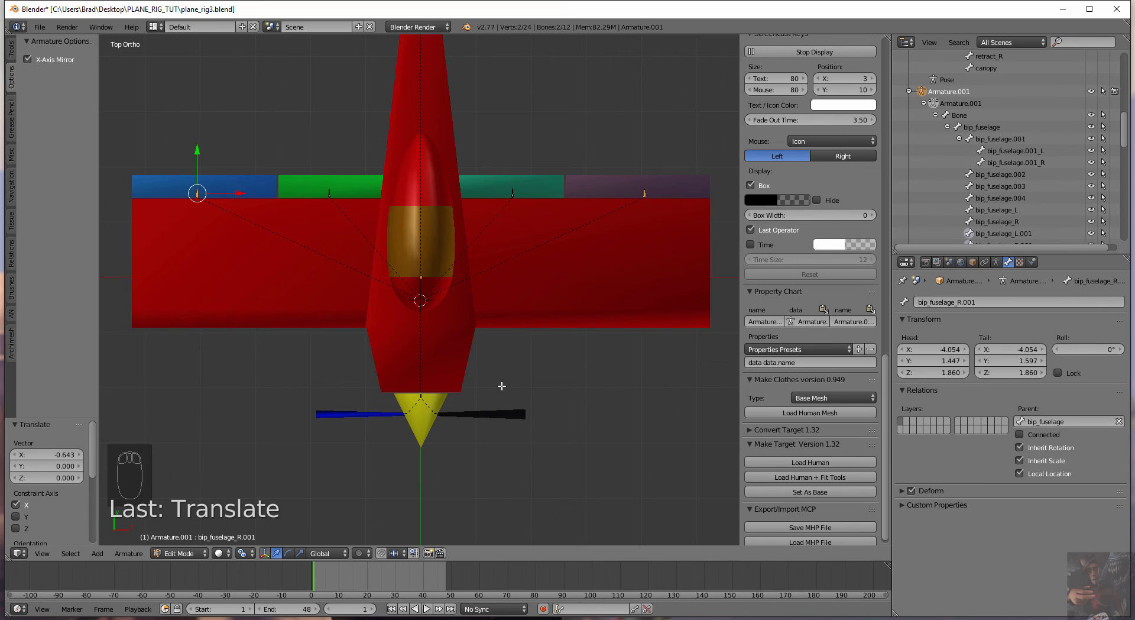
Duplicate the mirrored bone pair on the outer wing control surfaces, leaving the copies in place
scroll(501, 385, down, 5)
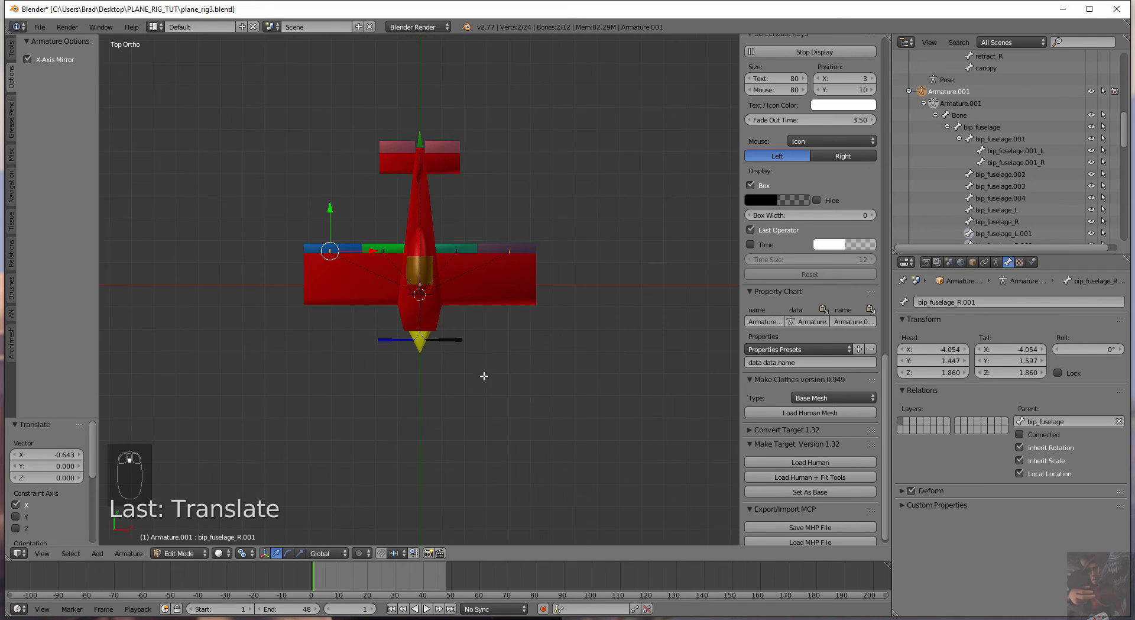
middle_drag(481, 375, 375, 287)
middle_drag(425, 219, 539, 205)
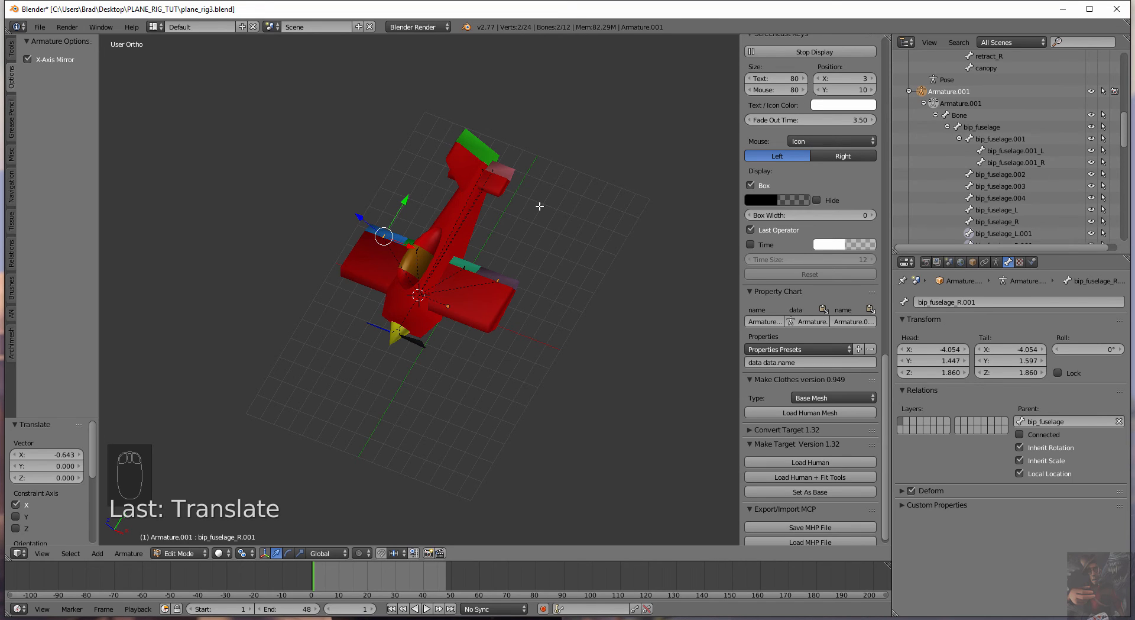
key(KP_3)
scroll(539, 205, up, 7)
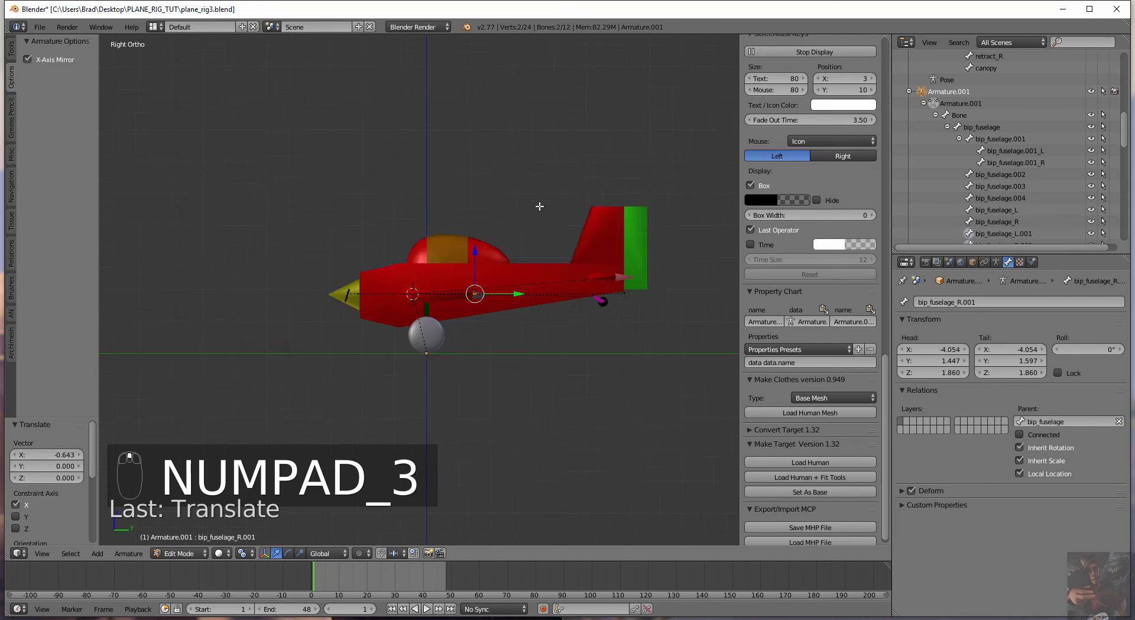
scroll(539, 205, up, 2)
middle_drag(497, 269, 227, 134)
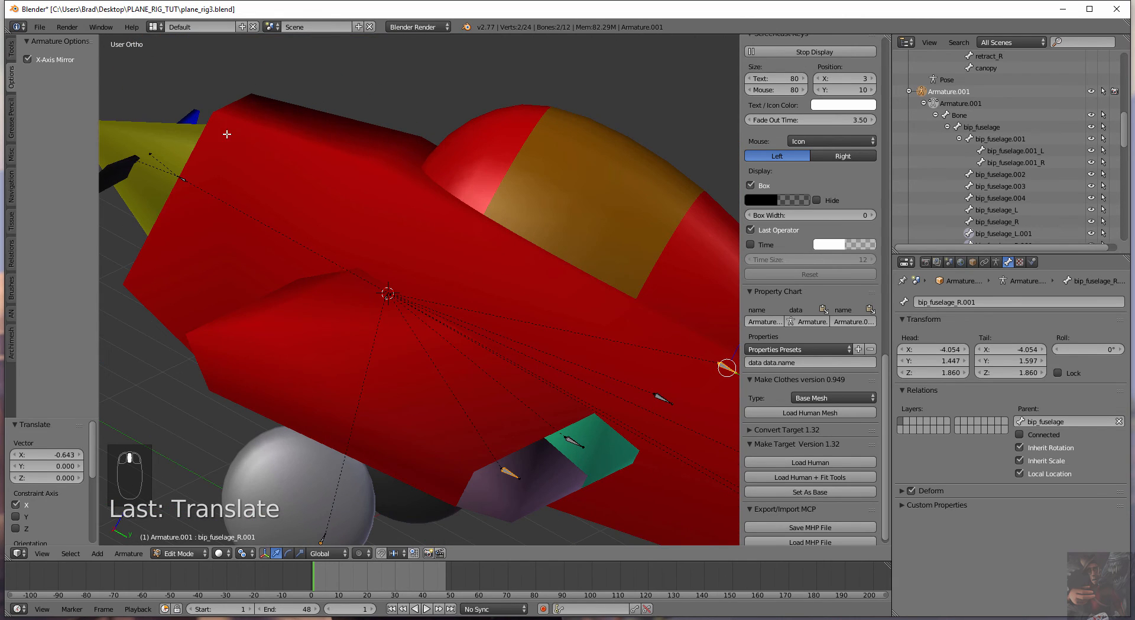
key(shift+d)
right_click(512, 471)
Display the scene in wireframe and move the copies inward along X and about -1.500 along Y, onto the main landing gear struts
scroll(511, 471, down, 3)
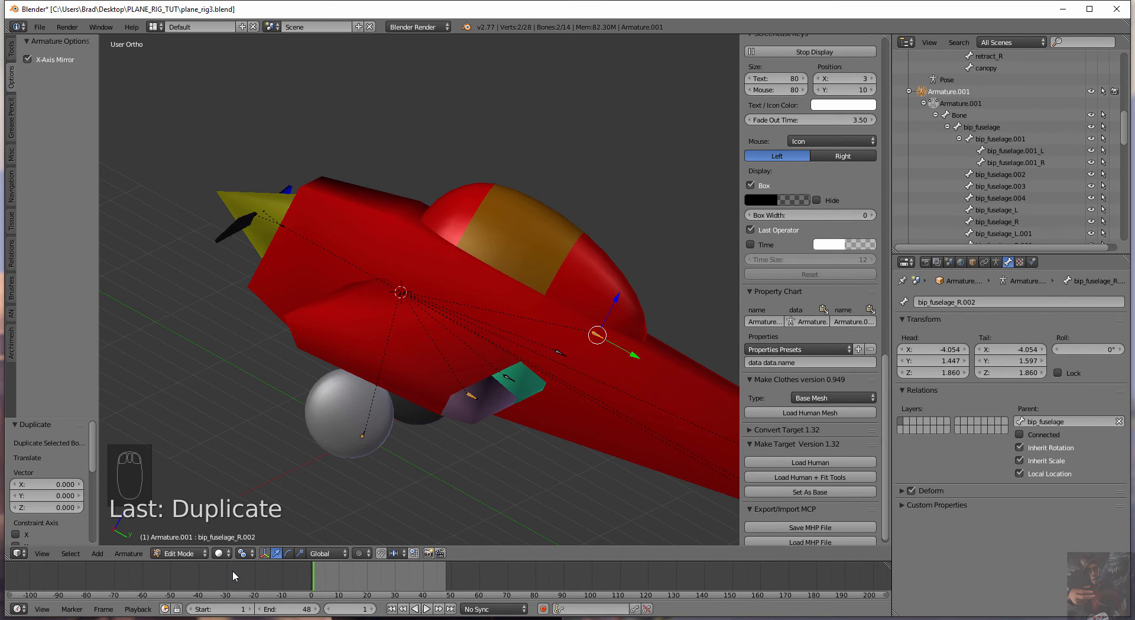
key(KP_7)
key(KP_7)
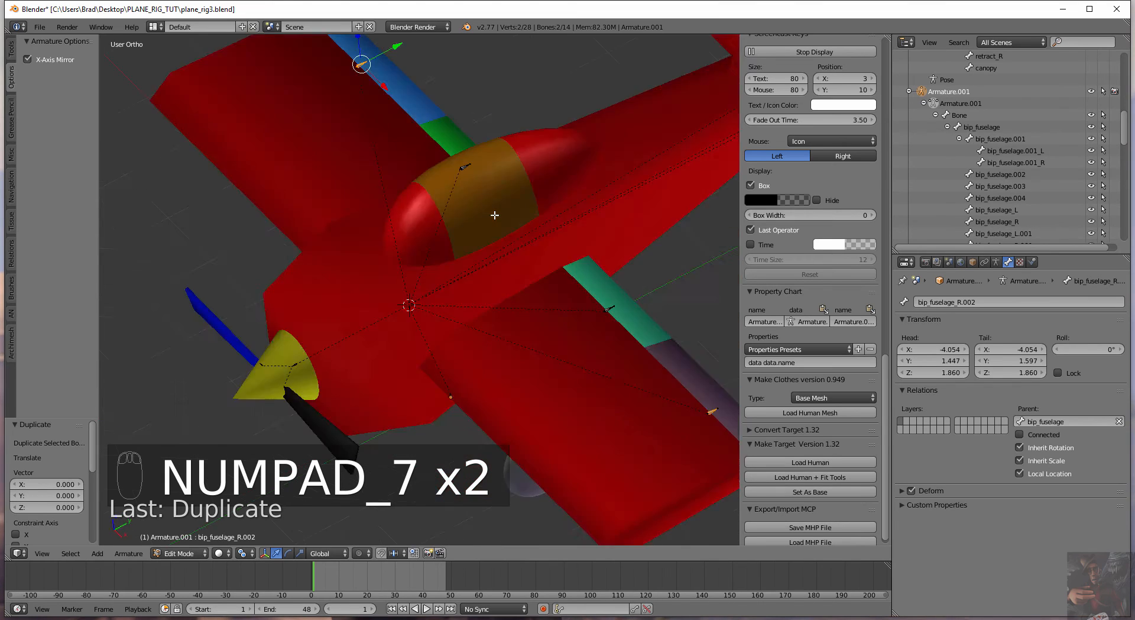
scroll(265, 190, down, 4)
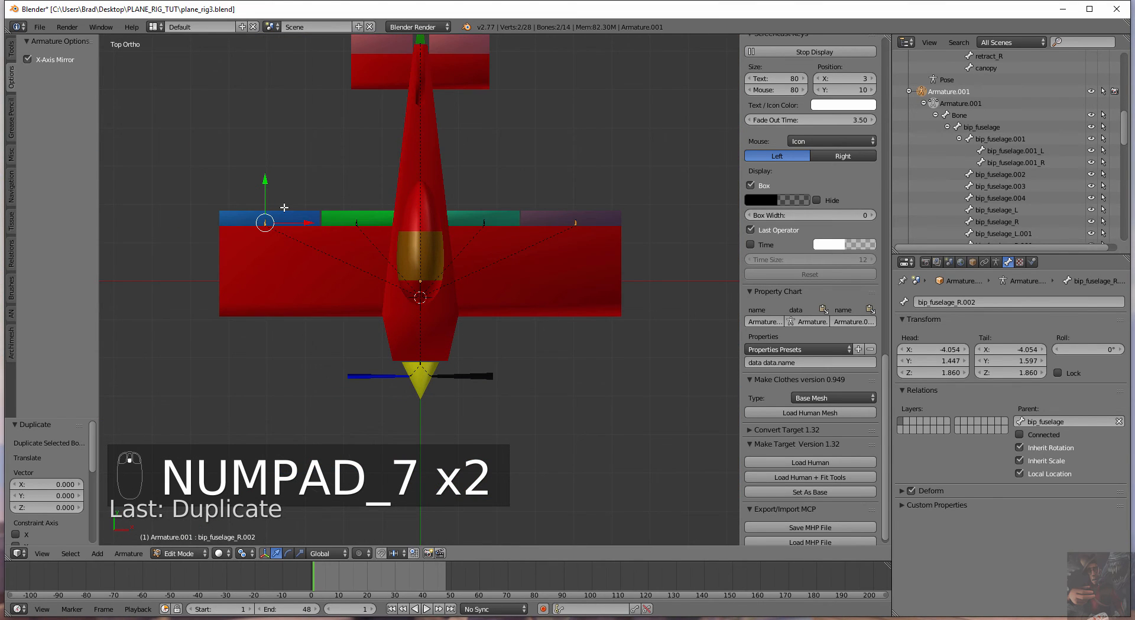
key(z)
scroll(283, 242, up, 3)
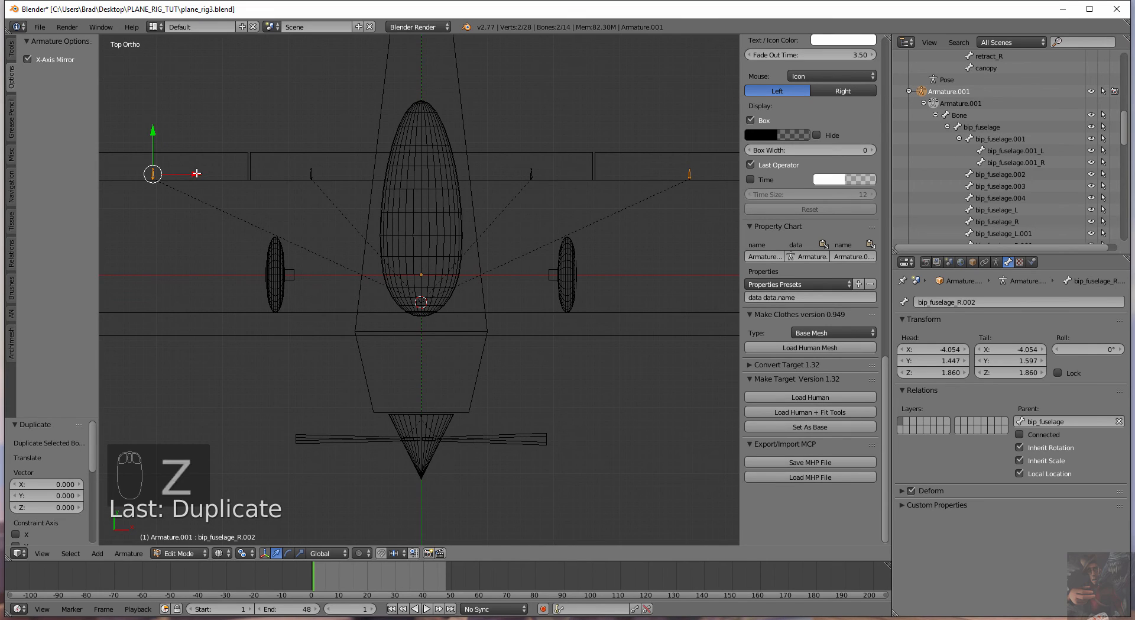
drag(195, 172, 334, 203)
drag(291, 131, 292, 229)
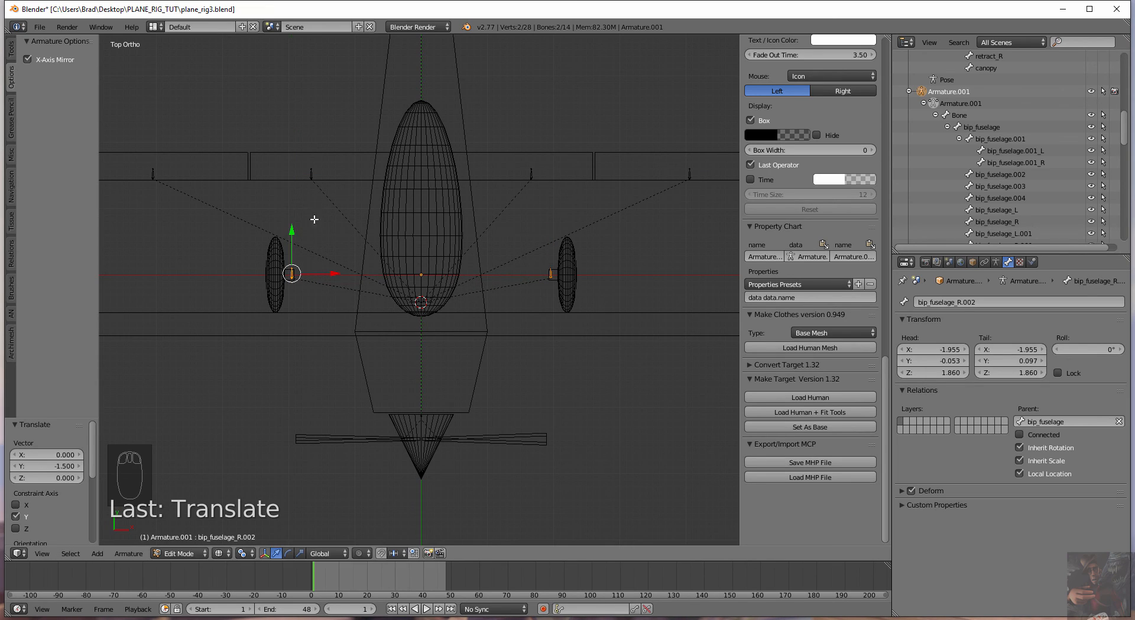
Move the strut bones about -0.259 along Z and -0.054 along X, to the upper ends of the landing gear struts
key(KP_1)
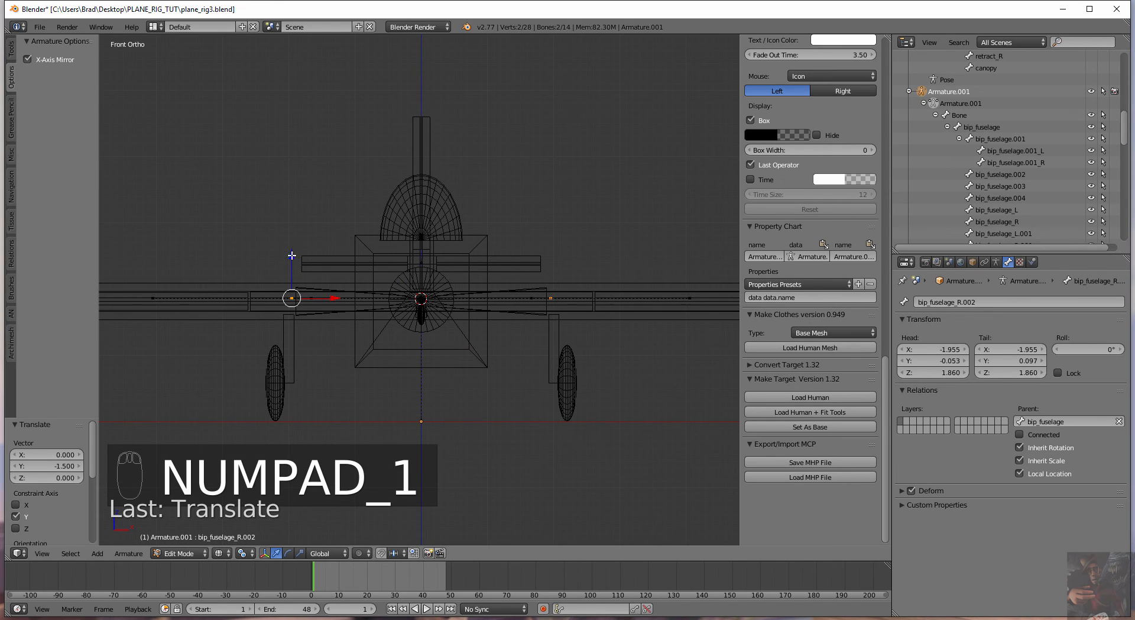
drag(292, 256, 291, 272)
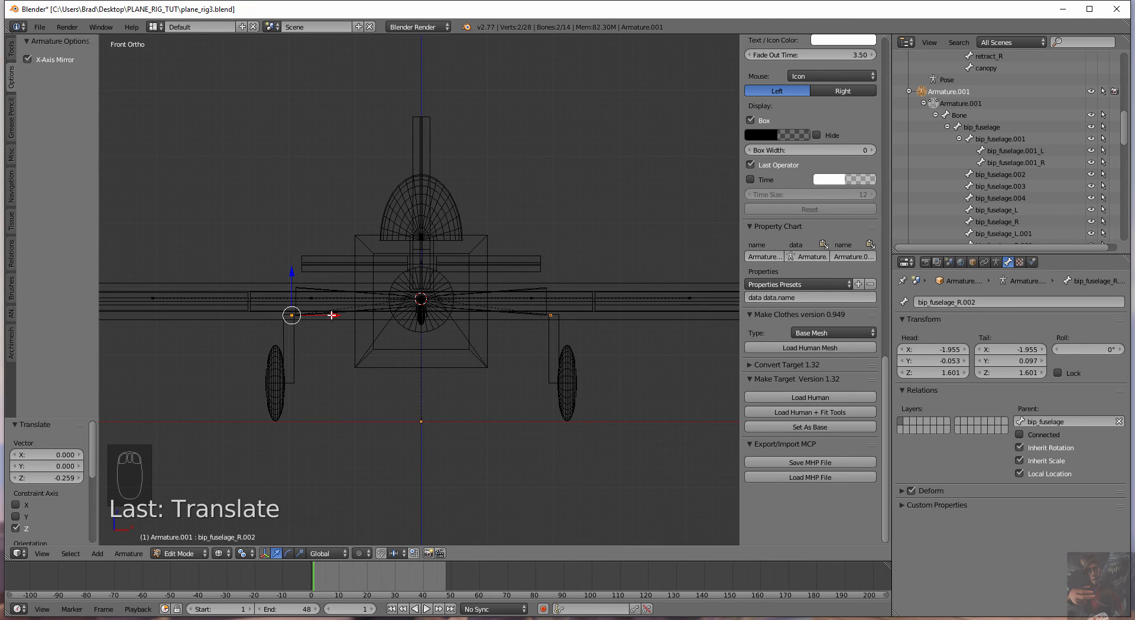
drag(339, 315, 335, 318)
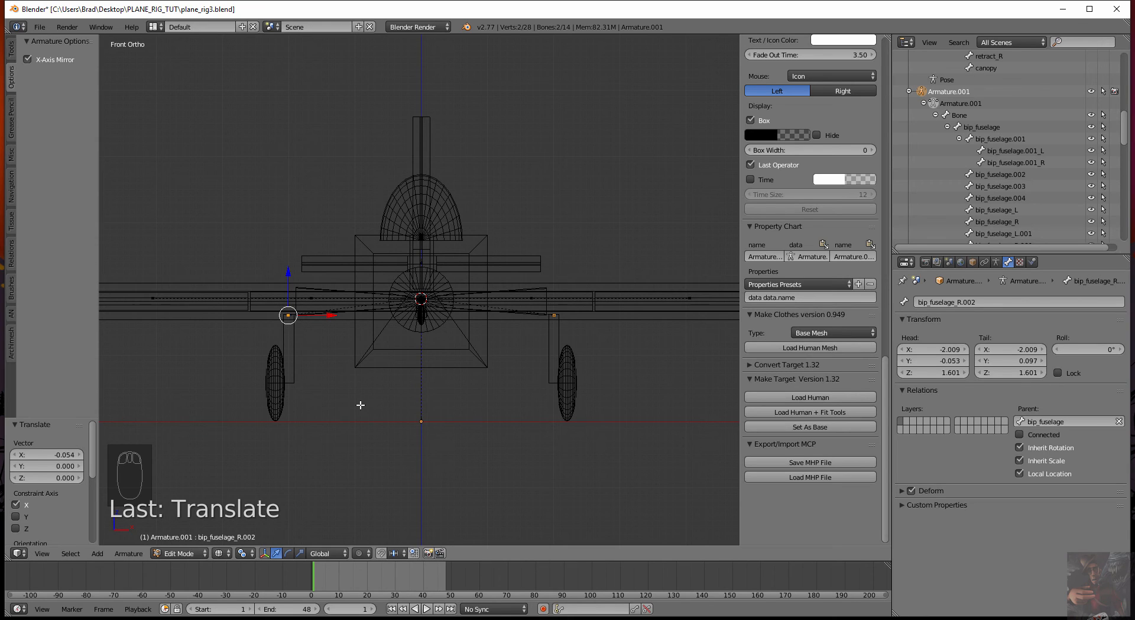
Rotate the mirrored strut bones -90° around the global X axis so they point down along the struts
key(KP_3)
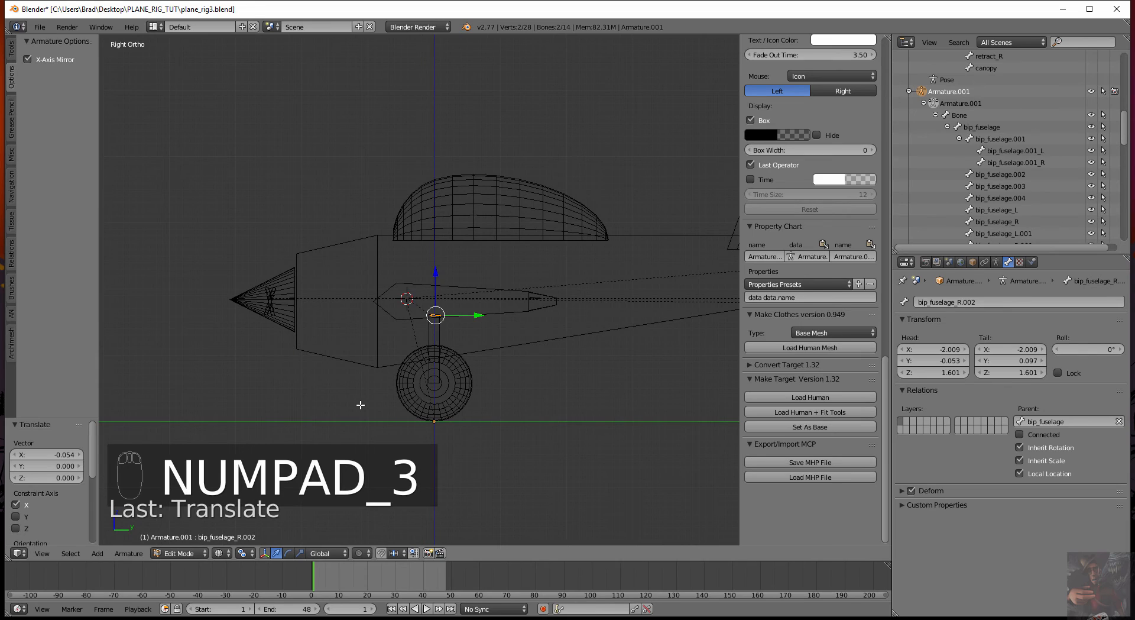
scroll(361, 404, up, 3)
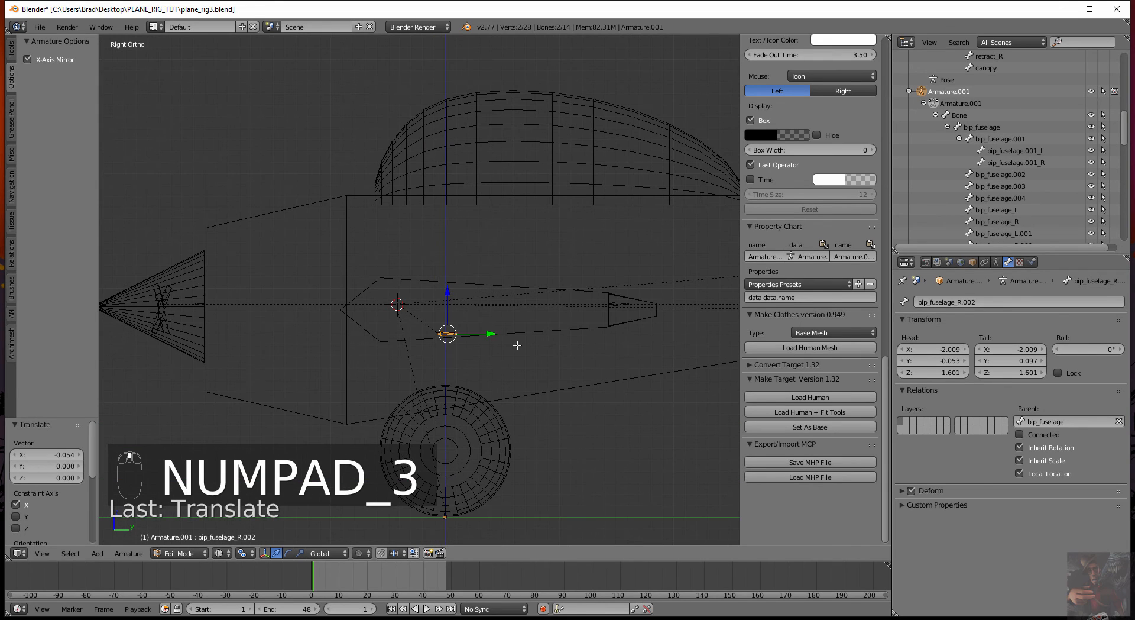
key(r)
text(x)
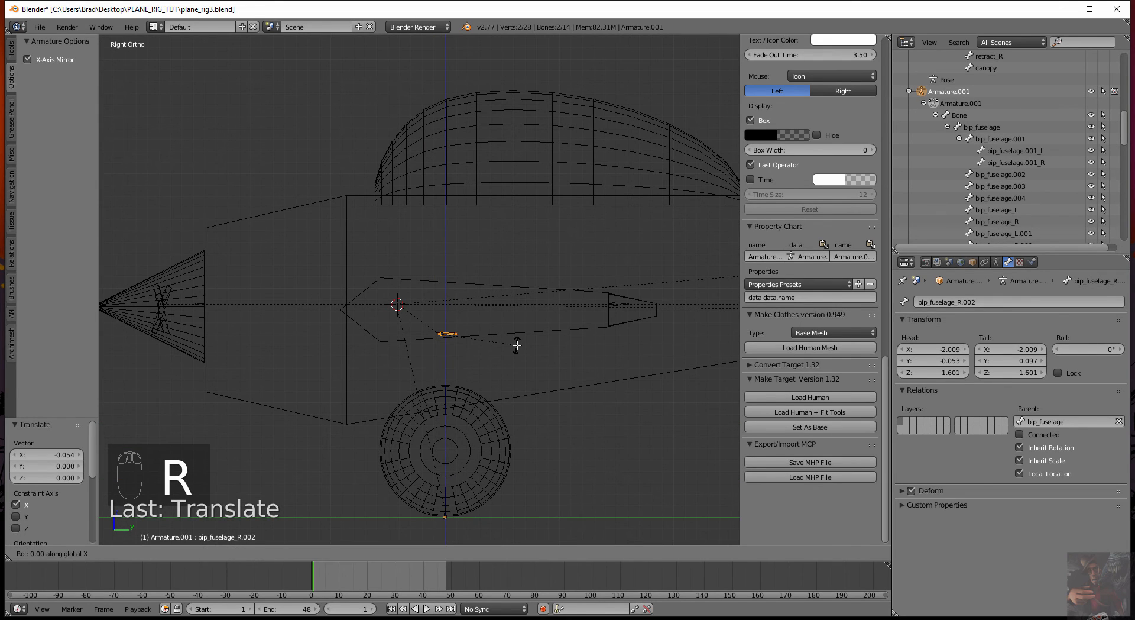
text(9)
key(minus)
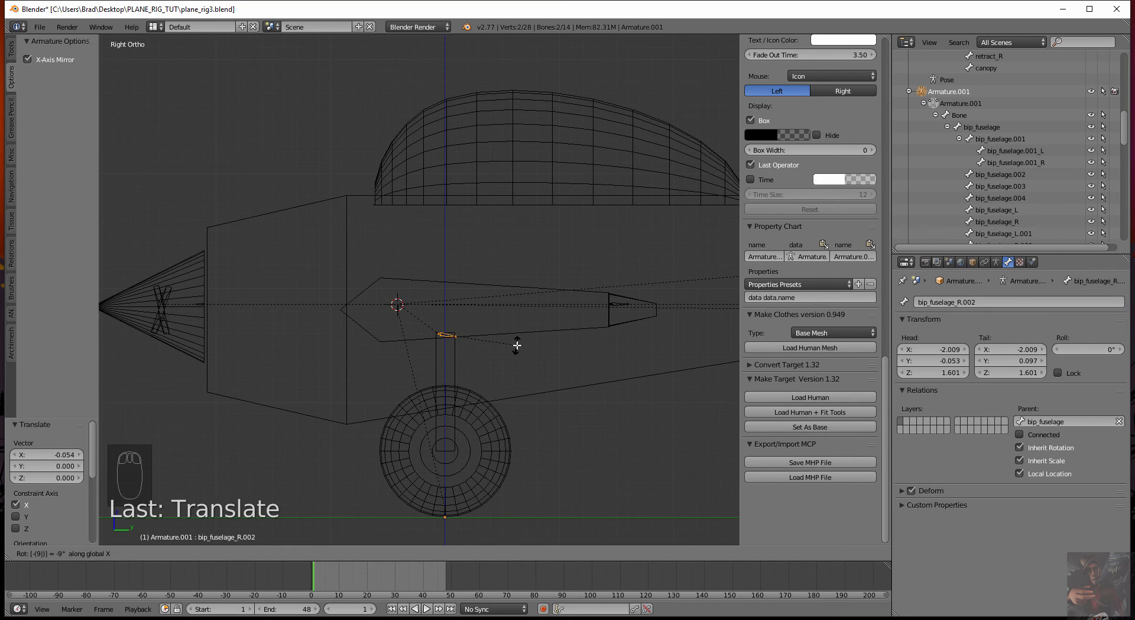
text(0)
key(Return)
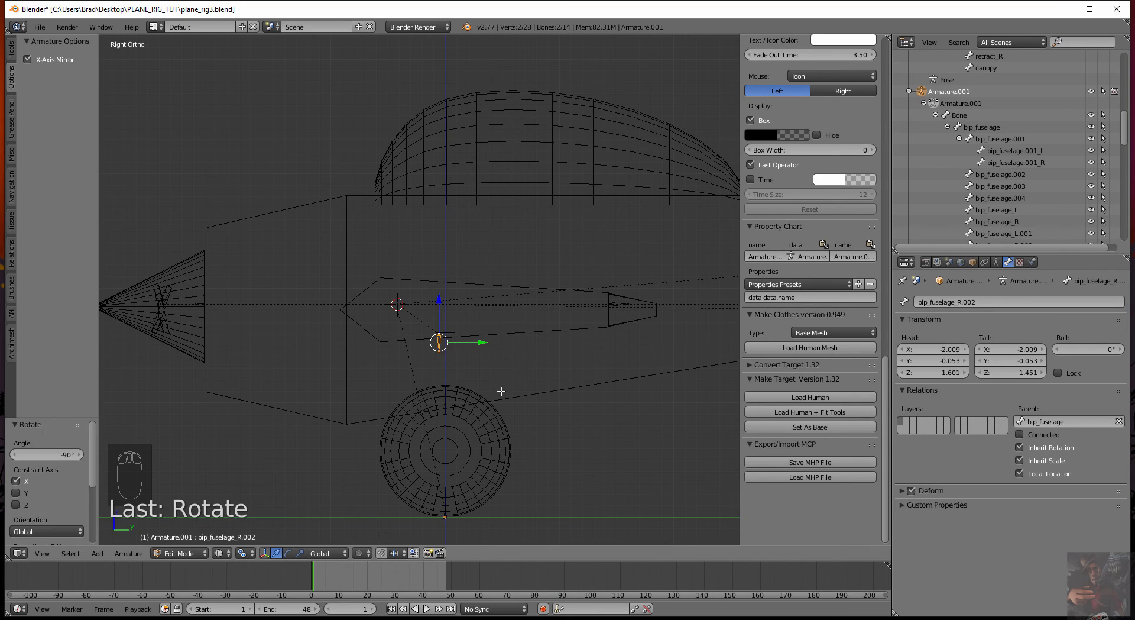
Select the strut bone bip_fuselage_L.002 and duplicate it in place together with its mirrored partner
middle_drag(499, 390, 542, 402)
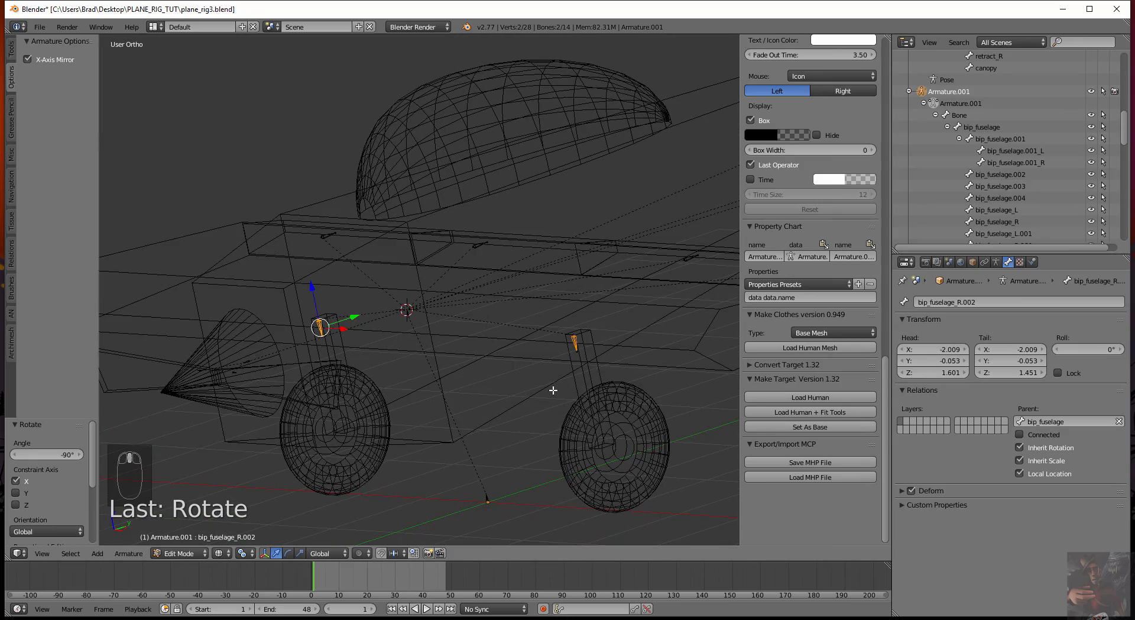
middle_drag(544, 466, 512, 453)
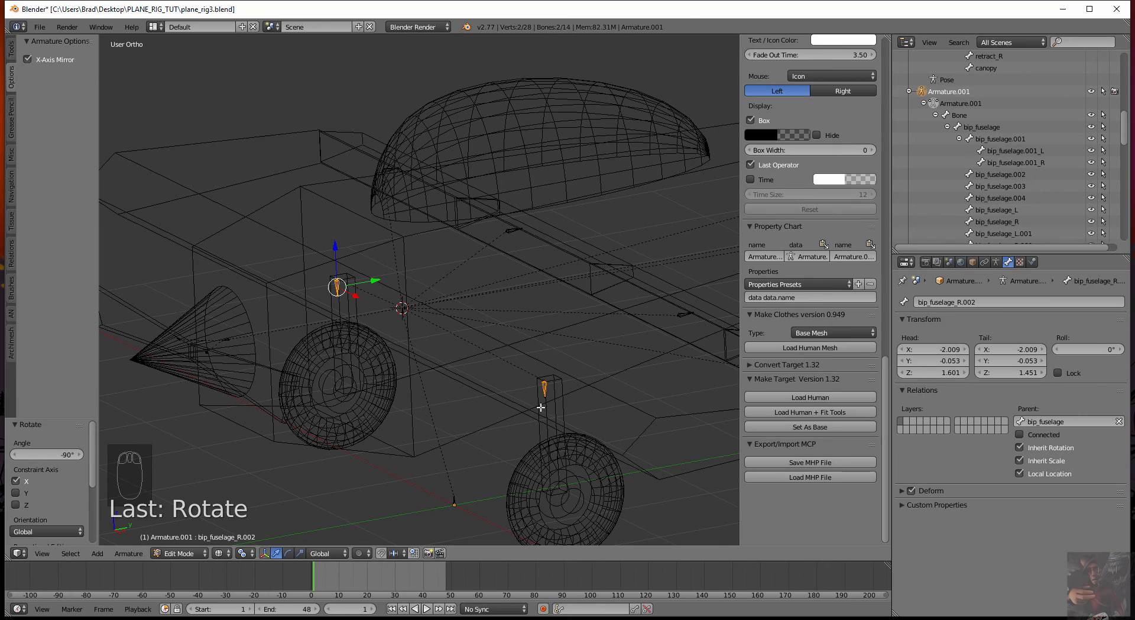
right_click(544, 390)
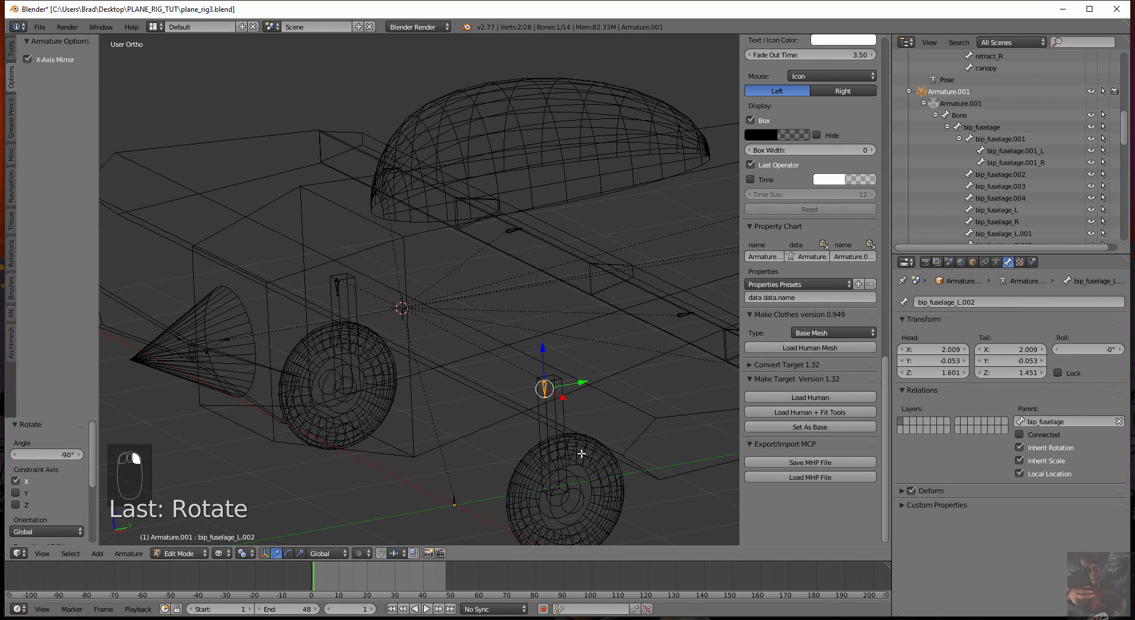
key(shift+d)
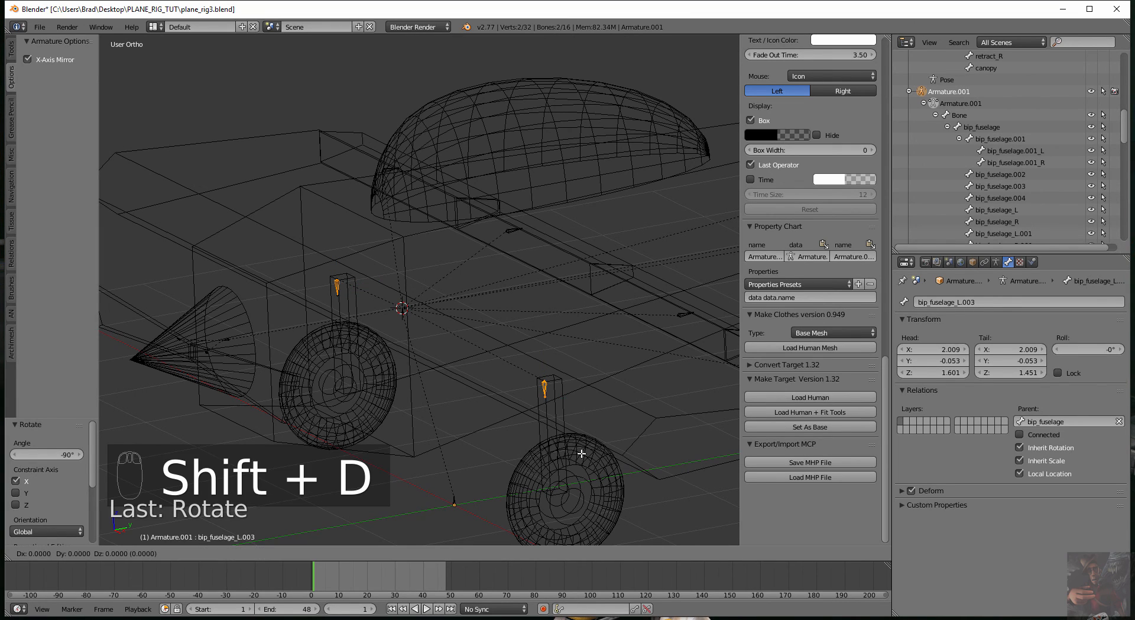
right_click(581, 453)
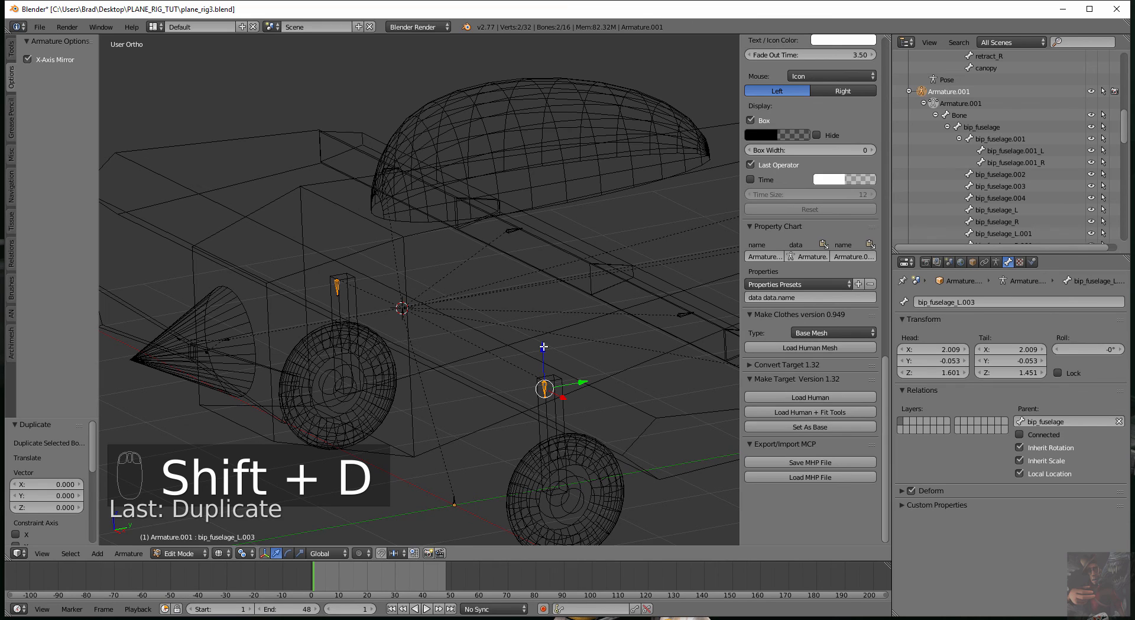
Move the duplicated strut bones about -1.010 along Z and 0.386 along X, onto the main wheels
key(g)
key(z)
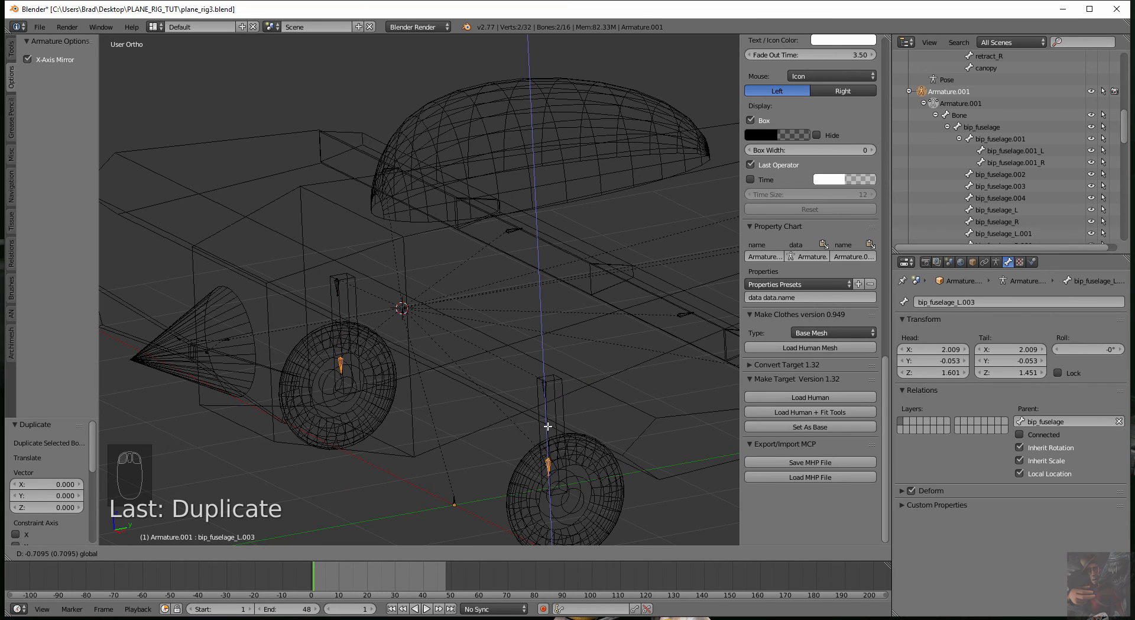
click(544, 499)
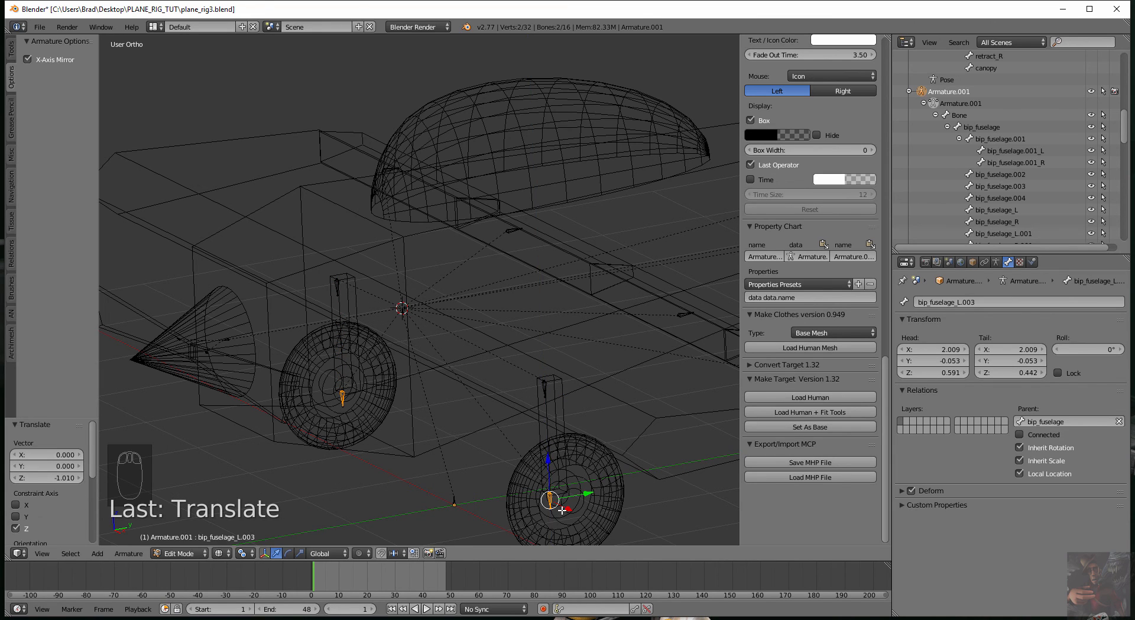
key(g)
key(x)
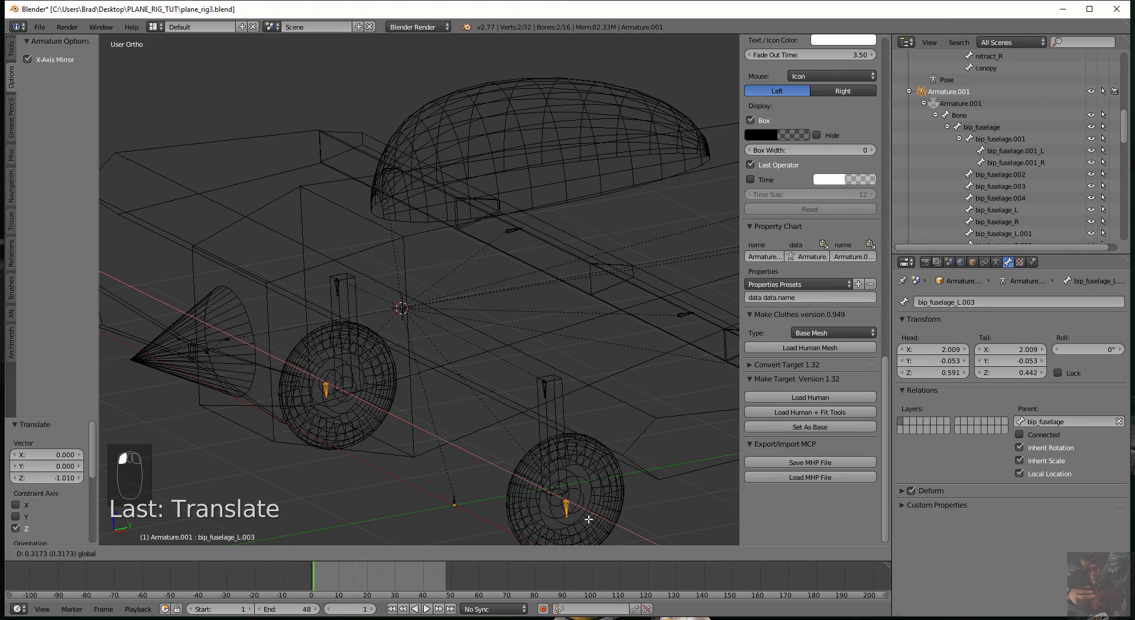
click(592, 518)
Examine the bones placed on the landing gear, wings, tail and fuselage of the airplane from several angles
middle_drag(729, 459, 638, 423)
scroll(638, 423, down, 4)
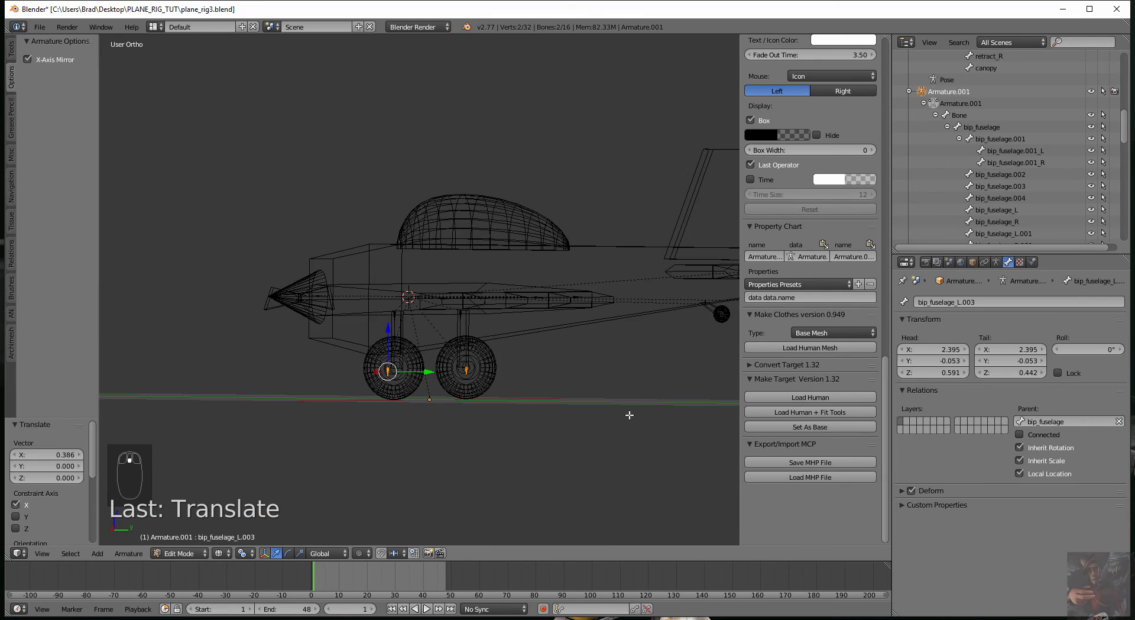
shift+middle_drag(615, 360, 420, 537)
scroll(412, 464, up, 6)
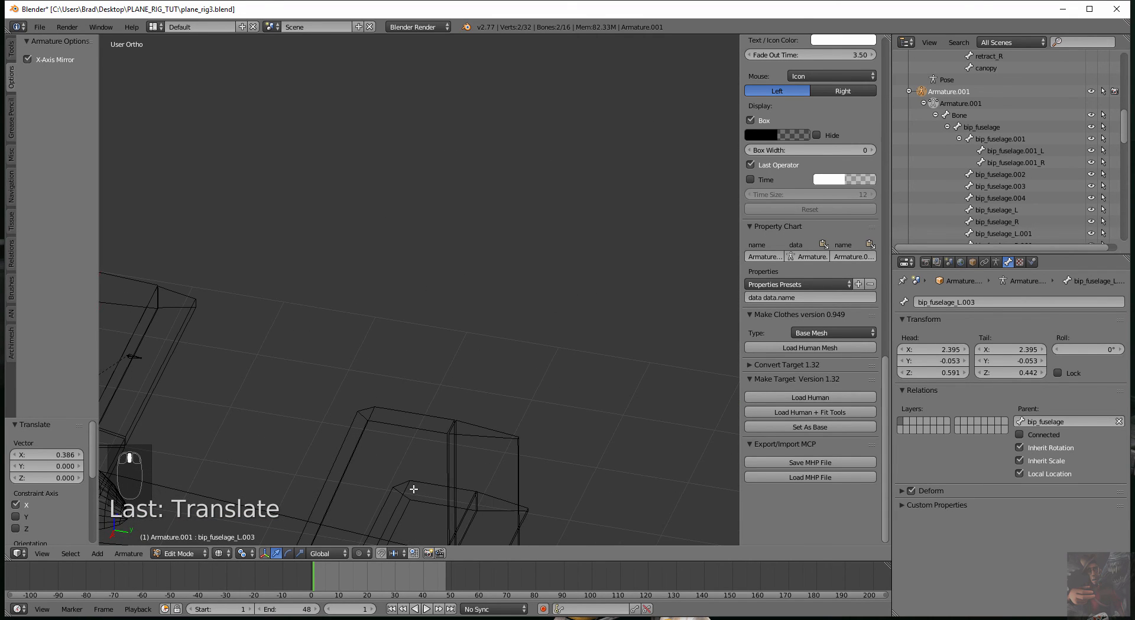
shift+middle_drag(413, 489, 563, 80)
middle_drag(153, 307, 407, 379)
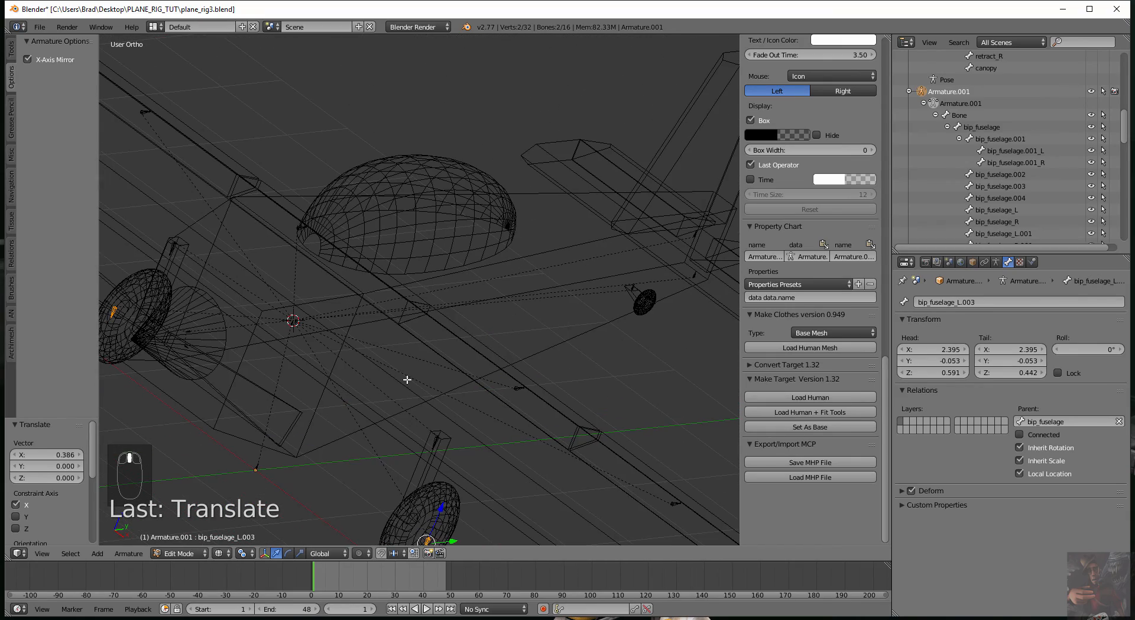
right_click(290, 324)
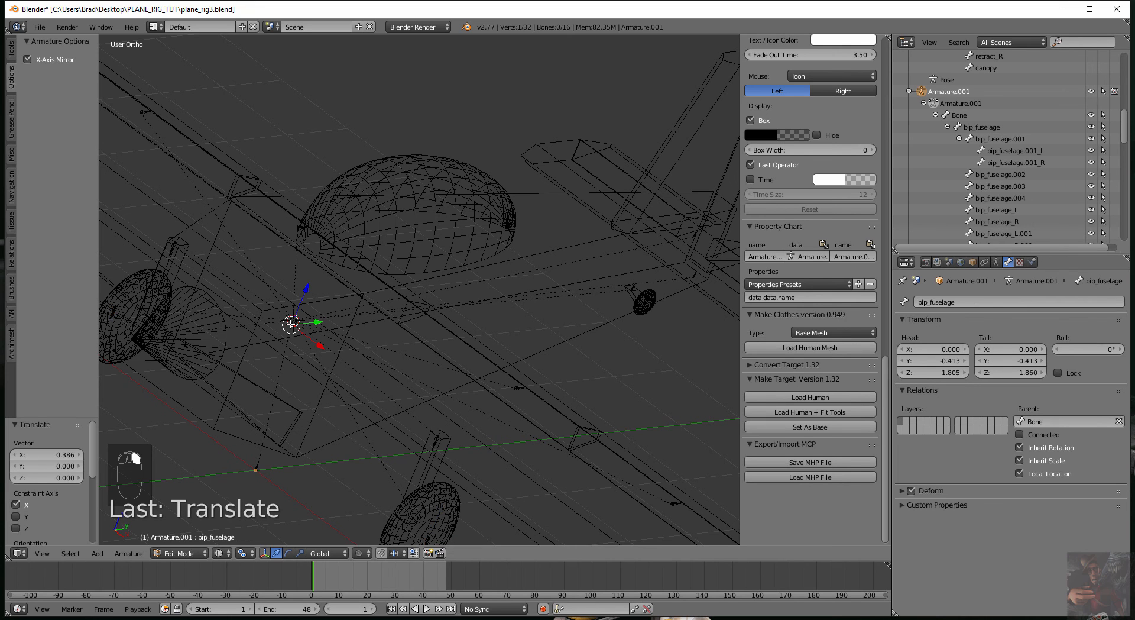
scroll(339, 388, up, 4)
shift+middle_drag(390, 370, 599, 347)
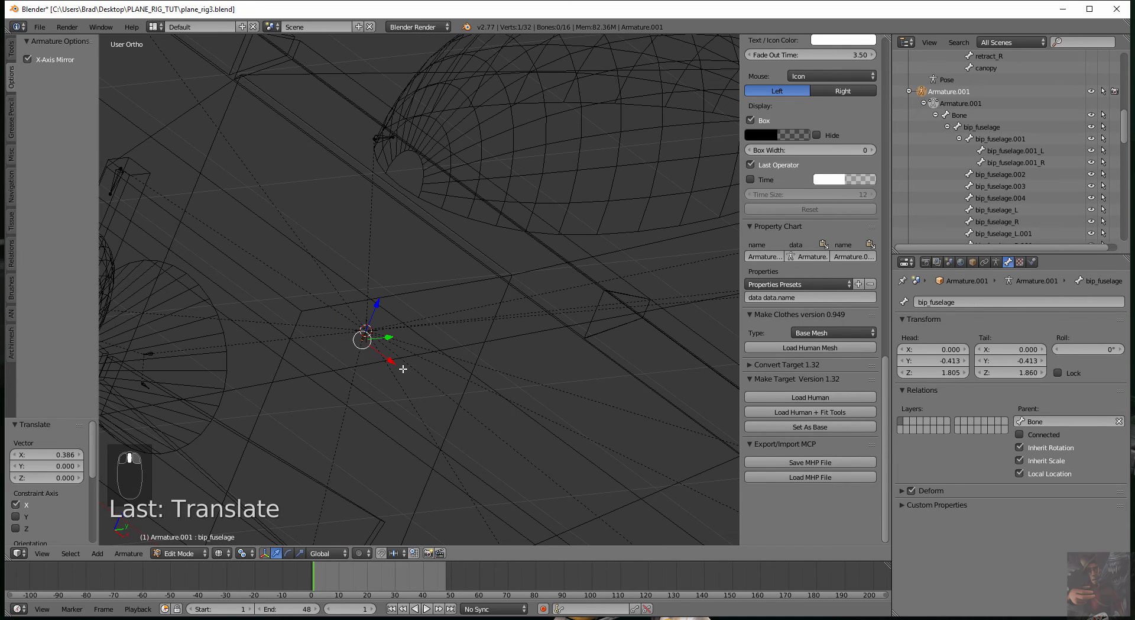
middle_drag(392, 400, 369, 395)
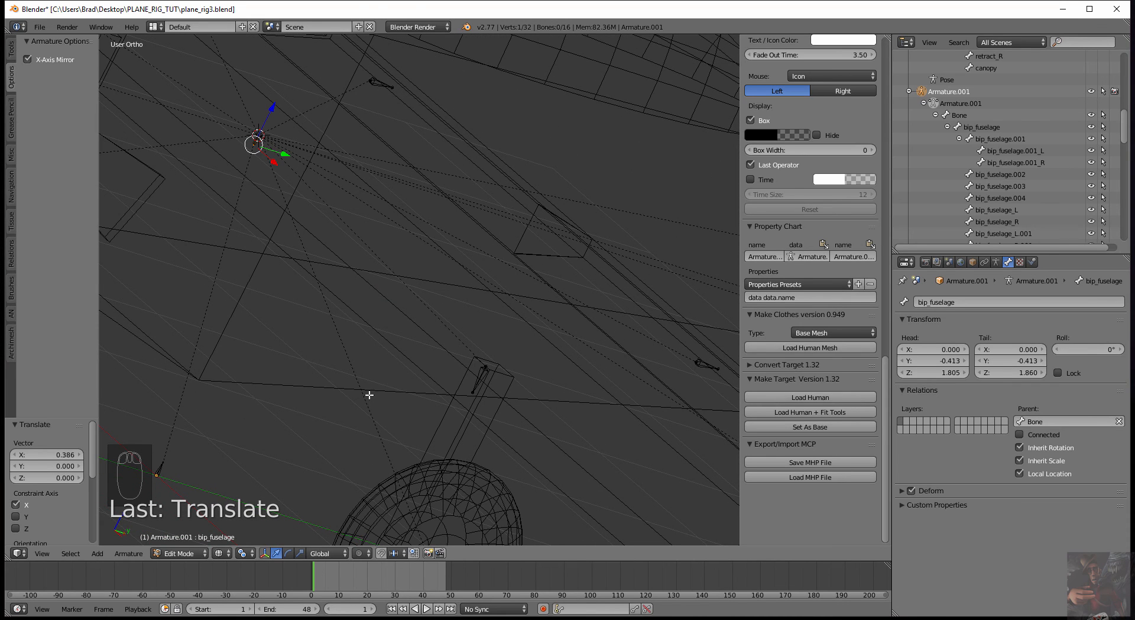
Extrude a new bone 0.099 along Y from the bip_fuselage bone and disconnect it from its parent
key(KP_3)
scroll(370, 394, down, 3)
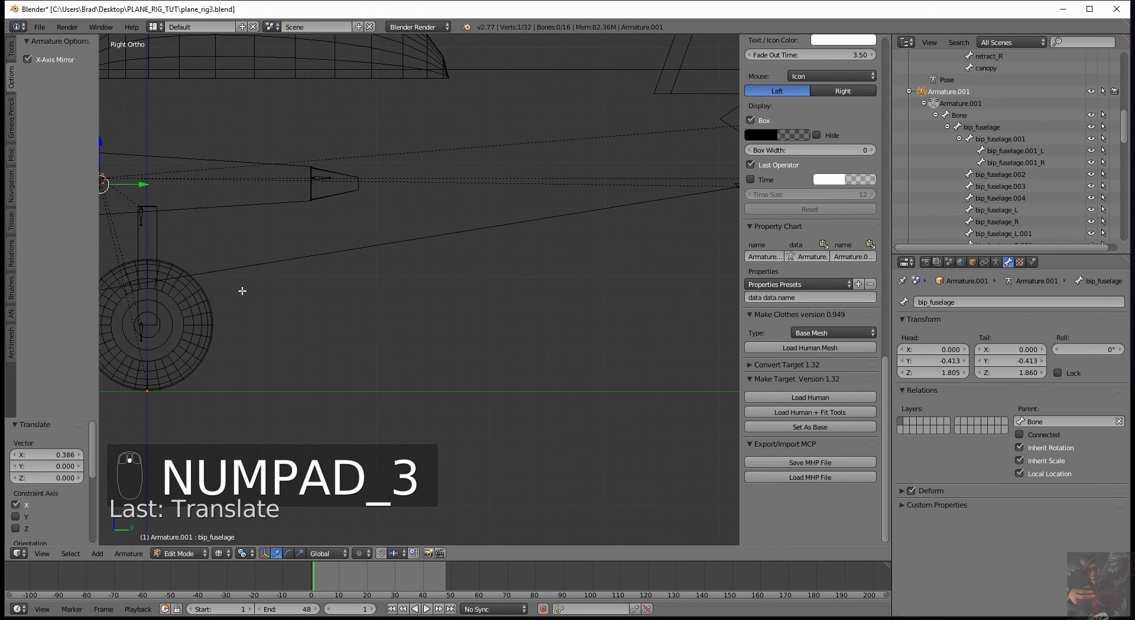
shift+middle_drag(242, 287, 644, 373)
scroll(545, 363, up, 6)
shift+middle_drag(573, 279, 371, 370)
right_click(477, 320)
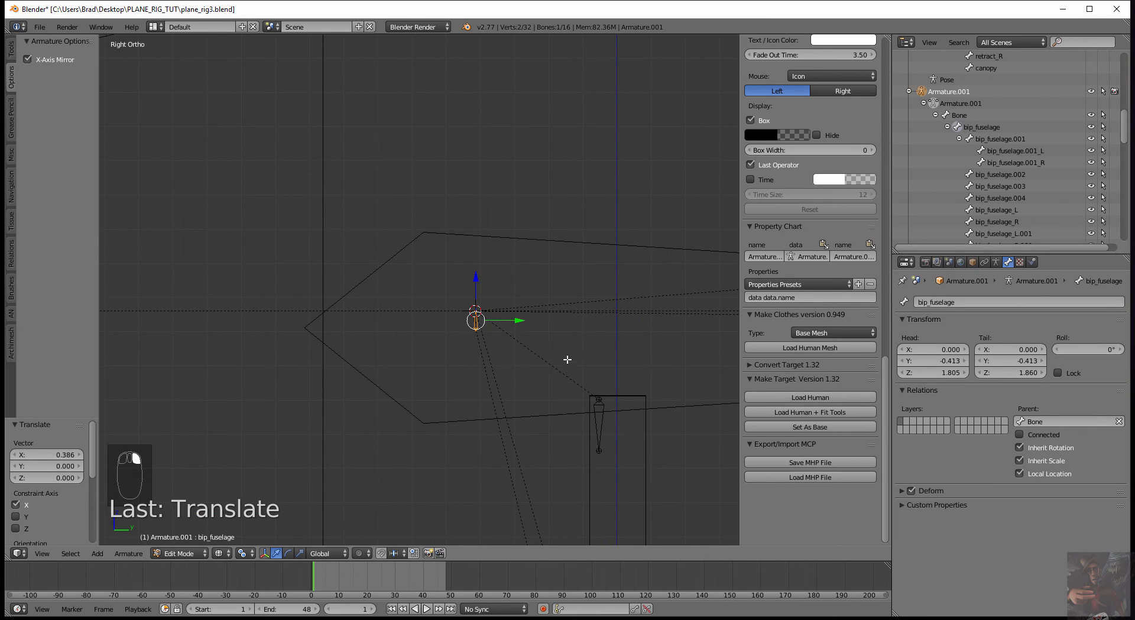
scroll(567, 362, down, 3)
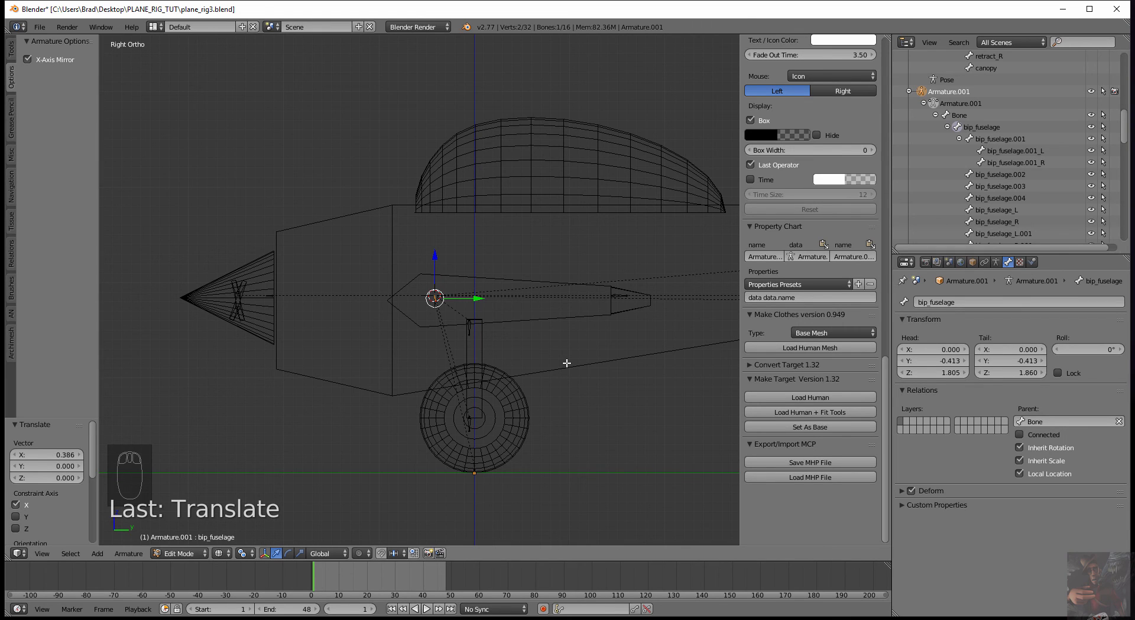
key(KP_7)
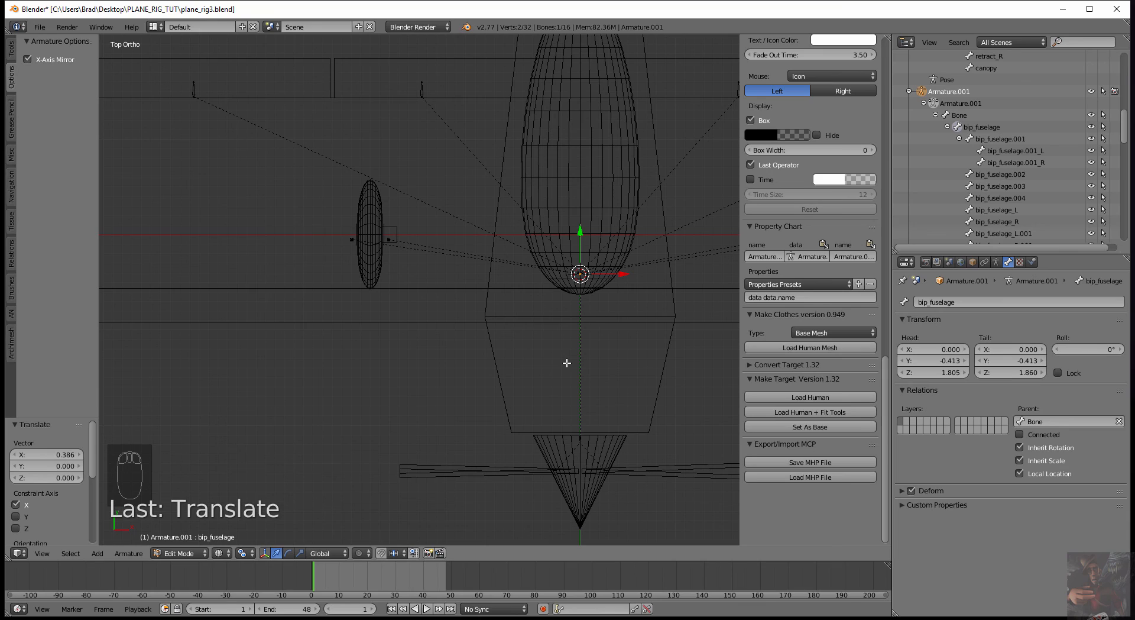
key(e)
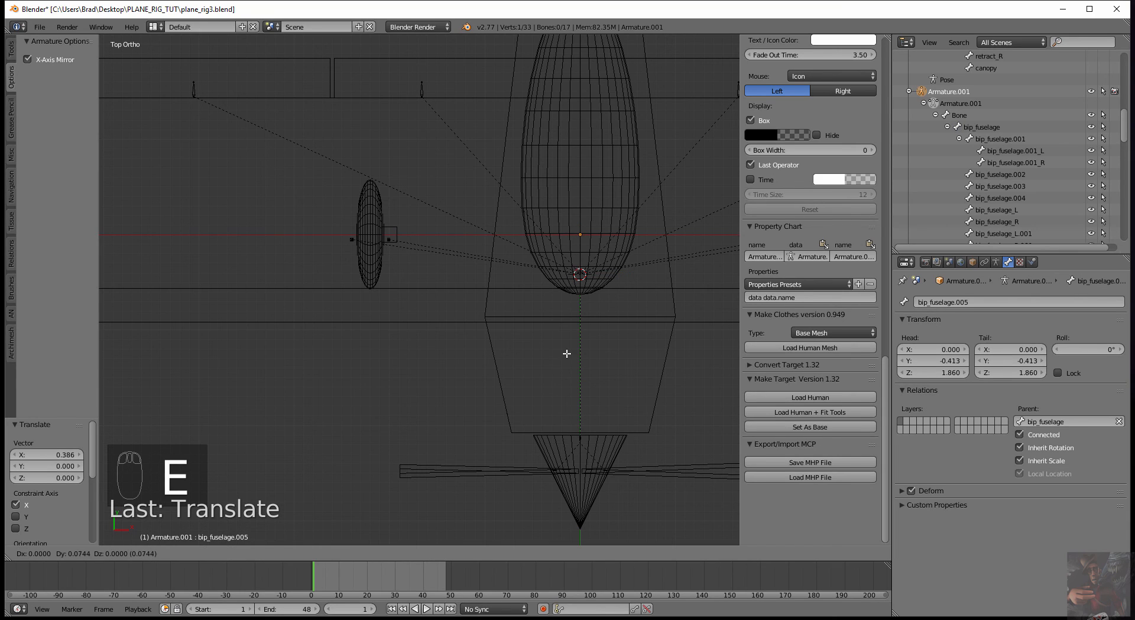
click(566, 353)
middle_drag(608, 362, 586, 440)
click(1020, 434)
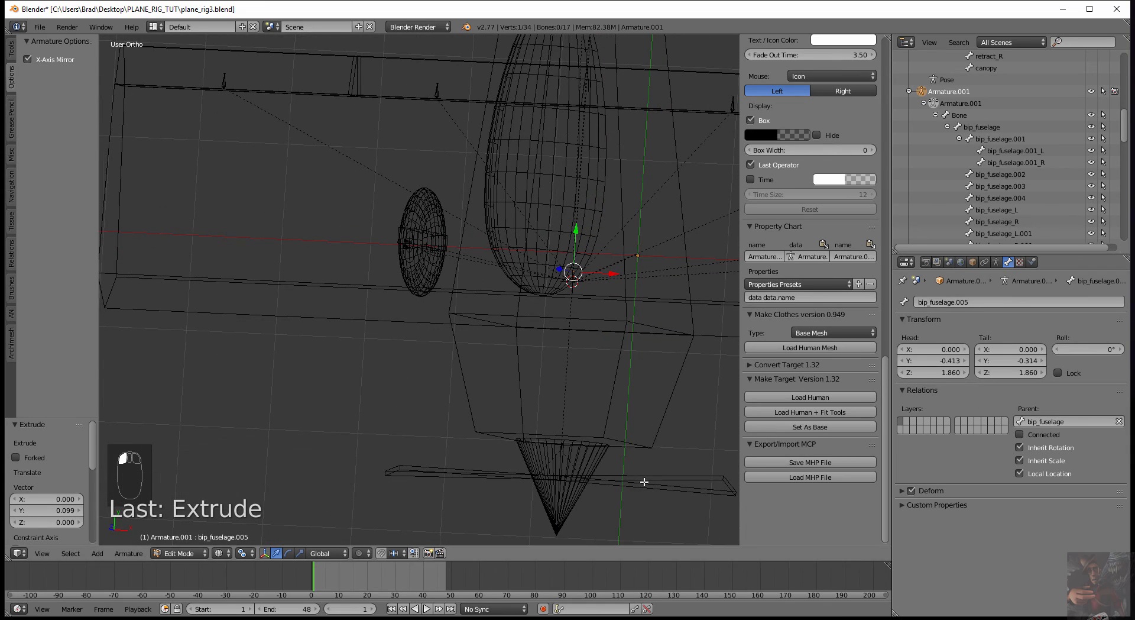
Lengthen the new bone by moving its tip about 0.042 along Y
middle_drag(643, 481, 509, 450)
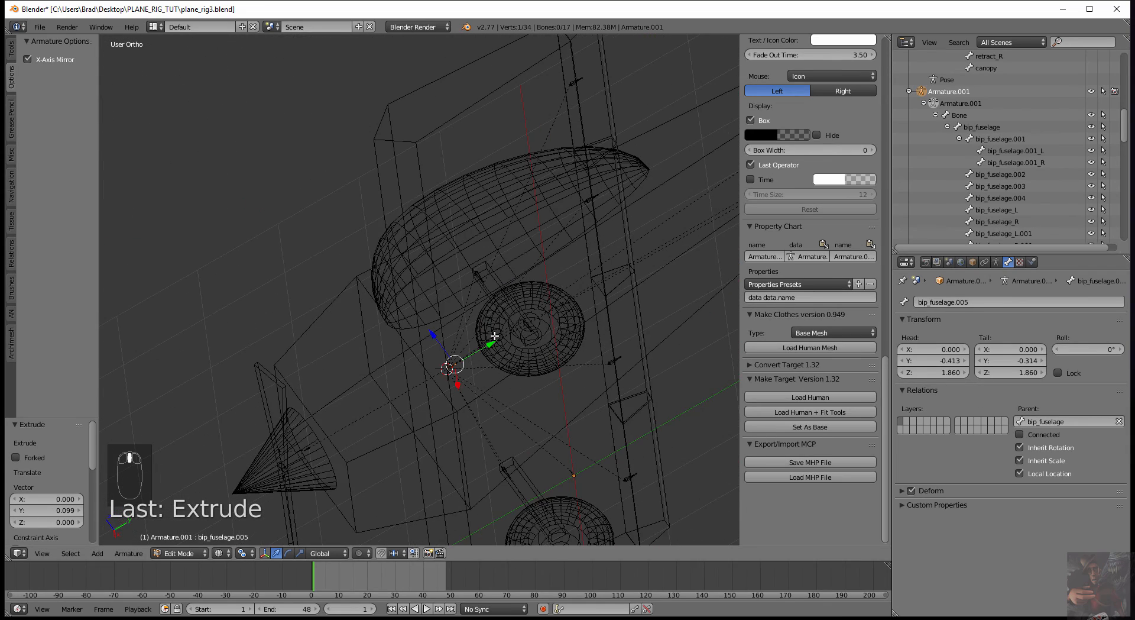
key(KP_3)
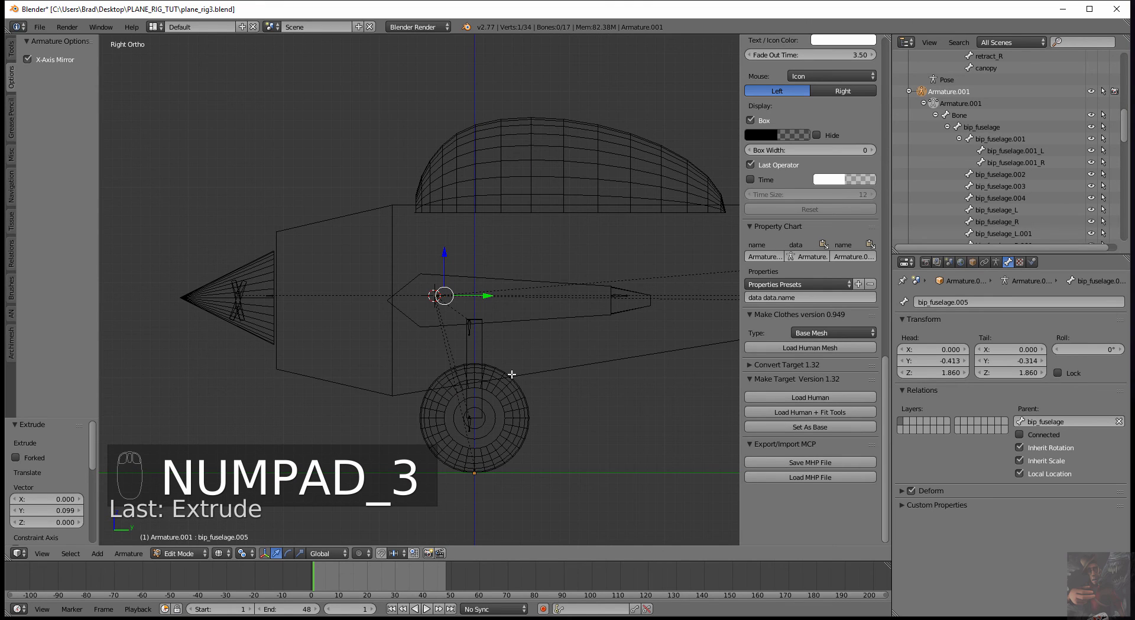
scroll(486, 334, up, 4)
drag(510, 303, 481, 303)
Select the whole new bone and move it about 1.023 along Y and 0.861 along Z, to the canopy's base
right_click(463, 300)
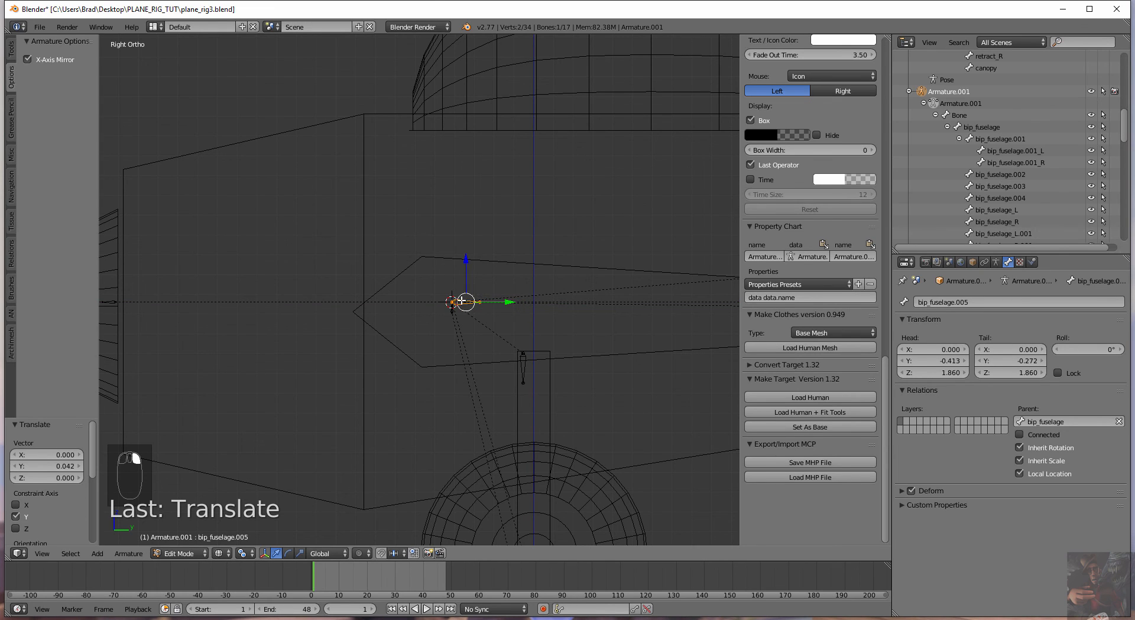
drag(511, 304, 712, 290)
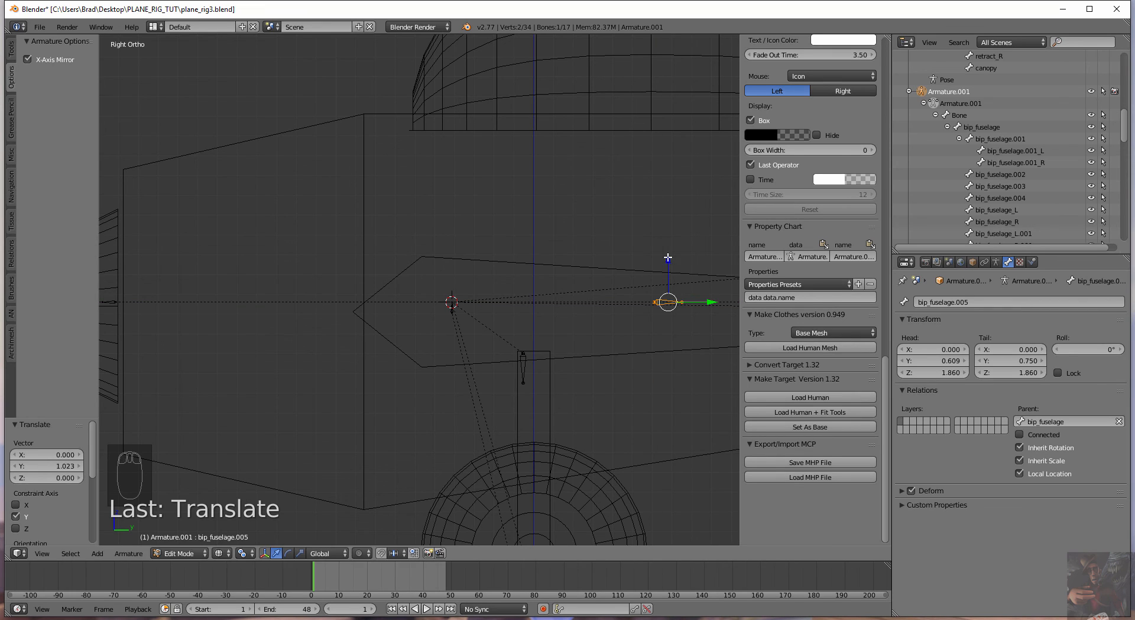
drag(668, 258, 656, 95)
click(656, 87)
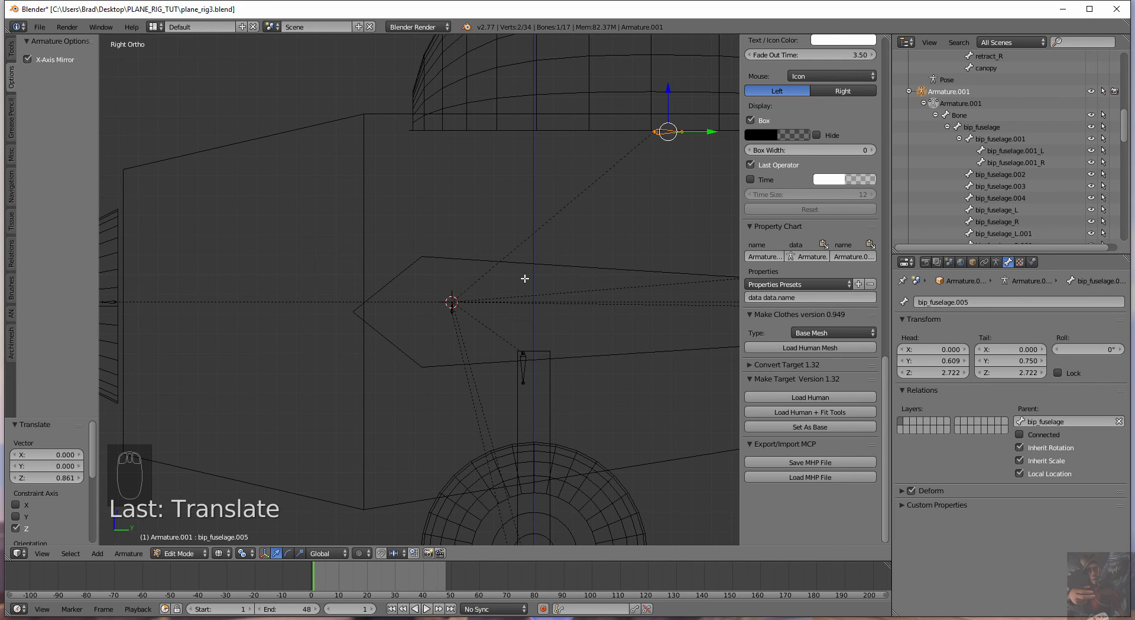
Move the canopy bone about 0.620 along X and 0.093 along Y, onto the canopy's side edge
key(KP_7)
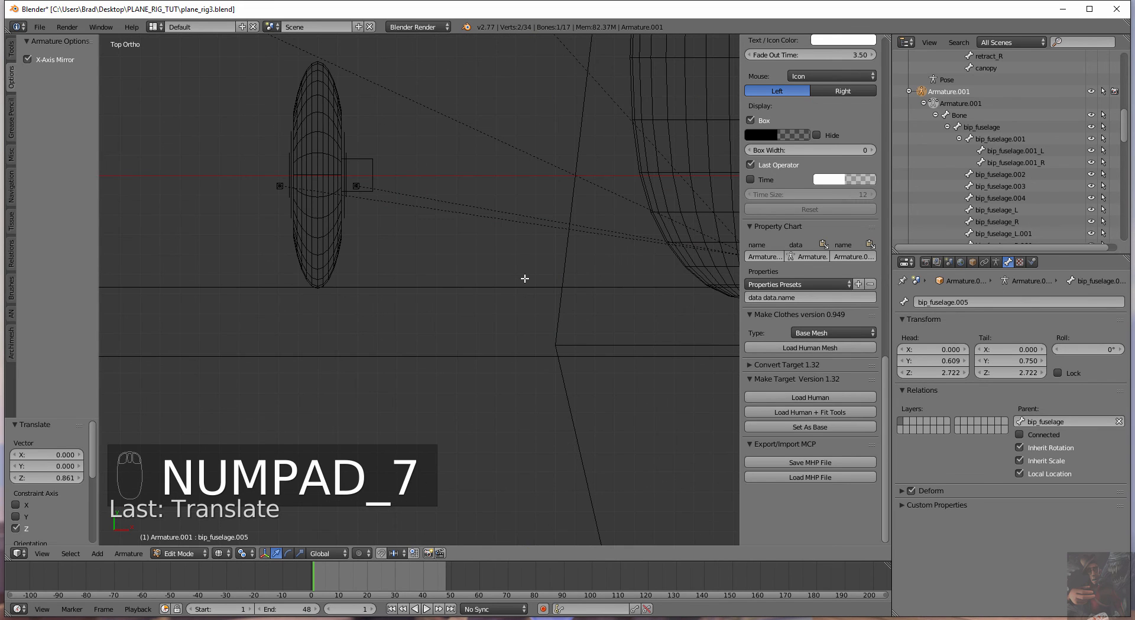
scroll(525, 277, down, 3)
shift+middle_drag(520, 294, 326, 452)
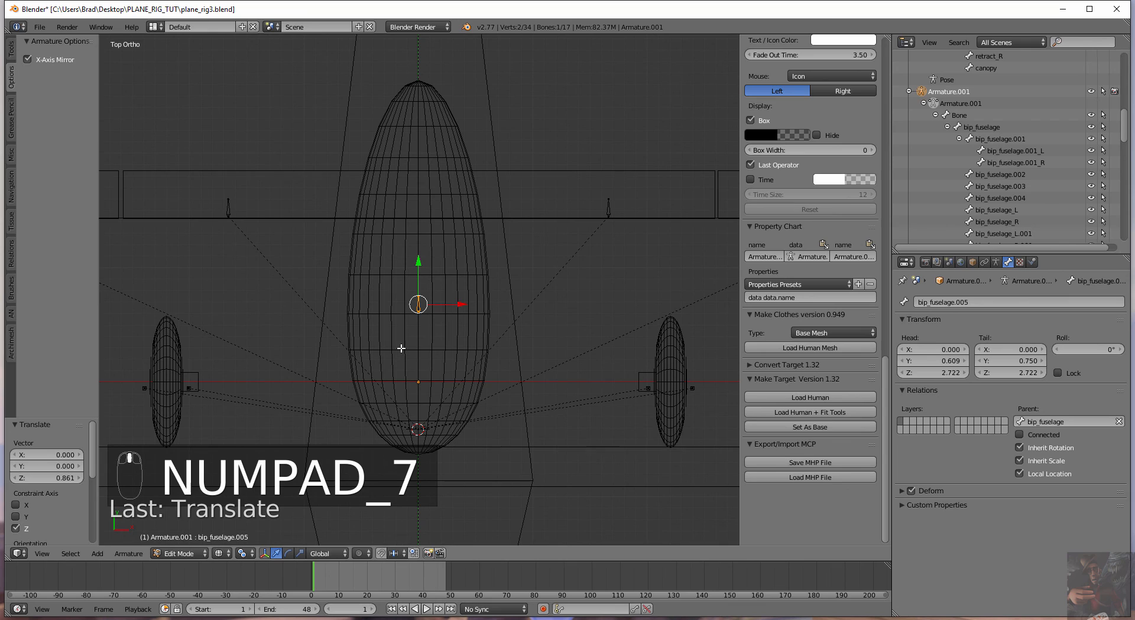
key(g)
key(x)
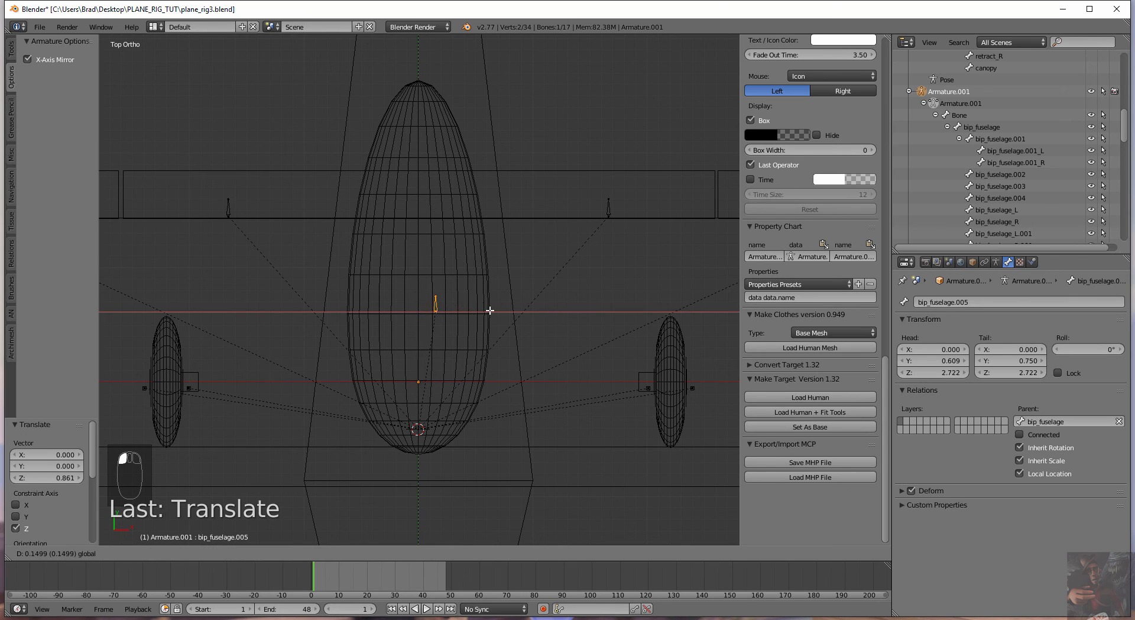
click(534, 321)
key(g)
key(y)
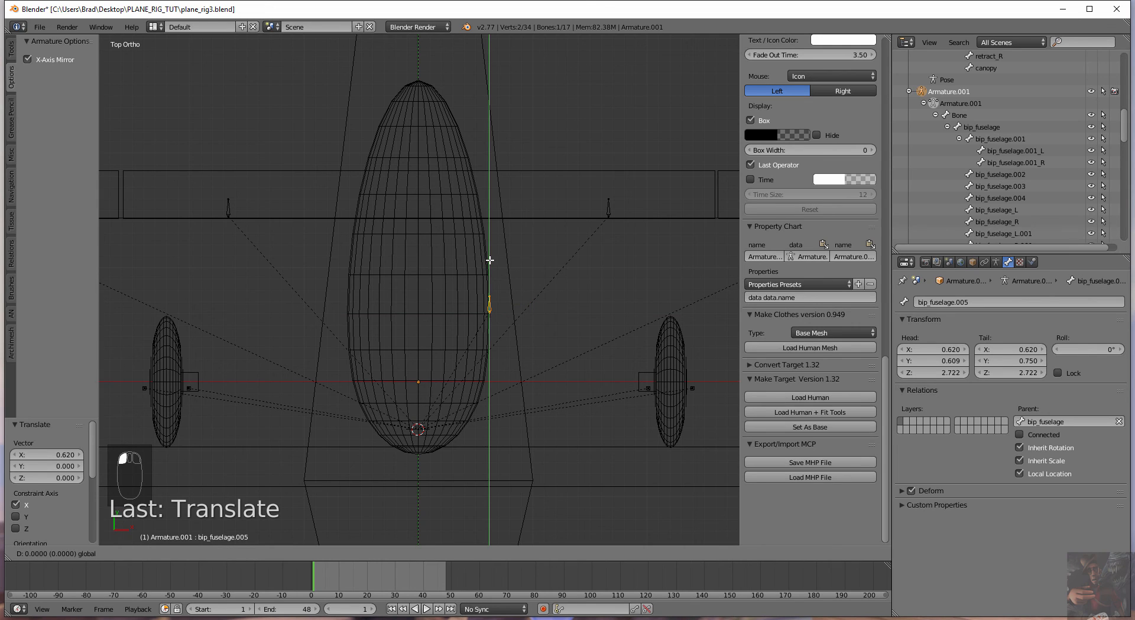
click(489, 248)
Select the bone at the tail wheel strut's upper end and duplicate it in place
scroll(585, 278, down, 5)
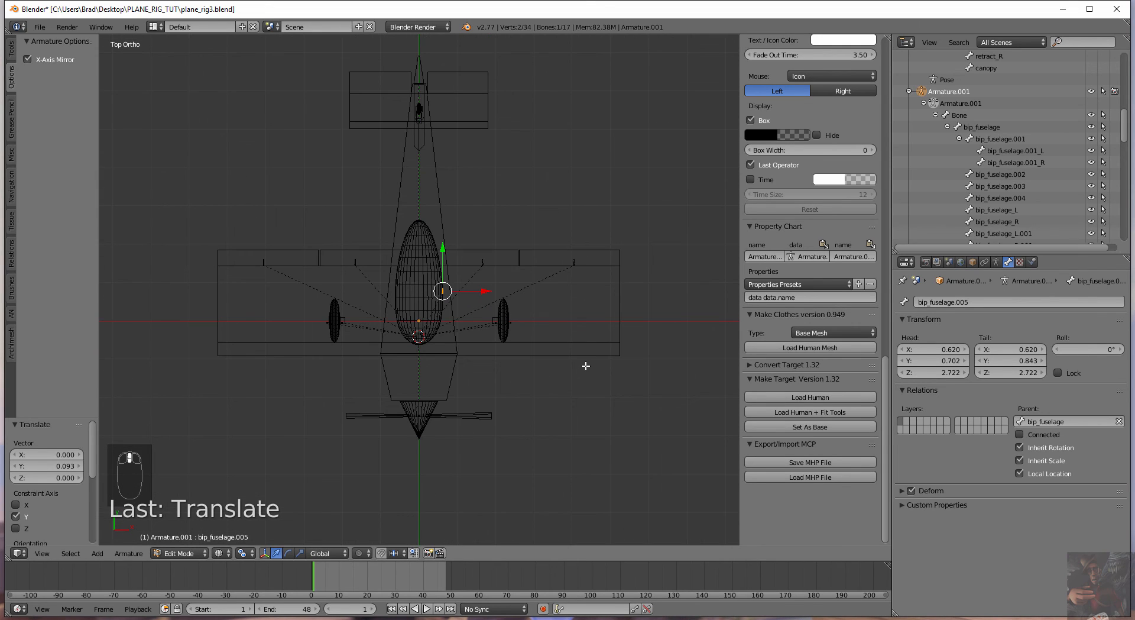
key(KP_3)
scroll(585, 367, up, 6)
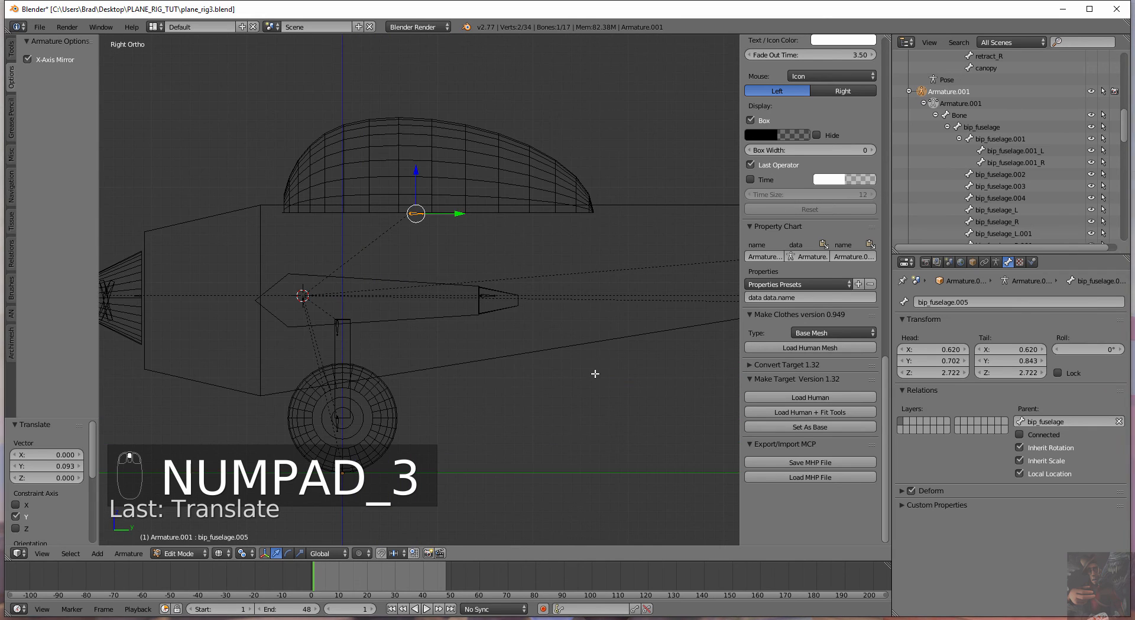
scroll(375, 256, up, 4)
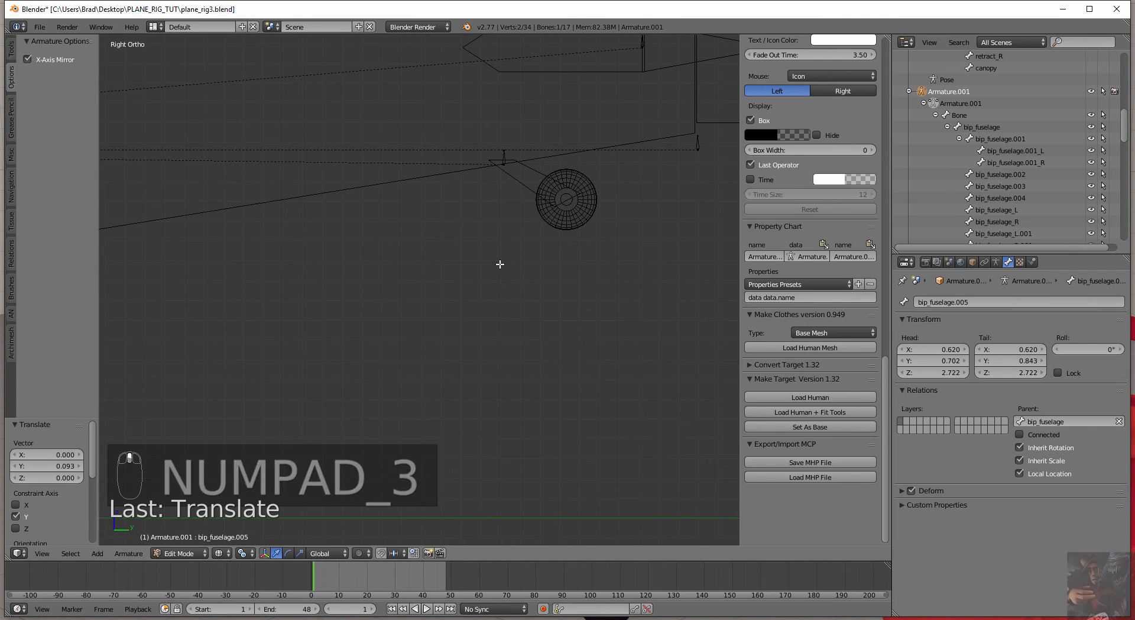
shift+middle_drag(499, 263, 377, 377)
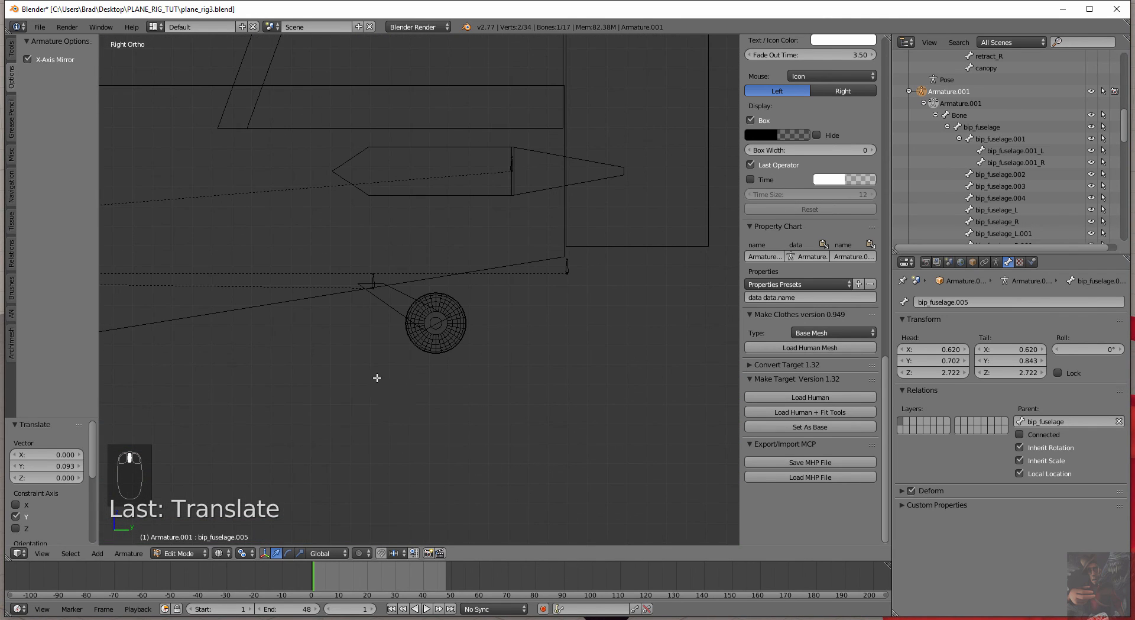
right_click(374, 282)
key(shift+d)
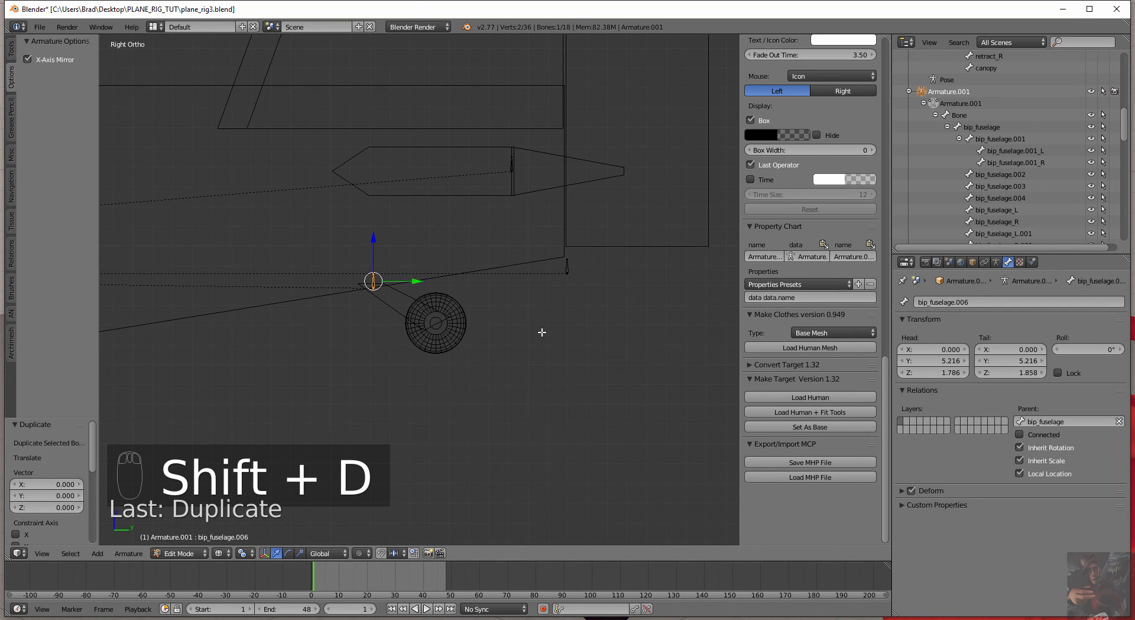
Move the duplicated bone about -0.179 along Z and 0.320 along Y, onto the tail wheel's centre
drag(373, 242, 374, 268)
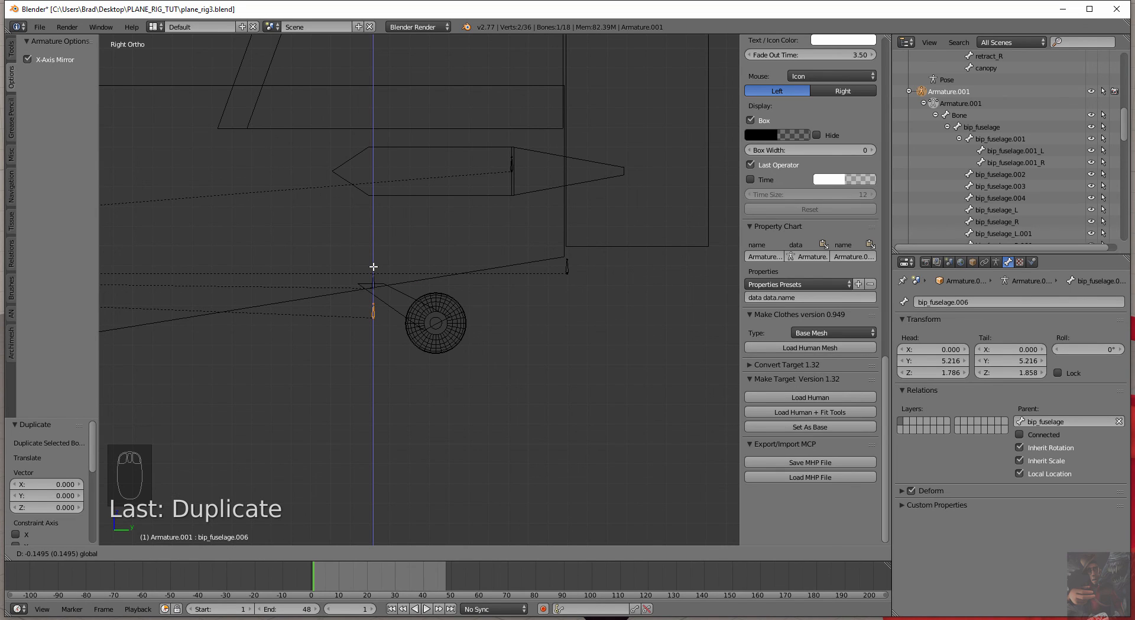
click(371, 272)
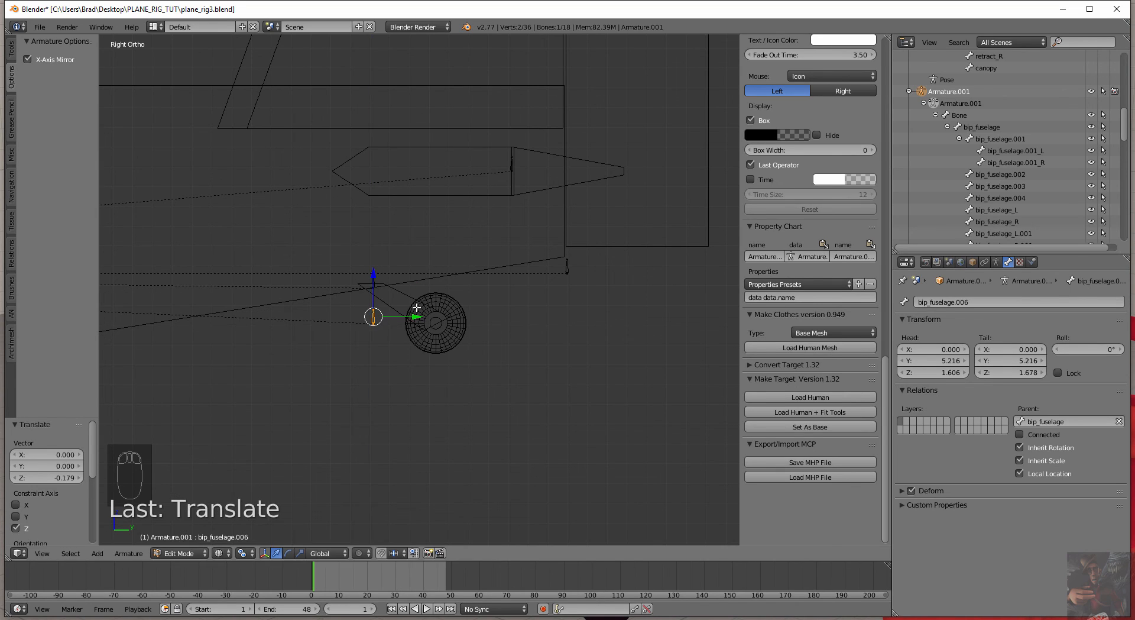
drag(415, 318, 474, 314)
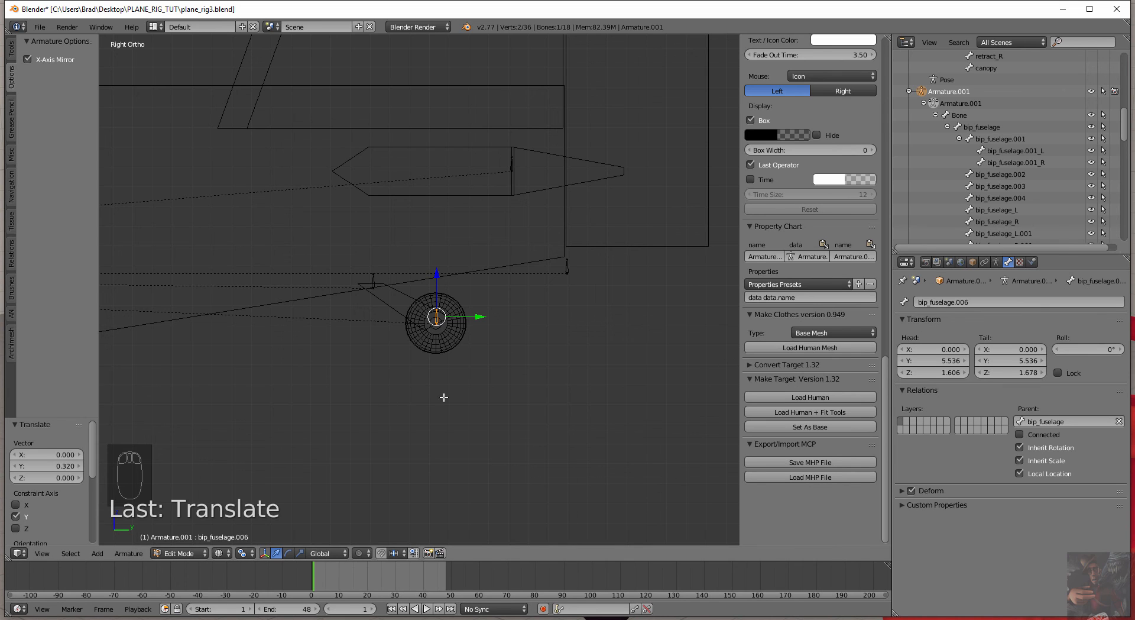
scroll(414, 467, down, 6)
middle_drag(268, 331, 367, 251)
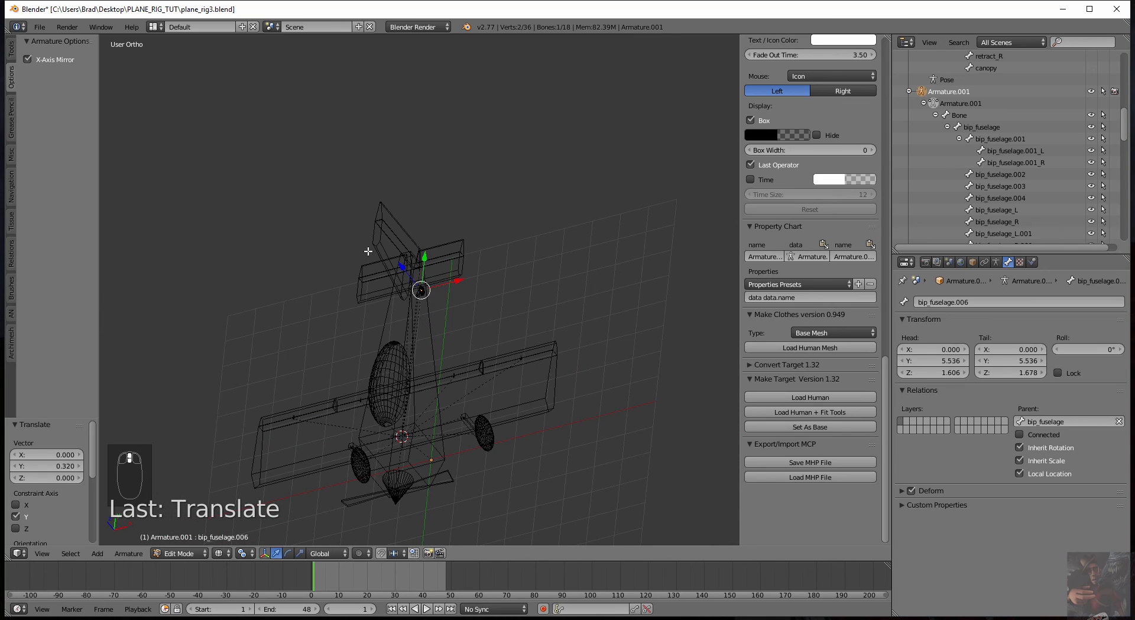
key(KP_1)
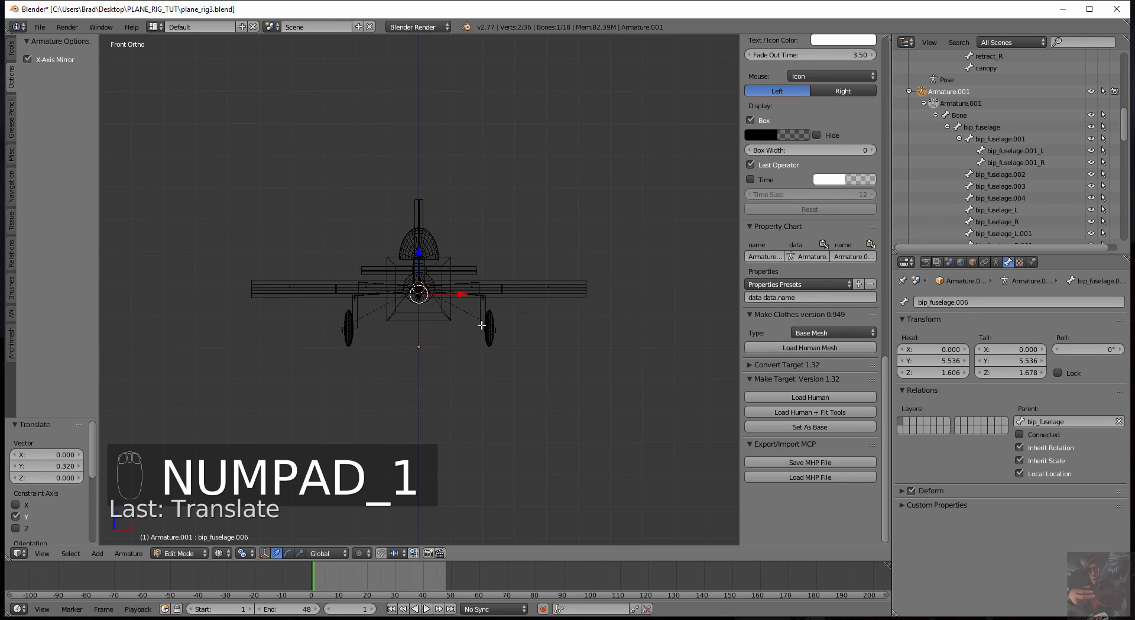
middle_drag(482, 325, 433, 293)
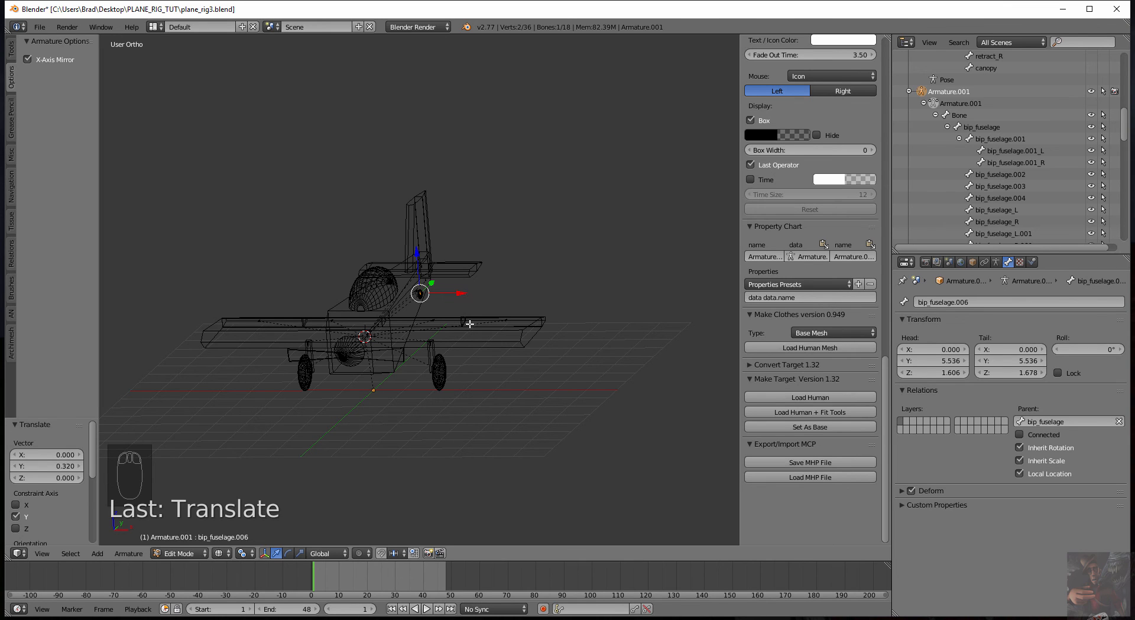
scroll(469, 324, up, 6)
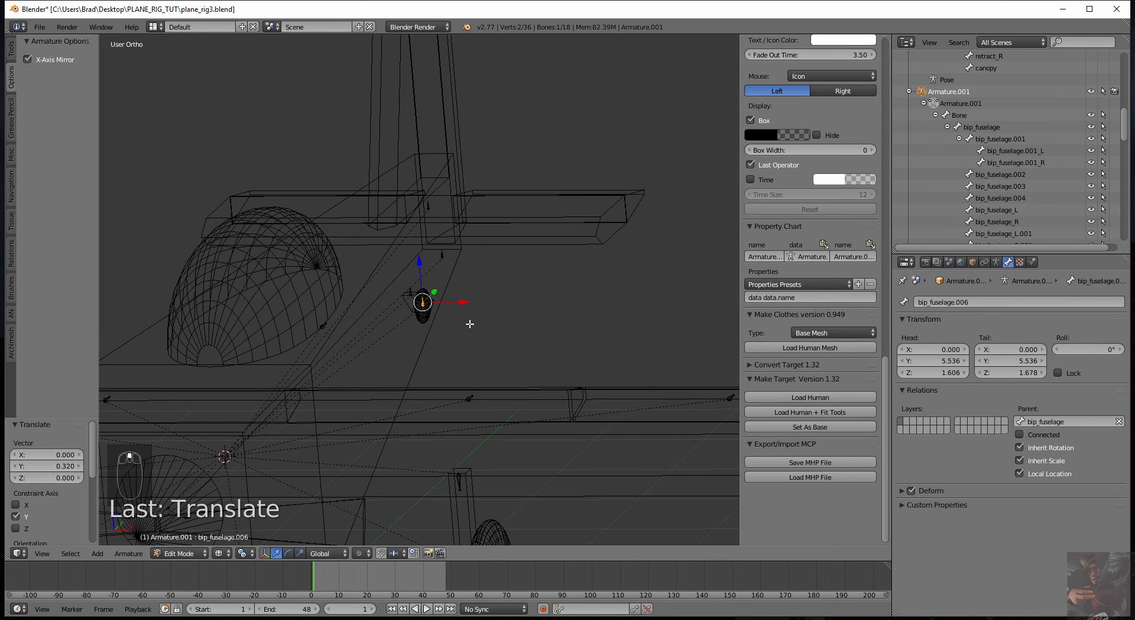